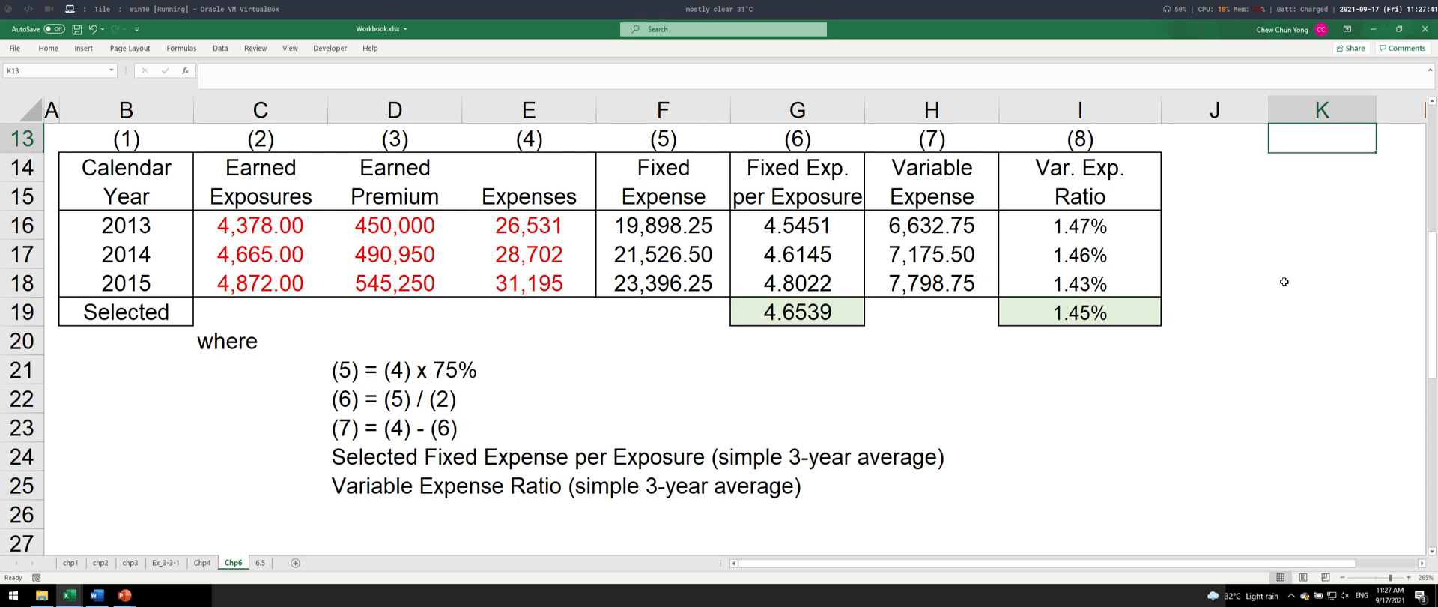
pyautogui.moveTo(648, 225); pyautogui.dragTo(810, 307)
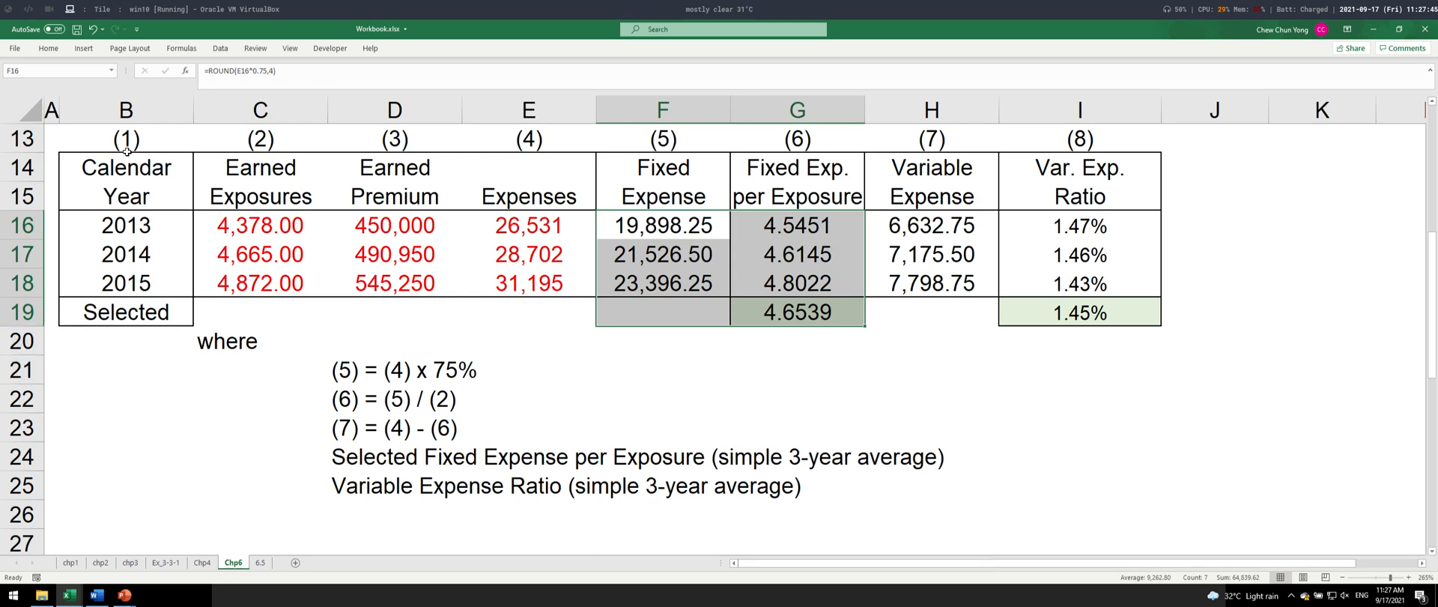
pyautogui.moveTo(126, 143); pyautogui.dragTo(1095, 327)
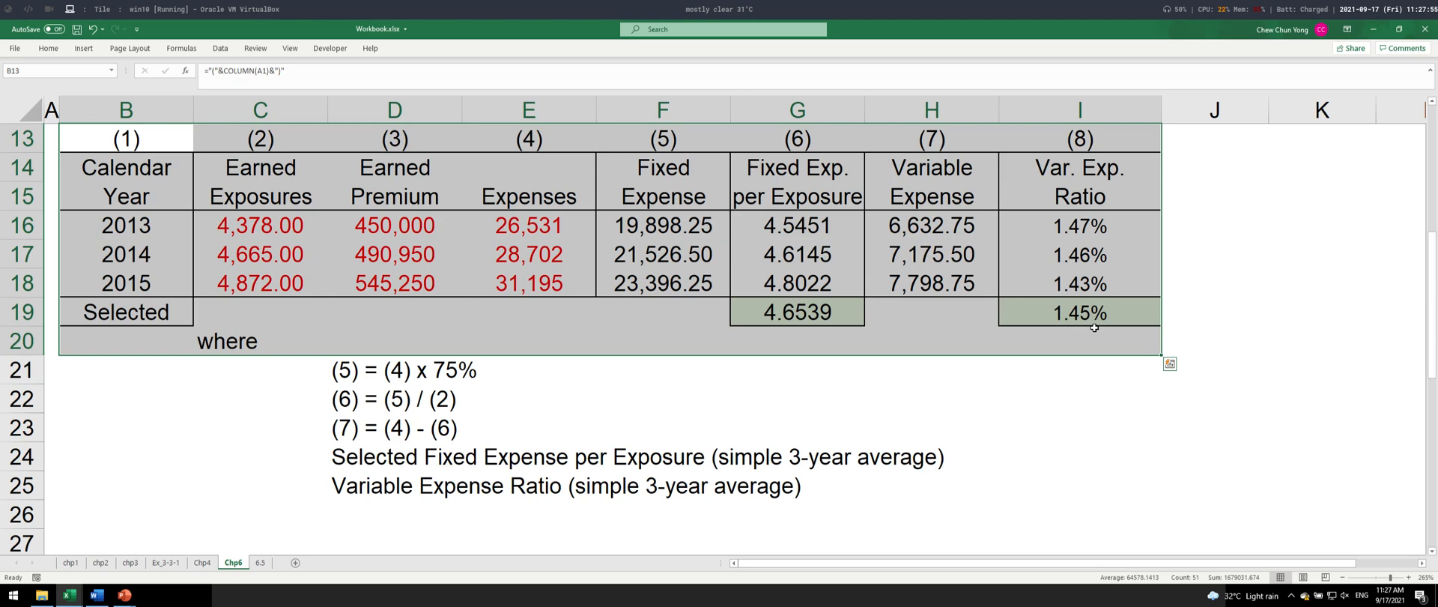
pyautogui.hotkey('ctrl', 'q')
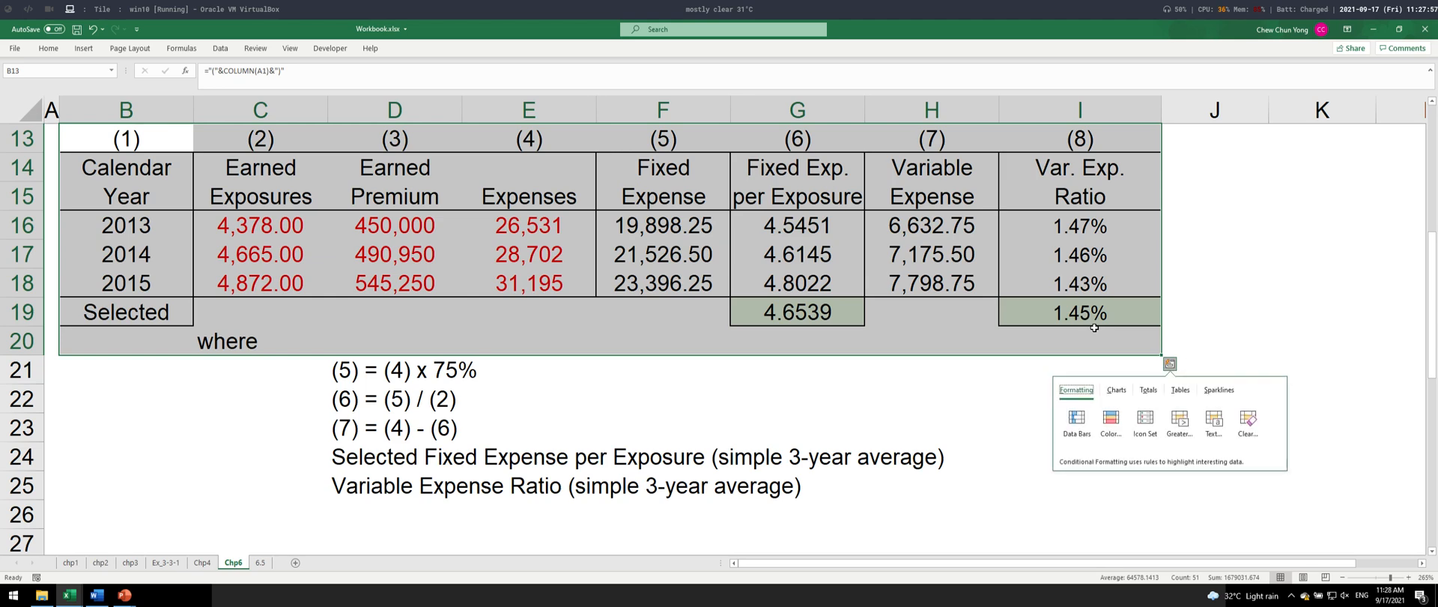
pyautogui.press('Escape')
pyautogui.click(237, 262)
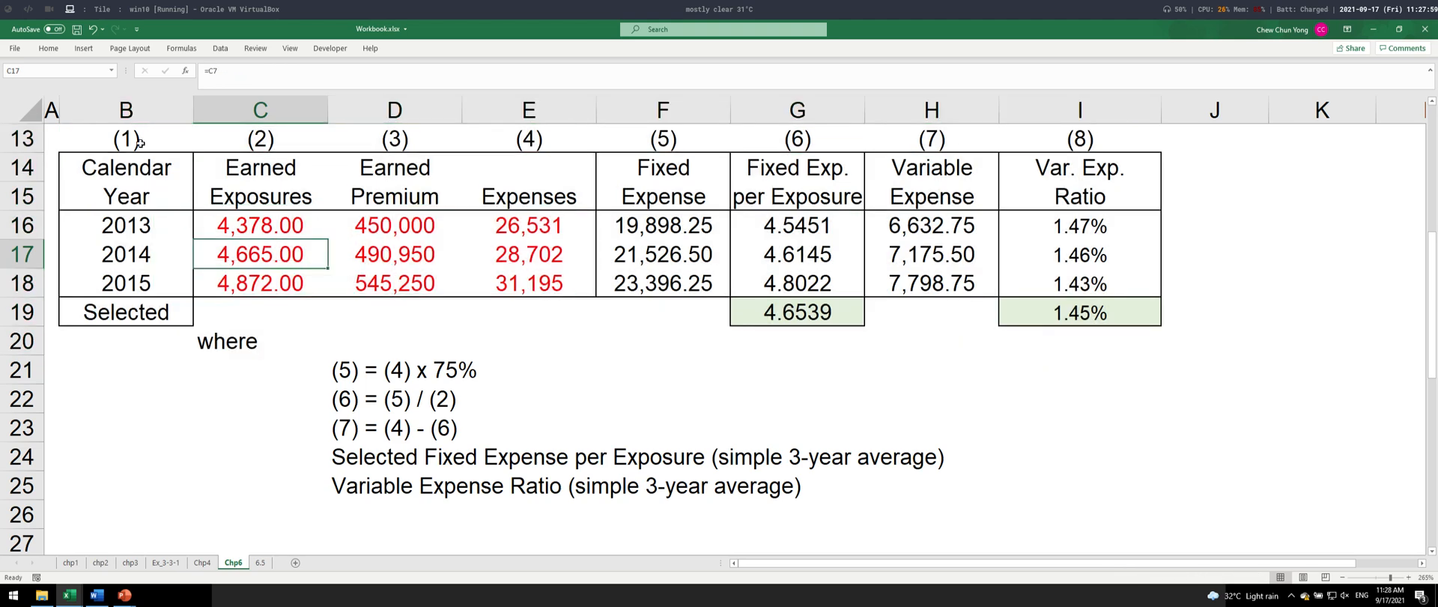
# - Copy the expense table B13:I19 from the Chp6 sheet and paste it into the blank Word document
pyautogui.moveTo(139, 142); pyautogui.dragTo(1134, 318)
pyautogui.hotkey('ctrl', 'c')
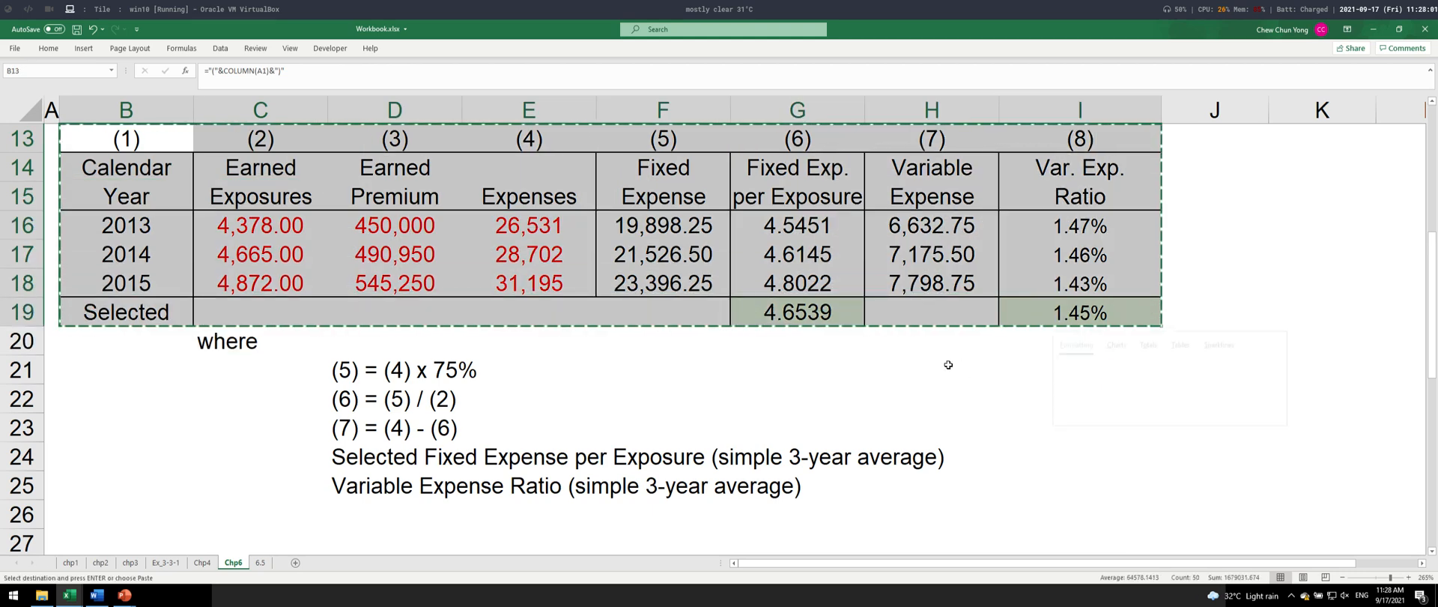
pyautogui.hotkey('alt', 'Tab')
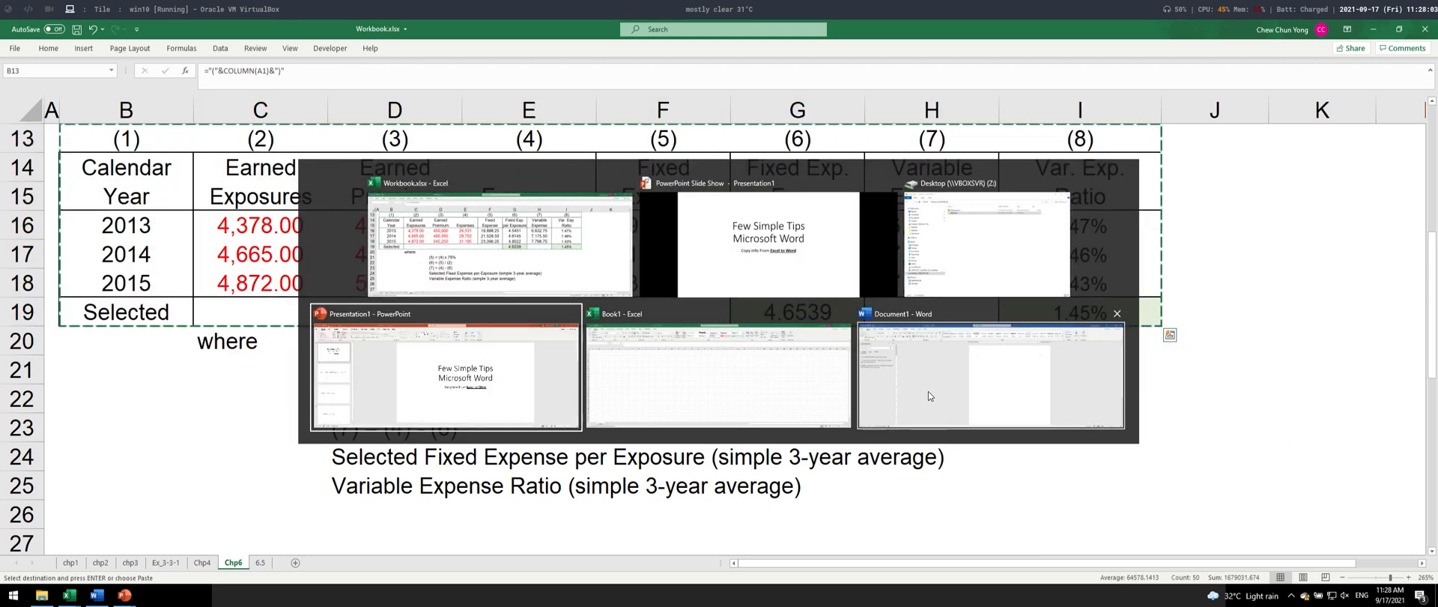
pyautogui.click(1008, 379)
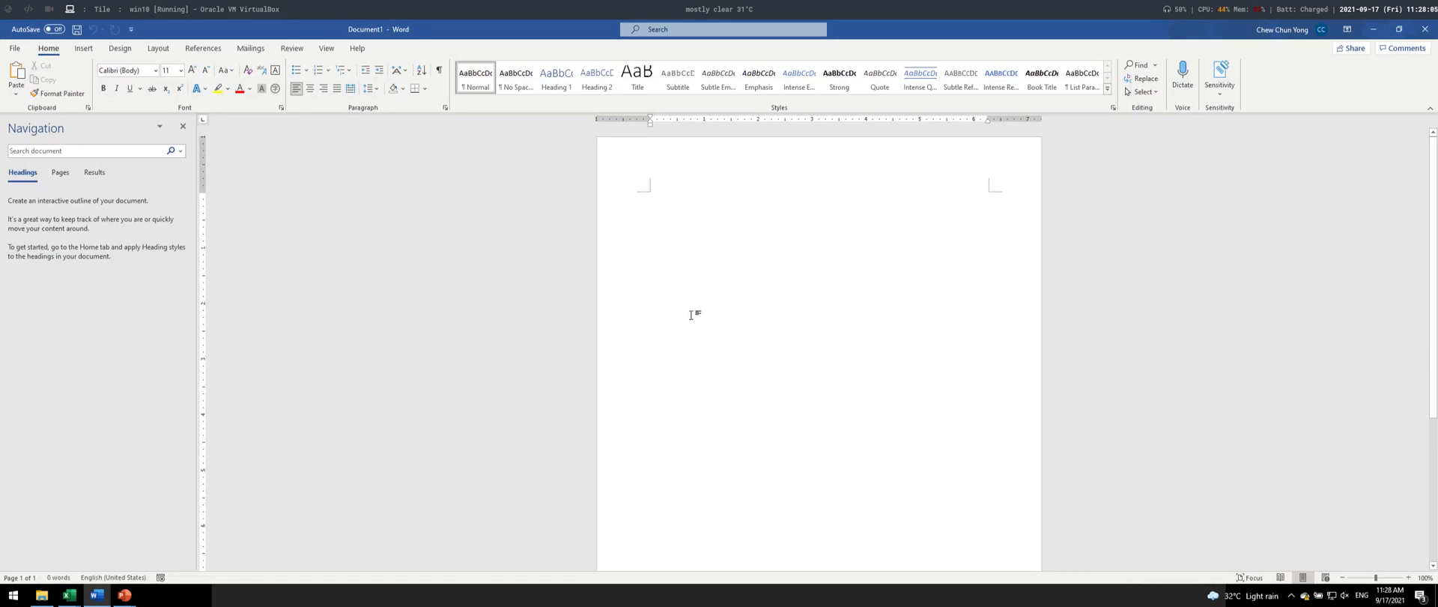
pyautogui.hotkey('ctrl', 'v')
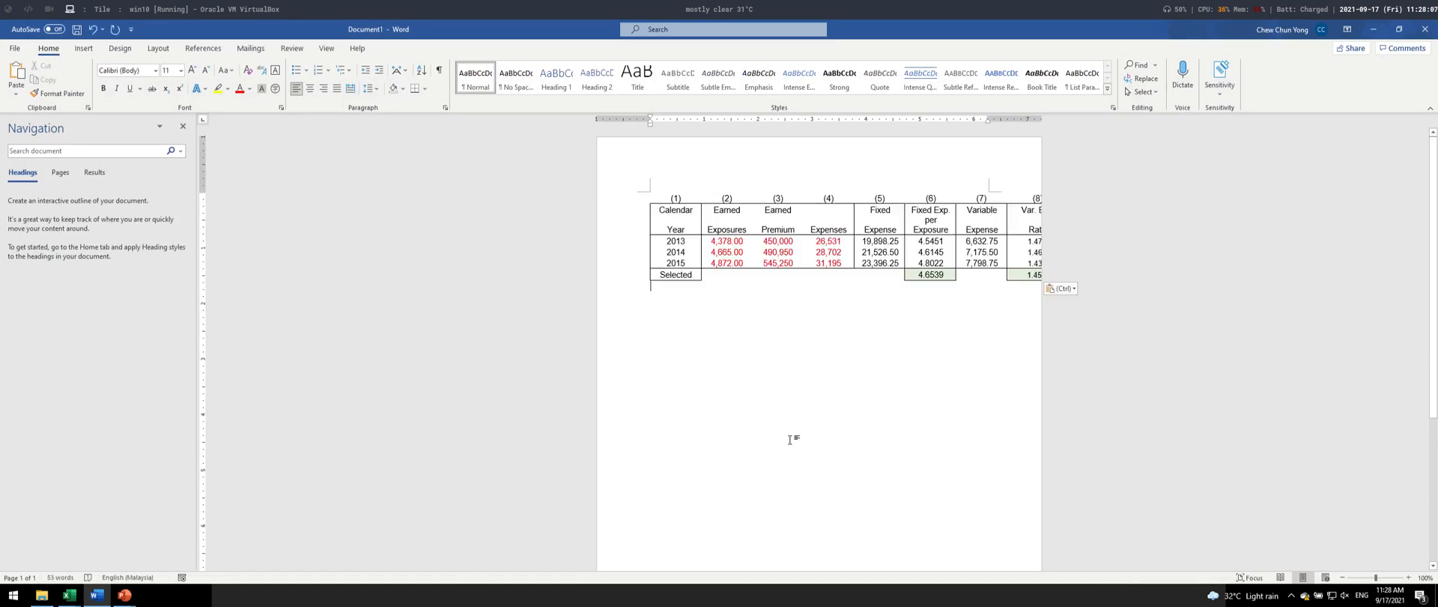
# - Narrow the Calendar Year column of the pasted table by moving its border closer to the text
pyautogui.keyDown('ctrl'); pyautogui.scroll(11, 814, 393); pyautogui.keyUp('ctrl')
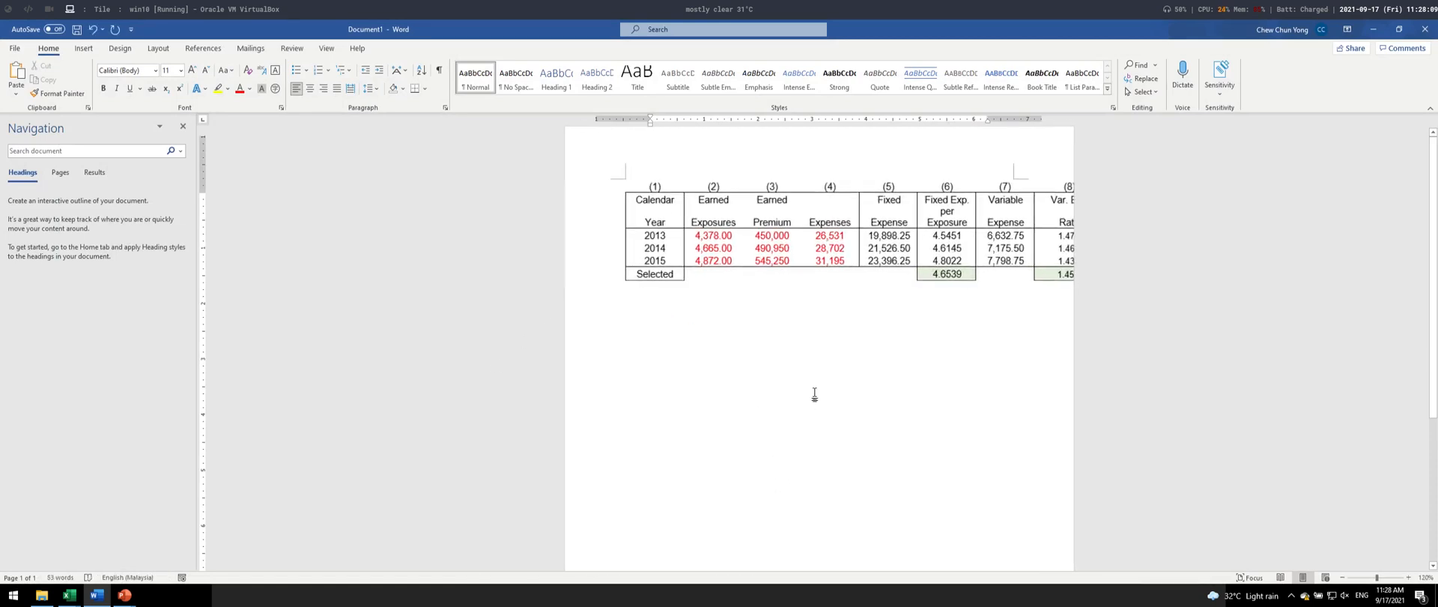
pyautogui.keyDown('ctrl'); pyautogui.scroll(4, 811, 393); pyautogui.keyUp('ctrl')
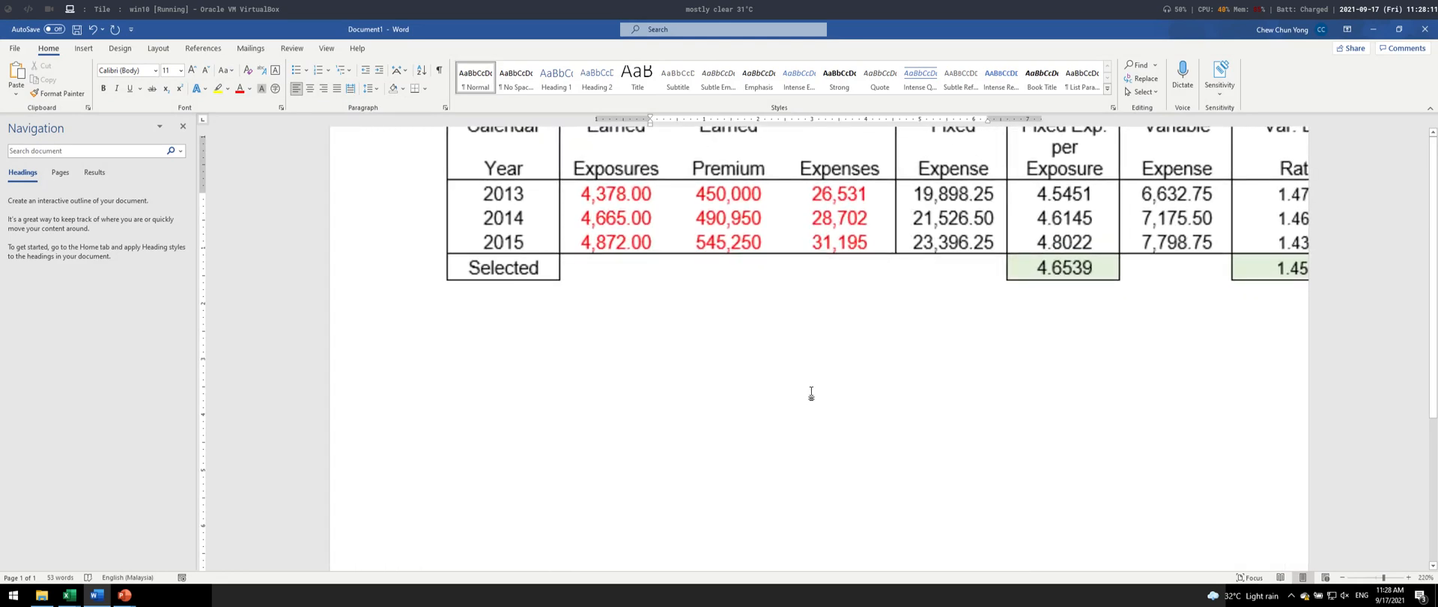
pyautogui.scroll(3, 811, 387)
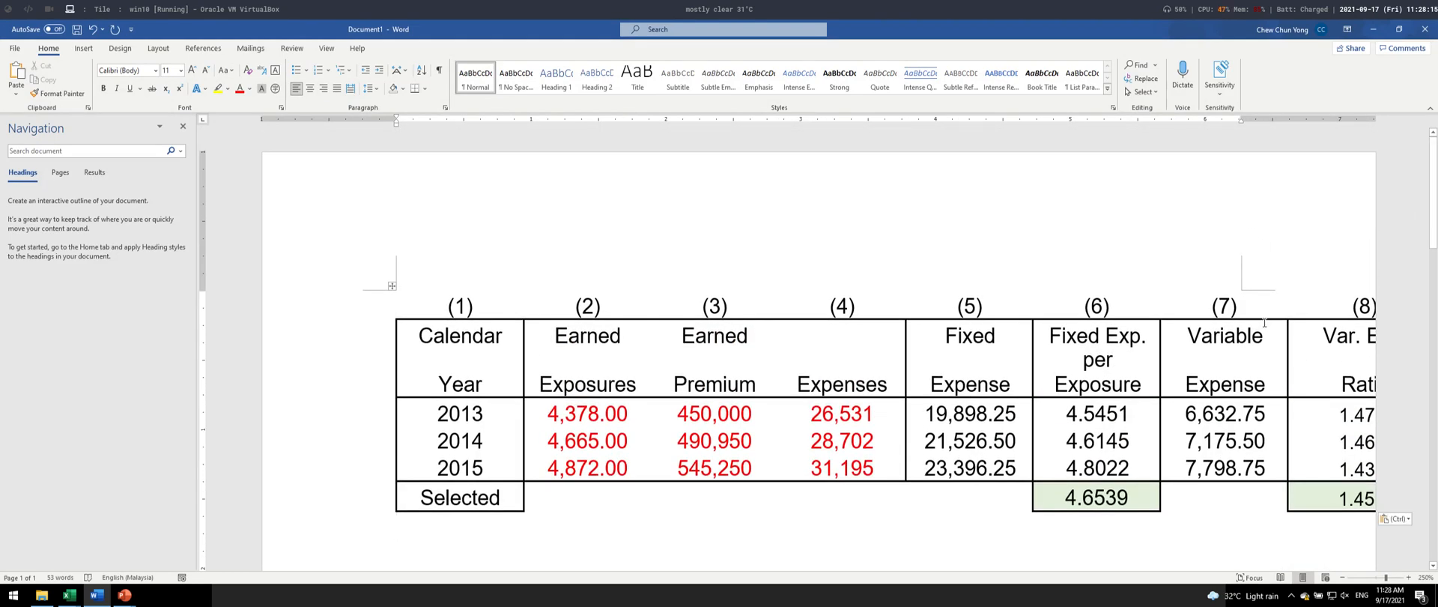
pyautogui.click(494, 384)
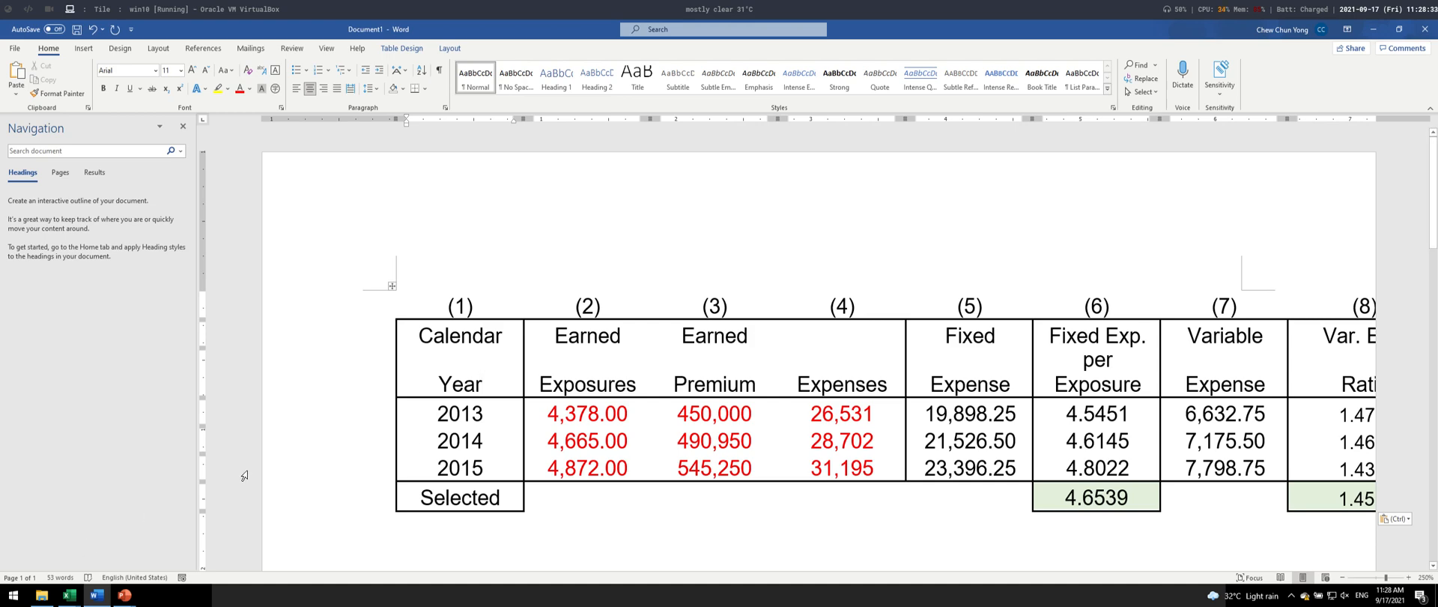
pyautogui.press('super+plus')
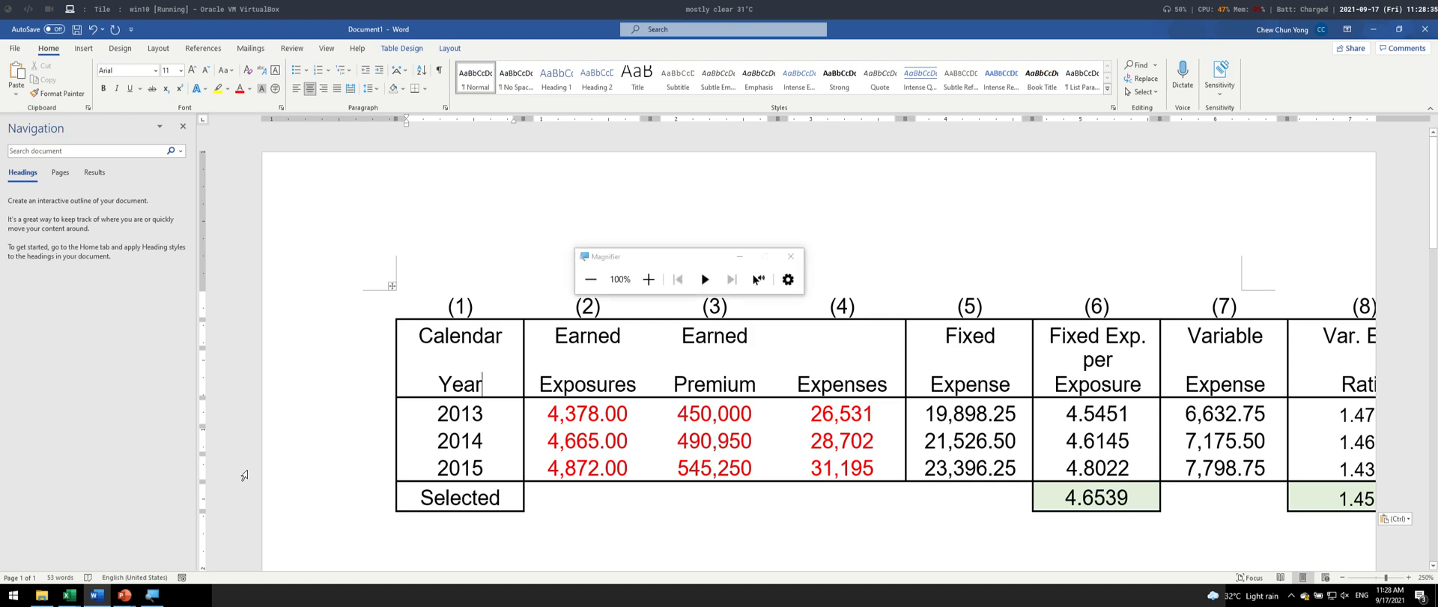
pyautogui.press('super+plus')
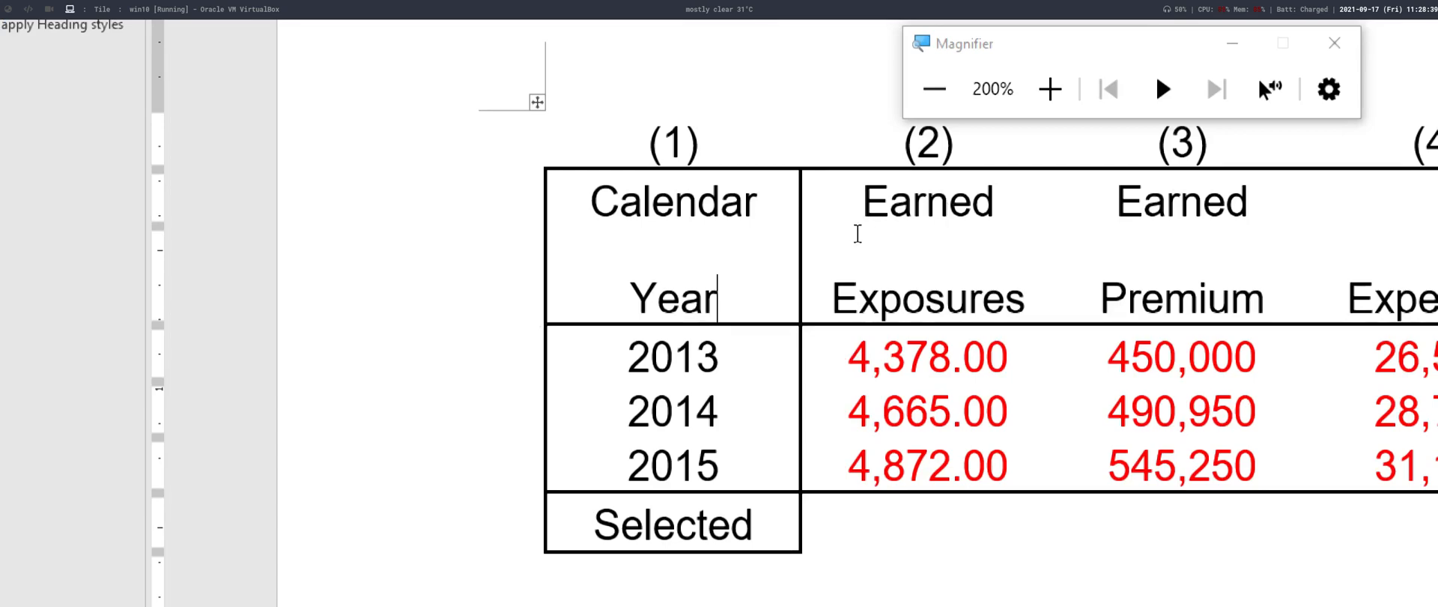
pyautogui.press('super+plus')
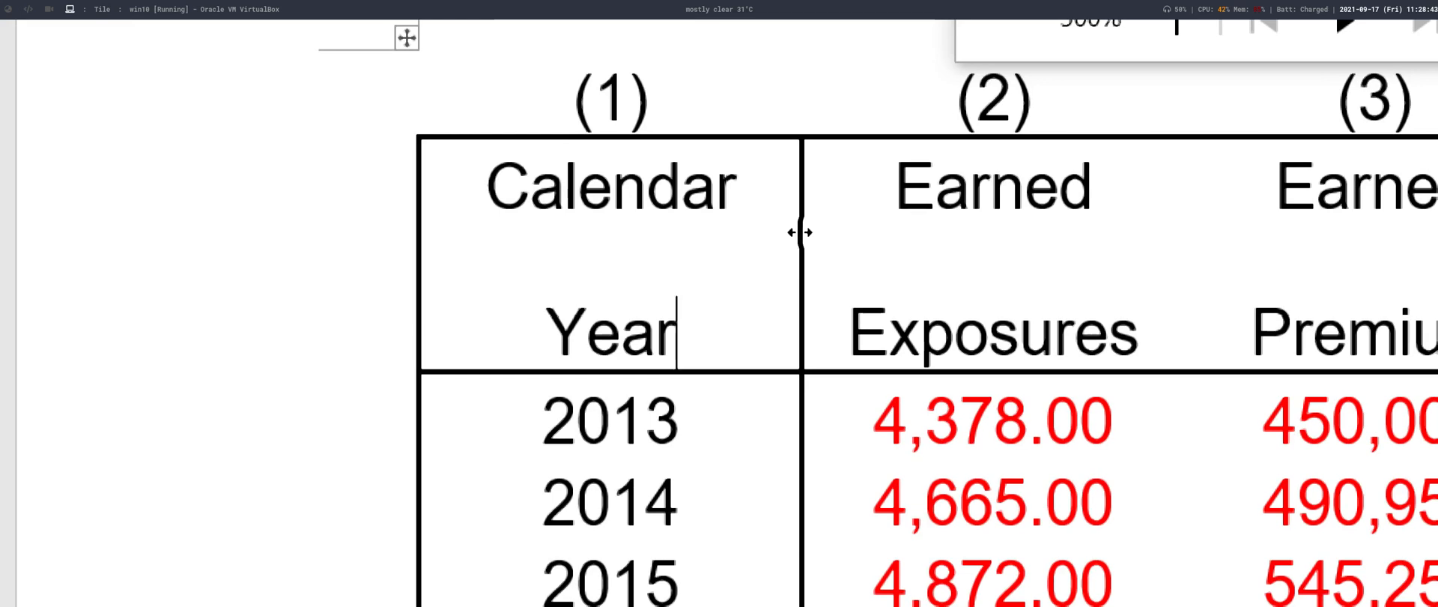
pyautogui.moveTo(797, 228); pyautogui.dragTo(749, 231)
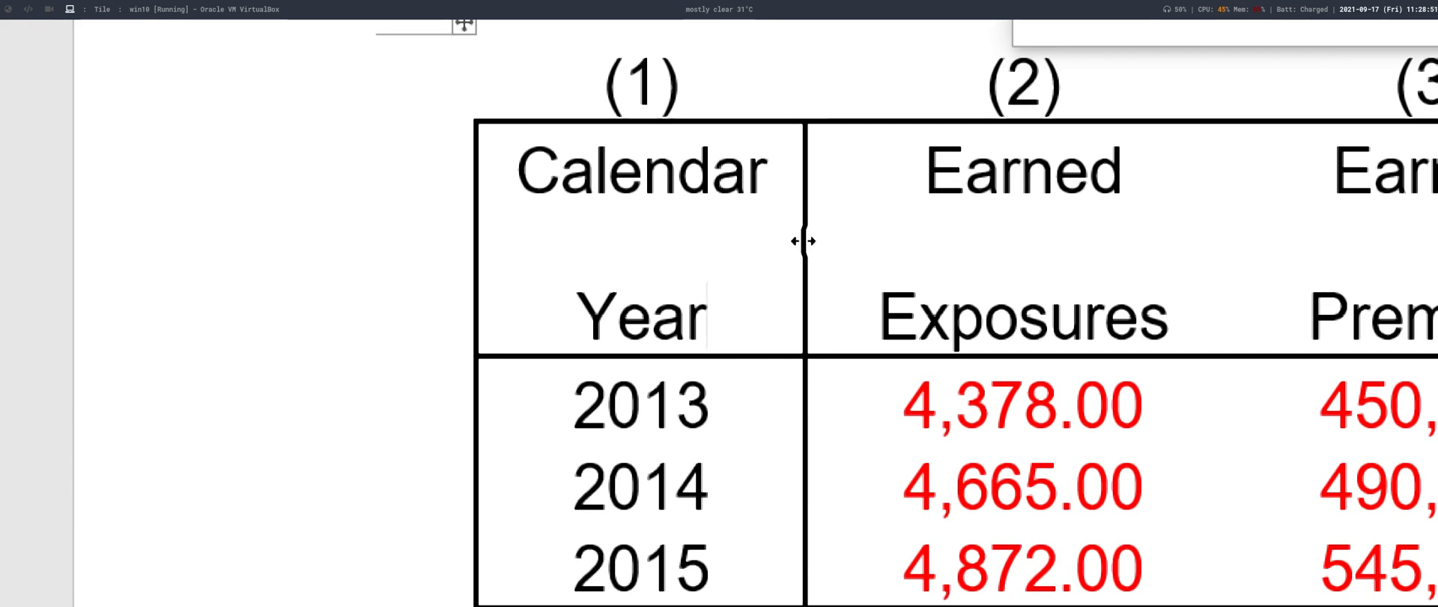
pyautogui.moveTo(803, 240); pyautogui.dragTo(694, 253)
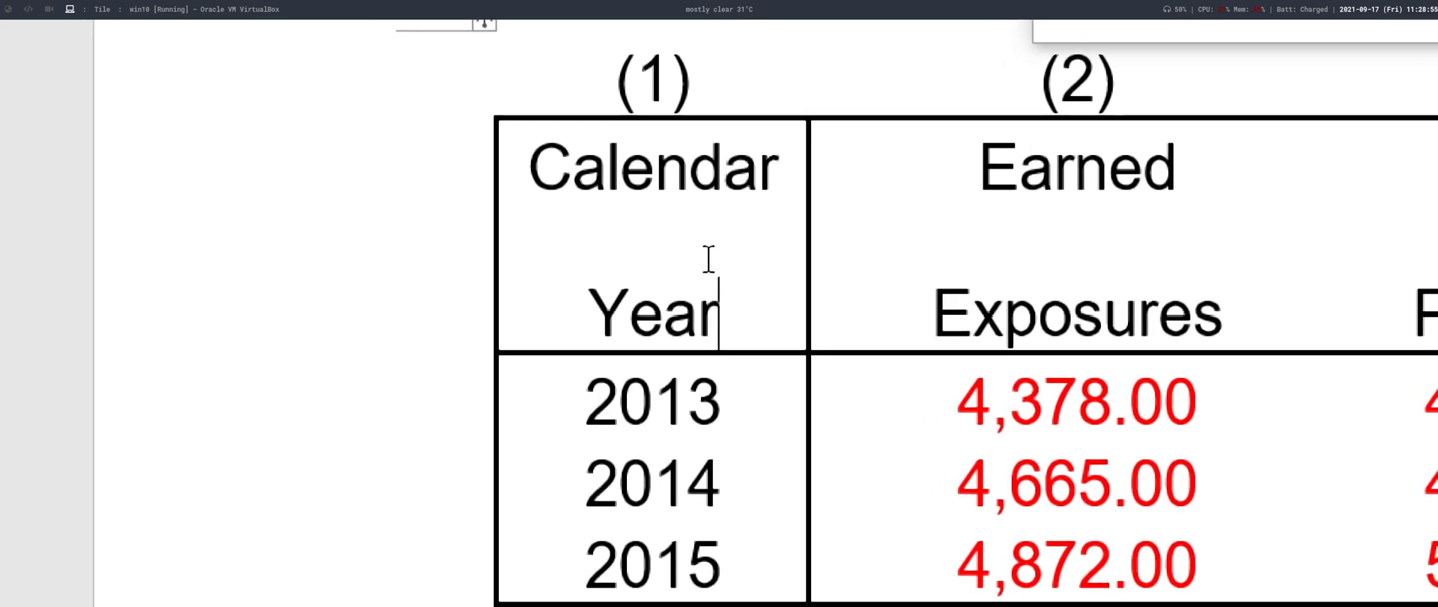
pyautogui.press('super+minus')
pyautogui.press('super+minus')
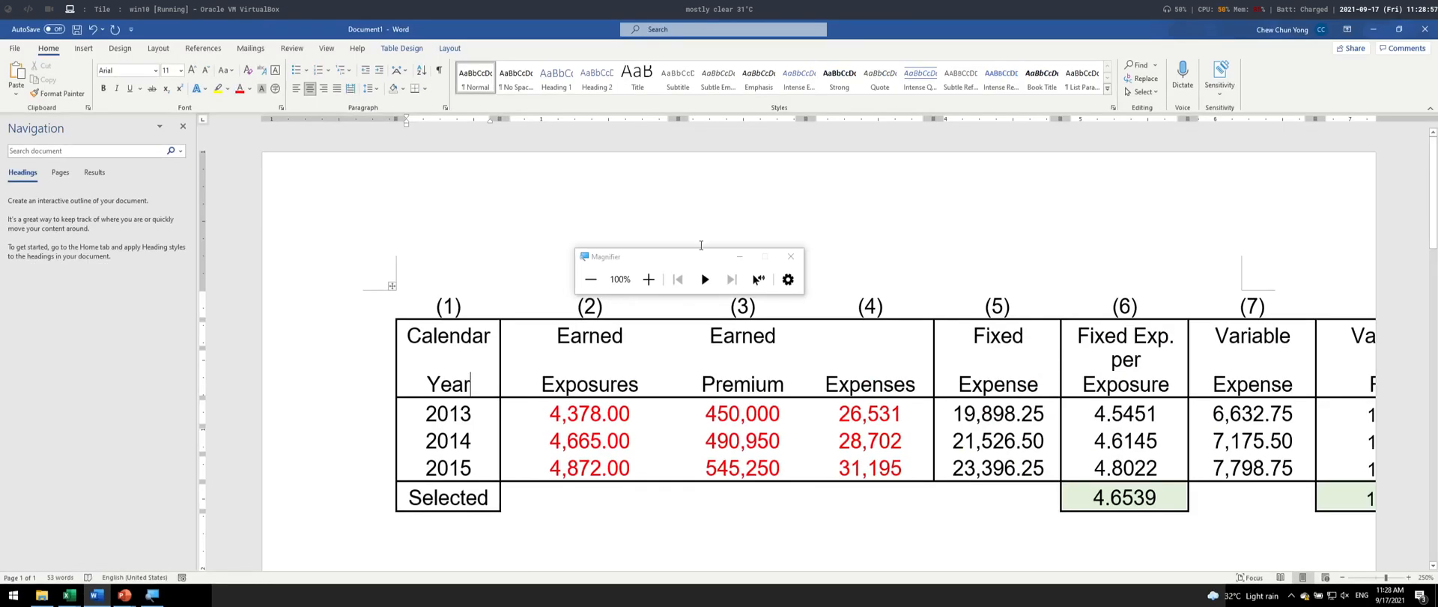
# - Hide the document ruler and show it again
pyautogui.click(327, 50)
pyautogui.press('super+plus')
pyautogui.press('super+plus')
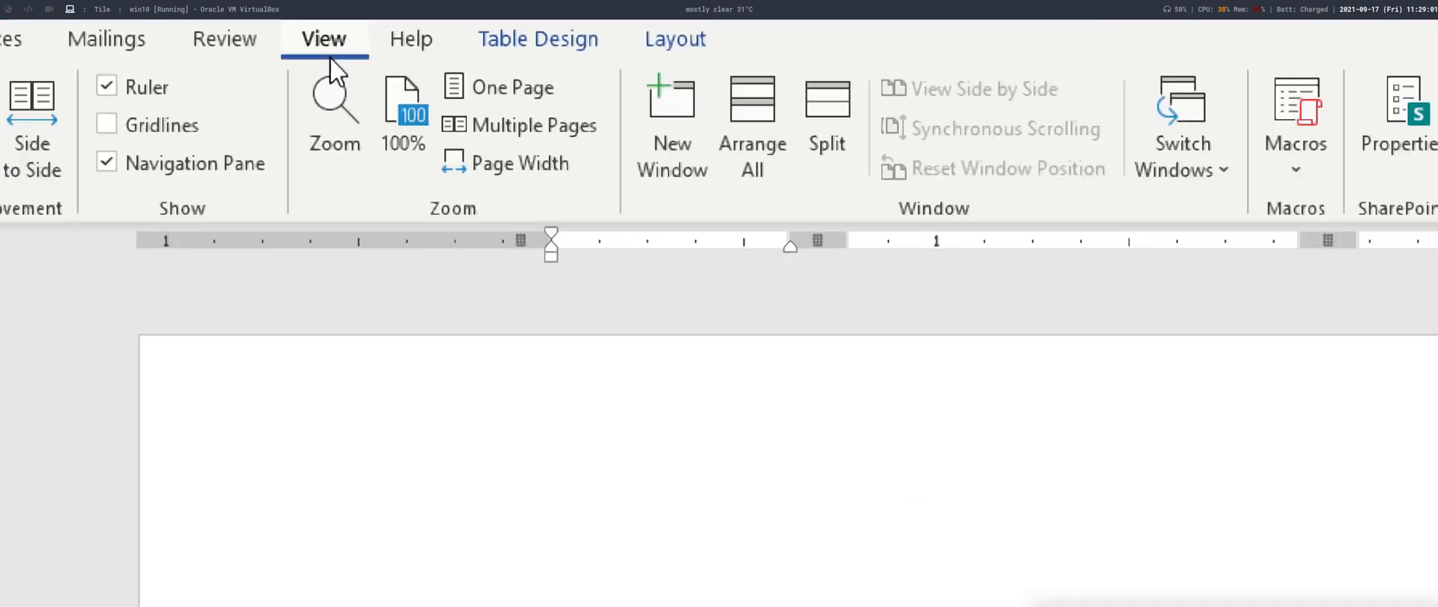
pyautogui.click(137, 91)
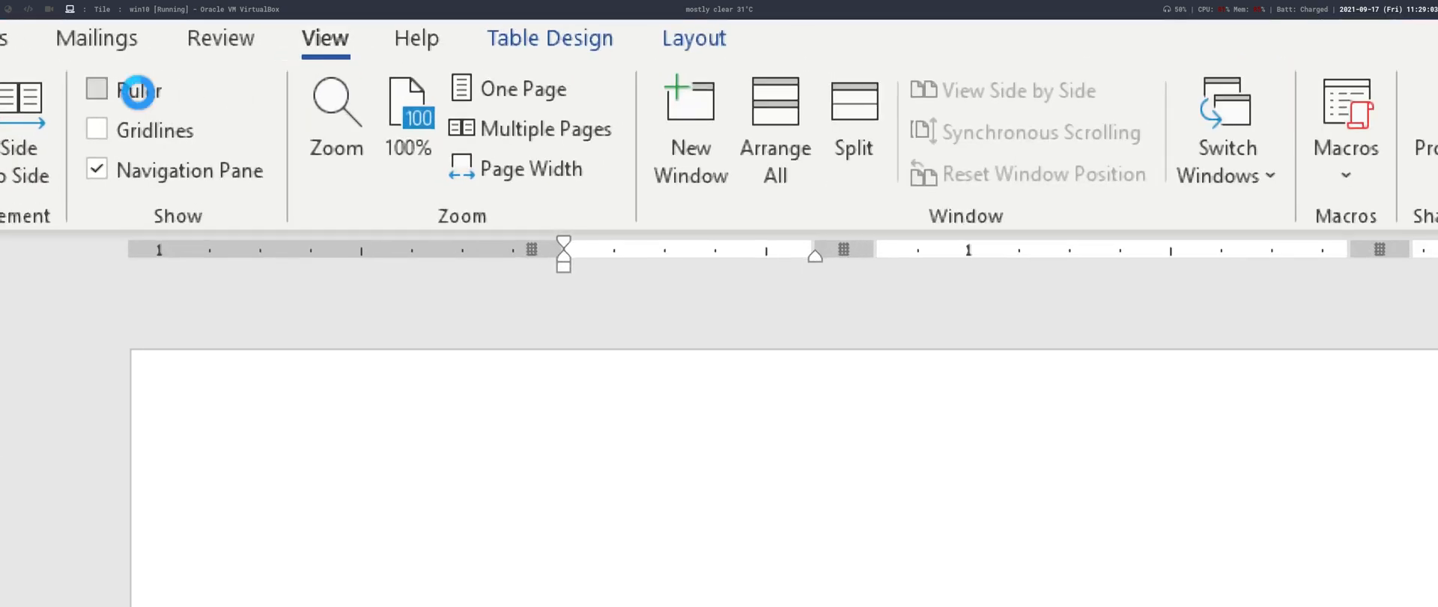
pyautogui.click(139, 94)
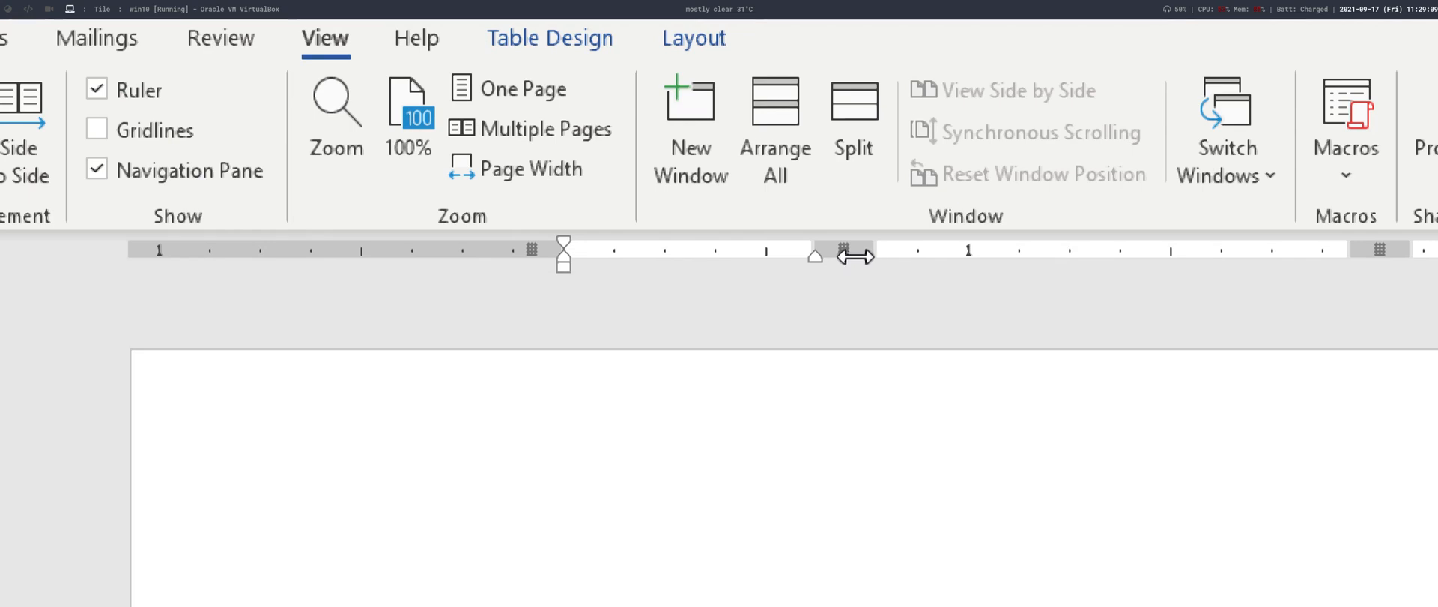
pyautogui.press('super+minus')
pyautogui.press('super+minus')
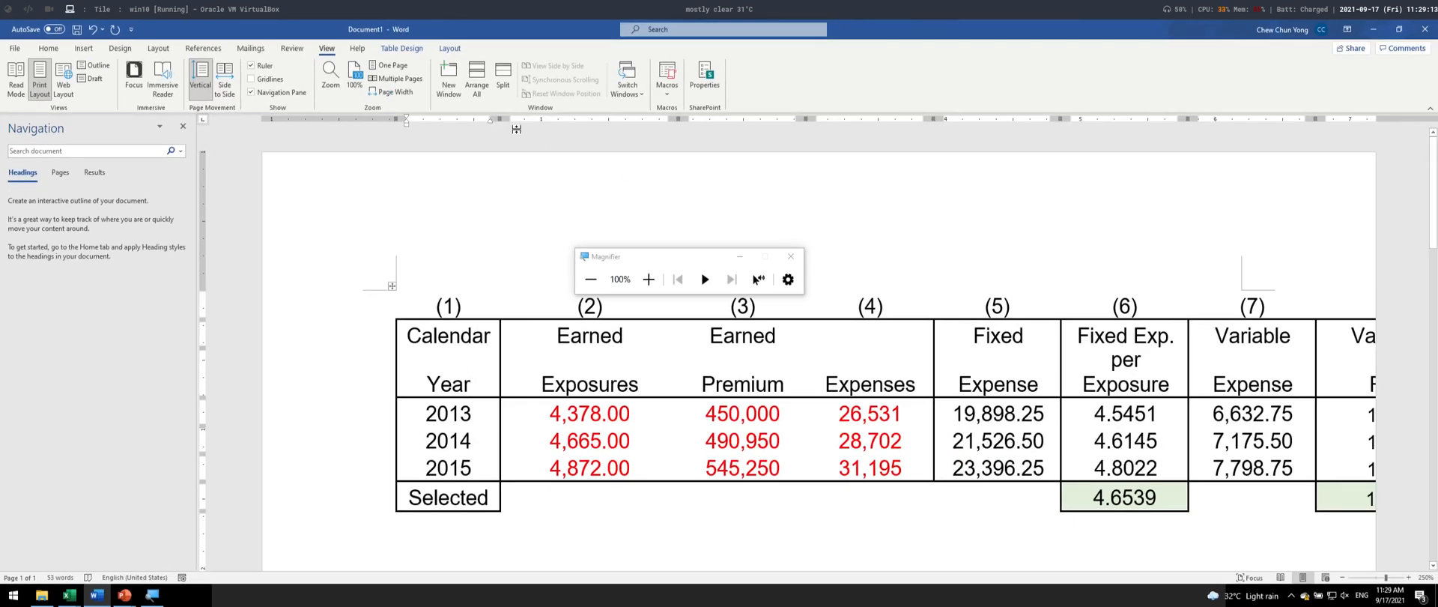
# - Narrow the Earned Exposures, Earned Premium, Expenses and Fixed Expense columns with the ruler's column markers
pyautogui.moveTo(500, 120)
pyautogui.mouseDown()
pyautogui.moveTo(621, 121)
pyautogui.moveTo(501, 149)
pyautogui.moveTo(598, 141)
pyautogui.moveTo(501, 144)
pyautogui.mouseUp()
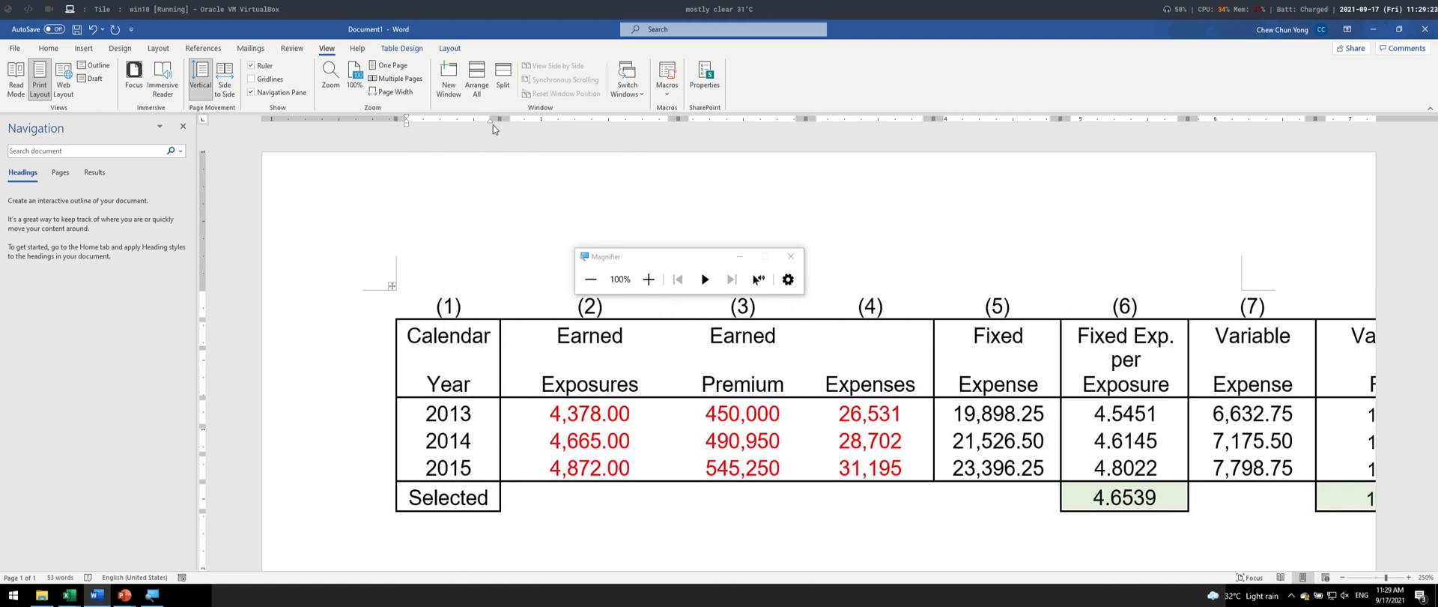
pyautogui.moveTo(493, 124)
pyautogui.mouseDown()
pyautogui.moveTo(470, 124)
pyautogui.moveTo(485, 142)
pyautogui.moveTo(461, 142)
pyautogui.moveTo(493, 142)
pyautogui.mouseUp()
pyautogui.moveTo(681, 117); pyautogui.dragTo(619, 119)
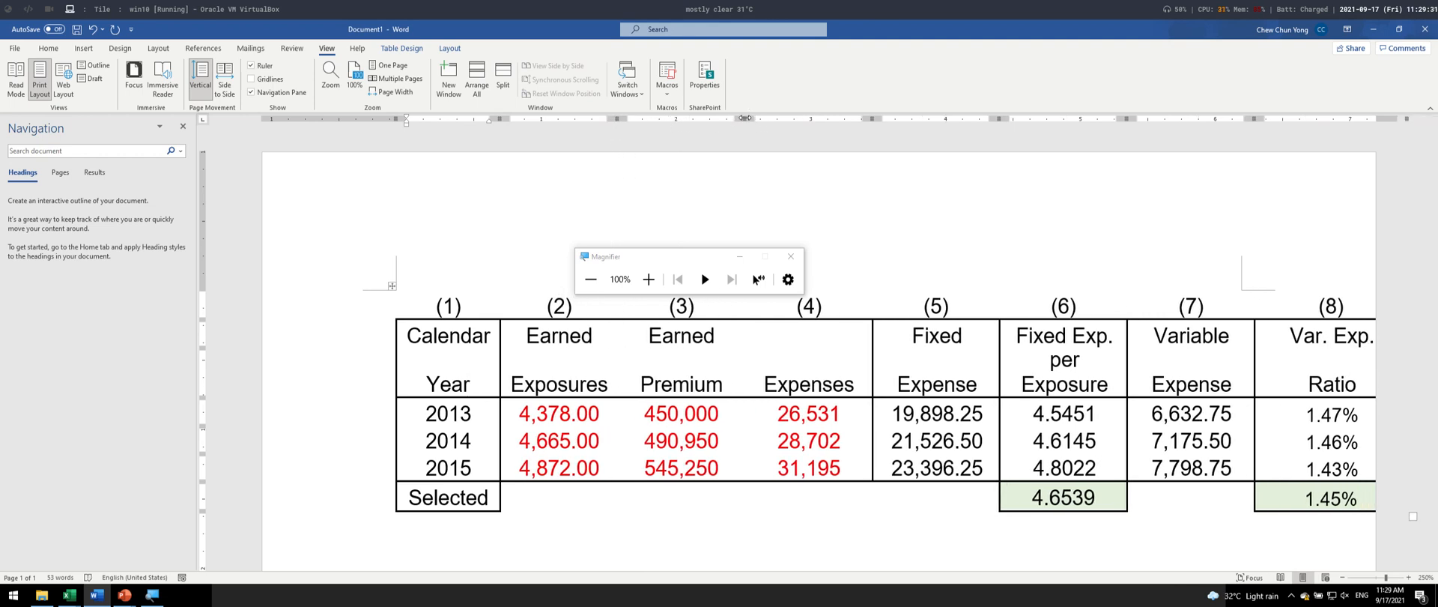
pyautogui.moveTo(747, 118); pyautogui.dragTo(721, 118)
pyautogui.moveTo(845, 118); pyautogui.dragTo(829, 118)
pyautogui.moveTo(959, 118); pyautogui.dragTo(943, 119)
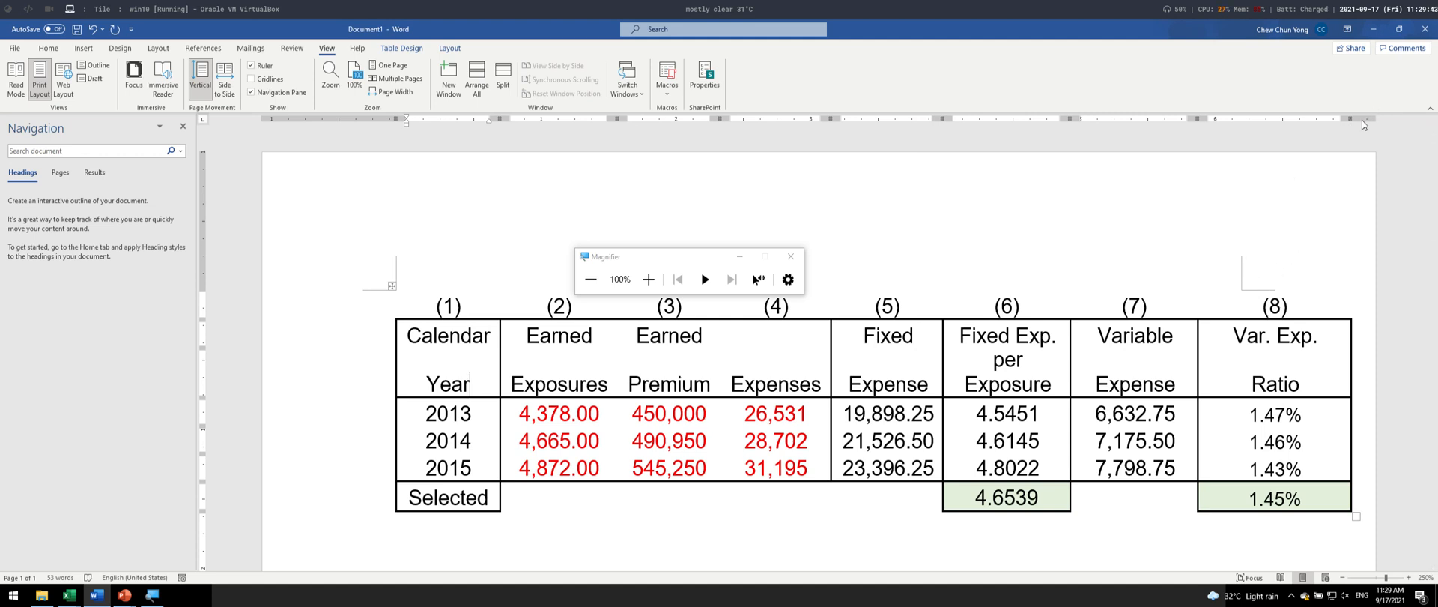
# - Pull in the outer edge of the Var. Exp. Ratio column to bring the table within the page margin
pyautogui.moveTo(1351, 121); pyautogui.dragTo(1123, 184)
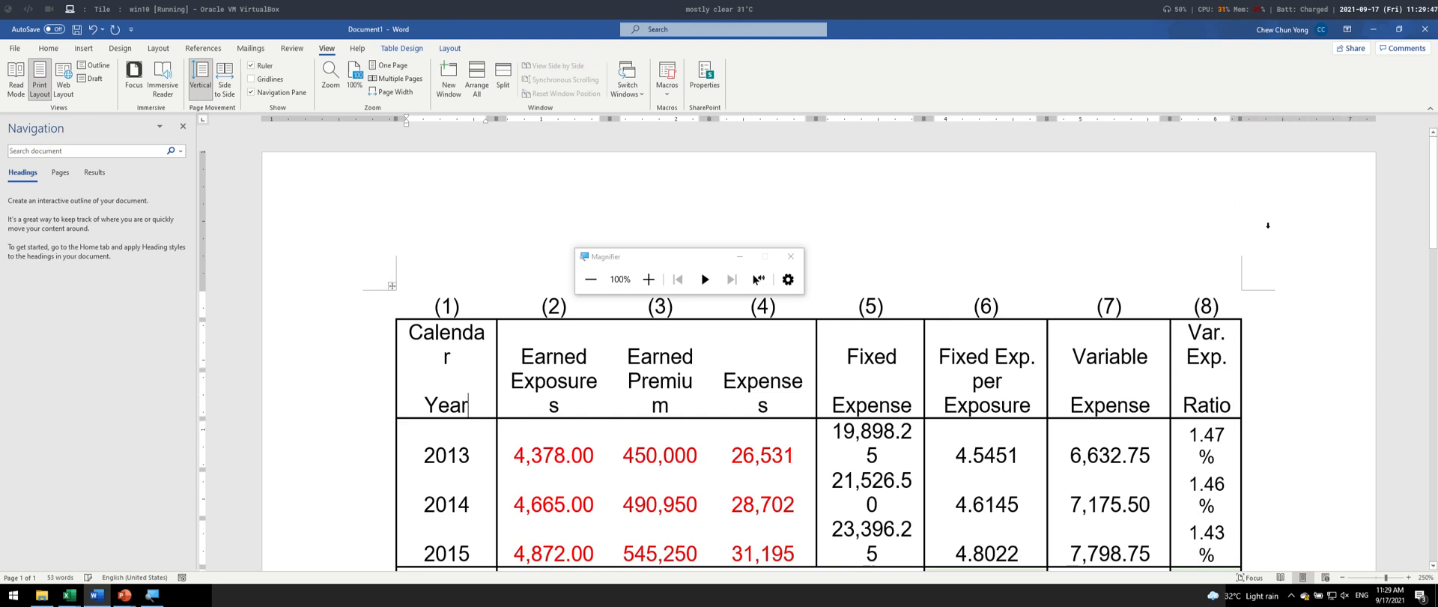
pyautogui.scroll(-3, 1096, 394)
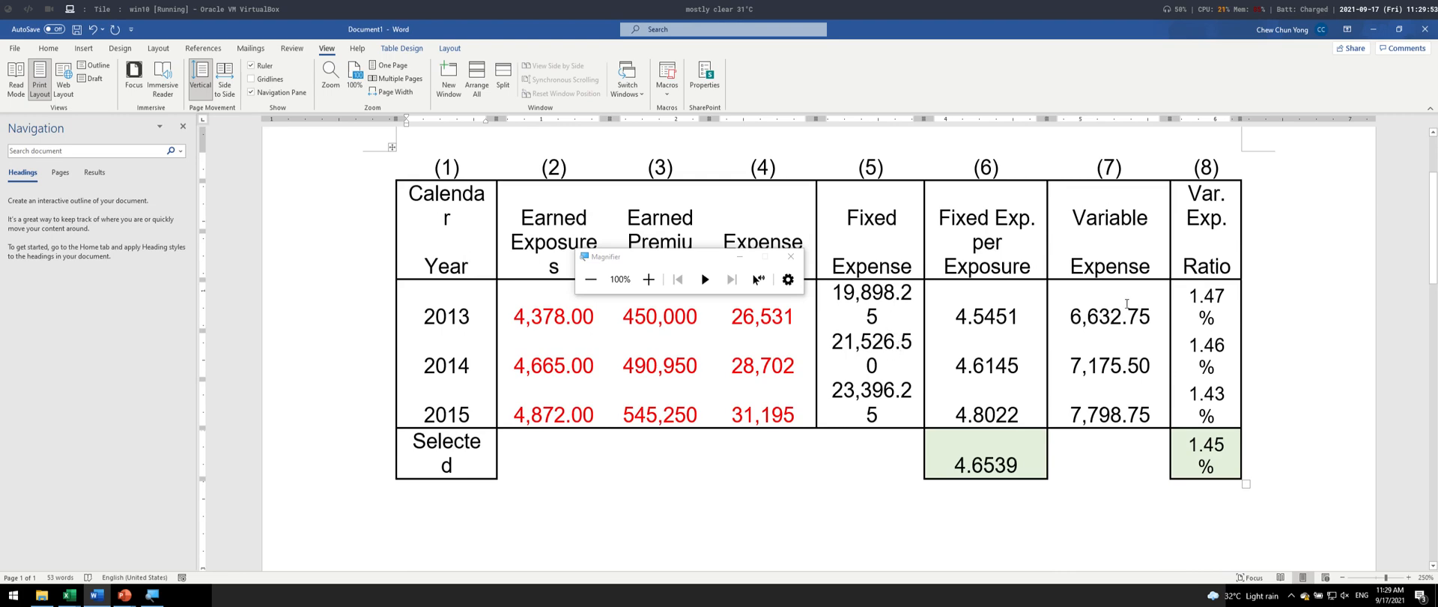
pyautogui.scroll(2, 1127, 304)
pyautogui.scroll(-1, 1086, 338)
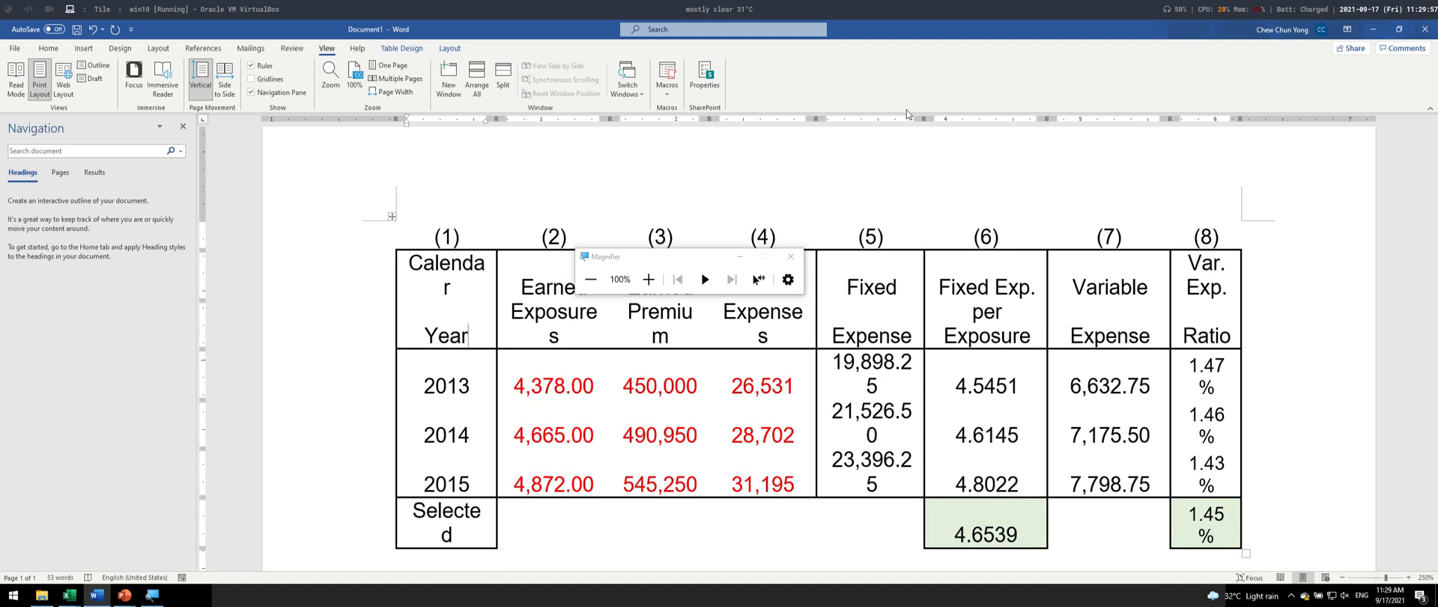
# - Rebalance the Fixed Expense, Fixed Exp. per Exposure and Variable Expense column widths so the figures fit on single lines
pyautogui.moveTo(926, 117); pyautogui.dragTo(844, 135)
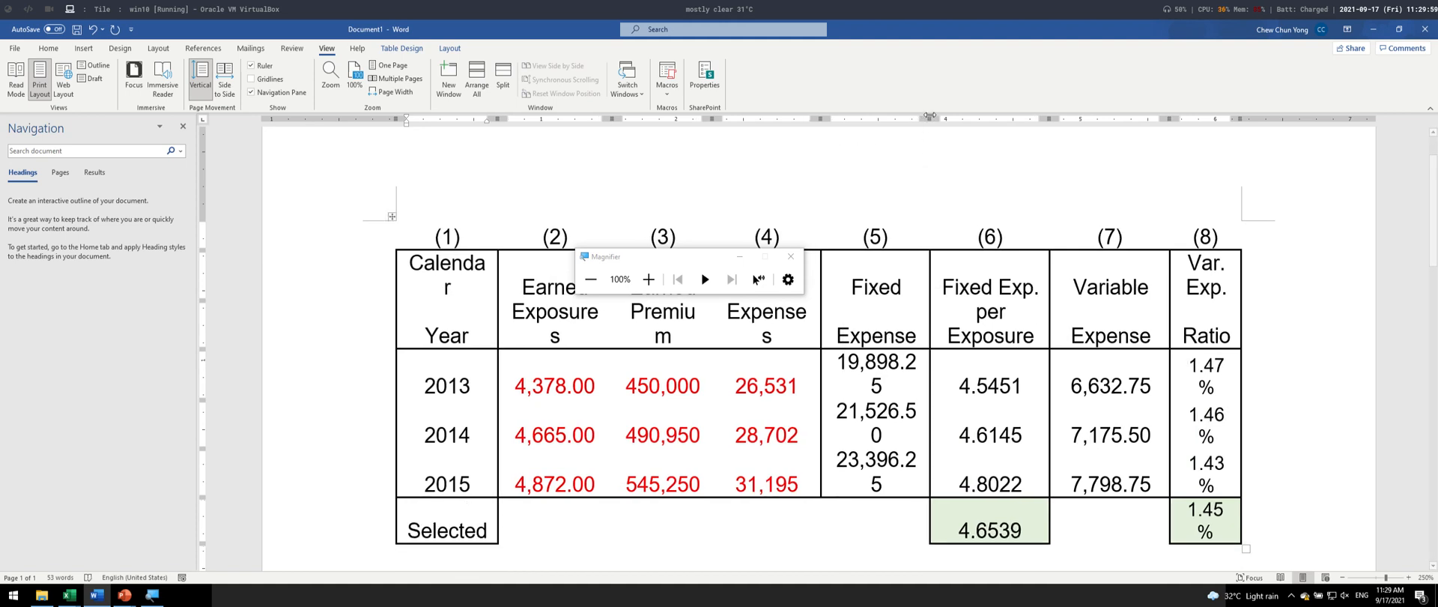
pyautogui.moveTo(929, 118); pyautogui.dragTo(897, 128)
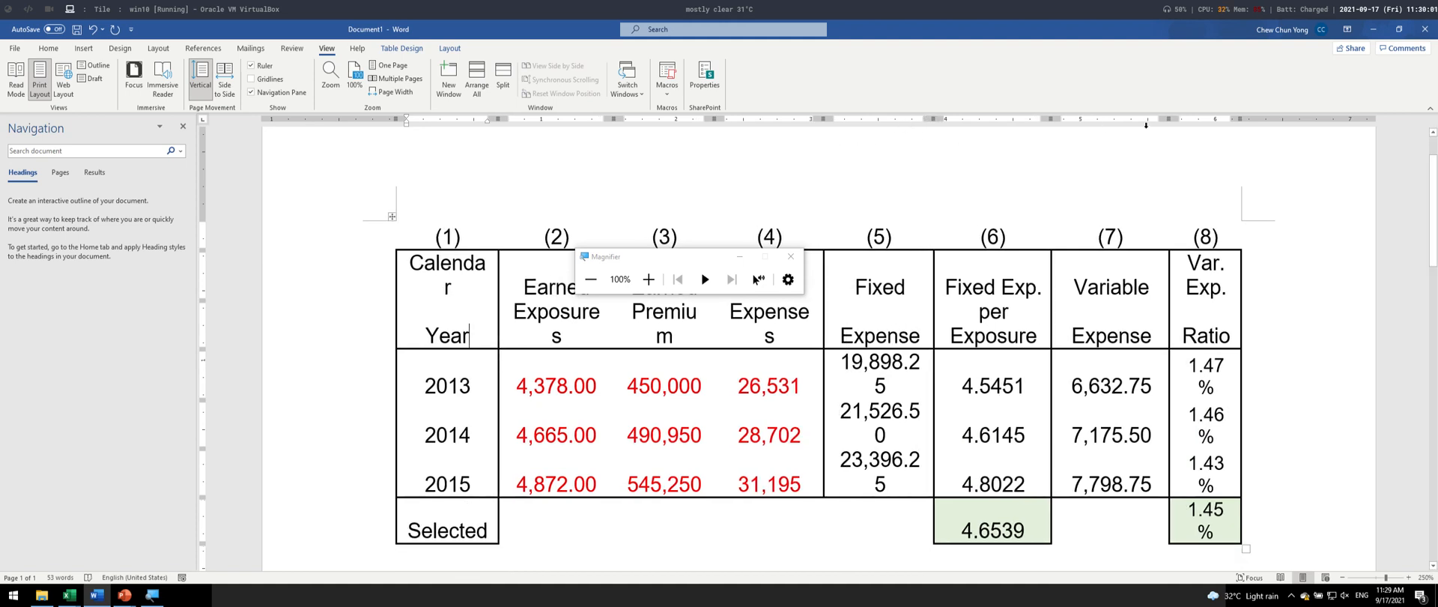
pyautogui.moveTo(1170, 118); pyautogui.dragTo(1070, 129)
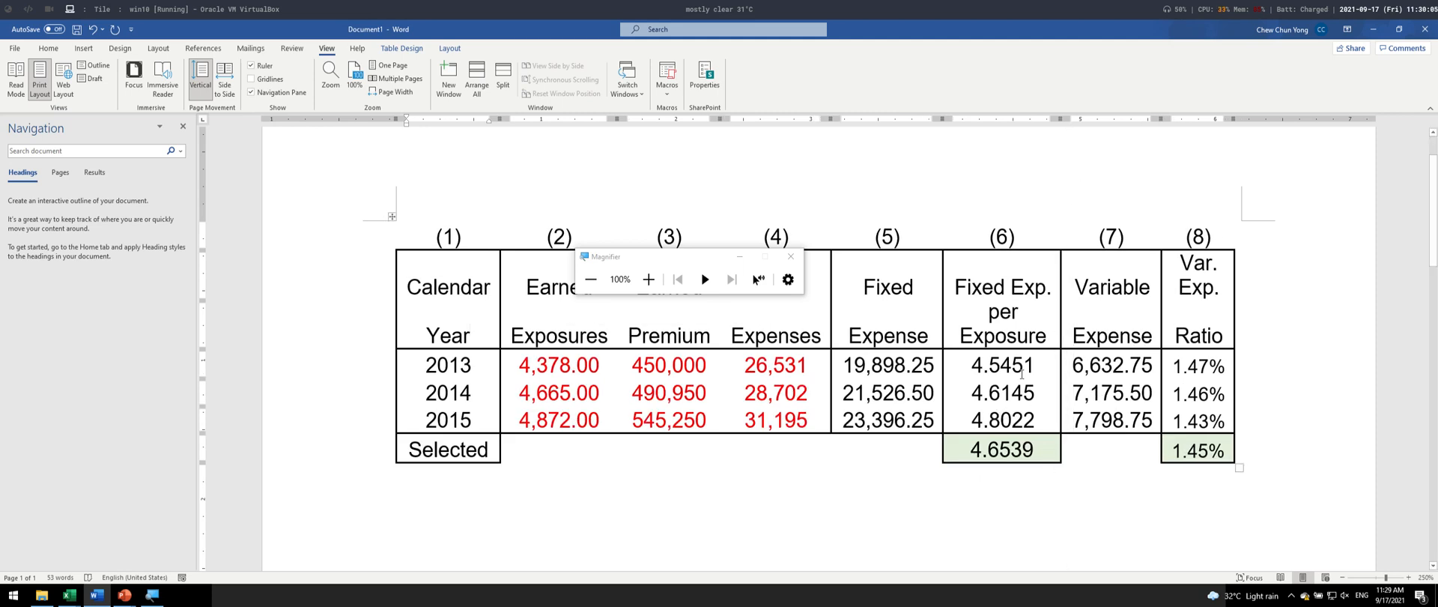
pyautogui.moveTo(1061, 119); pyautogui.dragTo(1051, 120)
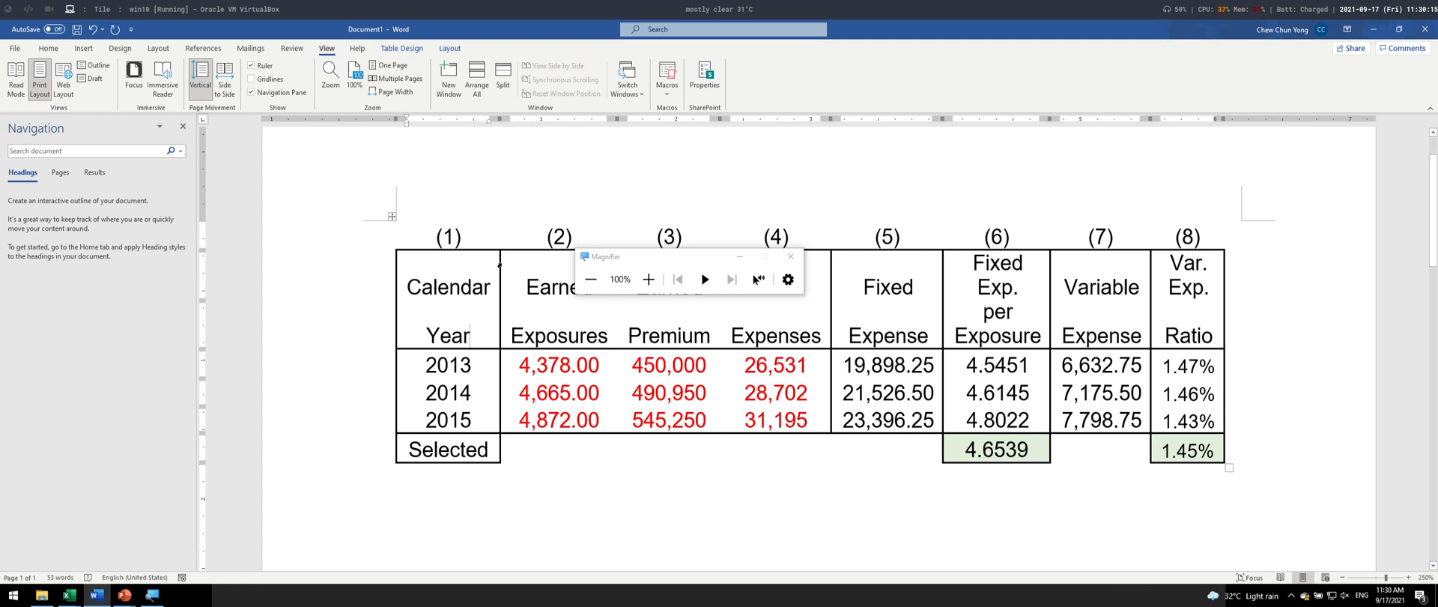
# - Switch back to the Excel workbook, minimise the Magnifier window and clear the copy mode on the table range
pyautogui.click(403, 274)
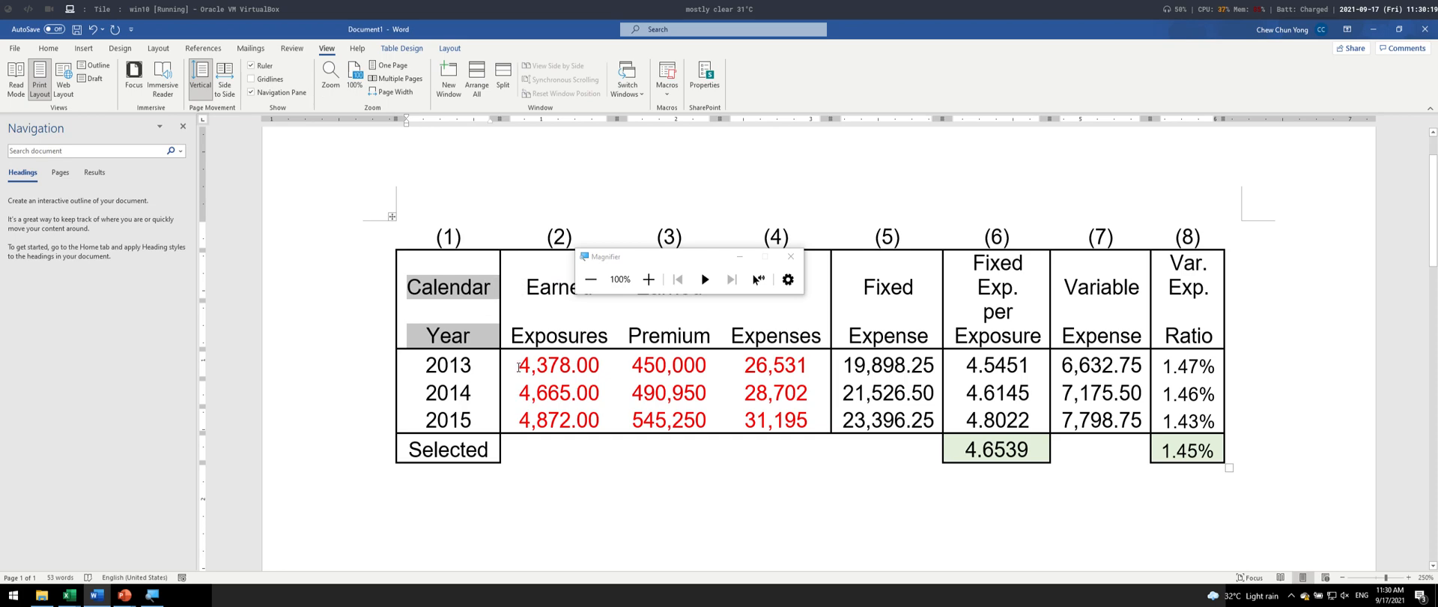
pyautogui.hotkey('alt', 'Tab')
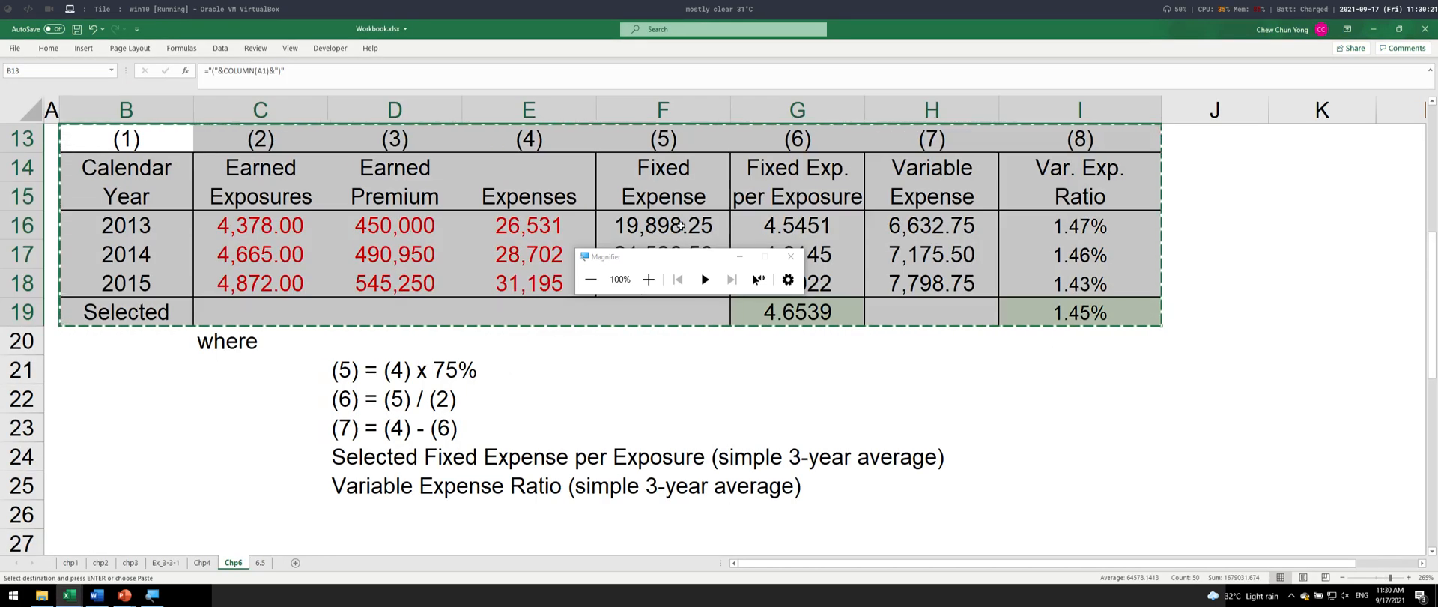
pyautogui.click(735, 257)
pyautogui.press('Escape')
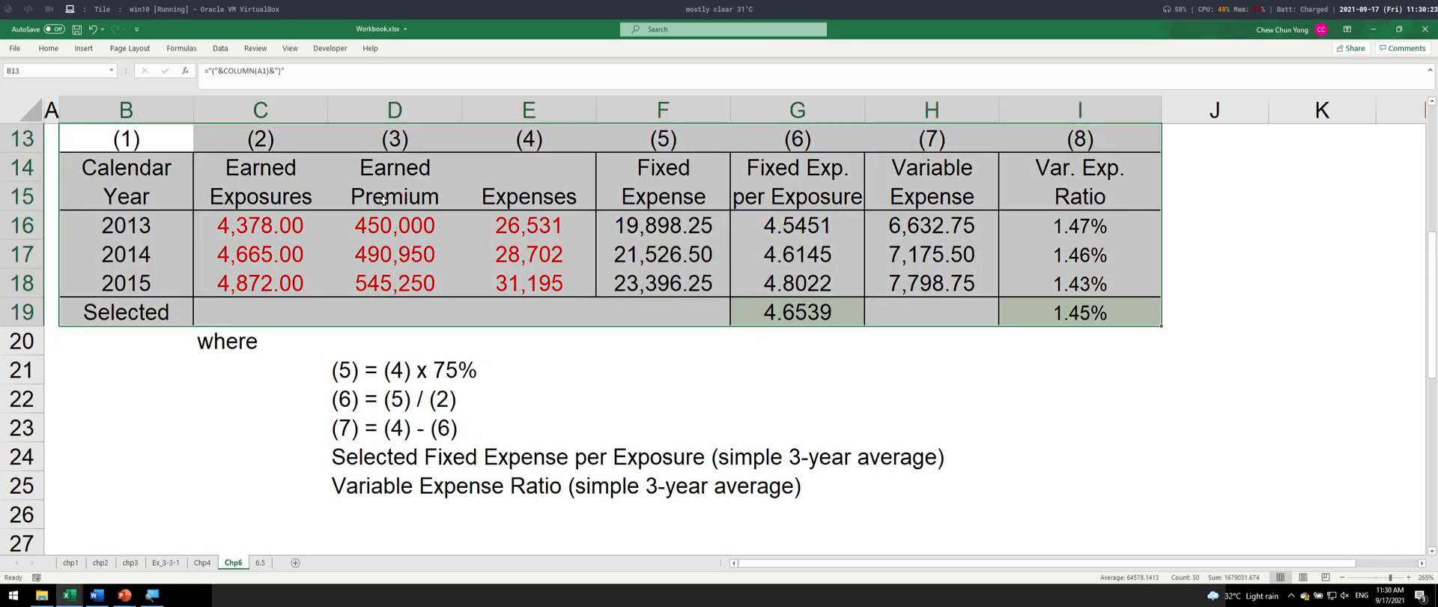
# - Select the solution table range B13:I19 and remove all of its cell borders
pyautogui.scroll(1, 391, 247)
pyautogui.scroll(1, 391, 247)
pyautogui.click(379, 367)
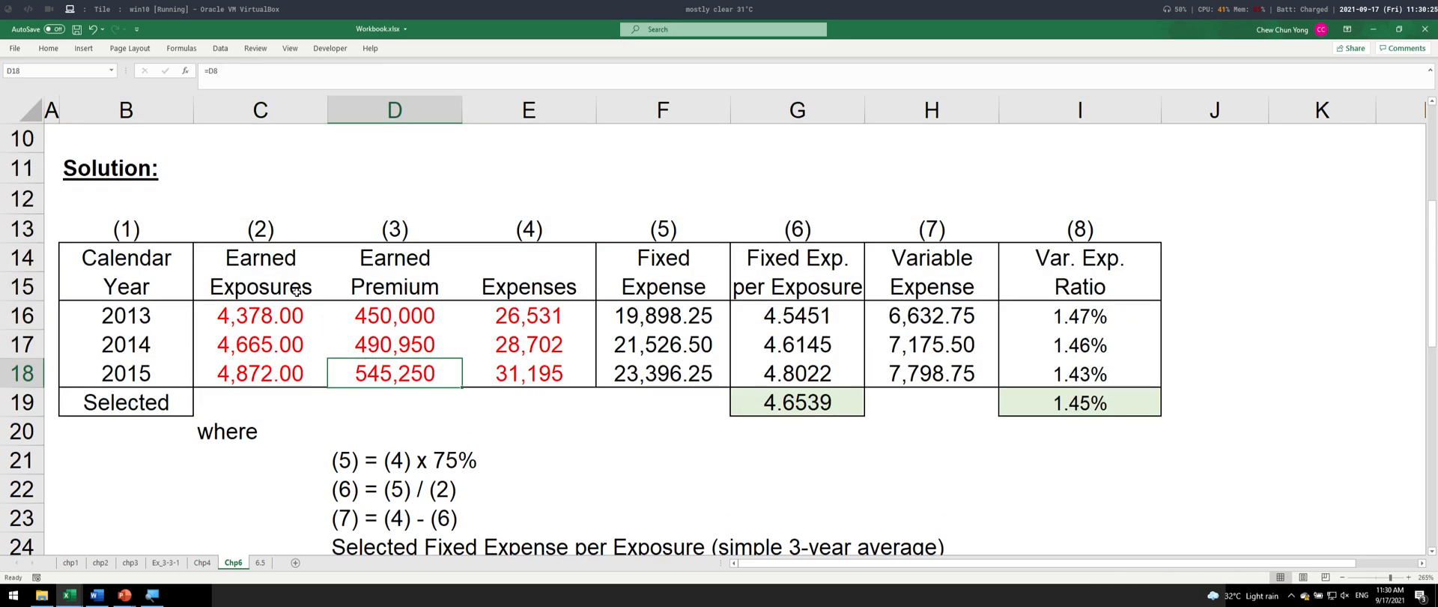
pyautogui.click(153, 233)
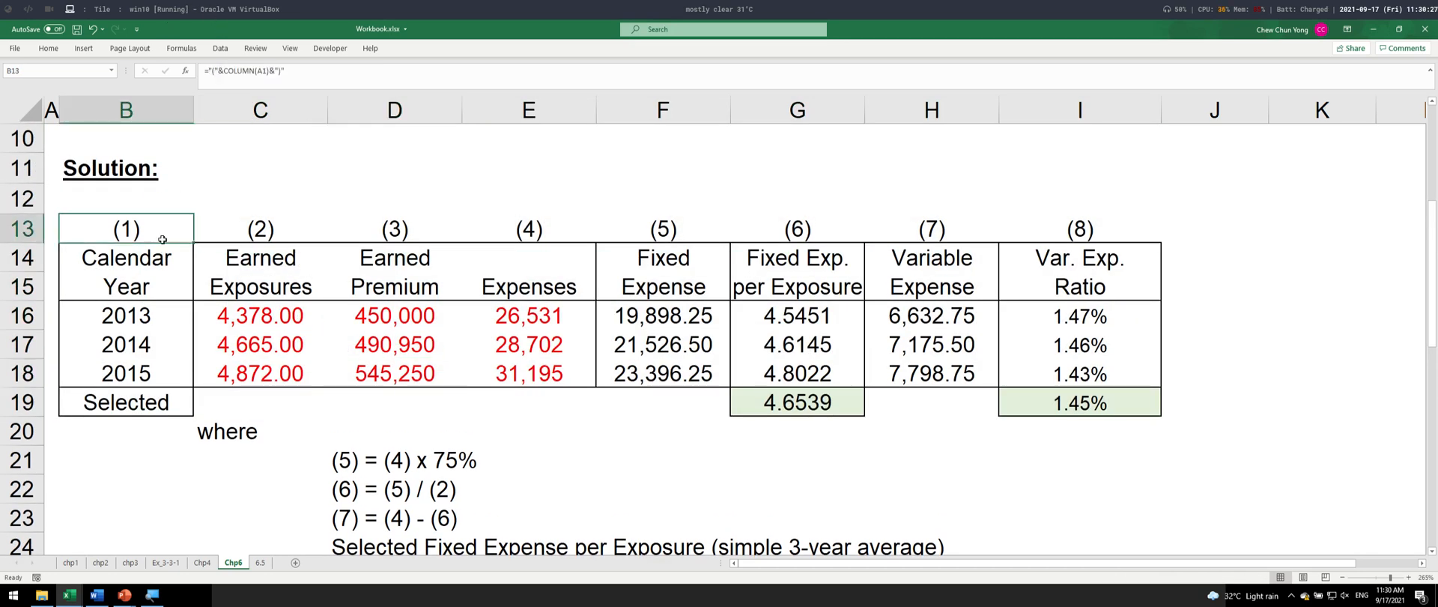
pyautogui.keyDown('shift'); pyautogui.click(1157, 400); pyautogui.keyUp('shift')
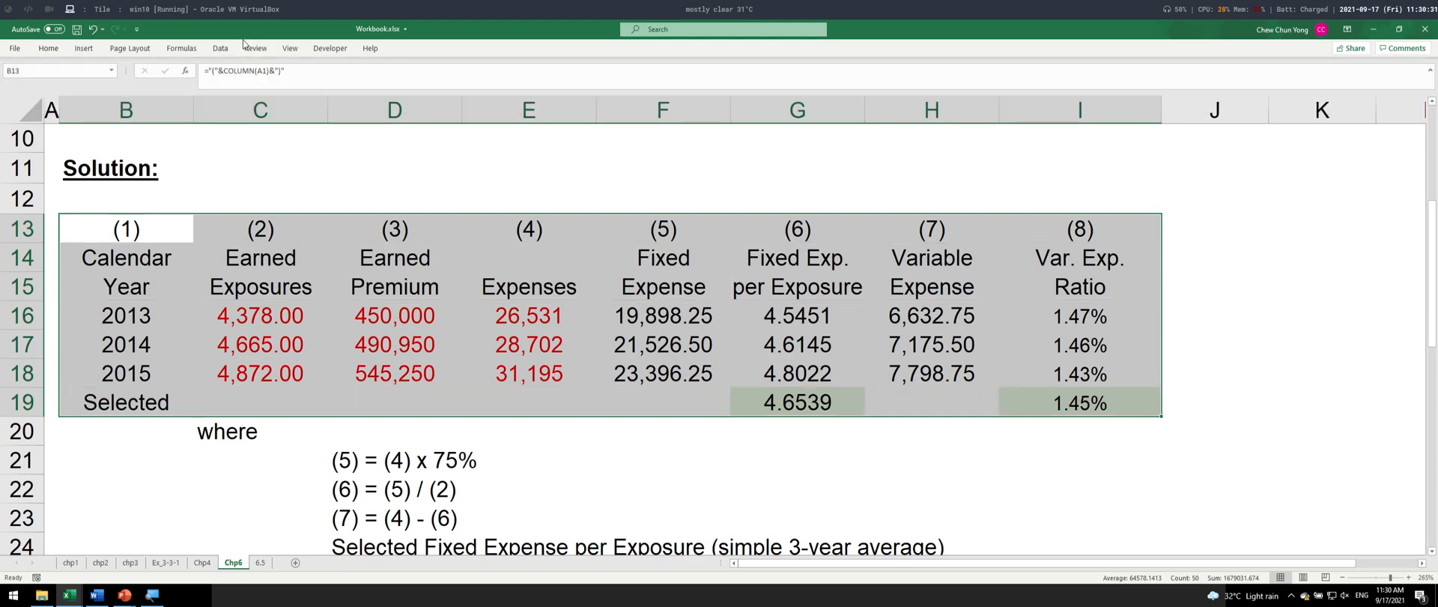
# - Turn on the worksheet's gridline display
pyautogui.click(290, 48)
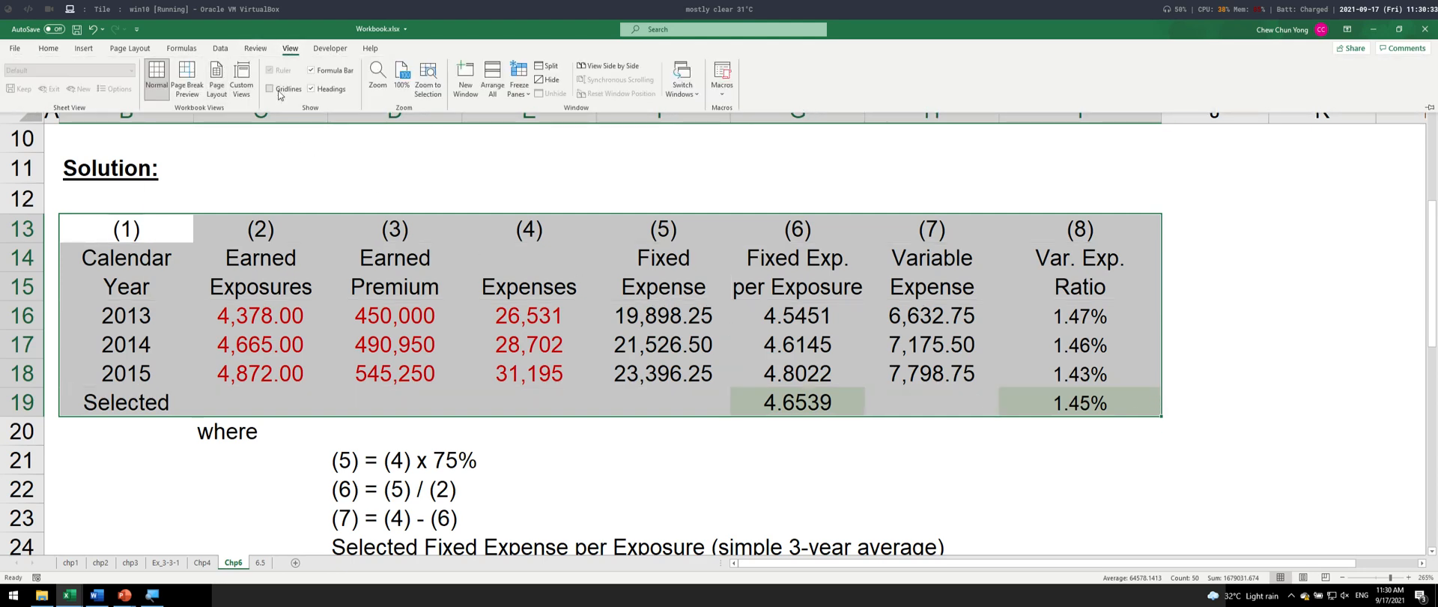
pyautogui.click(279, 91)
pyautogui.click(384, 393)
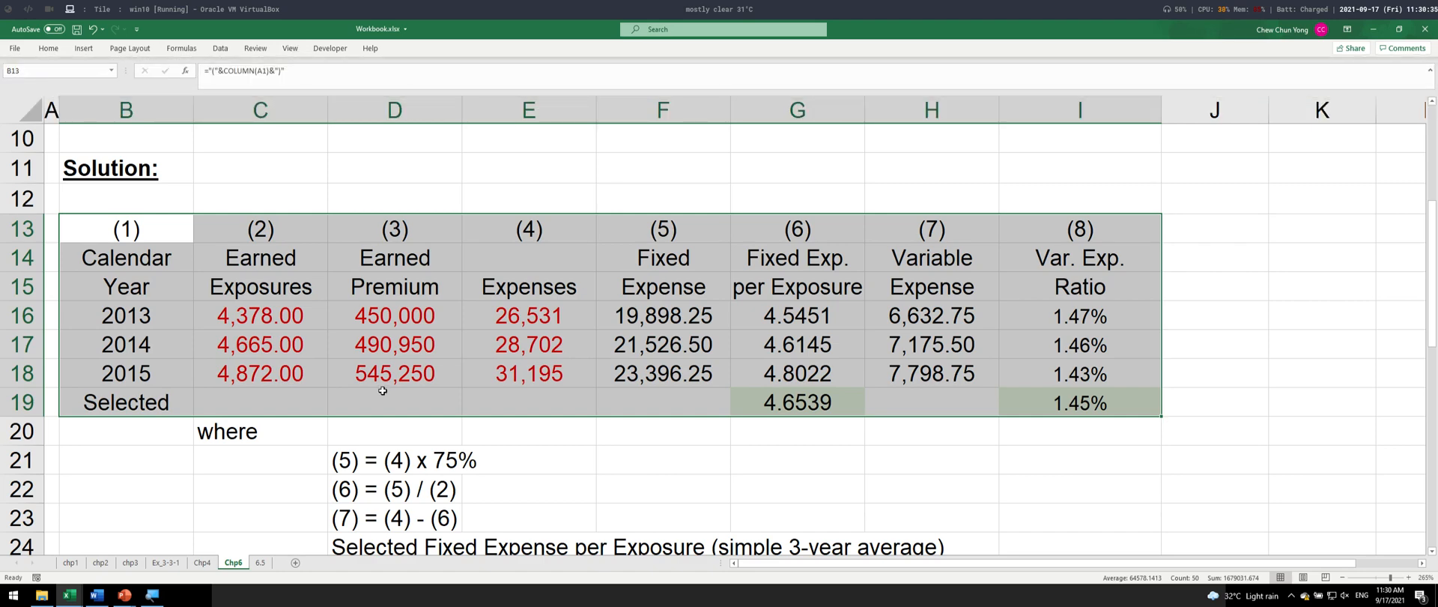
# - Copy the borderless table range B13:I19
pyautogui.click(383, 390)
pyautogui.moveTo(139, 237); pyautogui.dragTo(1141, 403)
pyautogui.hotkey('ctrl', 'c')
pyautogui.press('super+plus')
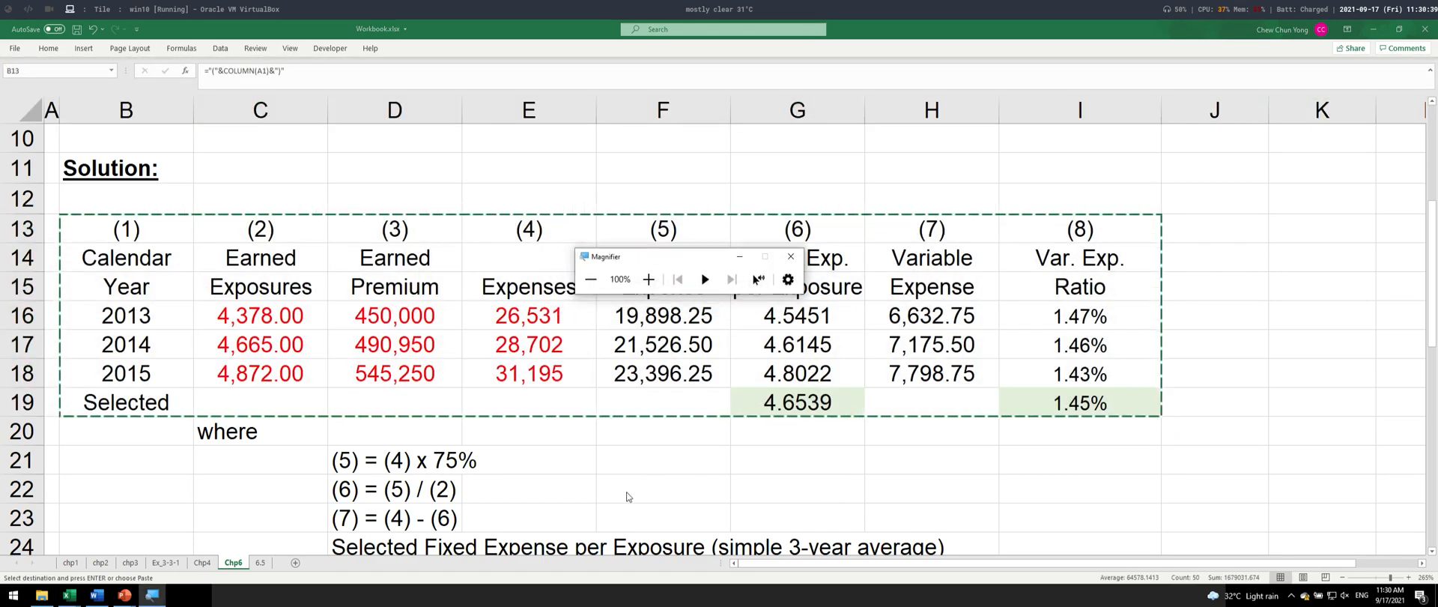
# - Switch to the Word document and paste the copied borderless table below the first table
pyautogui.hotkey('alt', 'Tab')
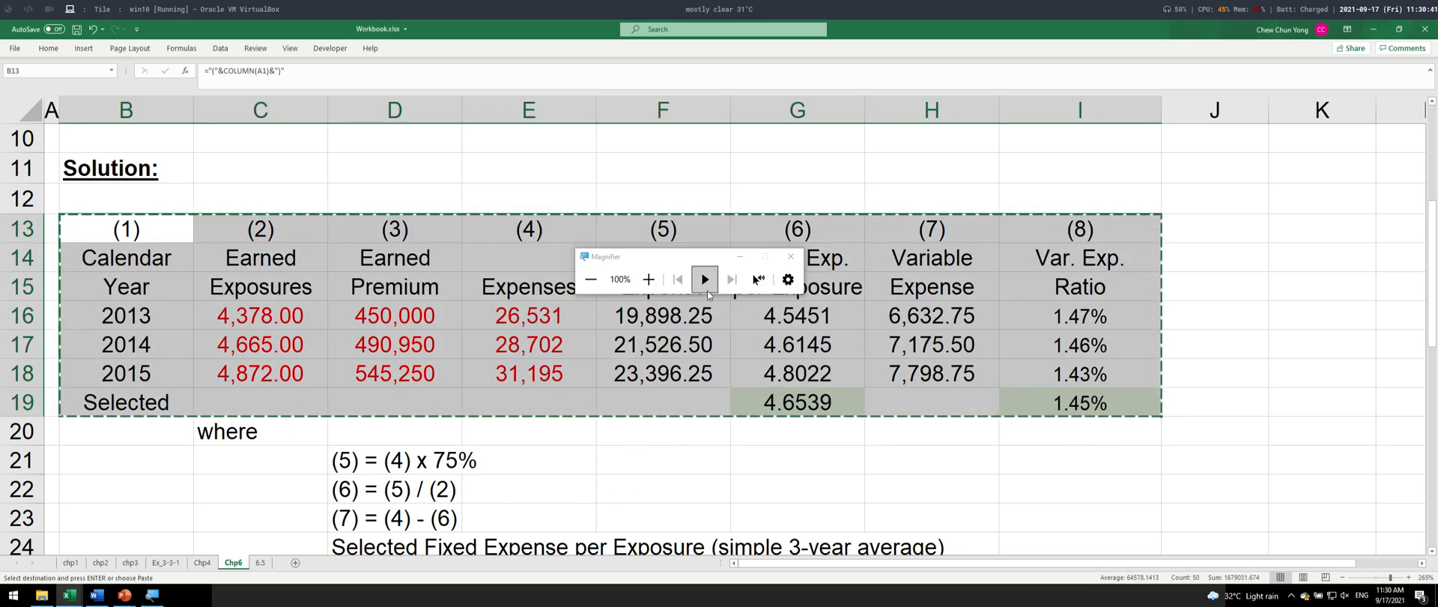
pyautogui.hotkey('alt', 'Tab')
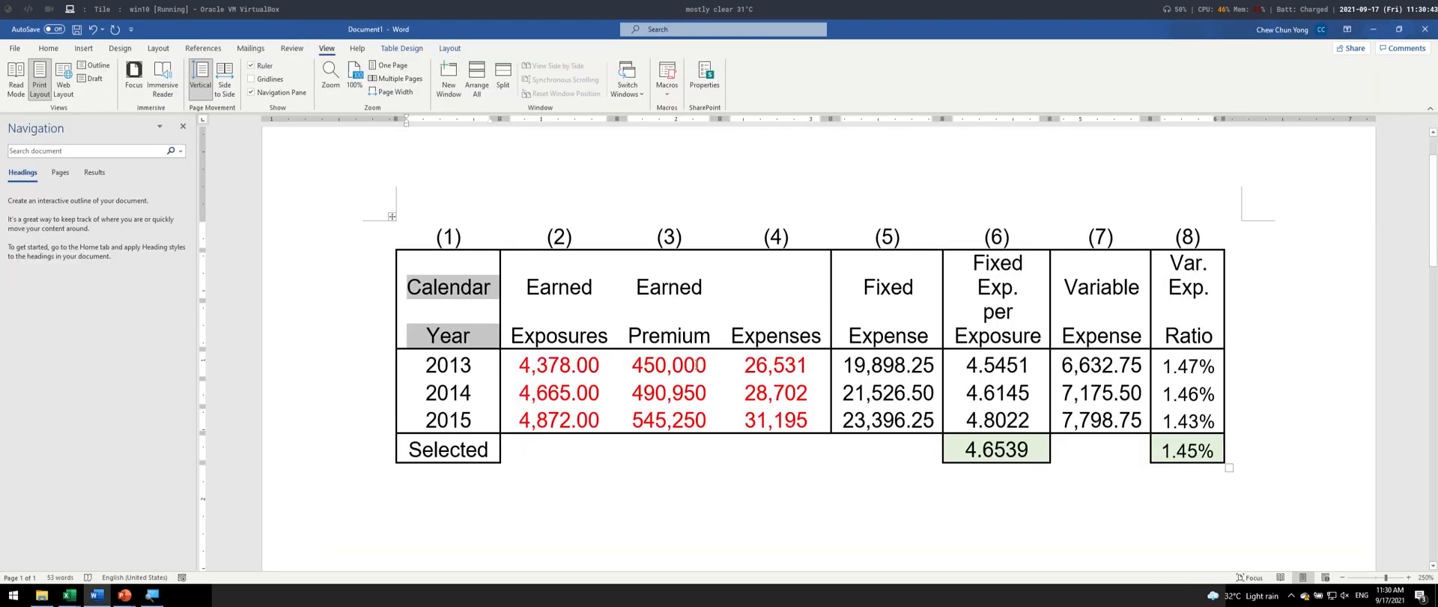
pyautogui.click(640, 514)
pyautogui.scroll(-3, 642, 505)
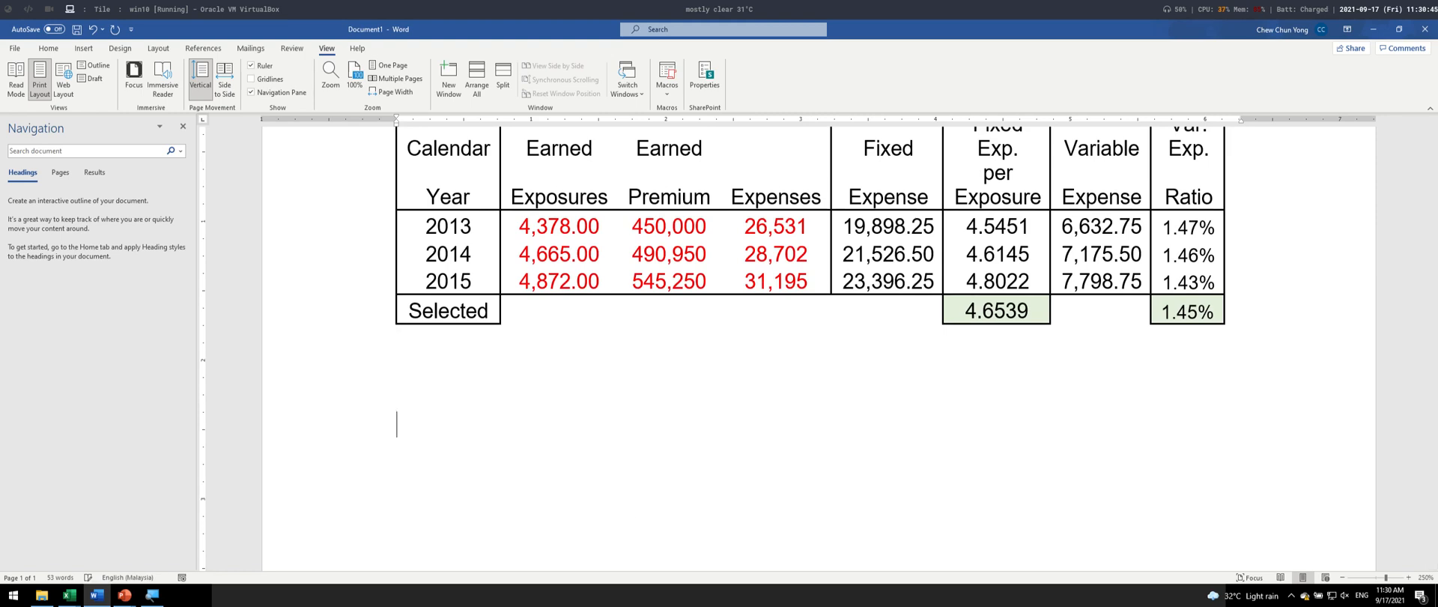
pyautogui.hotkey('ctrl', 'v')
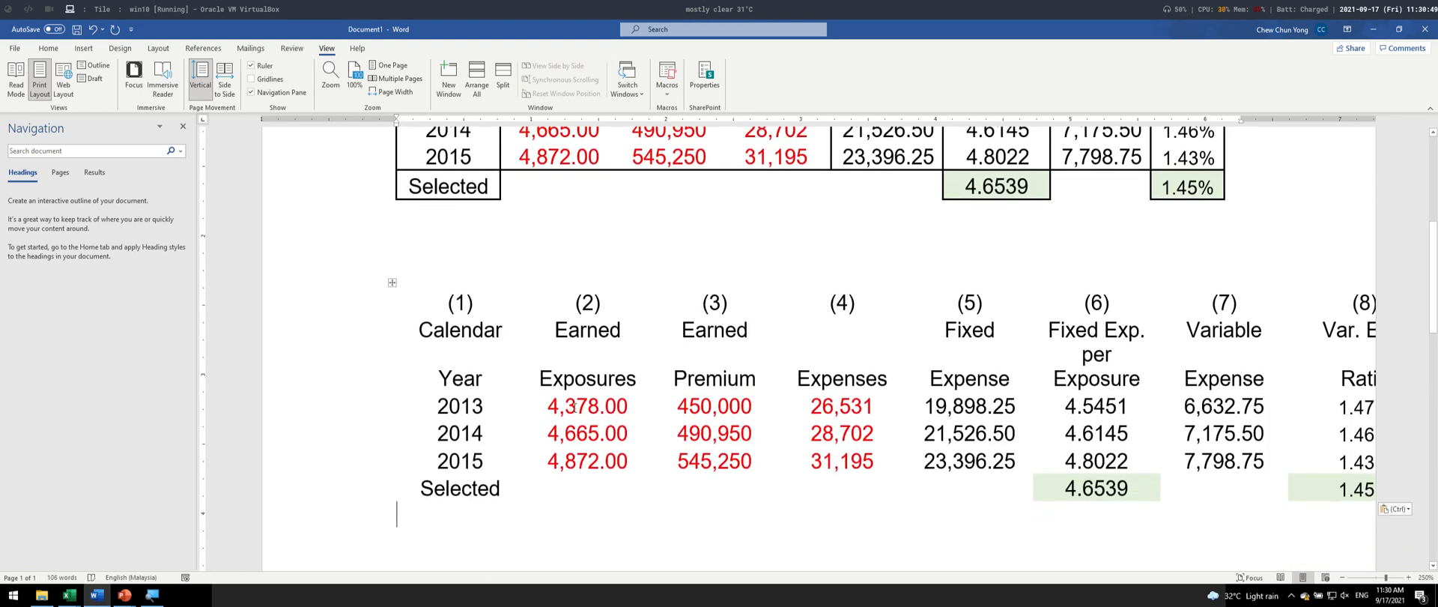
# - Examine the pasted table's 2013 earned exposures, selected fixed expense and first-column header cells for missing cell borders
pyautogui.moveTo(574, 406); pyautogui.dragTo(628, 406)
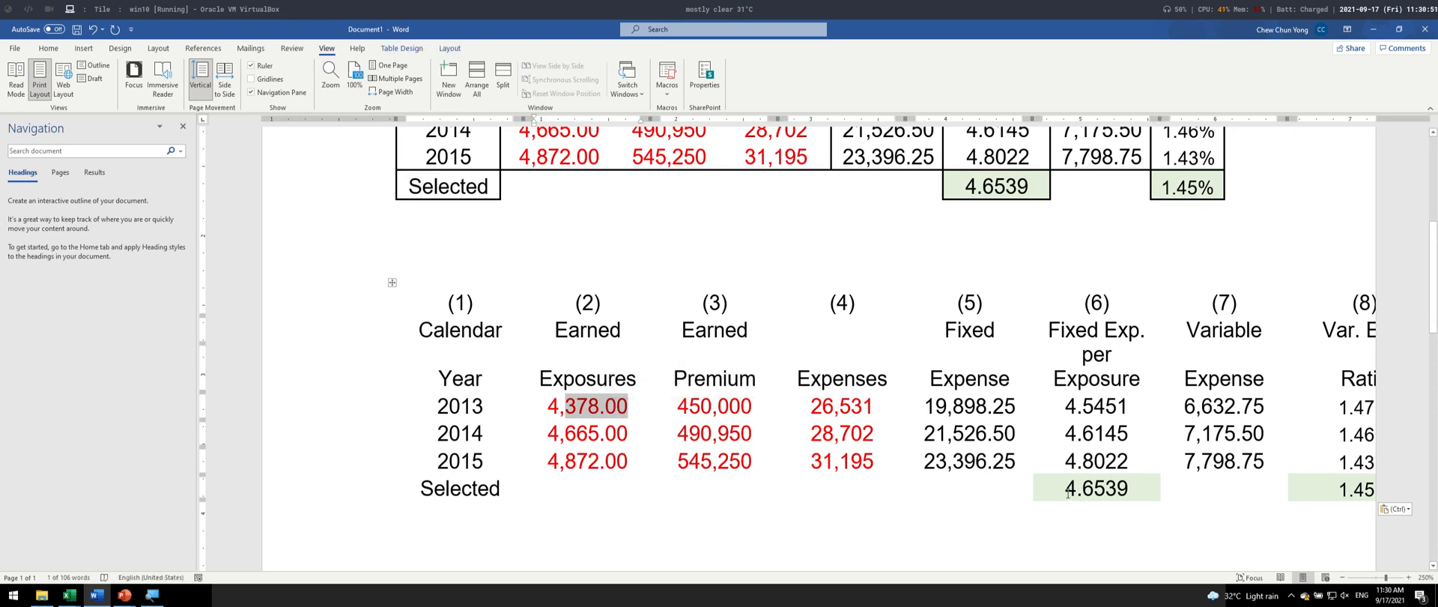
pyautogui.moveTo(1069, 494); pyautogui.dragTo(1124, 494)
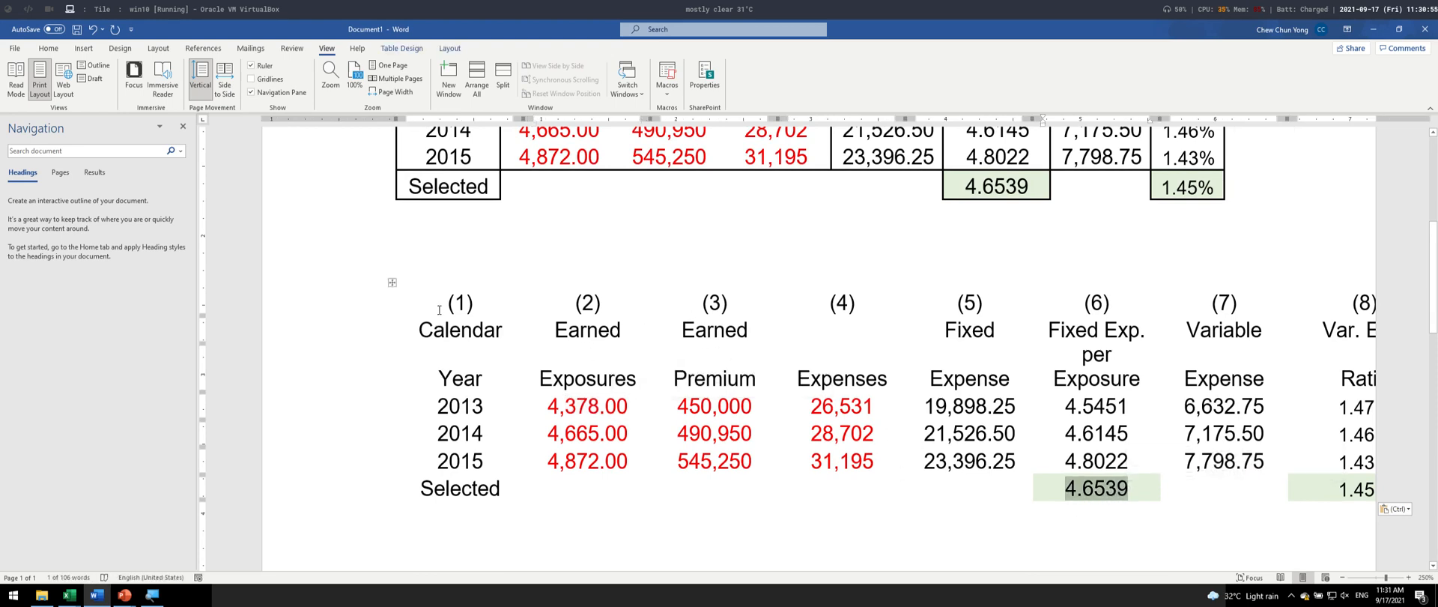
pyautogui.moveTo(440, 309); pyautogui.dragTo(484, 377)
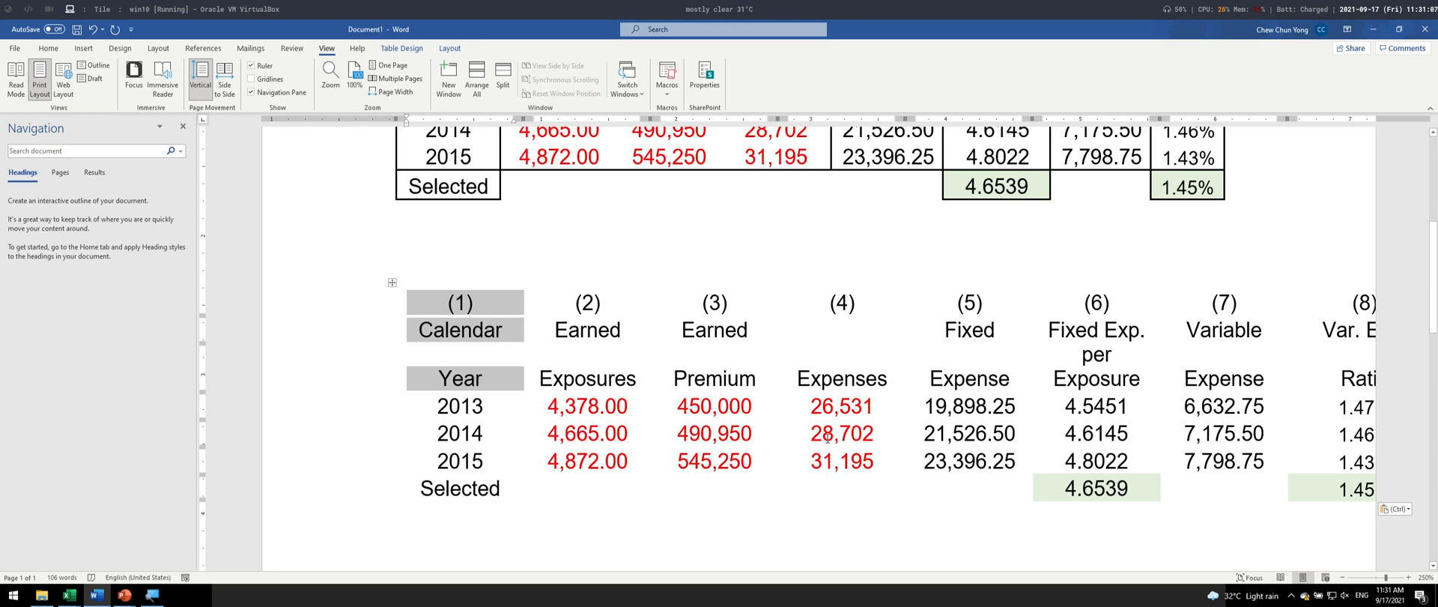
# - Switch back to the Excel workbook and turn off the worksheet's gridline display
pyautogui.hotkey('alt', 'Tab')
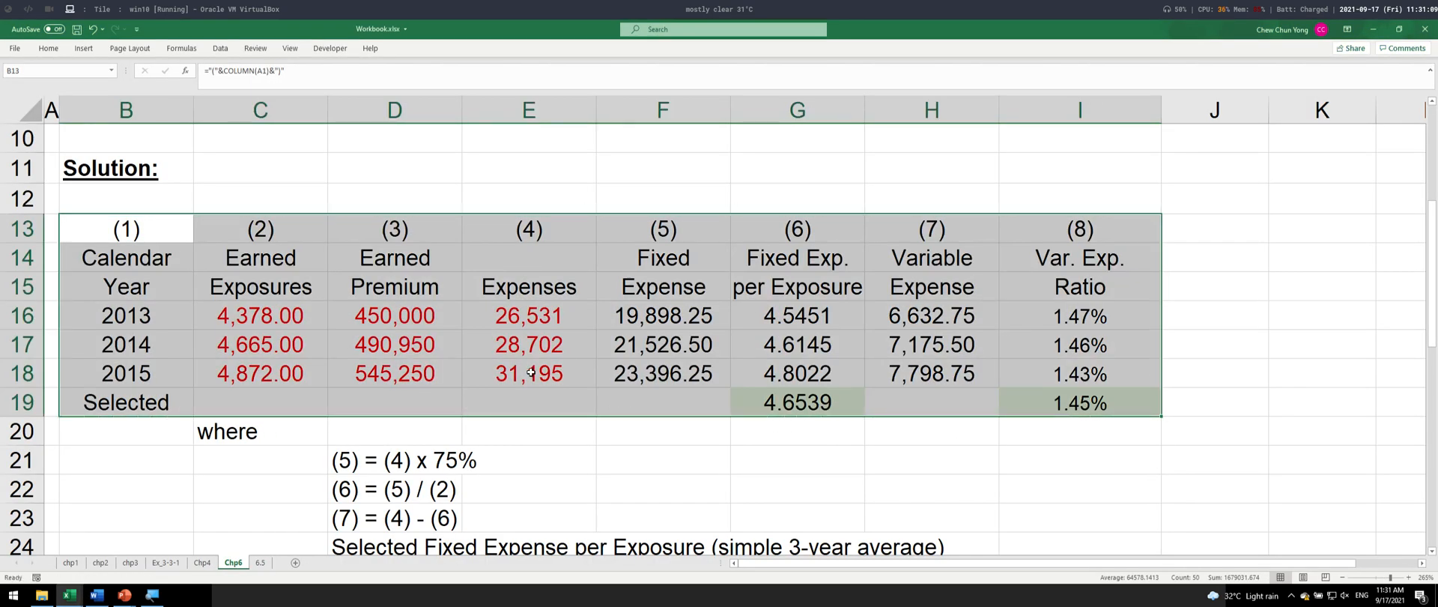
pyautogui.click(530, 372)
pyautogui.click(290, 47)
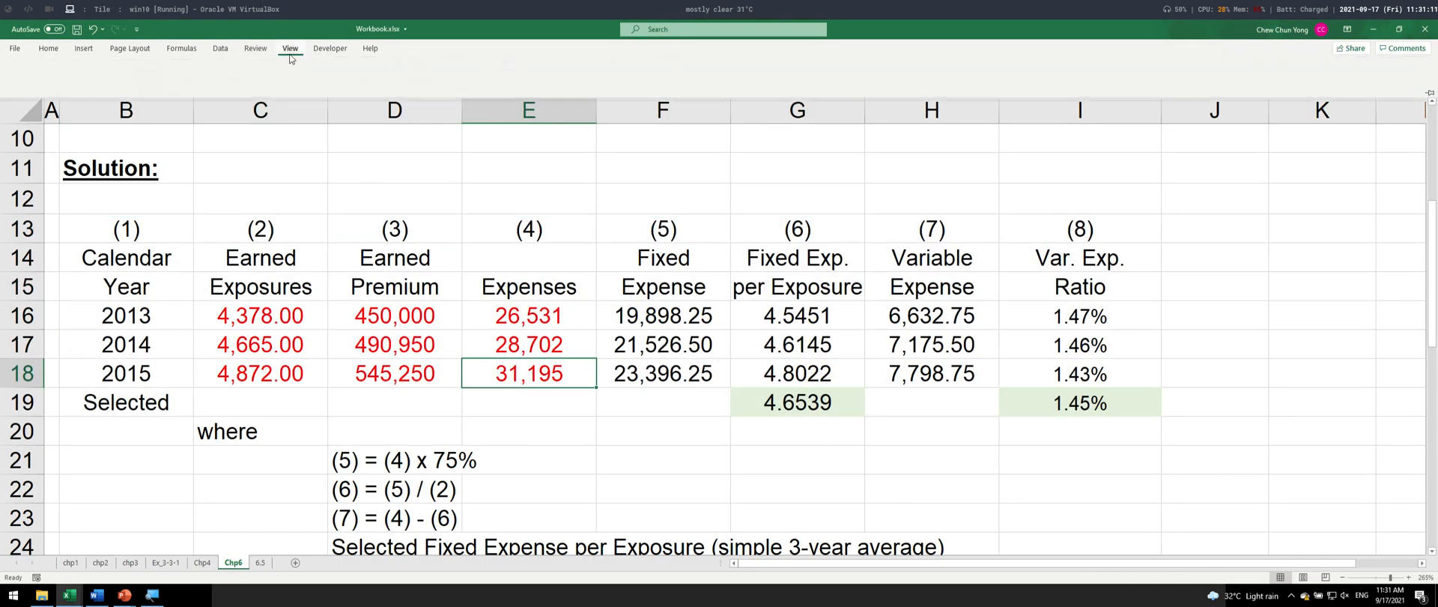
pyautogui.click(310, 89)
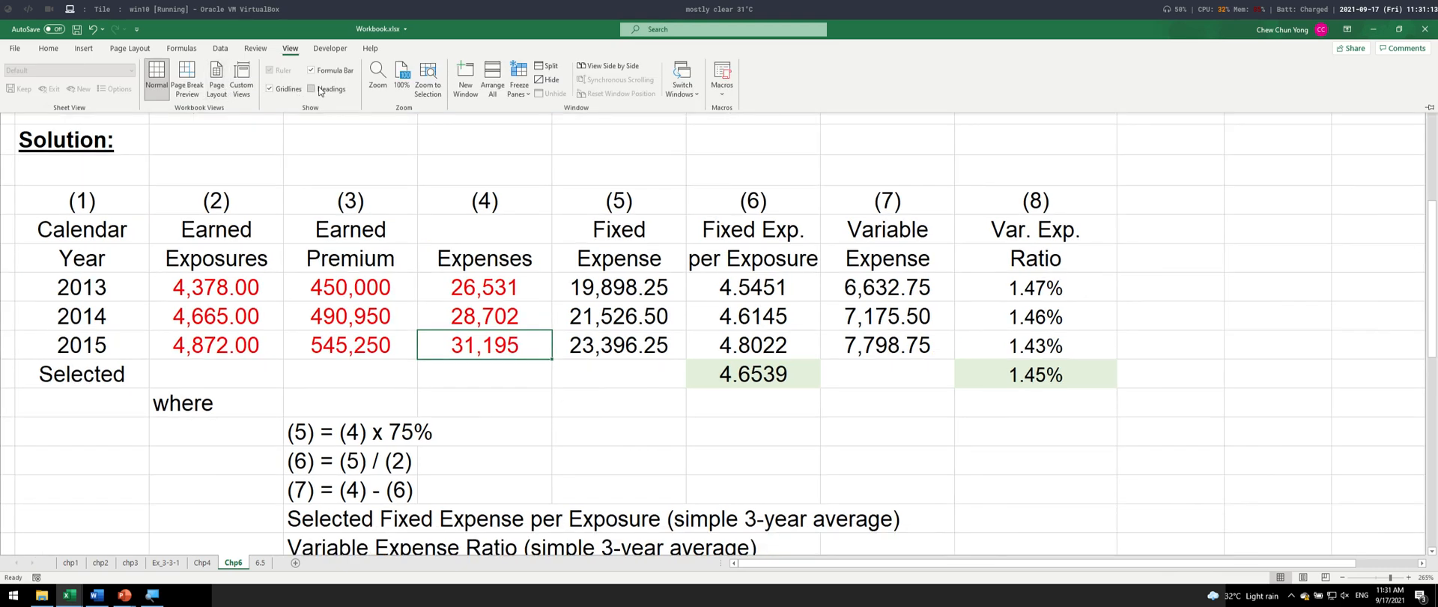
pyautogui.click(311, 89)
pyautogui.click(388, 351)
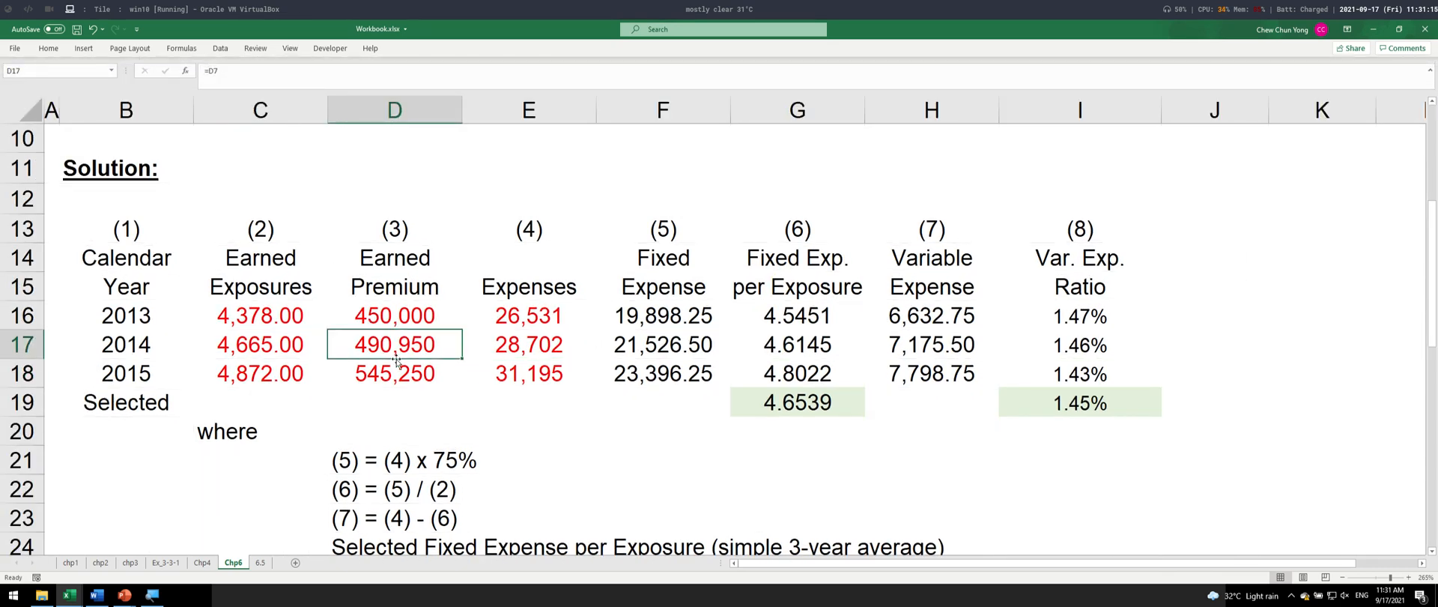
# - Enlarge the view of the solution table and select the Calendar header cell B14
pyautogui.scroll(1, 397, 364)
pyautogui.scroll(1, 397, 360)
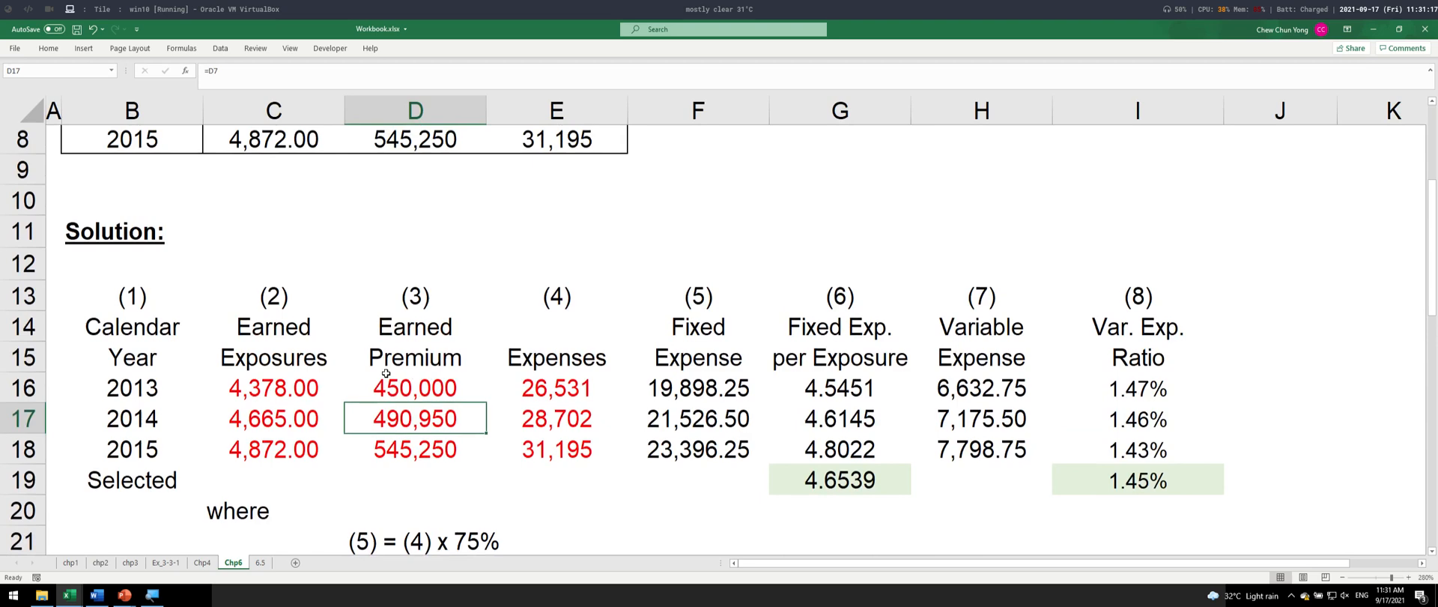
pyautogui.click(128, 338)
pyautogui.scroll(-1, 316, 413)
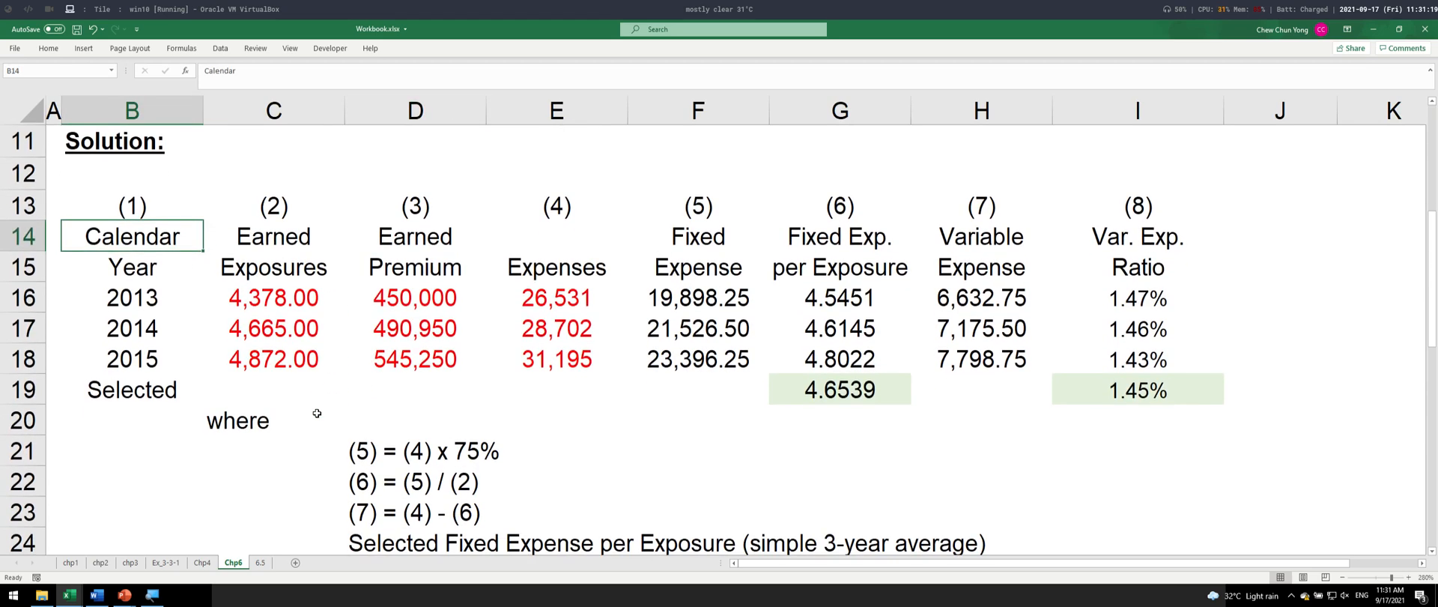
# - Find and launch Screenkey from the application launcher
pyautogui.press('super')
pyautogui.press('super')
pyautogui.press('super')
pyautogui.write('scree')
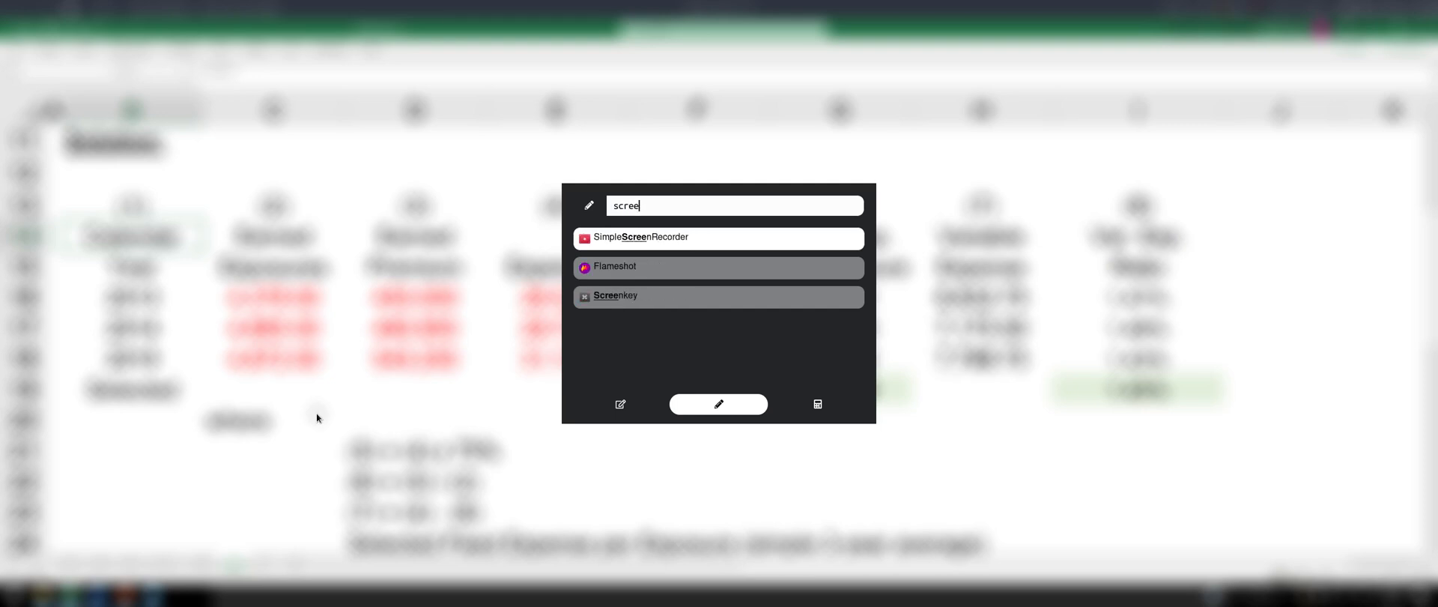
pyautogui.press('Down')
pyautogui.press('Down')
pyautogui.press('Return')
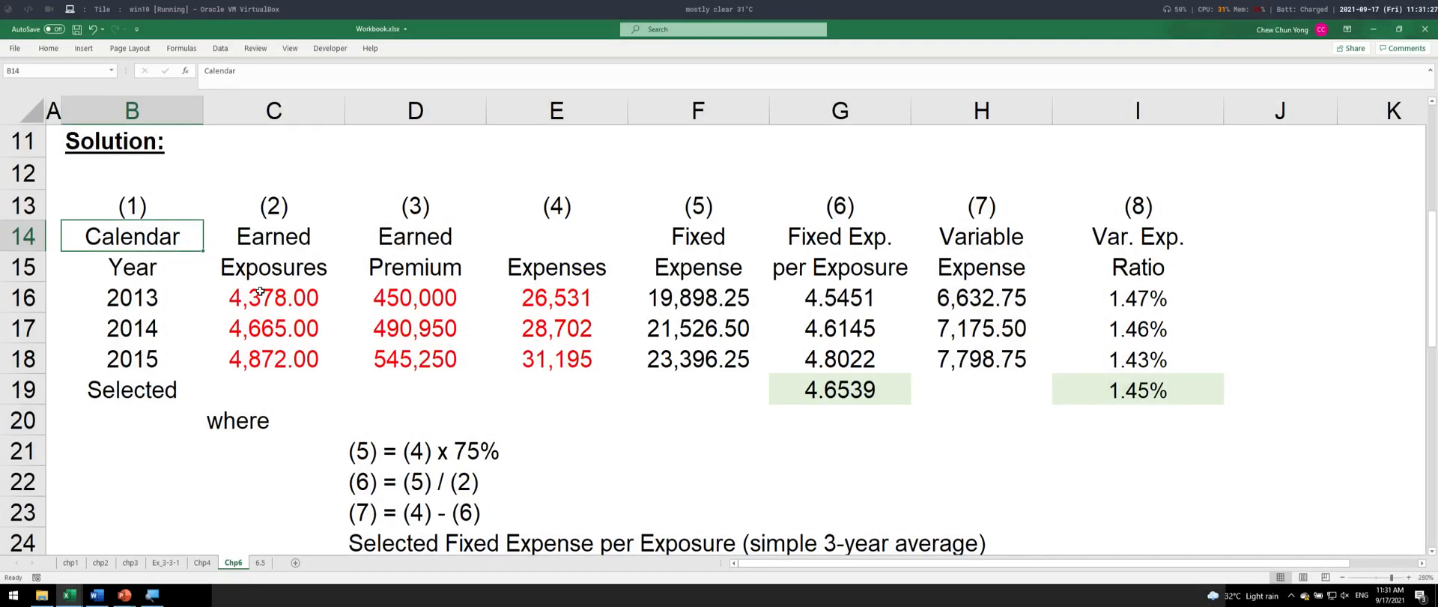
# - Move the active cell around B14, try extending the selection across the header row, and return to B14
pyautogui.press('Down')
pyautogui.press('Up')
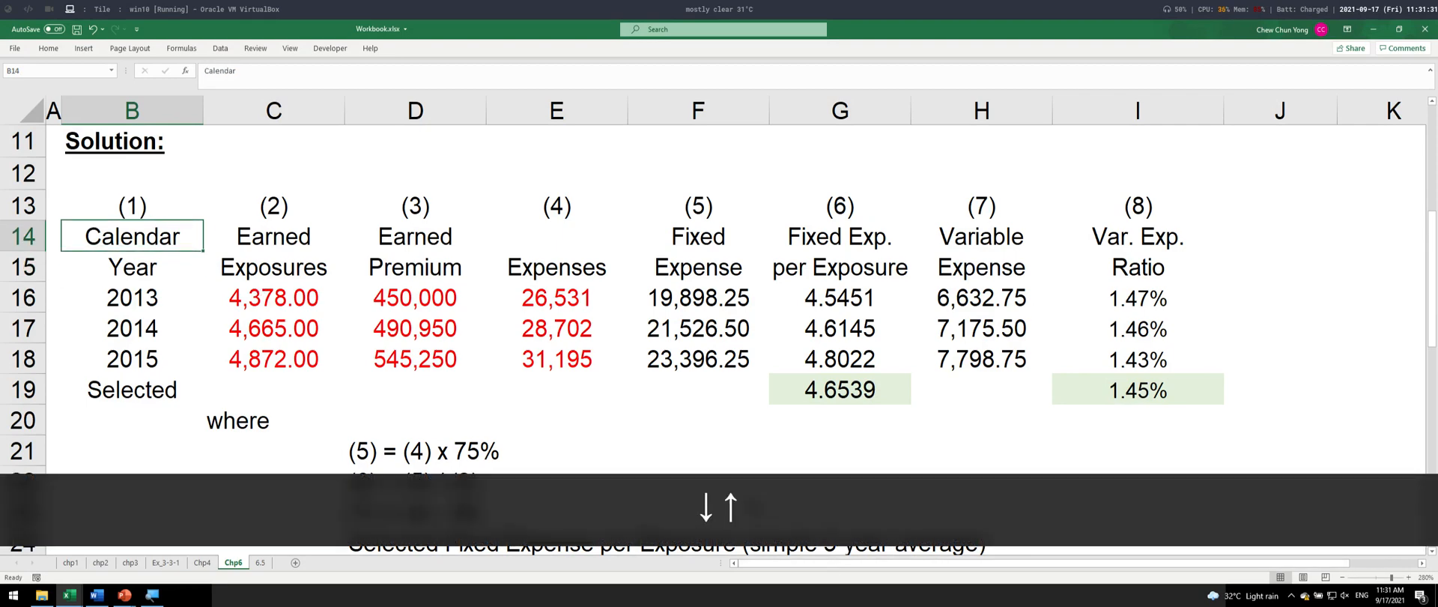
pyautogui.press('Down')
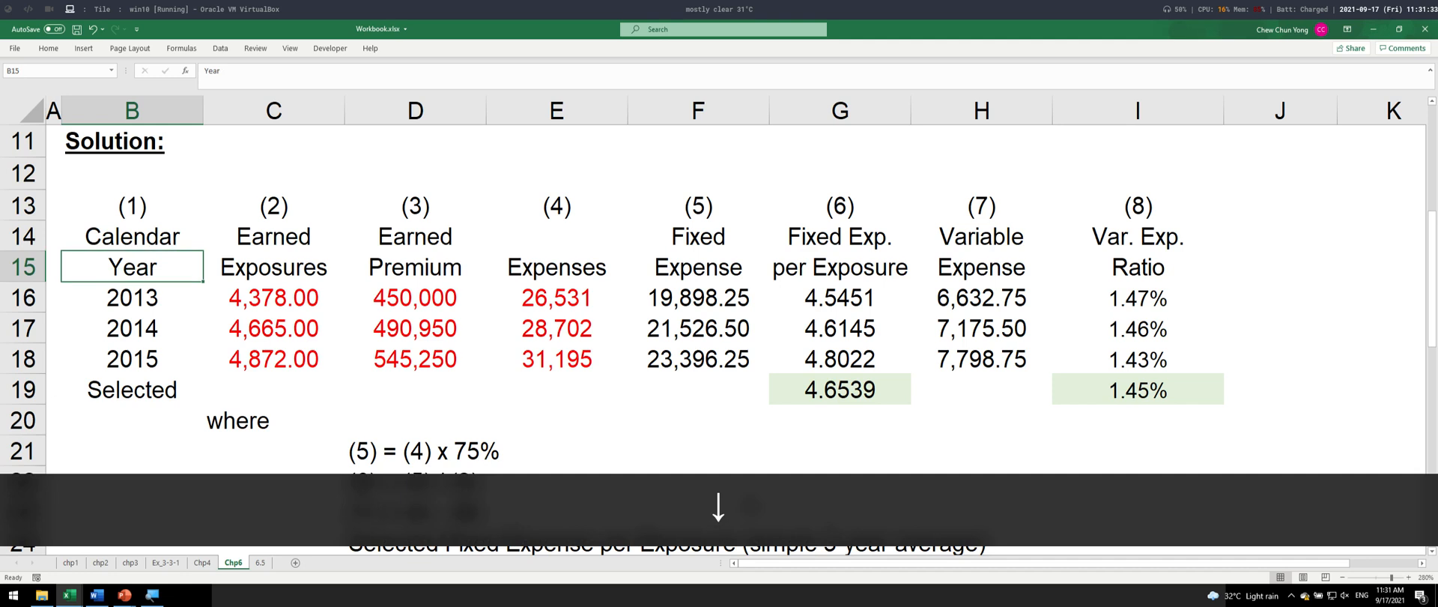
pyautogui.press('Up')
pyautogui.press('Right')
pyautogui.press('Left')
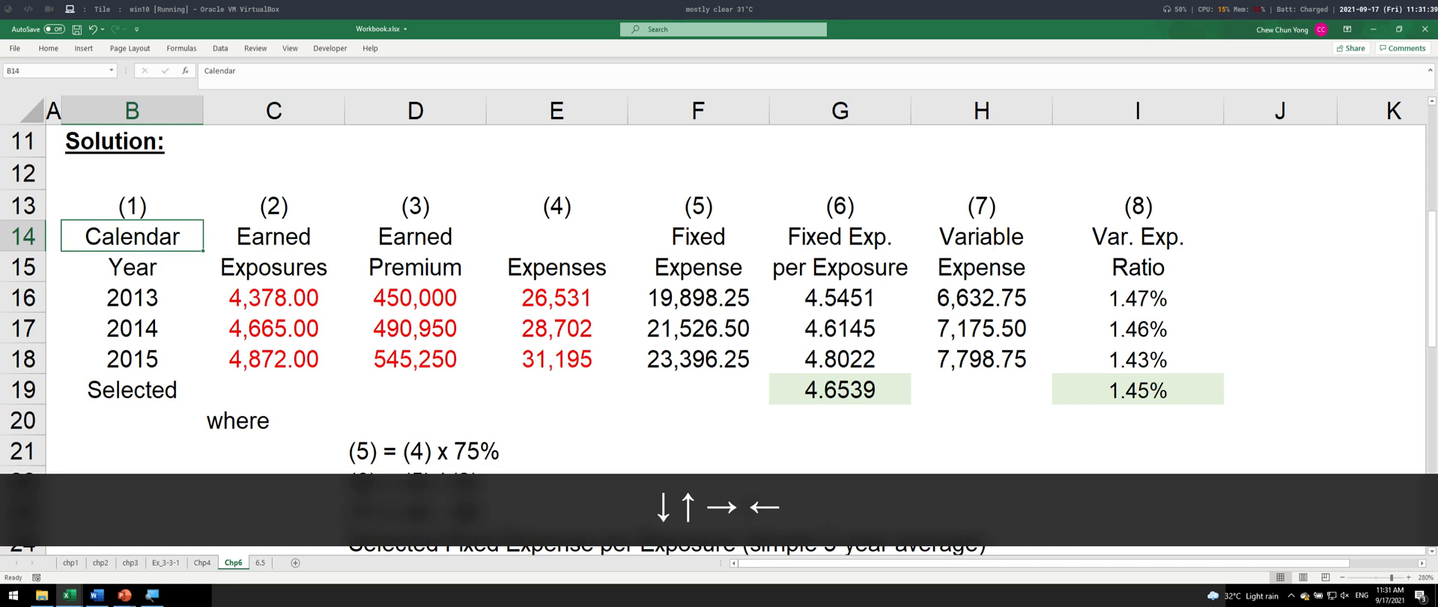
pyautogui.hotkey('ctrl', 'shift', 'Right')
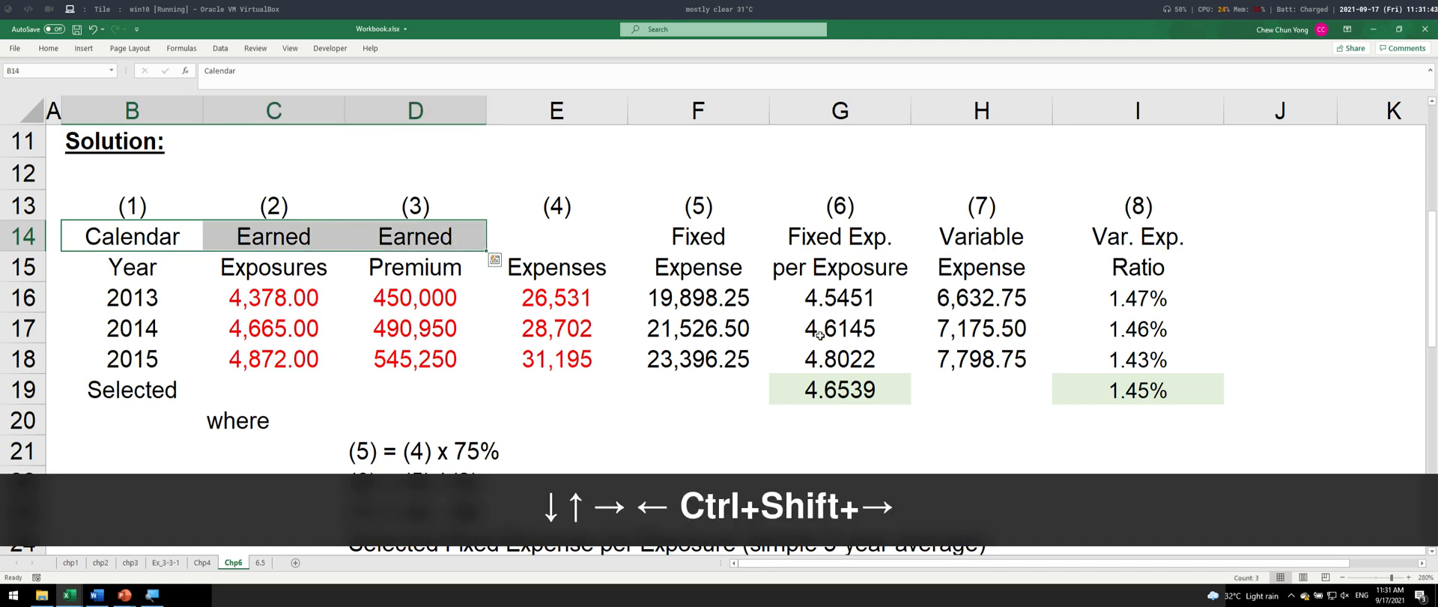
pyautogui.click(553, 235)
pyautogui.click(152, 237)
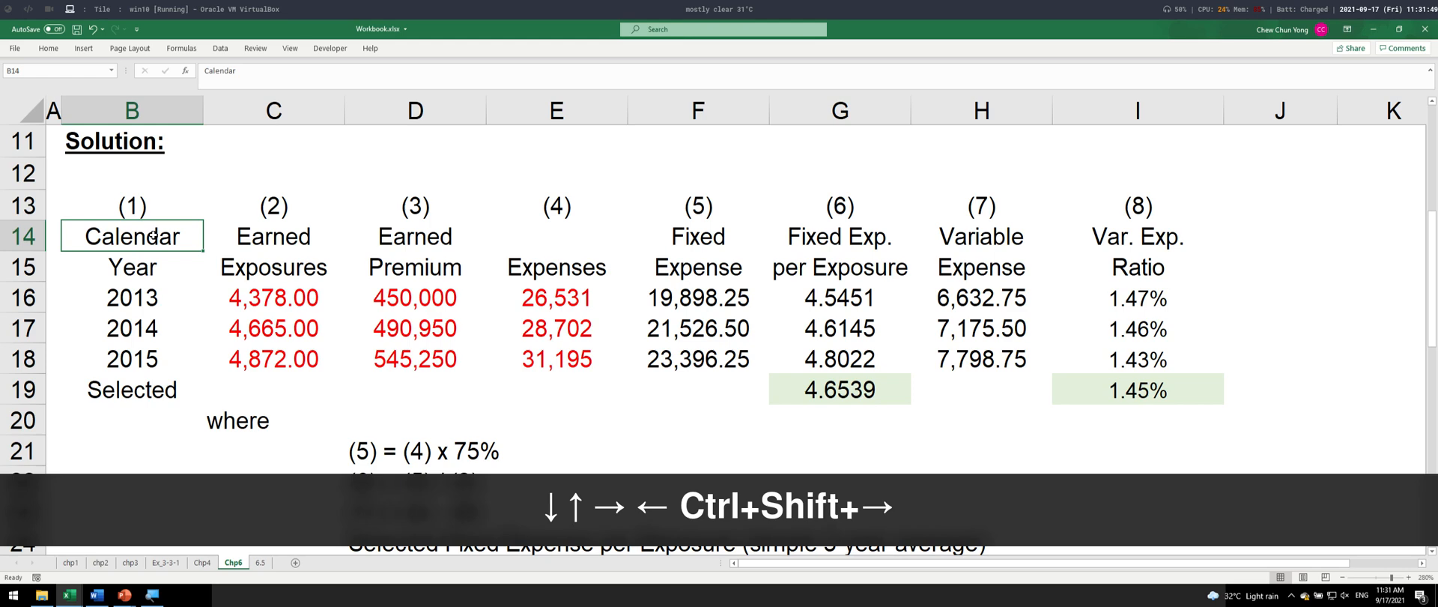
# - Apply a thick outside border to the table range B14:I18, leaving out the Selected row
pyautogui.hotkey('ctrl', 'shift', 'Right')
pyautogui.hotkey('ctrl', 'shift', 'Right')
pyautogui.hotkey('ctrl', 'shift', 'Right')
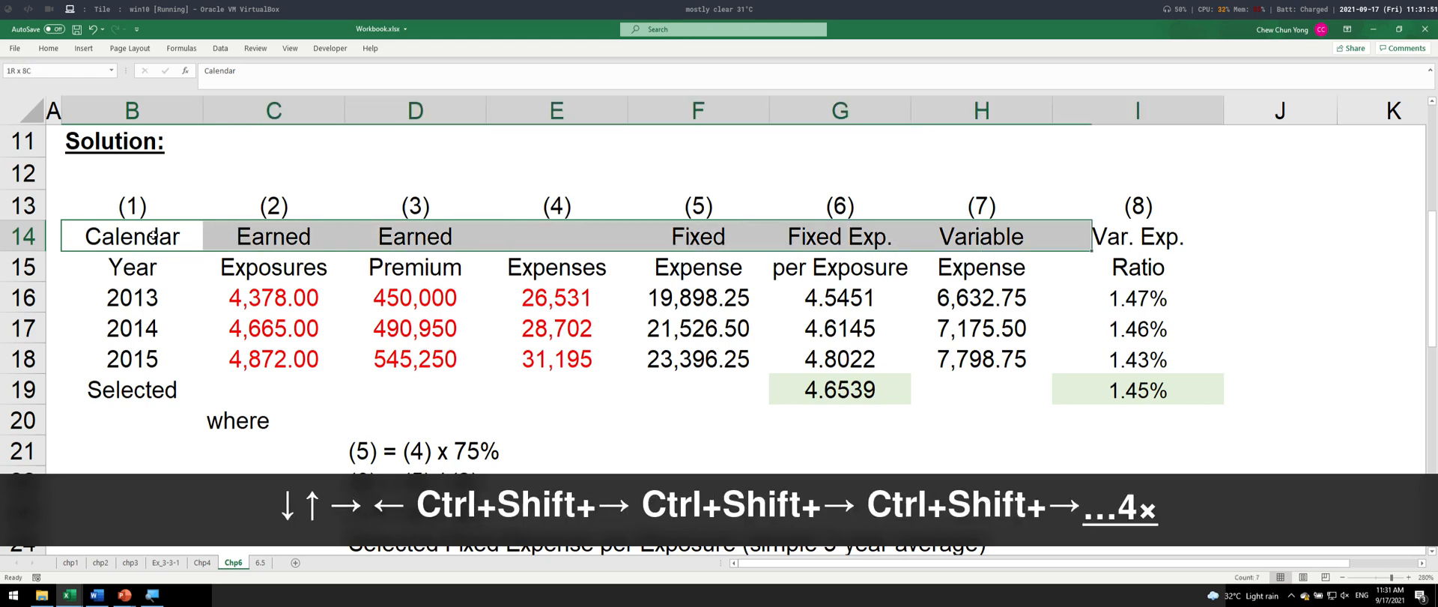
pyautogui.hotkey('ctrl', 'shift', 'Down')
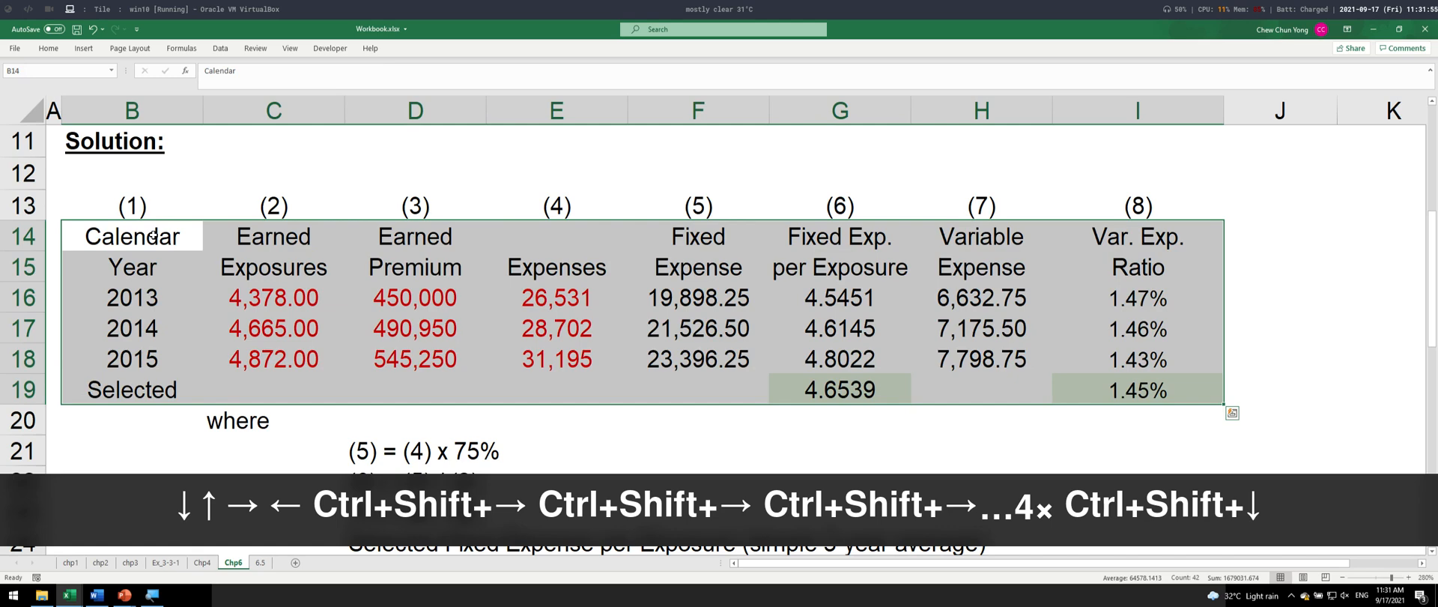
pyautogui.hotkey('shift', 'Up')
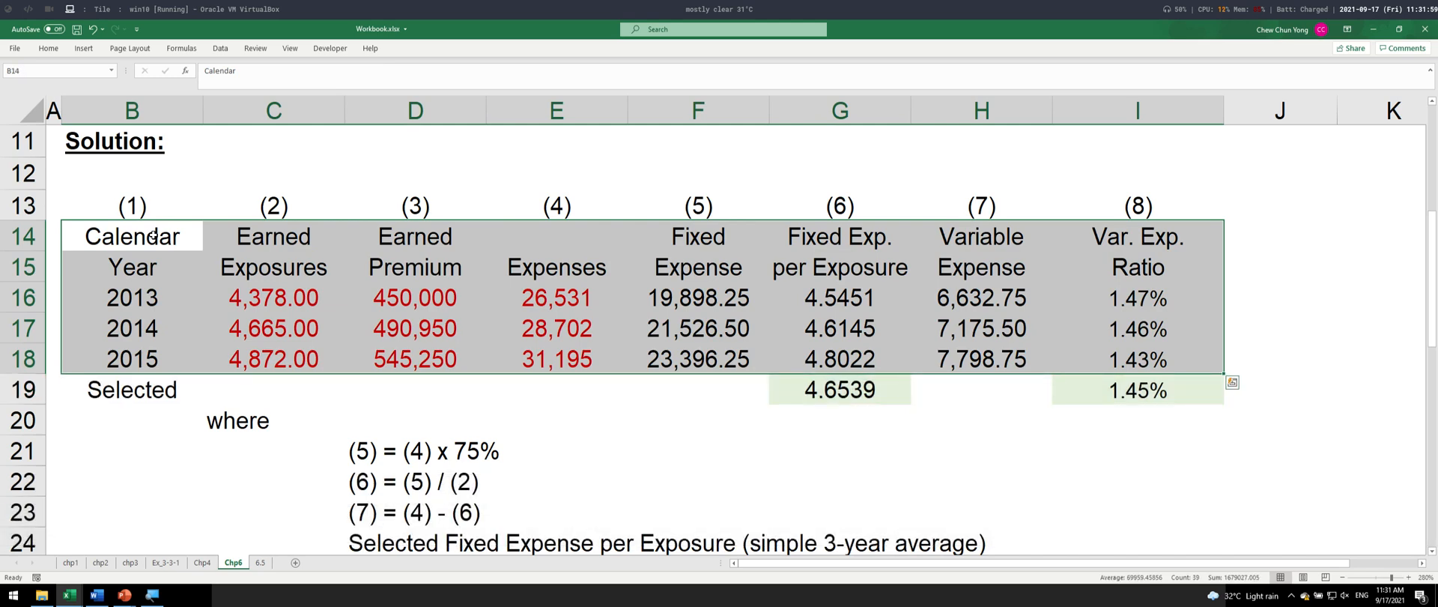
pyautogui.hotkey('alt', 'h')
pyautogui.press('b')
pyautogui.press('t')
pyautogui.press('Right')
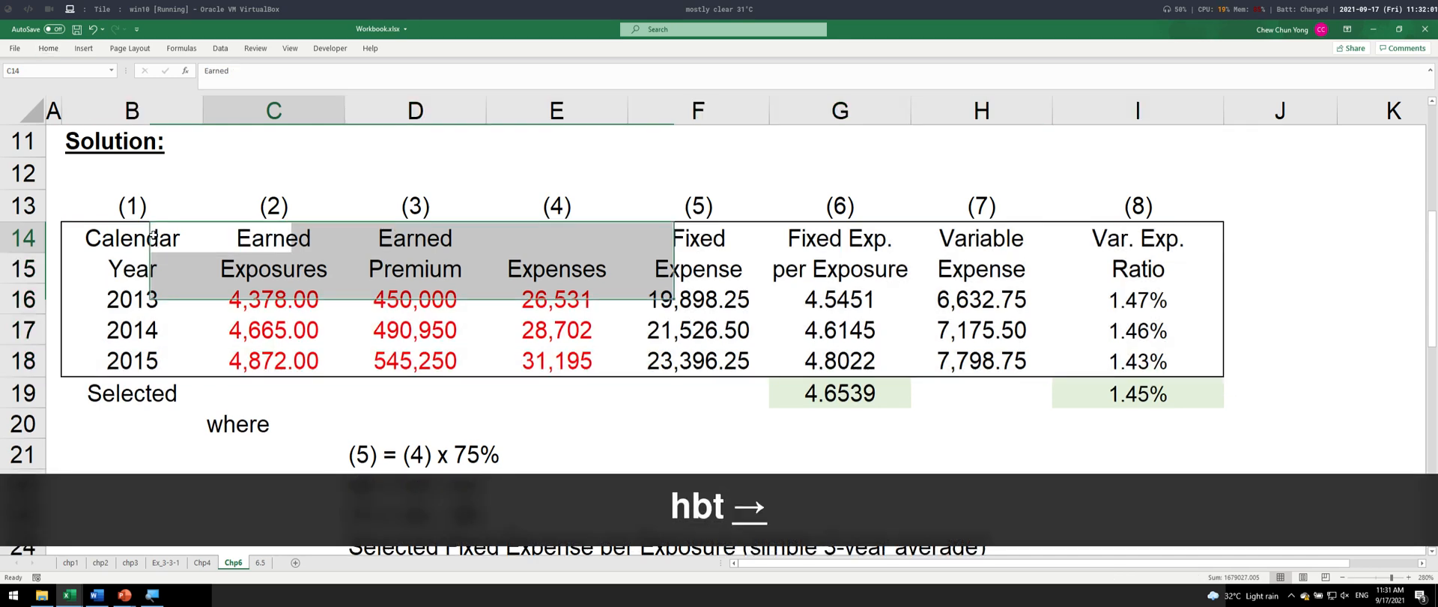
pyautogui.press('Down')
pyautogui.press('Left')
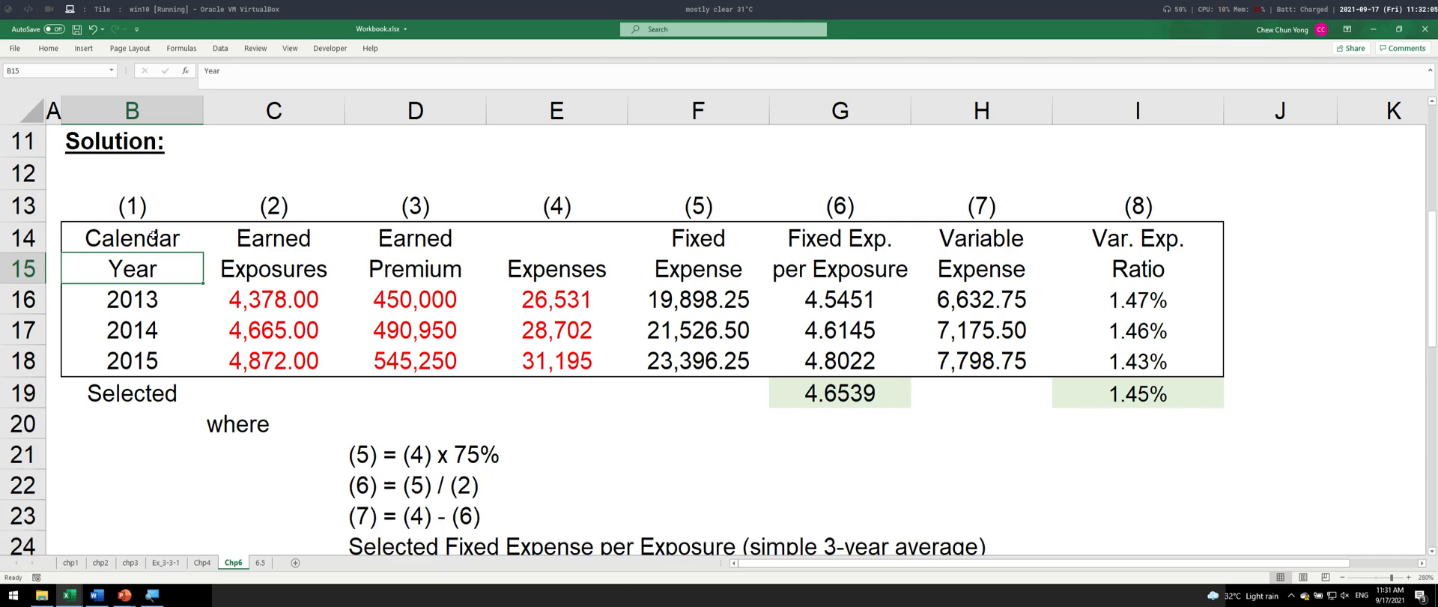
# - Select the table range B14:I19, including the Selected row, and apply All Borders to it
pyautogui.press('Up')
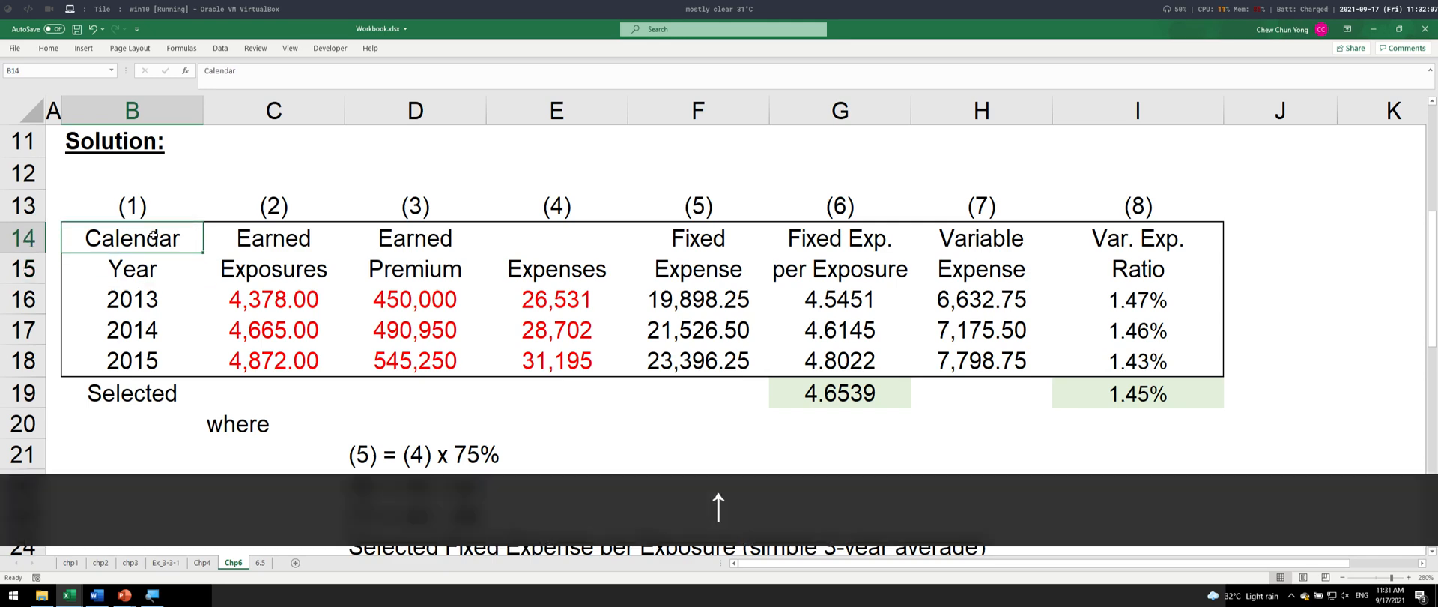
pyautogui.hotkey('ctrl', 'shift', 'Right')
pyautogui.hotkey('ctrl', 'shift', 'Down')
pyautogui.hotkey('ctrl', 'shift', 'Right')
pyautogui.hotkey('ctrl', 'shift', 'Right')
pyautogui.hotkey('alt', 'h')
pyautogui.press('b')
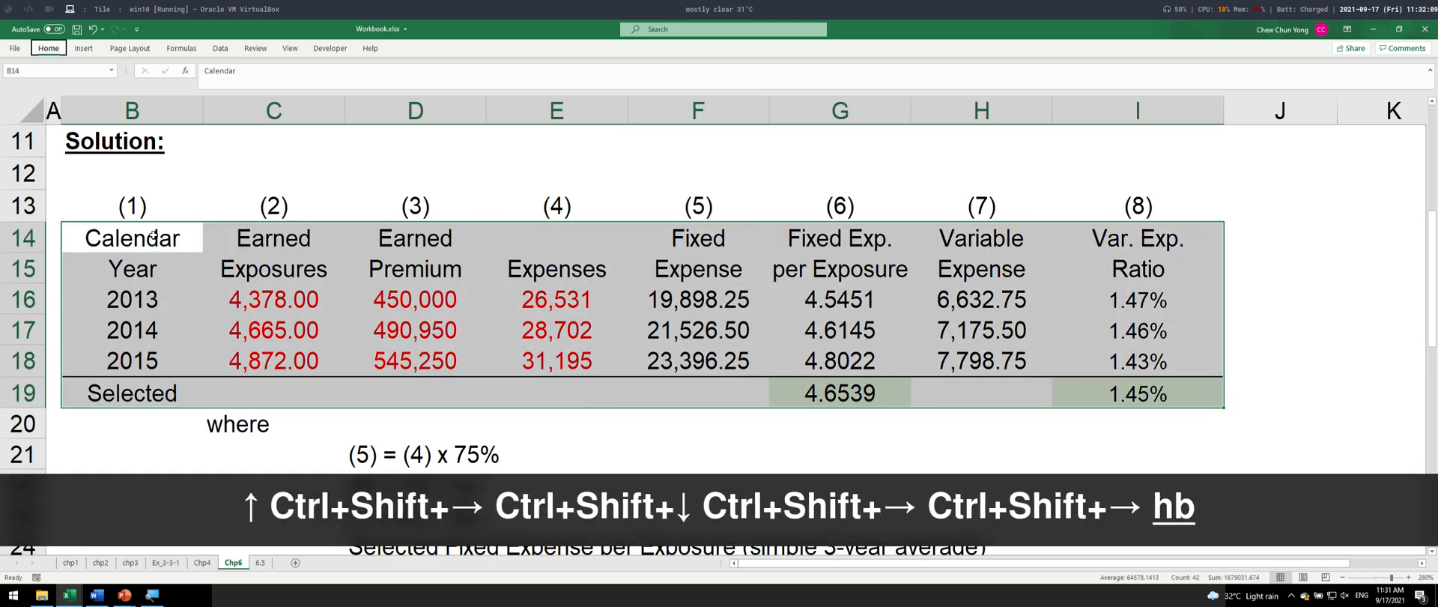
pyautogui.press('a')
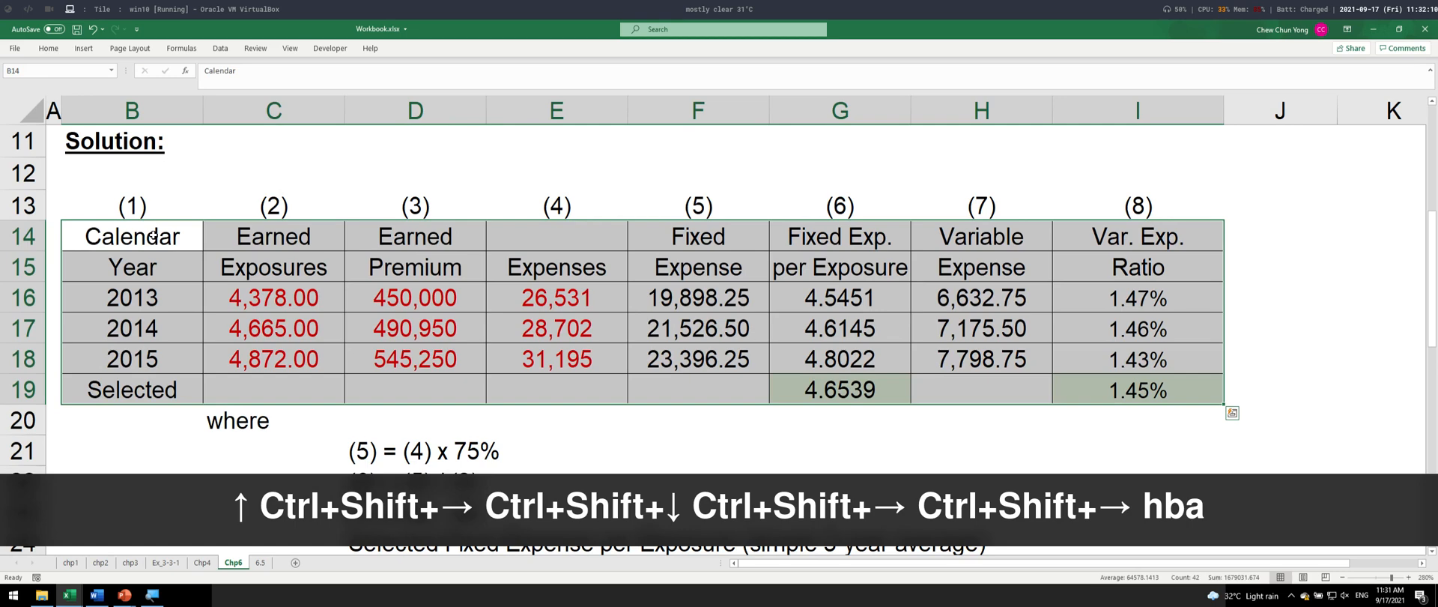
# - Copy the bordered table range B14:I19 and switch to the Word document
pyautogui.click(843, 210)
pyautogui.moveTo(178, 235); pyautogui.dragTo(1185, 389)
pyautogui.hotkey('ctrl', 'c')
pyautogui.hotkey('alt', 'Tab')
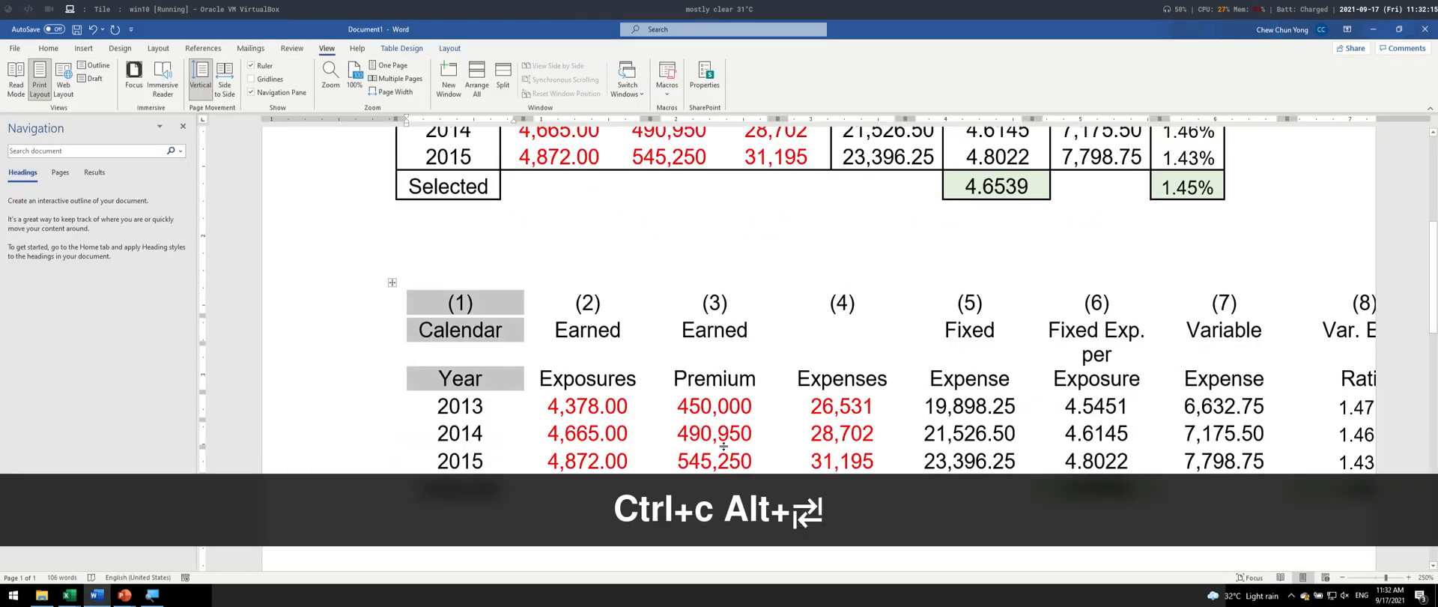
# - Paste the bordered table on new lines below the last table in the Word document
pyautogui.scroll(-5, 429, 433)
pyautogui.press('Return')
pyautogui.press('Return')
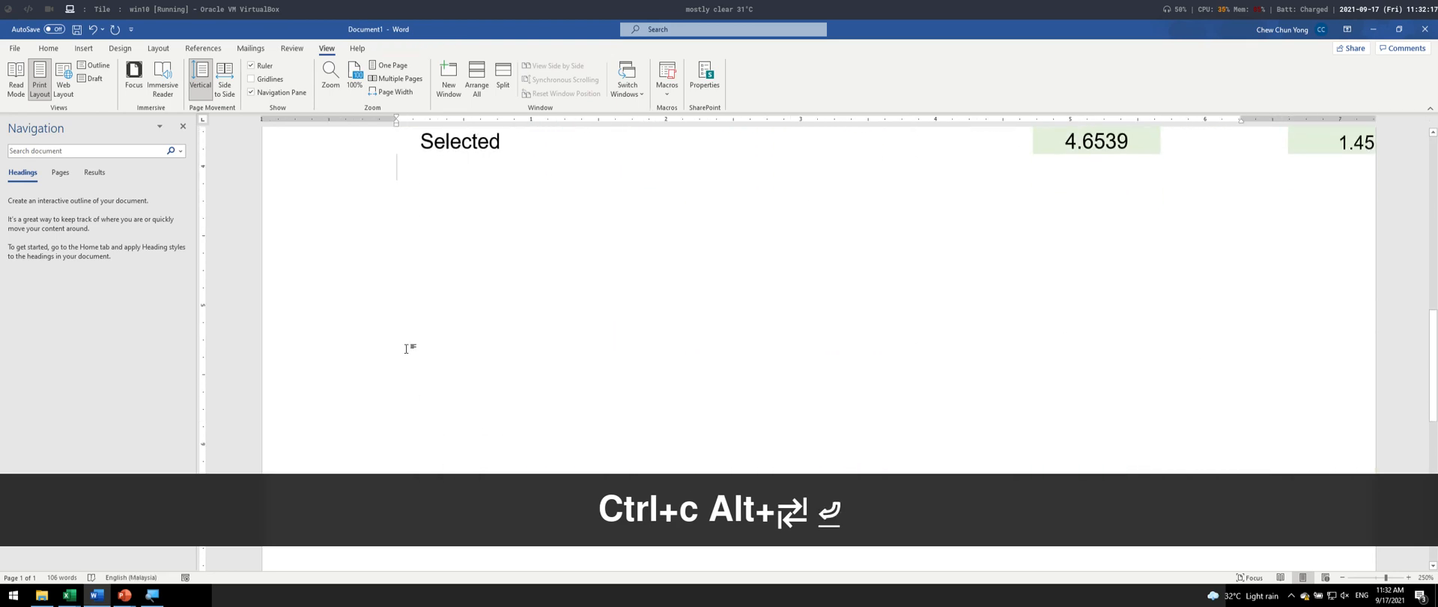
pyautogui.hotkey('ctrl', 'v')
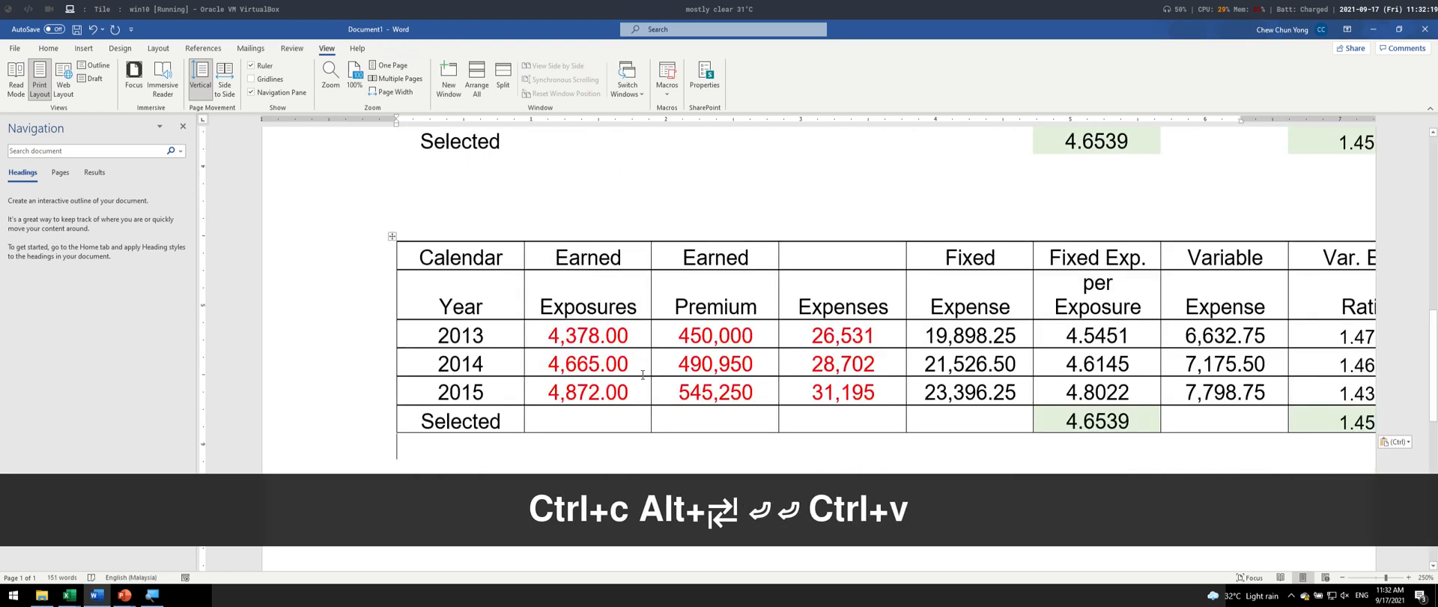
# - Switch to the Excel workbook and remove all borders from the table range B14:I19
pyautogui.hotkey('alt', 'Tab')
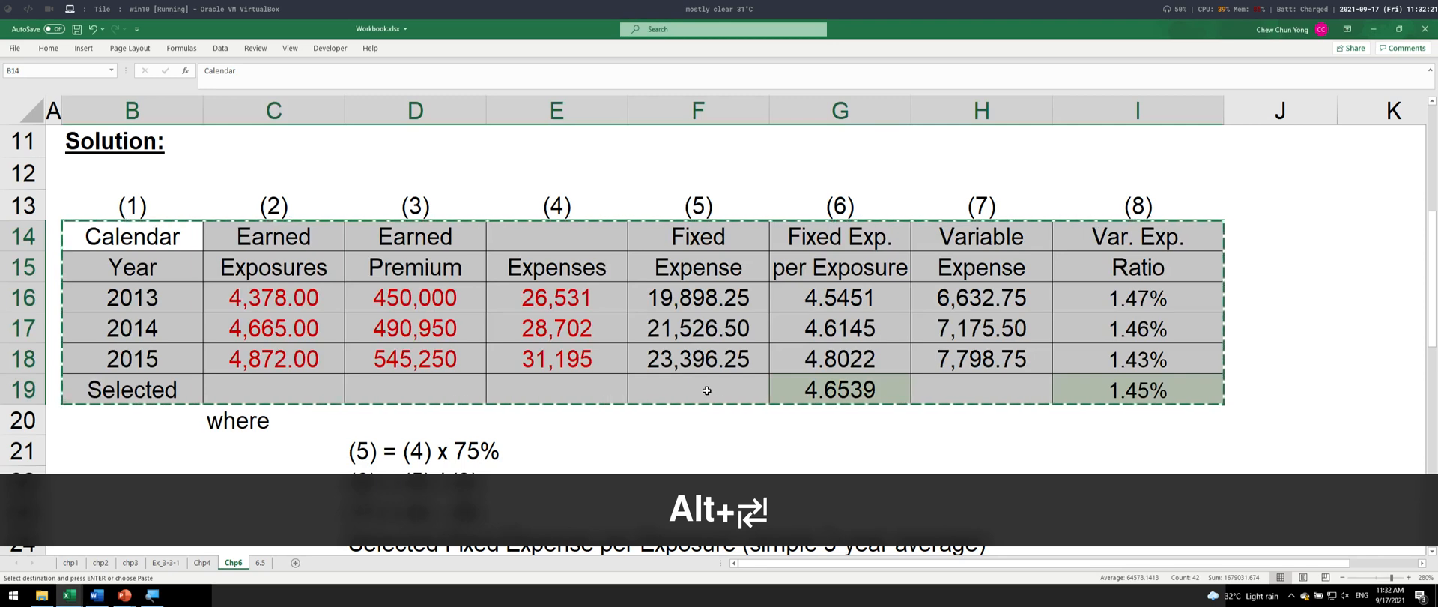
pyautogui.press('Escape')
pyautogui.press('Escape')
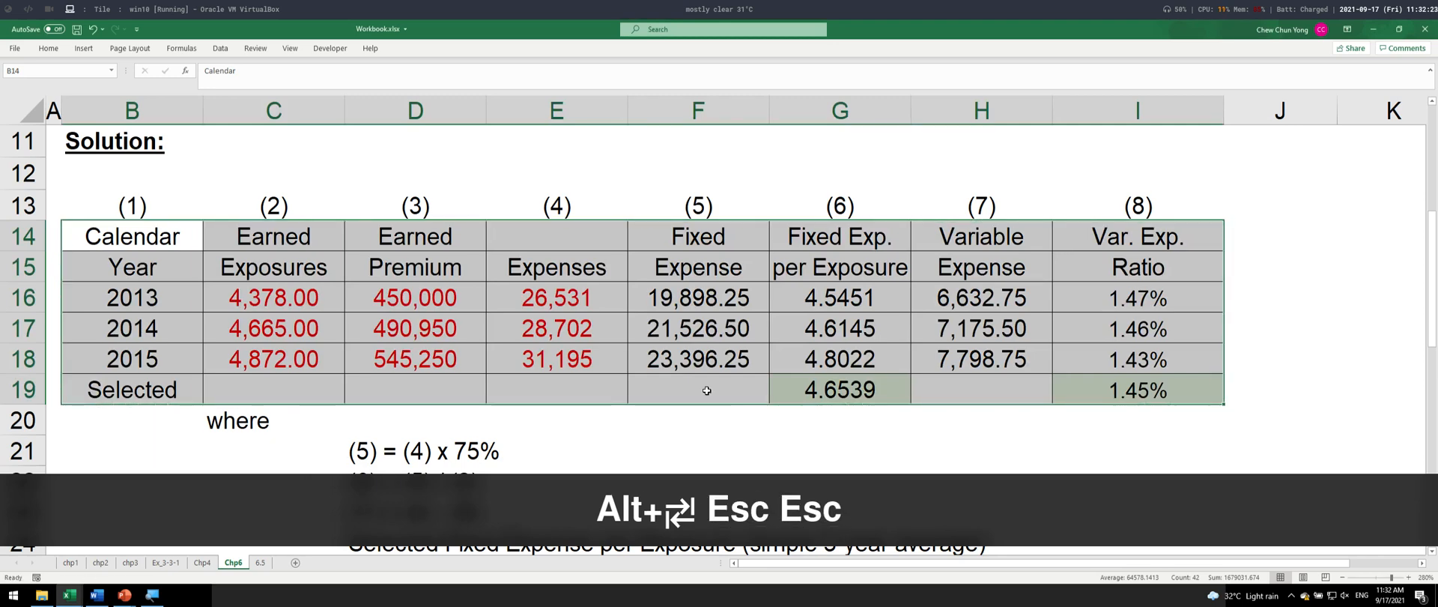
pyautogui.hotkey('alt', 'h')
pyautogui.press('b')
pyautogui.press('n')
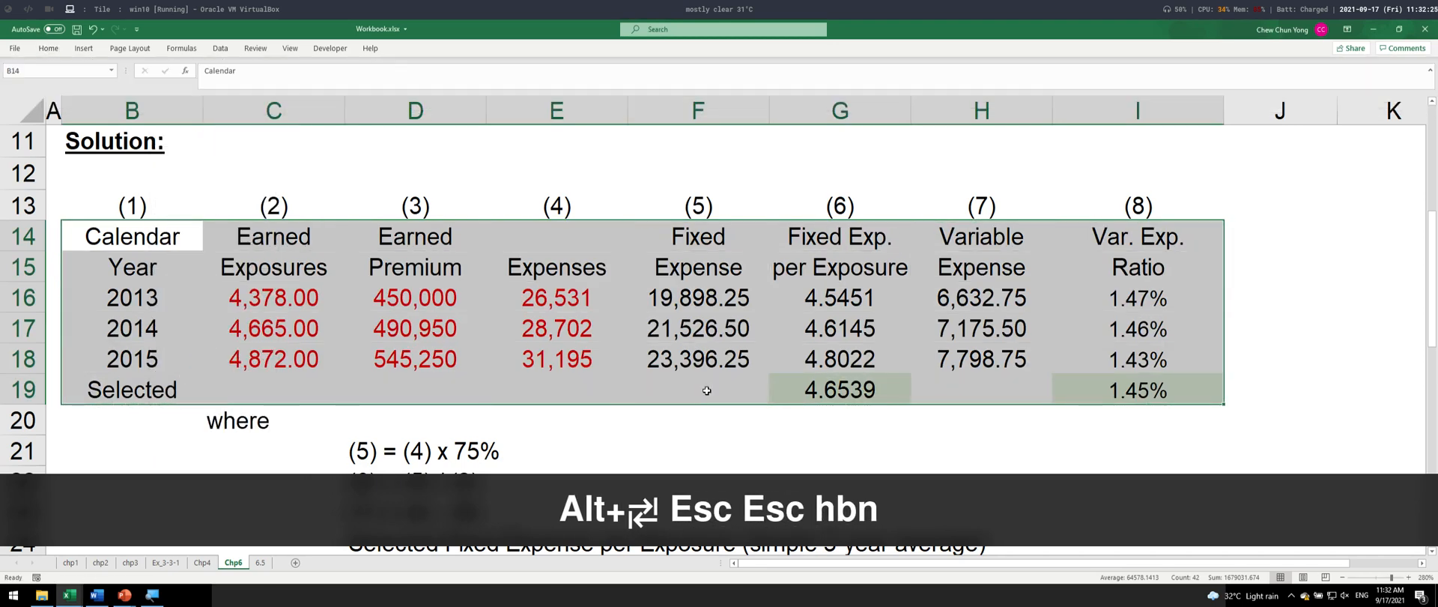
# - Apply a thick outside border to the Calendar Year header cells B14:B15
pyautogui.press('Up')
pyautogui.press('Down')
pyautogui.hotkey('shift', 'Down')
pyautogui.hotkey('alt', 'h')
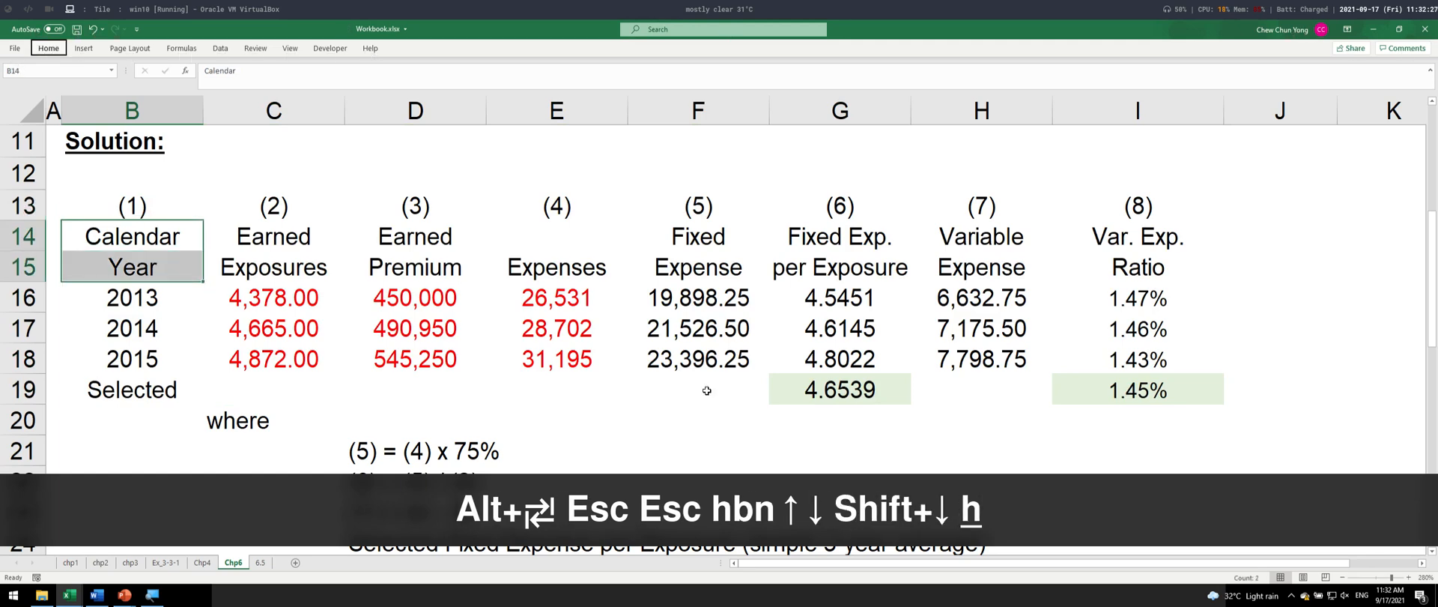
pyautogui.press('b')
pyautogui.press('t')
# - Repeat the last border formatting on the Earned Exposures header cells C14:C15
pyautogui.press('Down')
pyautogui.press('Right')
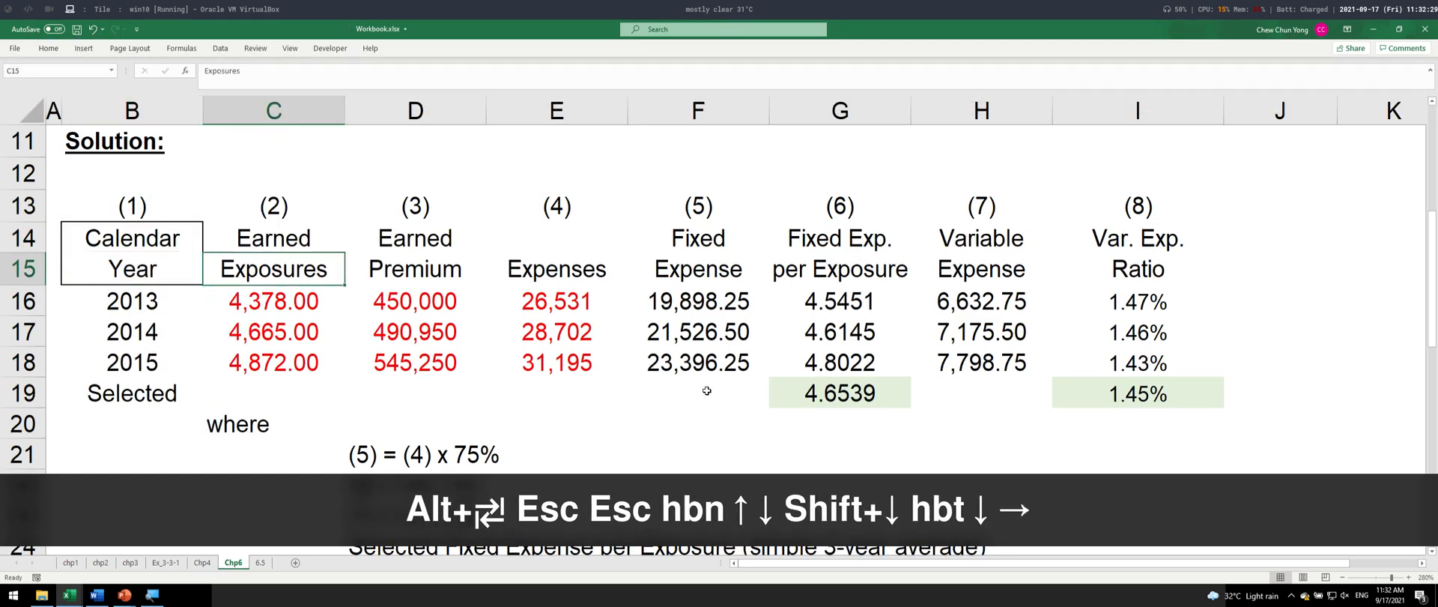
pyautogui.press('Down')
pyautogui.press('Up')
pyautogui.press('Up')
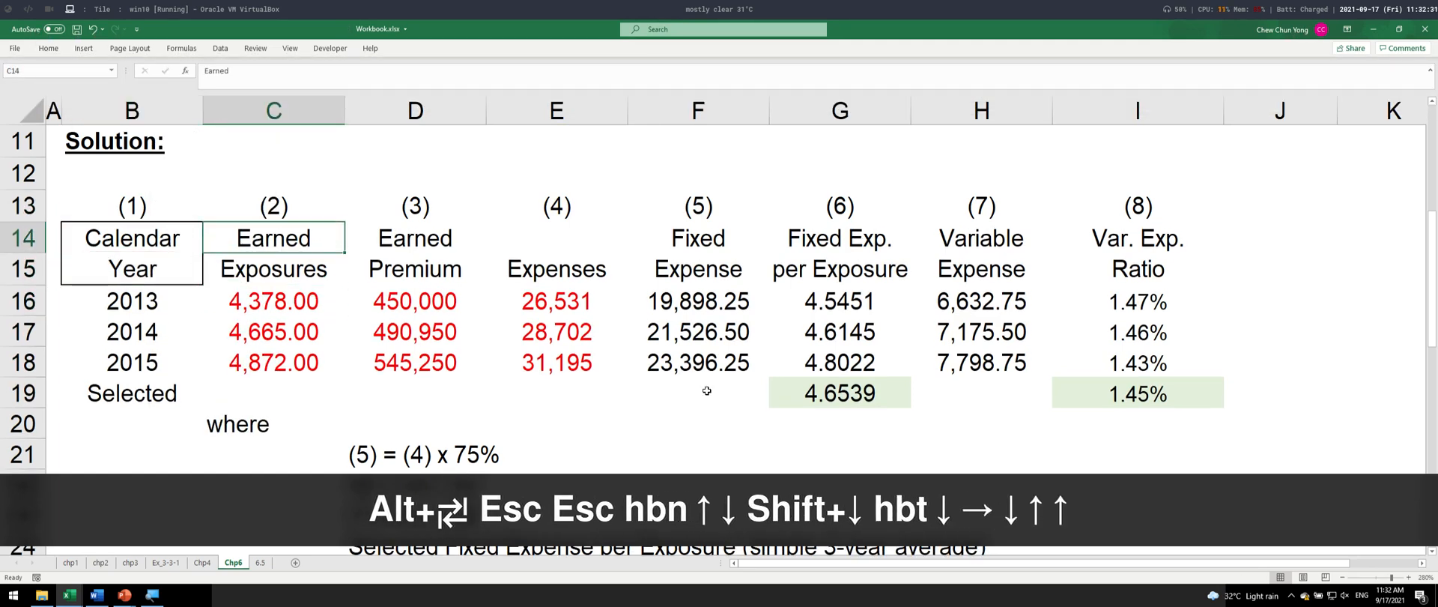
pyautogui.hotkey('shift', 'Down')
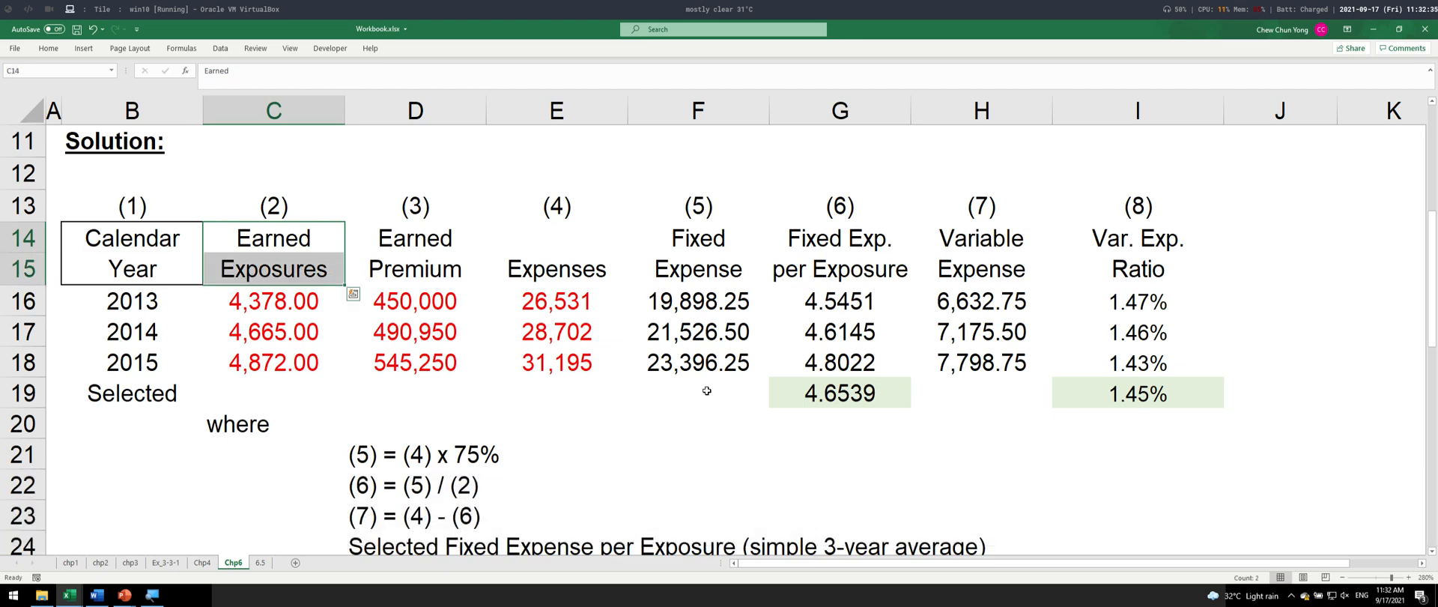
pyautogui.press('F4')
pyautogui.press('Right')
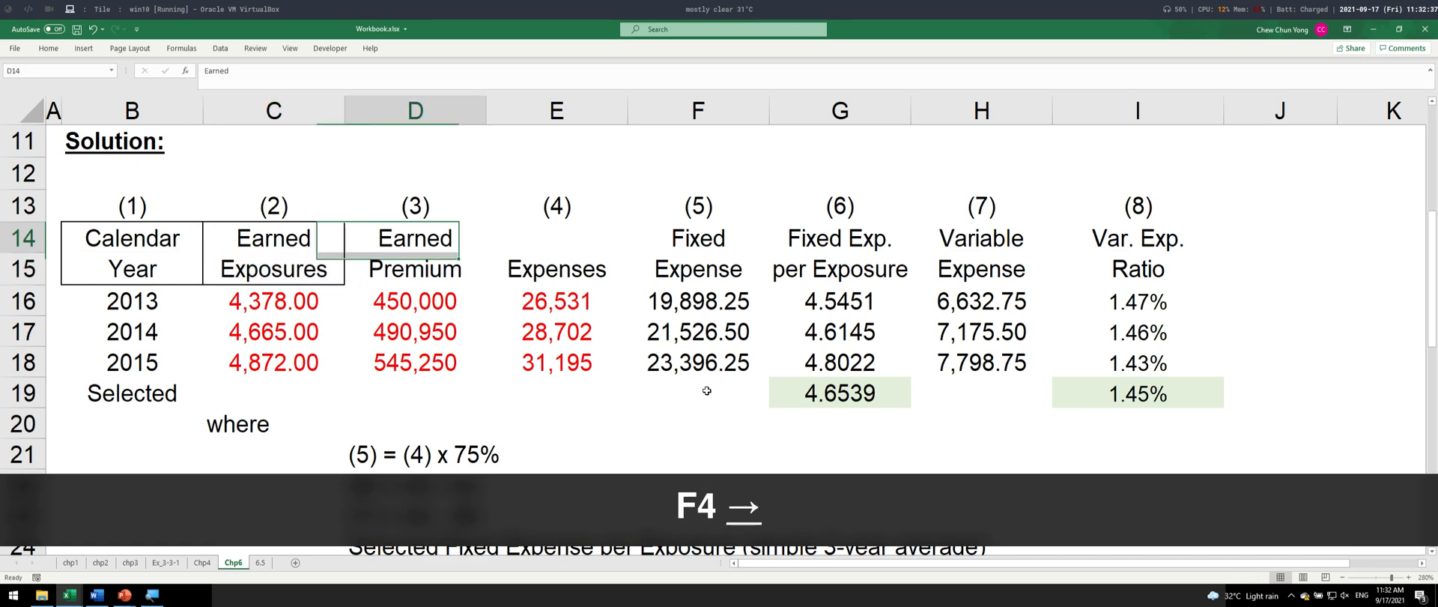
# - Switch to the PowerPoint slide show, display the Repeat Last Formatting slide, and return to the Excel workbook
pyautogui.hotkey('alt', 'Tab')
pyautogui.hotkey('alt', 'Tab')
pyautogui.hotkey('alt', 'Tab')
pyautogui.hotkey('alt', 'Tab')
pyautogui.hotkey('alt', 'Tab')
pyautogui.hotkey('alt', 'Tab')
pyautogui.hotkey('alt', 'Tab')
pyautogui.hotkey('alt', 'Tab')
pyautogui.hotkey('alt', 'Tab')
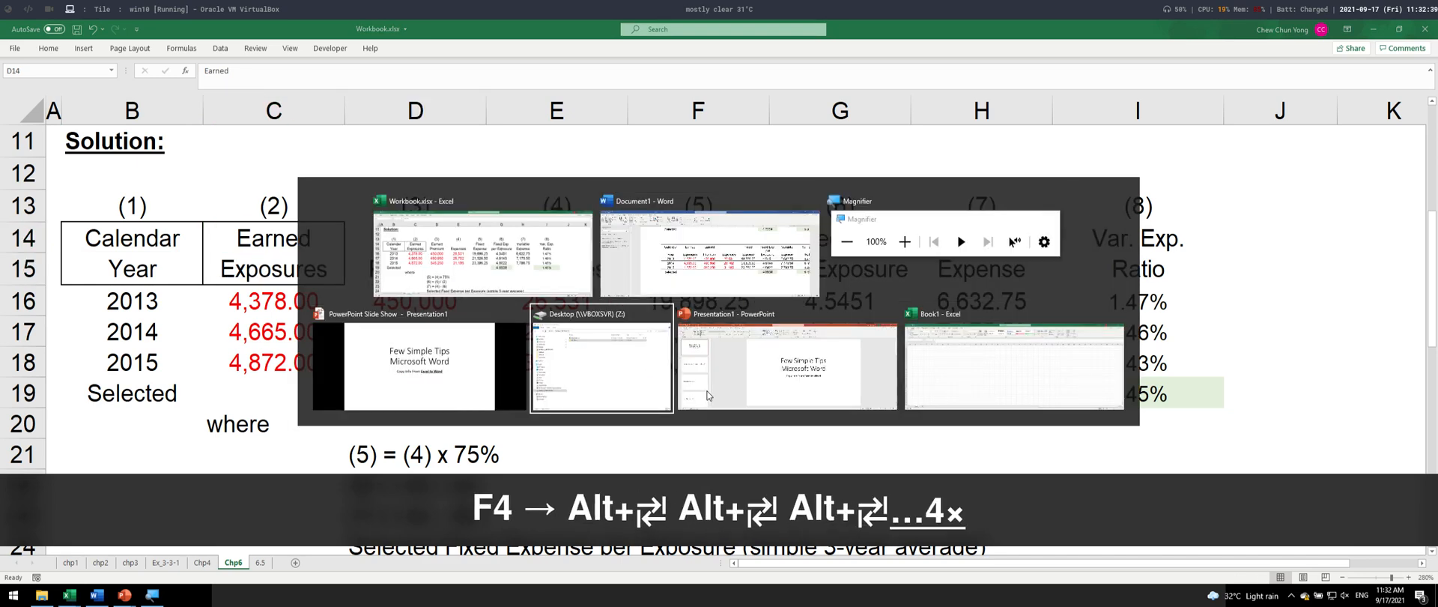
pyautogui.hotkey('alt', 'Tab')
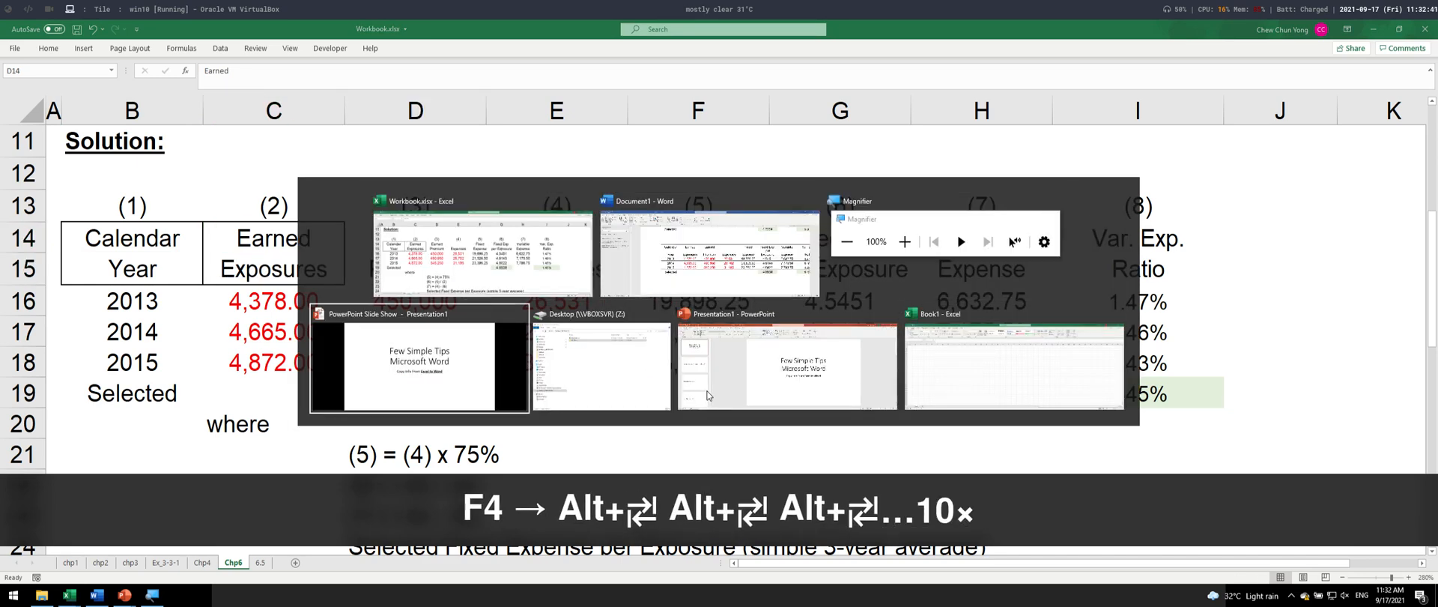
pyautogui.press('pagedown')
pyautogui.press('pagedown')
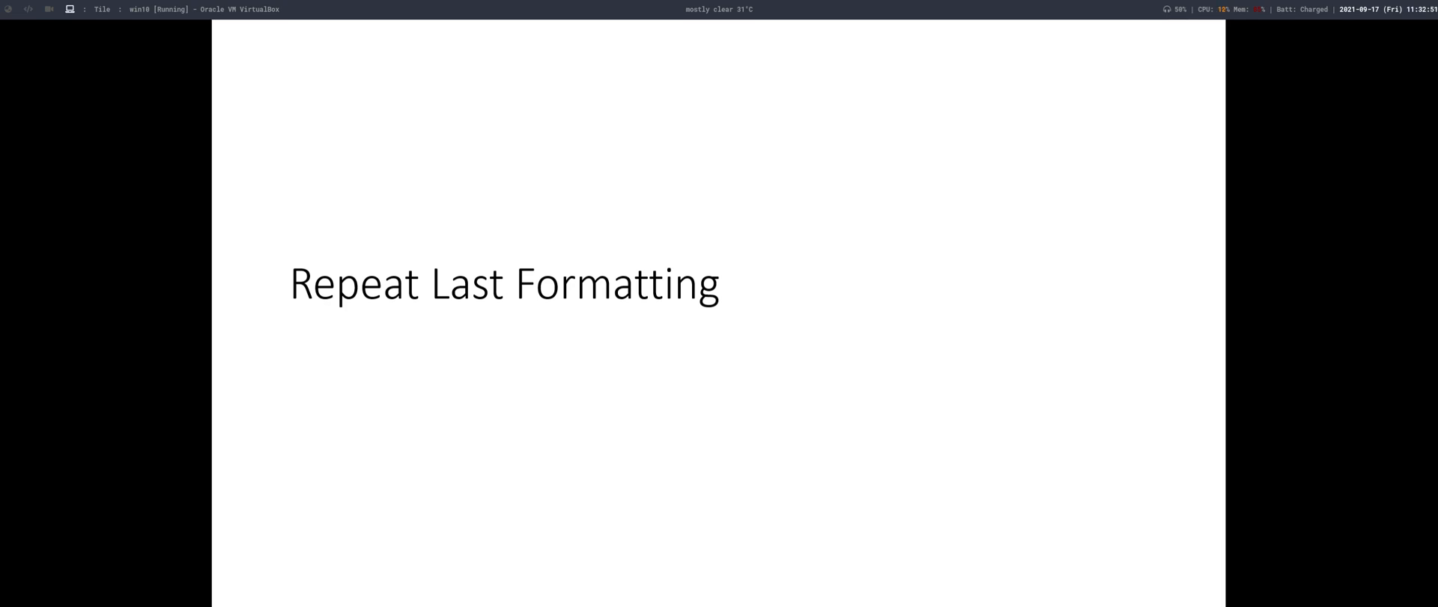
pyautogui.hotkey('alt', 'Tab')
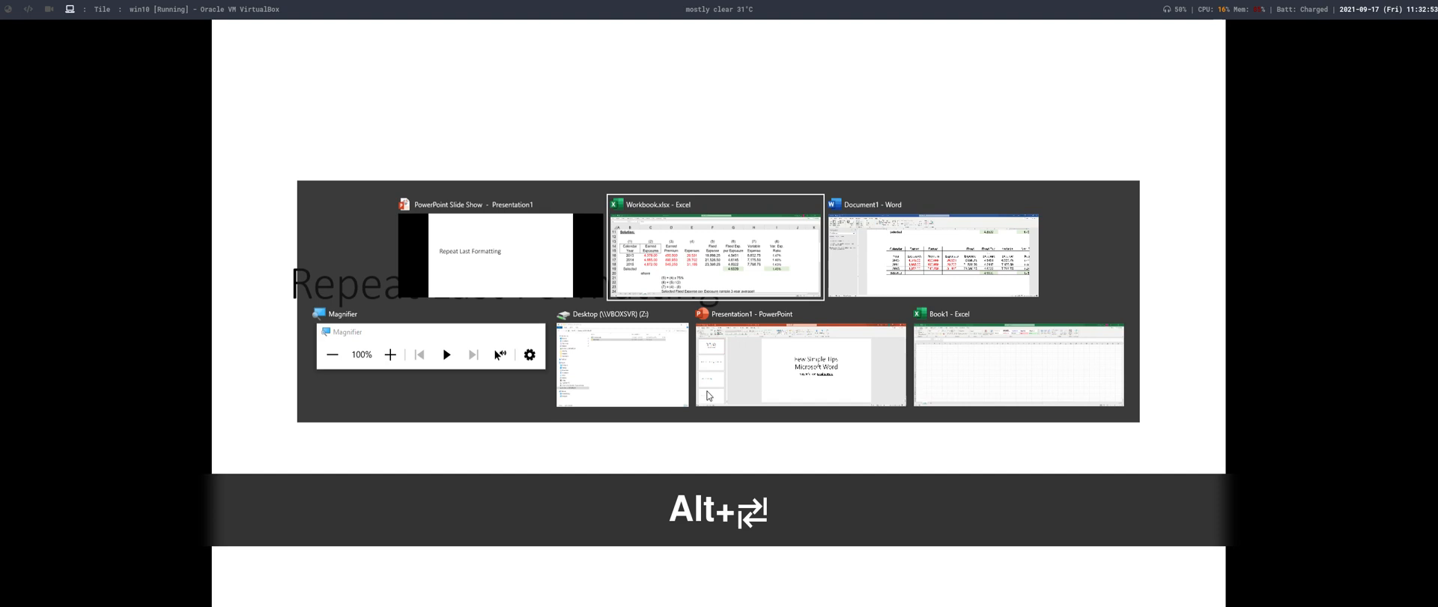
# - Repeat the last border formatting on the Earned Premium header D14:D15 and the Expenses header E14:E15
pyautogui.press('Right')
pyautogui.press('Left')
pyautogui.hotkey('shift', 'Down')
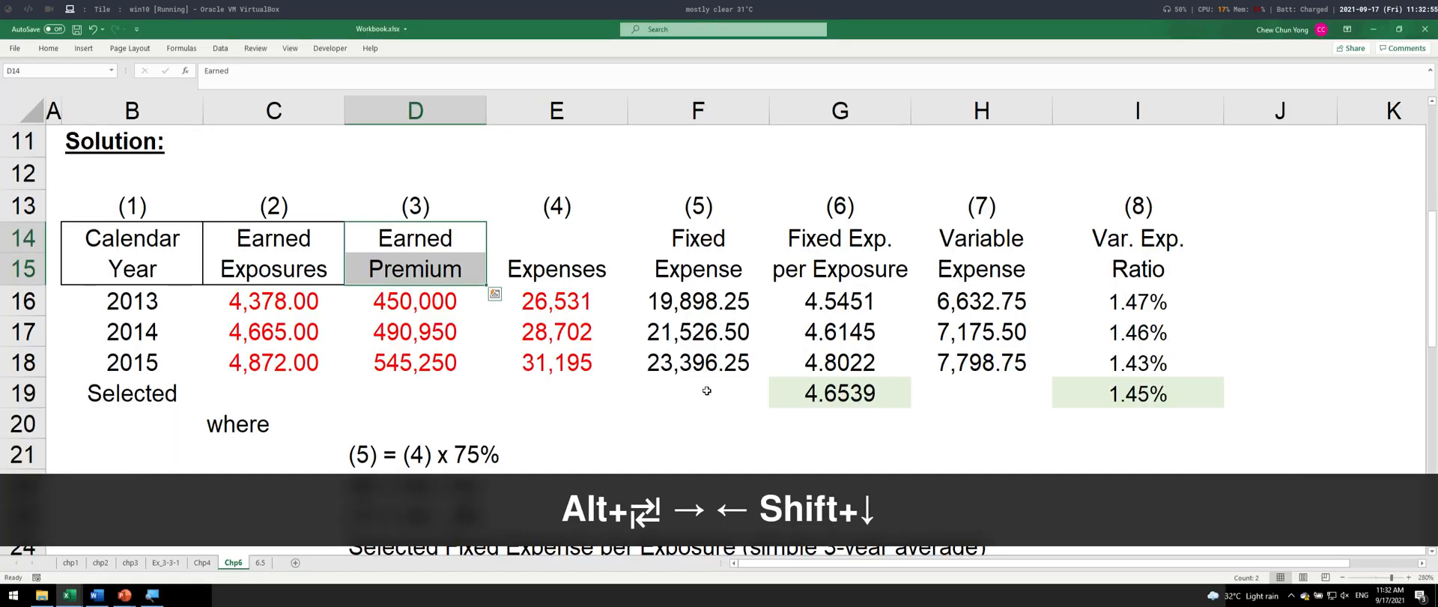
pyautogui.press('F4')
pyautogui.press('Right')
pyautogui.hotkey('shift', 'Down')
pyautogui.press('F4')
pyautogui.press('Right')
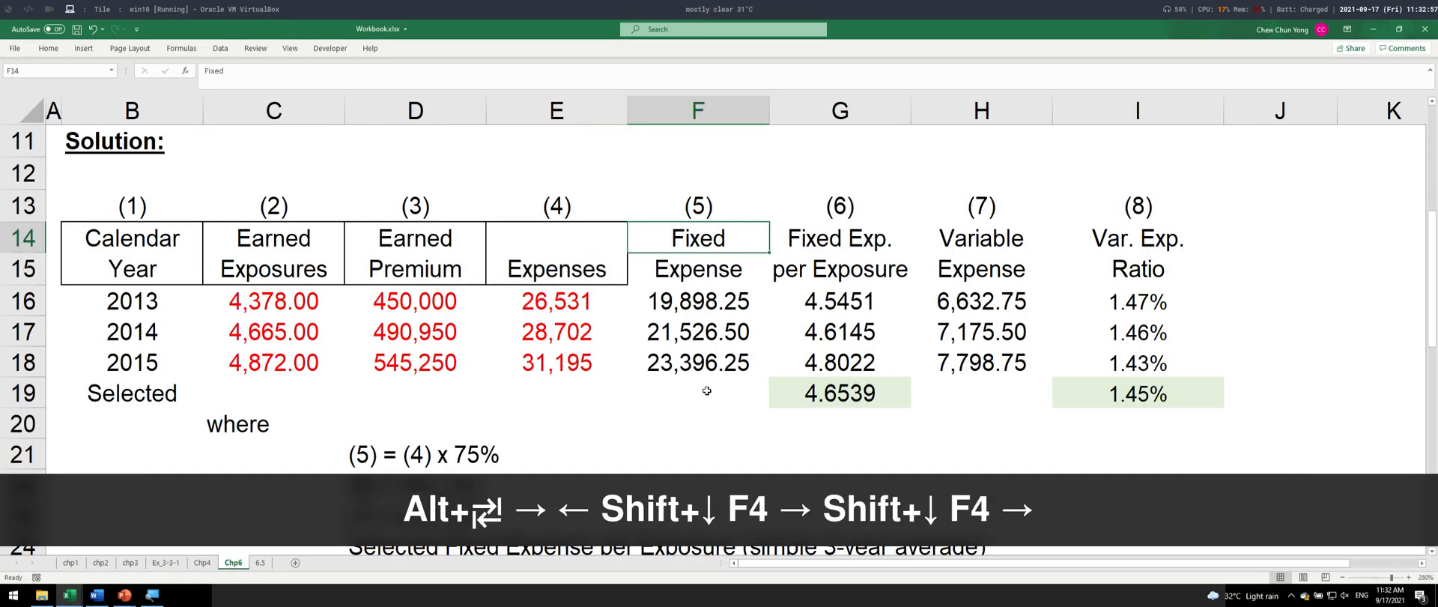
# - Repeat the last border formatting on the Fixed Expense header cells F14:F15
pyautogui.hotkey('shift', 'Down')
pyautogui.press('F3')
pyautogui.press('Right')
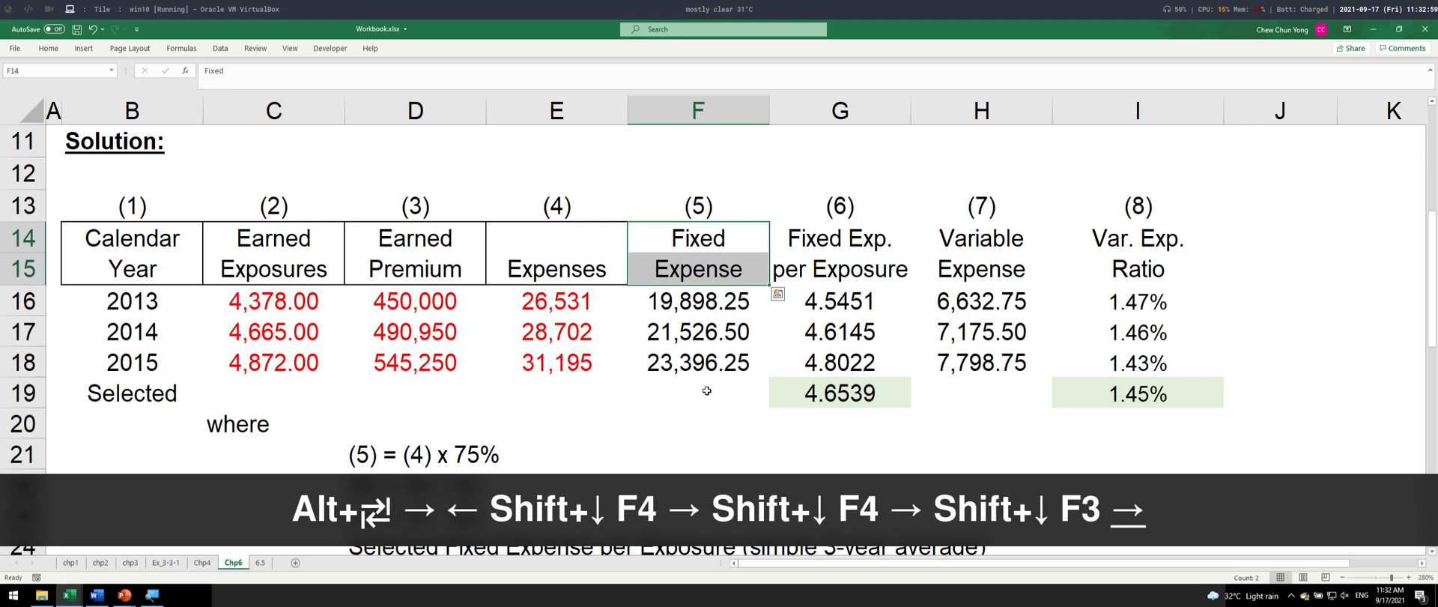
pyautogui.press('Down')
pyautogui.press('Left')
pyautogui.press('Up')
pyautogui.hotkey('shift', 'Down')
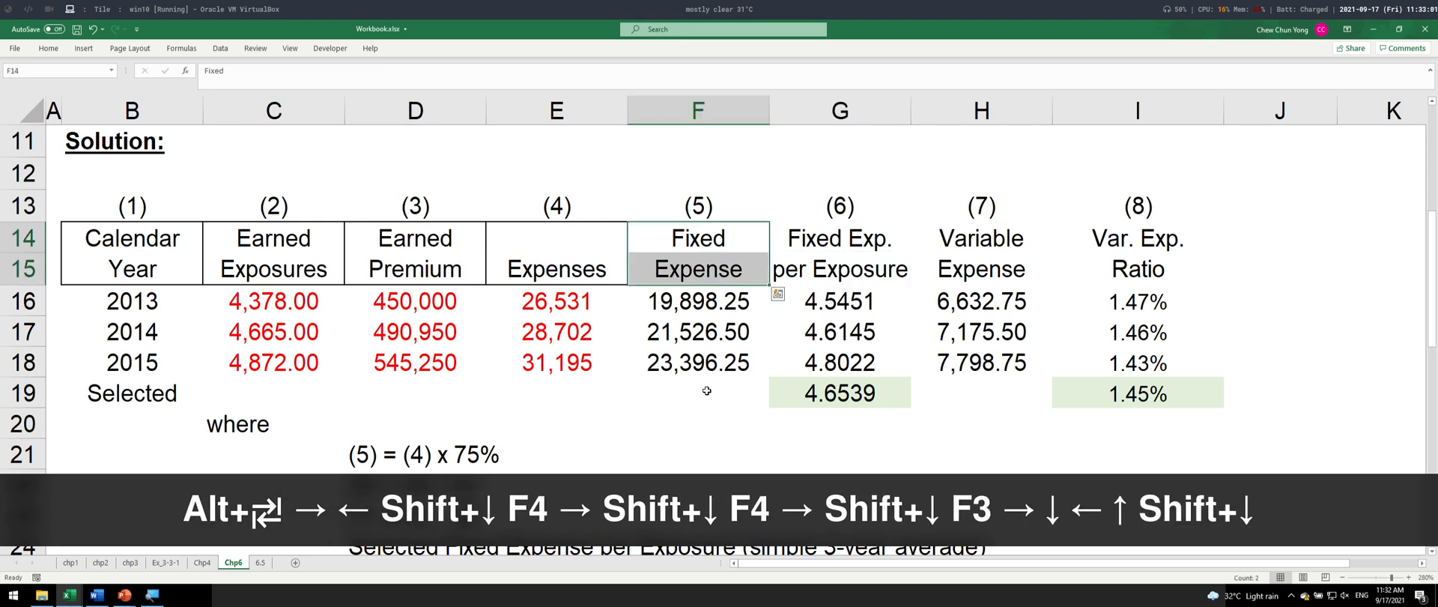
pyautogui.press('F4')
pyautogui.press('Right')
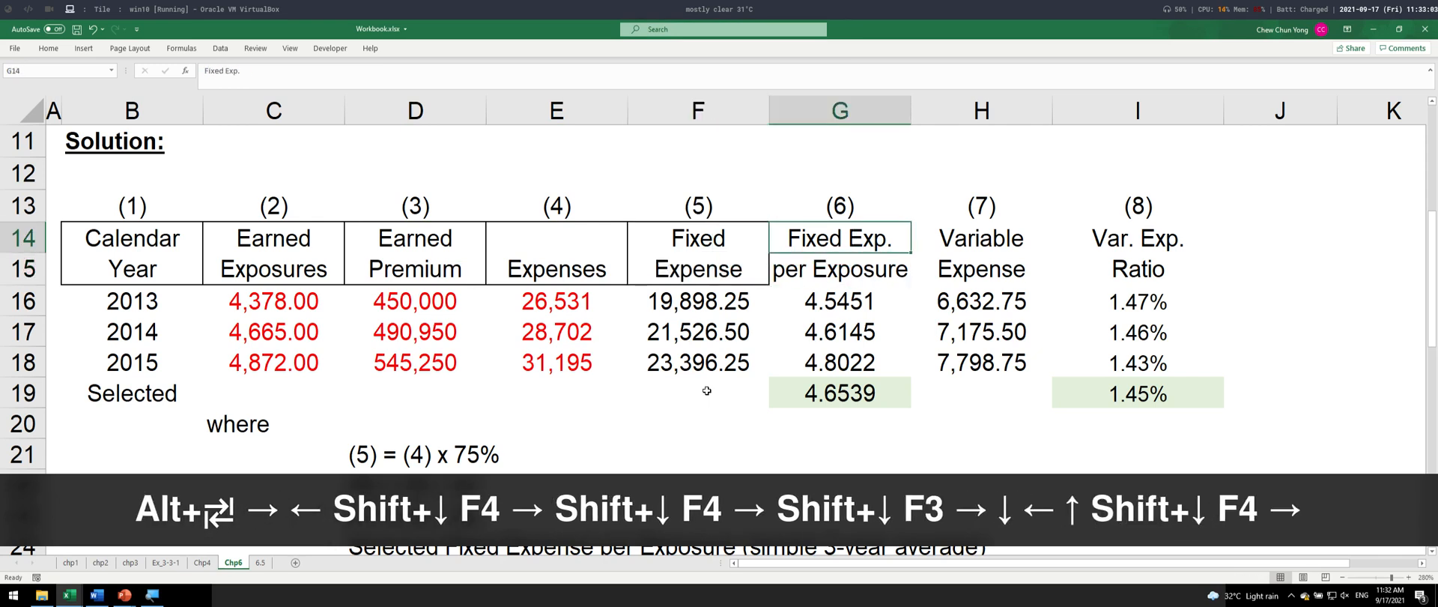
# - Undo all the borders applied to the header cells in columns B to F
pyautogui.click(109, 311)
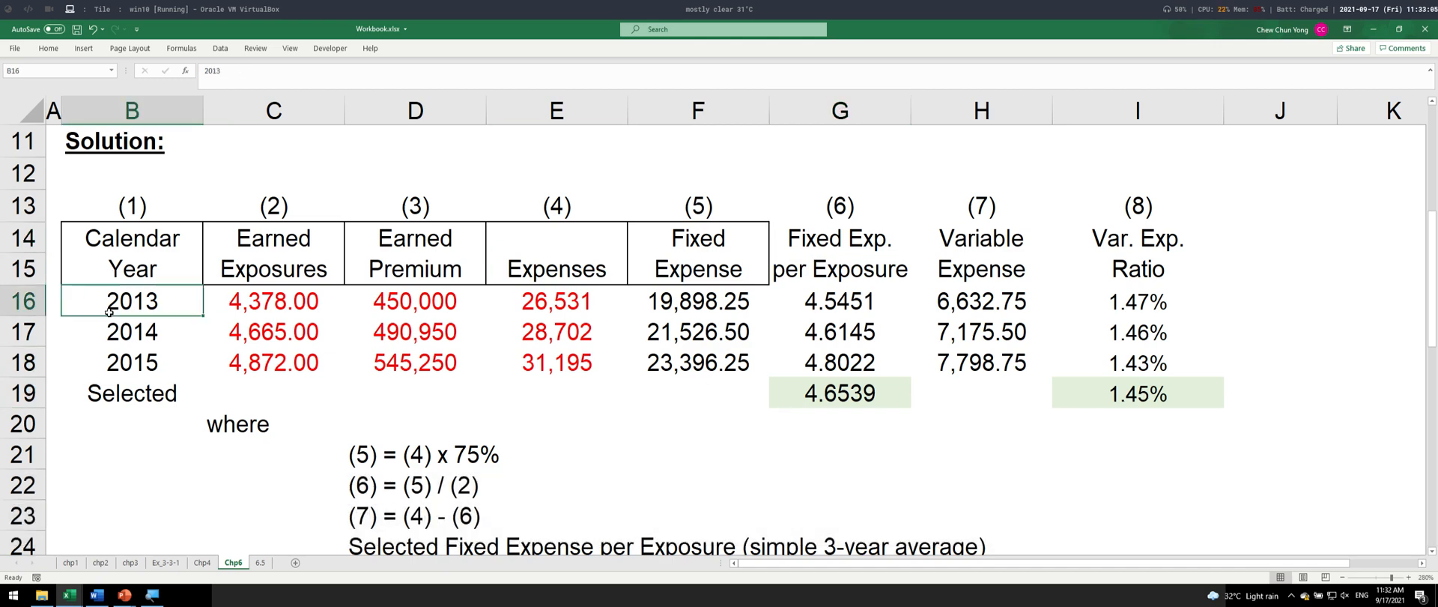
pyautogui.hotkey('ctrl', 'z')
pyautogui.hotkey('ctrl', 'z')
pyautogui.hotkey('ctrl', 'z')
pyautogui.hotkey('ctrl', 'z')
pyautogui.hotkey('ctrl', 'z')
# - Select the table range B14:I18, excluding the Selected row, and apply a thick outside border to it
pyautogui.press('Down')
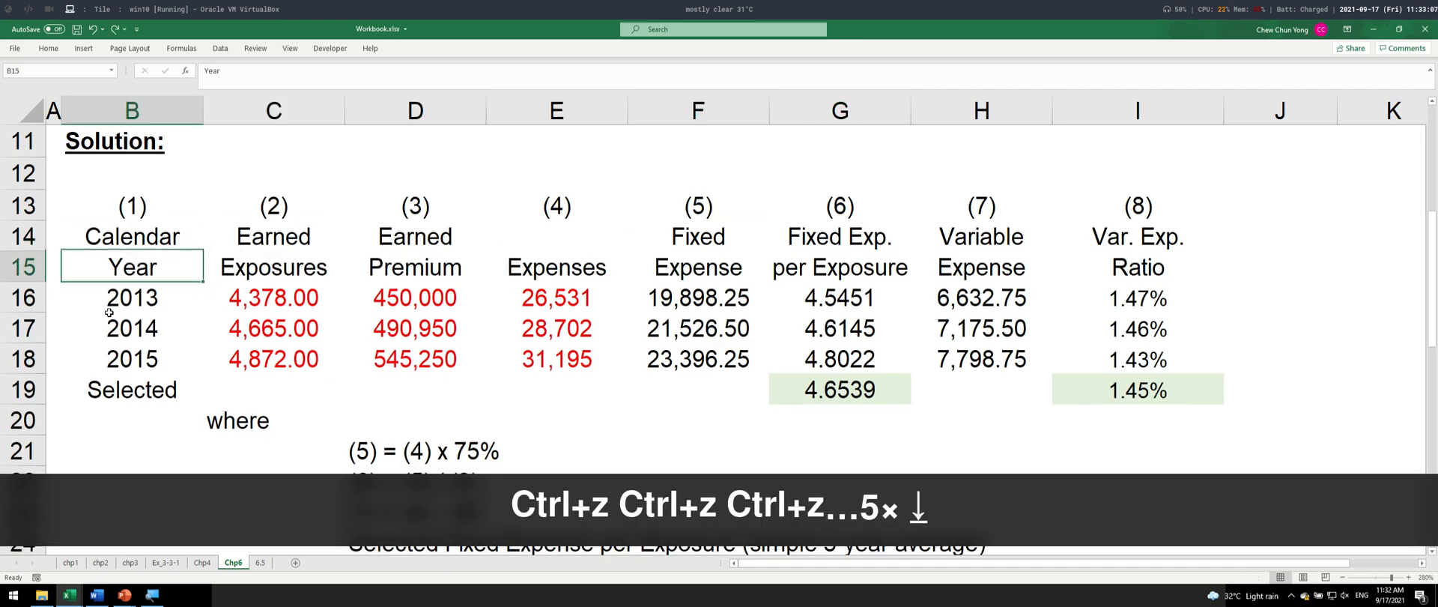
pyautogui.press('Down')
pyautogui.press('Up')
pyautogui.press('Up')
pyautogui.hotkey('ctrl', 'shift', 'Down')
pyautogui.hotkey('ctrl', 'shift', 'Right')
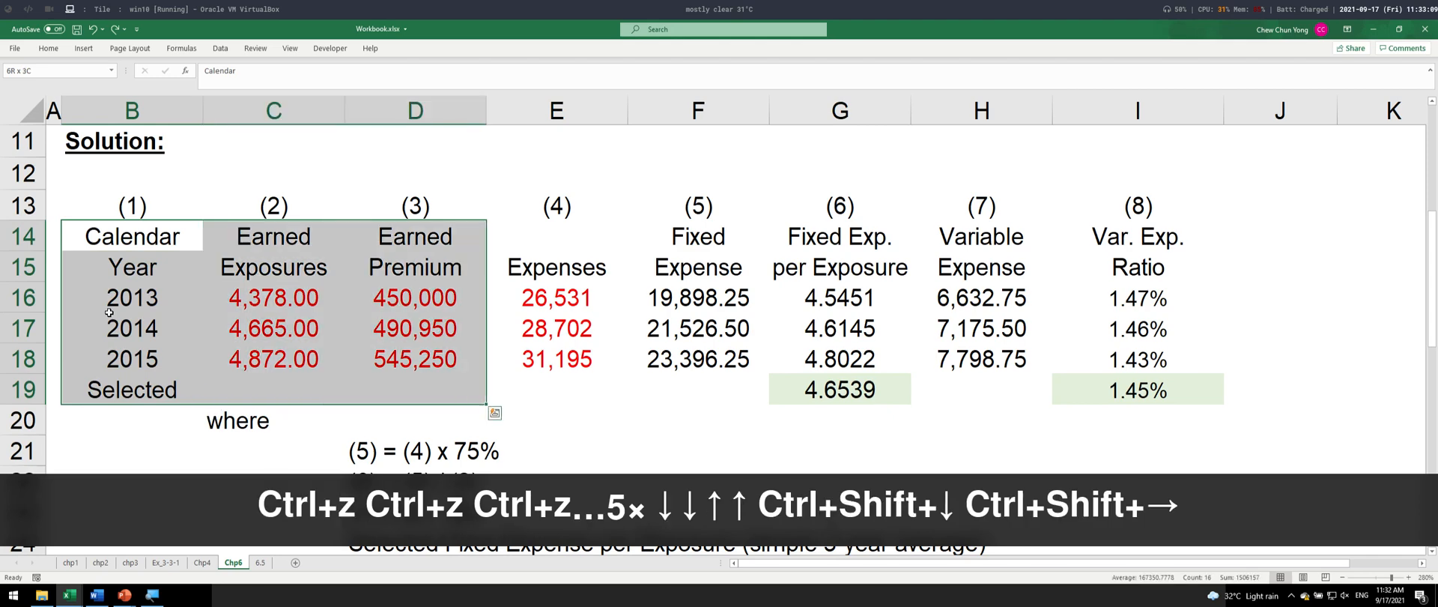
pyautogui.hotkey('ctrl', 'shift', 'Right')
pyautogui.hotkey('ctrl', 'shift', 'Right')
pyautogui.hotkey('shift', 'Up')
pyautogui.hotkey('alt', 'h')
pyautogui.press('b')
pyautogui.press('t')
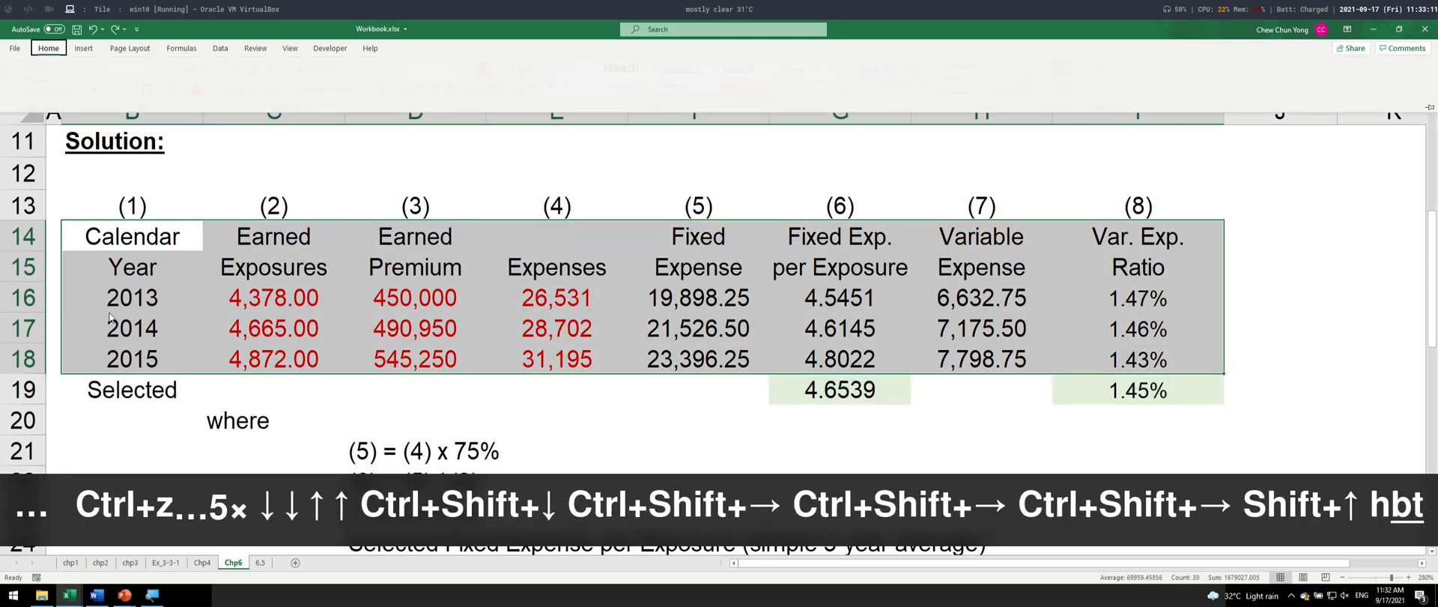
pyautogui.press('Right')
pyautogui.press('Down')
pyautogui.press('Up')
pyautogui.hotkey('ctrl', 'shift', 'Right')
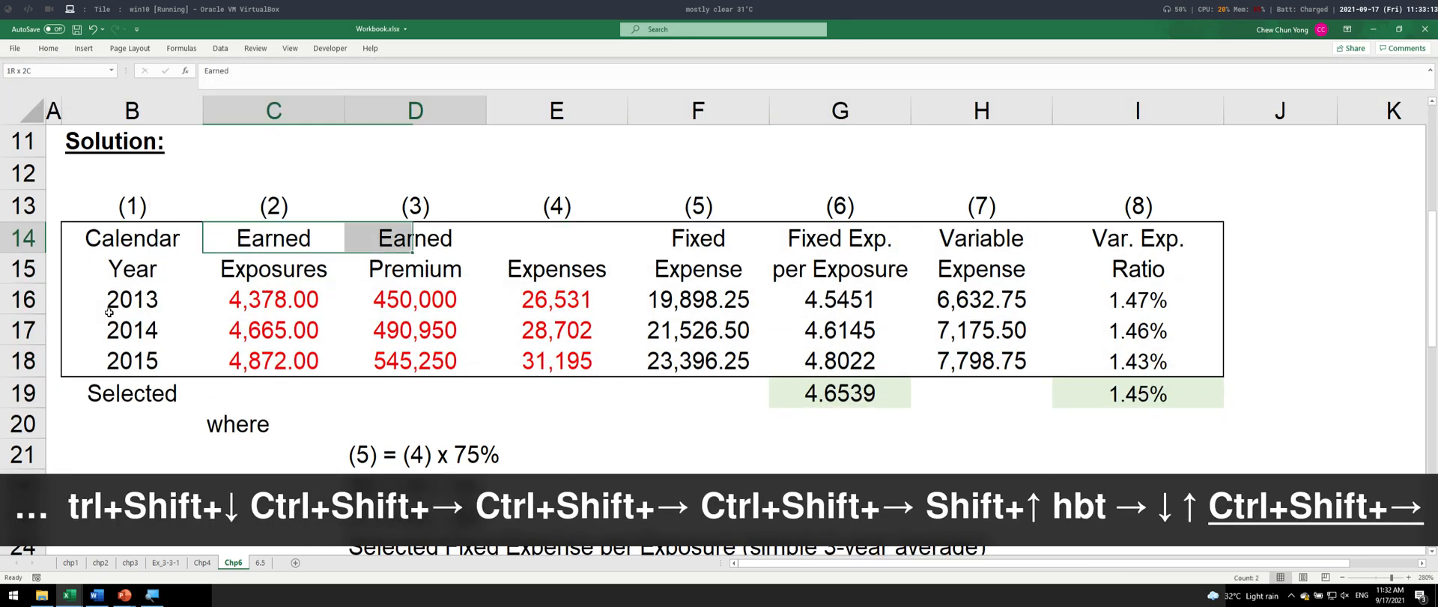
pyautogui.hotkey('ctrl', 'shift', 'Right')
pyautogui.hotkey('ctrl', 'shift', 'Right')
pyautogui.hotkey('shift', 'Left')
pyautogui.hotkey('ctrl', 'shift', 'Down')
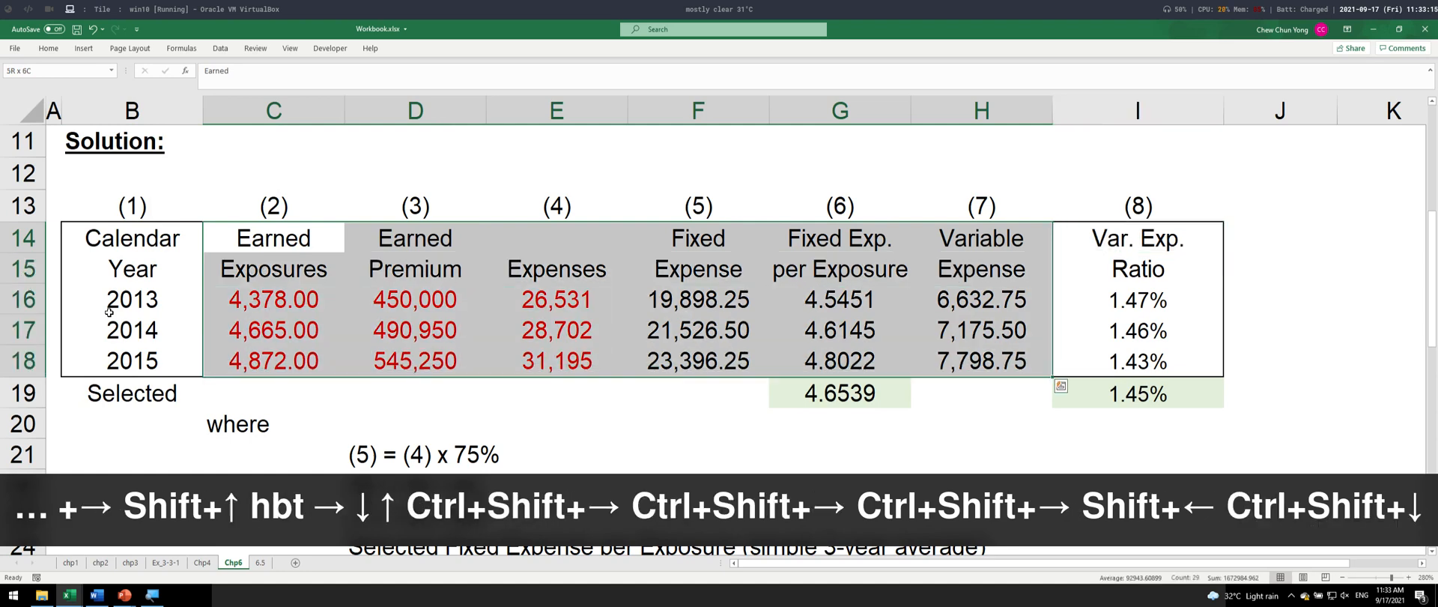
# - Select the yearly data rows B16:I18 and apply a thick outside border to them
pyautogui.press('Left')
pyautogui.press('Down')
pyautogui.press('Down')
pyautogui.hotkey('ctrl', 'shift', 'Right')
pyautogui.hotkey('ctrl', 'shift', 'Down')
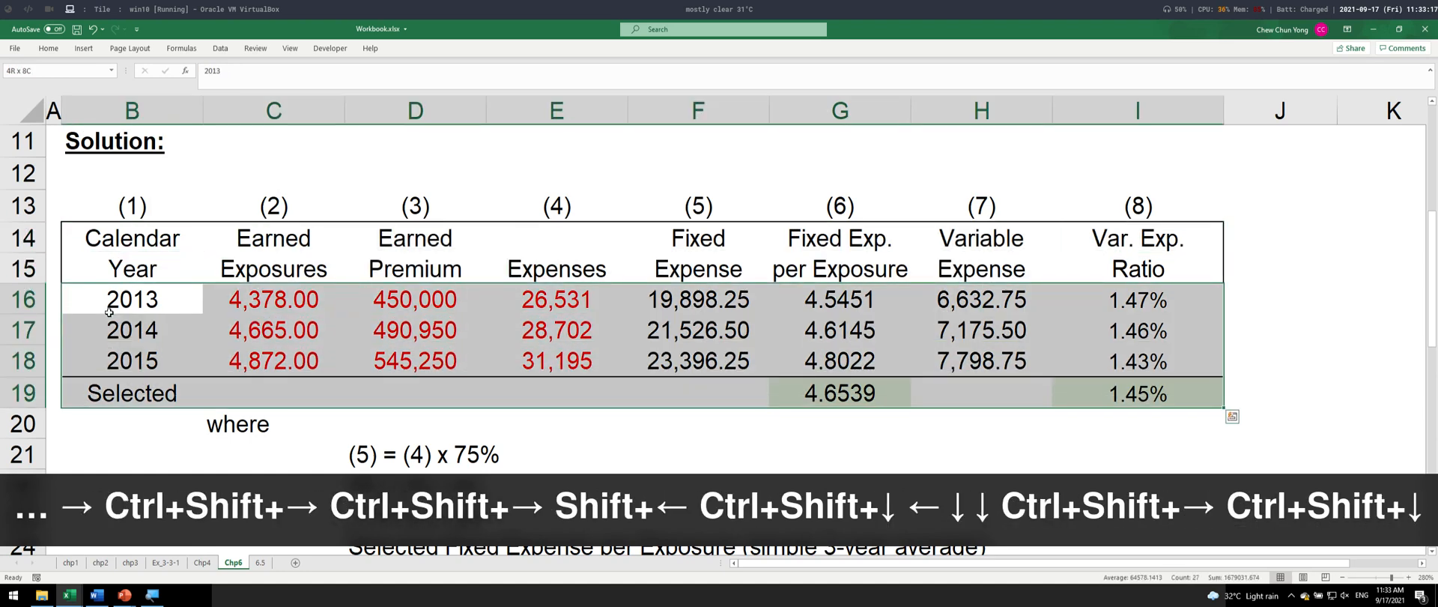
pyautogui.hotkey('shift', 'Up')
pyautogui.hotkey('alt', 'h')
pyautogui.press('b')
pyautogui.press('t')
# - Repeat the last border formatting on the Selected row's cells B19, G19 and I19
pyautogui.hotkey('ctrl', 'Down')
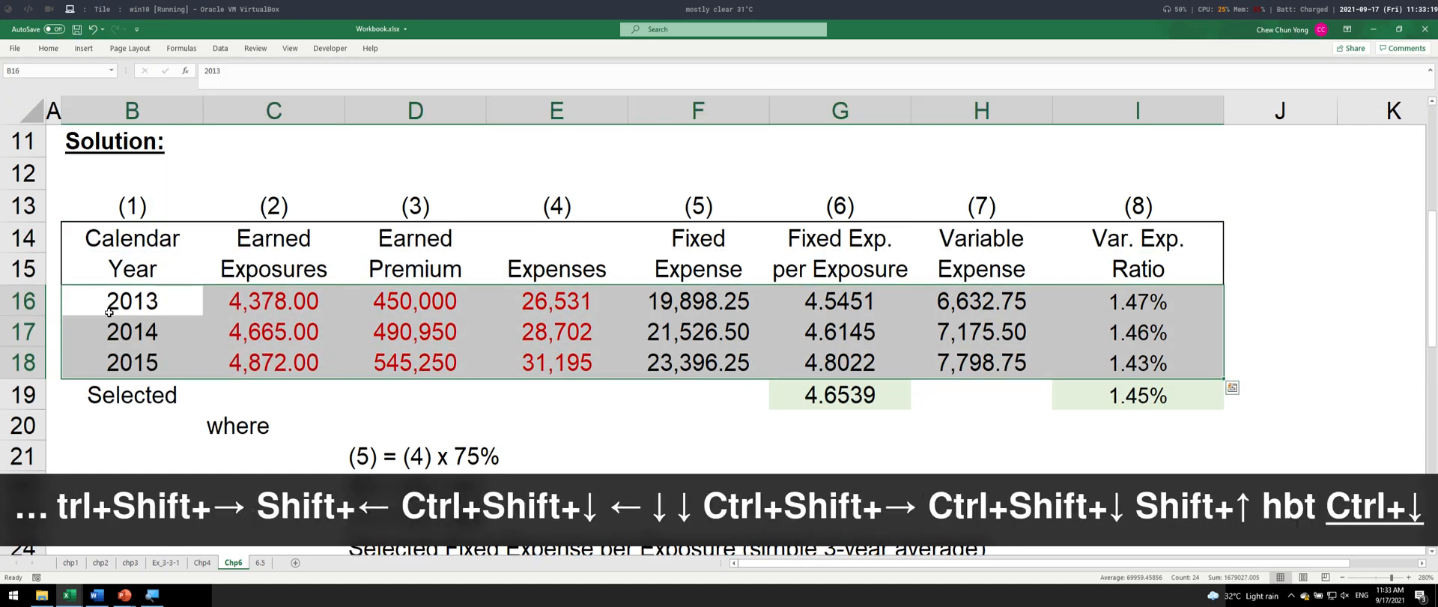
pyautogui.press('F4')
pyautogui.hotkey('ctrl', 'Right')
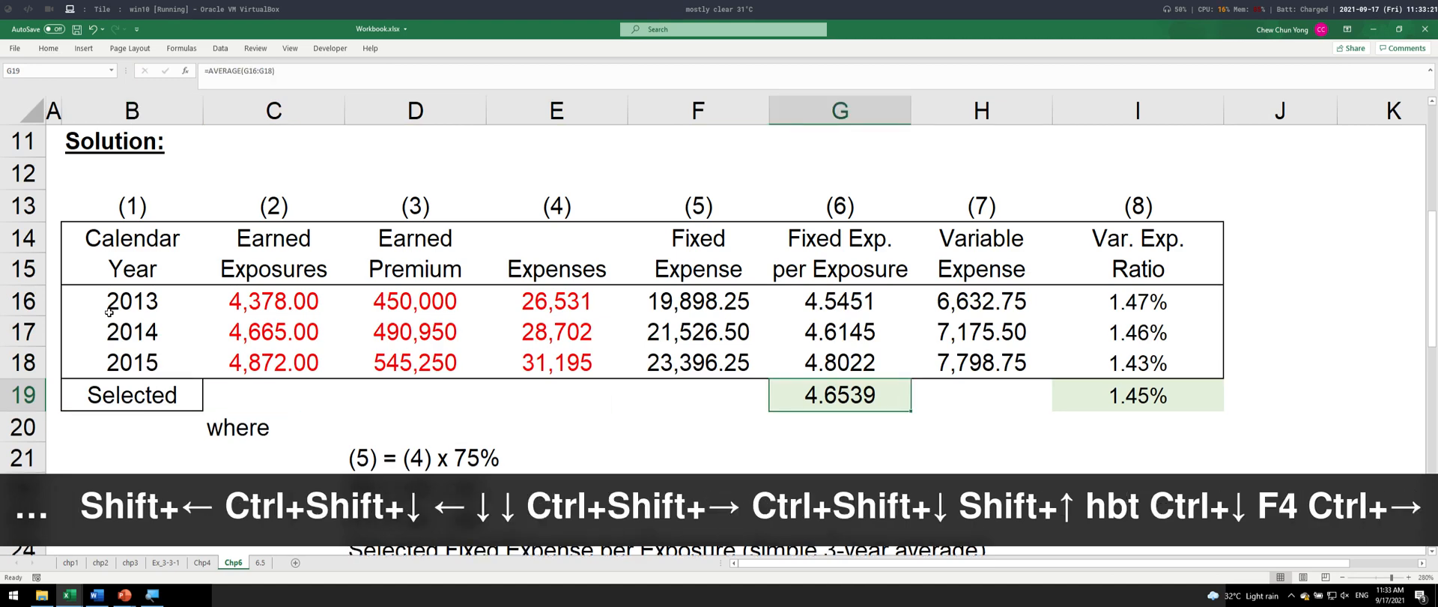
pyautogui.press('F4')
pyautogui.hotkey('ctrl', 'Right')
pyautogui.press('F4')
# - Apply a thick outside border to the Var. Exp. Ratio column I14:I19
pyautogui.hotkey('ctrl', 'Up')
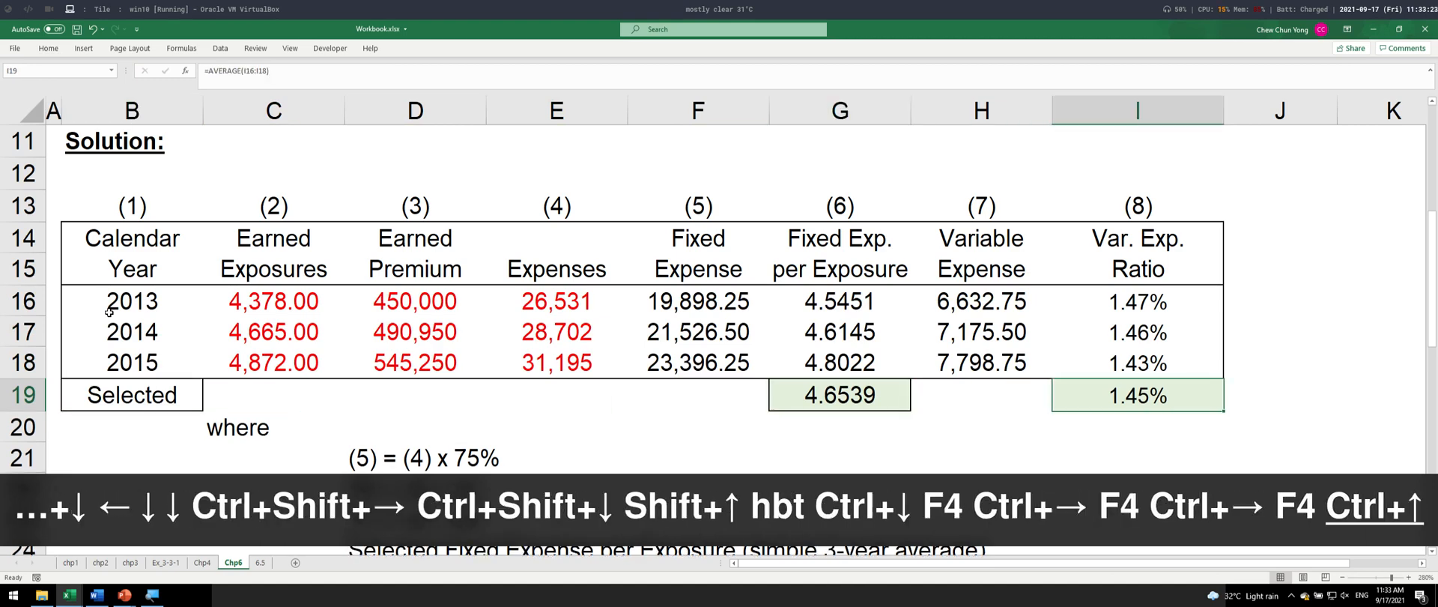
pyautogui.press('Down')
pyautogui.hotkey('ctrl', 'shift', 'Down')
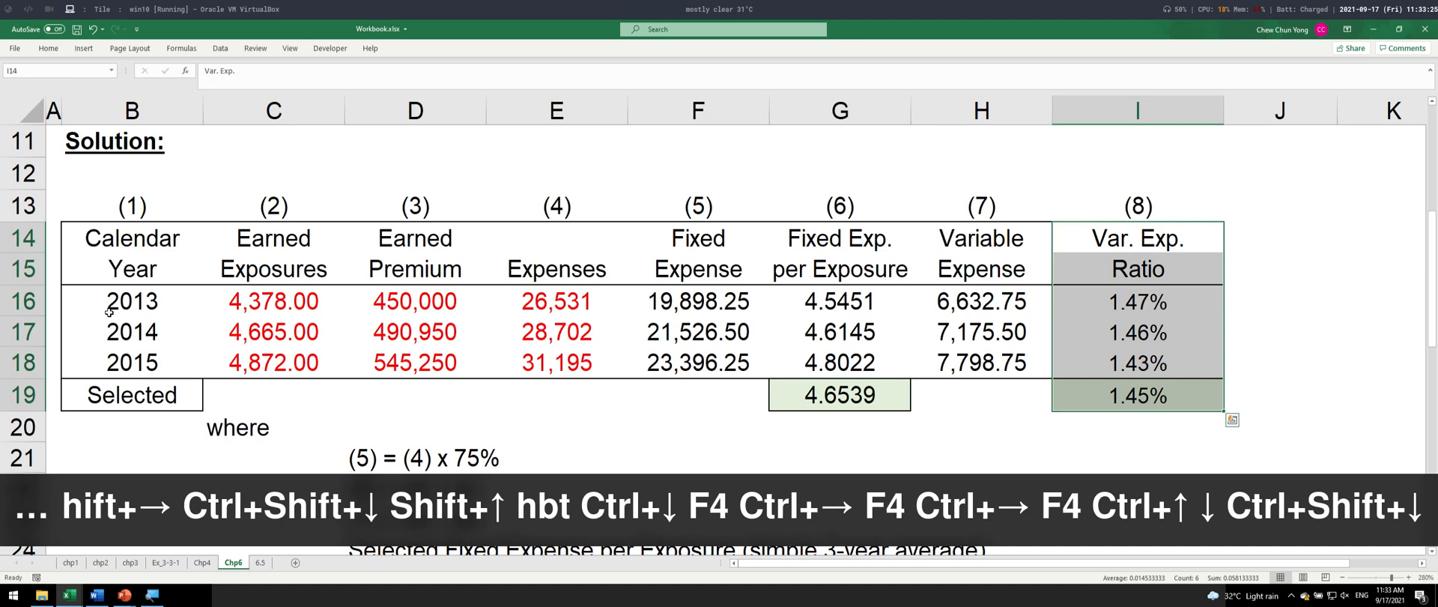
pyautogui.hotkey('alt', 'h')
pyautogui.press('b')
pyautogui.press('t')
# - Apply a thick outside border to the Fixed Exp. per Exposure column G14:G19
pyautogui.press('Left')
# - Select D14:D18 and E14:E18 as separate ranges and apply a thick outside border to each, then deselect them
pyautogui.press('Left')
pyautogui.hotkey('ctrl', 'shift', 'Down')
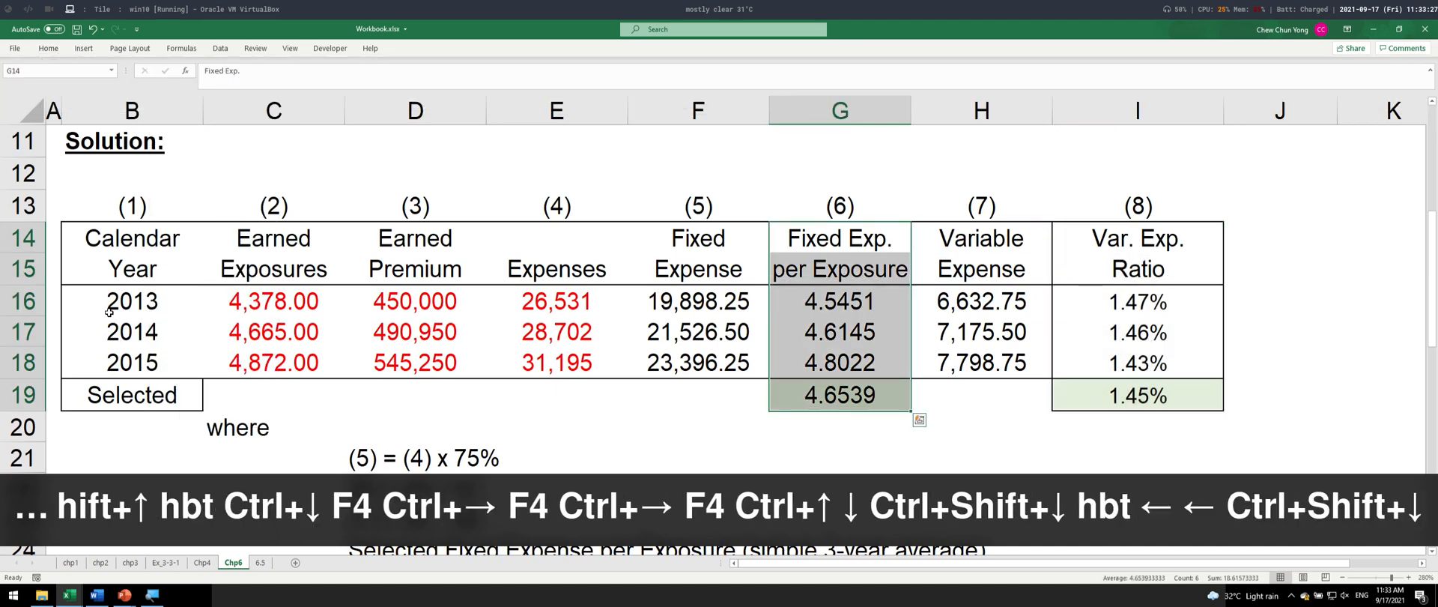
pyautogui.hotkey('alt', 'h')
pyautogui.press('b')
pyautogui.press('t')
pyautogui.press('Left')
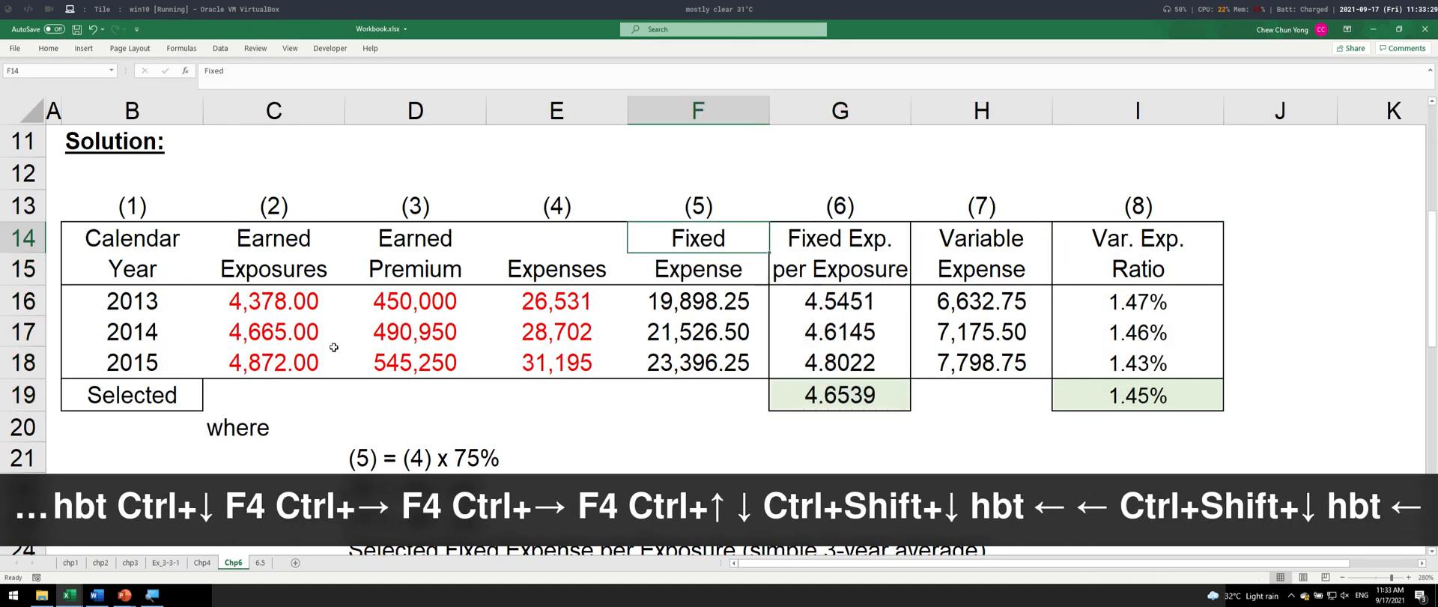
pyautogui.moveTo(424, 251); pyautogui.dragTo(421, 367)
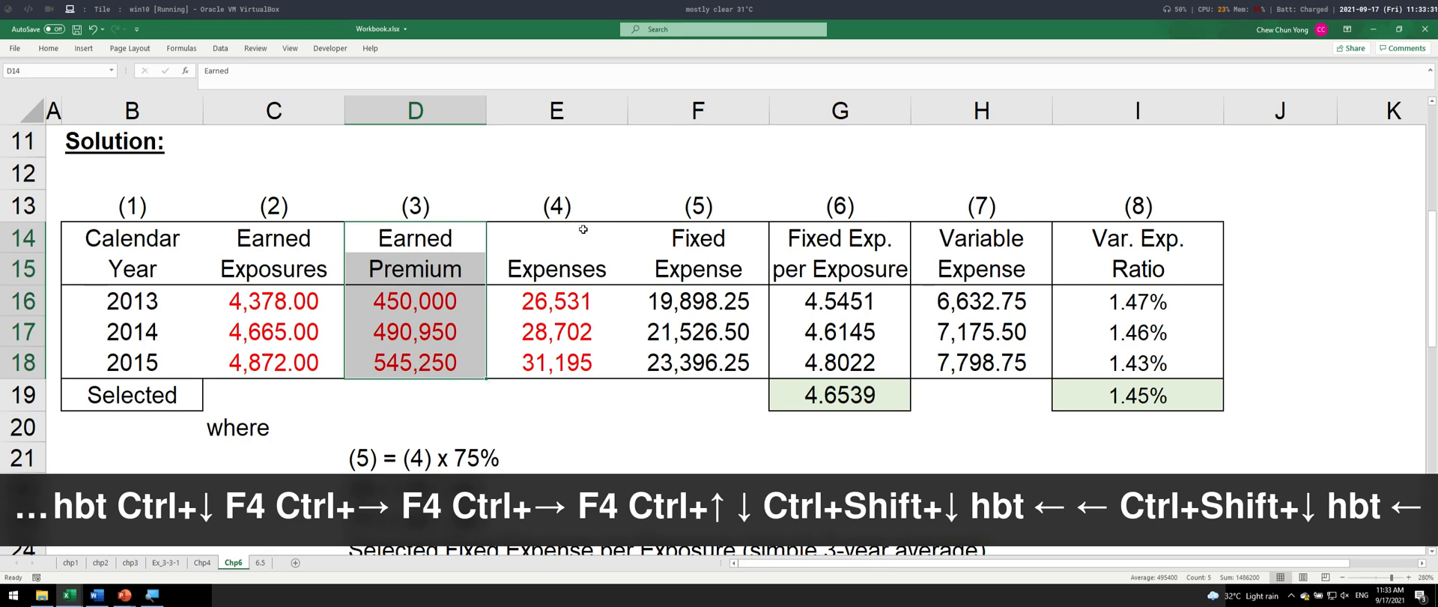
pyautogui.moveTo(583, 230); pyautogui.dragTo(596, 352)
pyautogui.hotkey('alt', 'h')
pyautogui.press('b')
pyautogui.press('t')
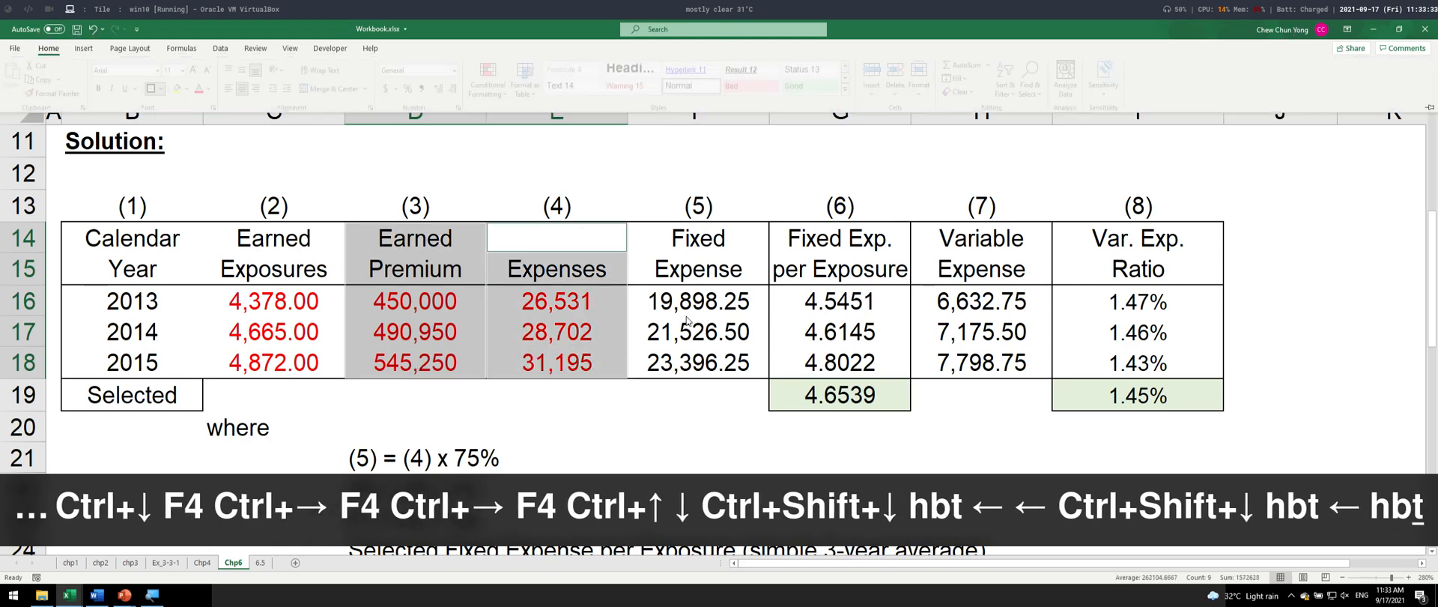
pyautogui.press('Escape')
pyautogui.click(829, 305)
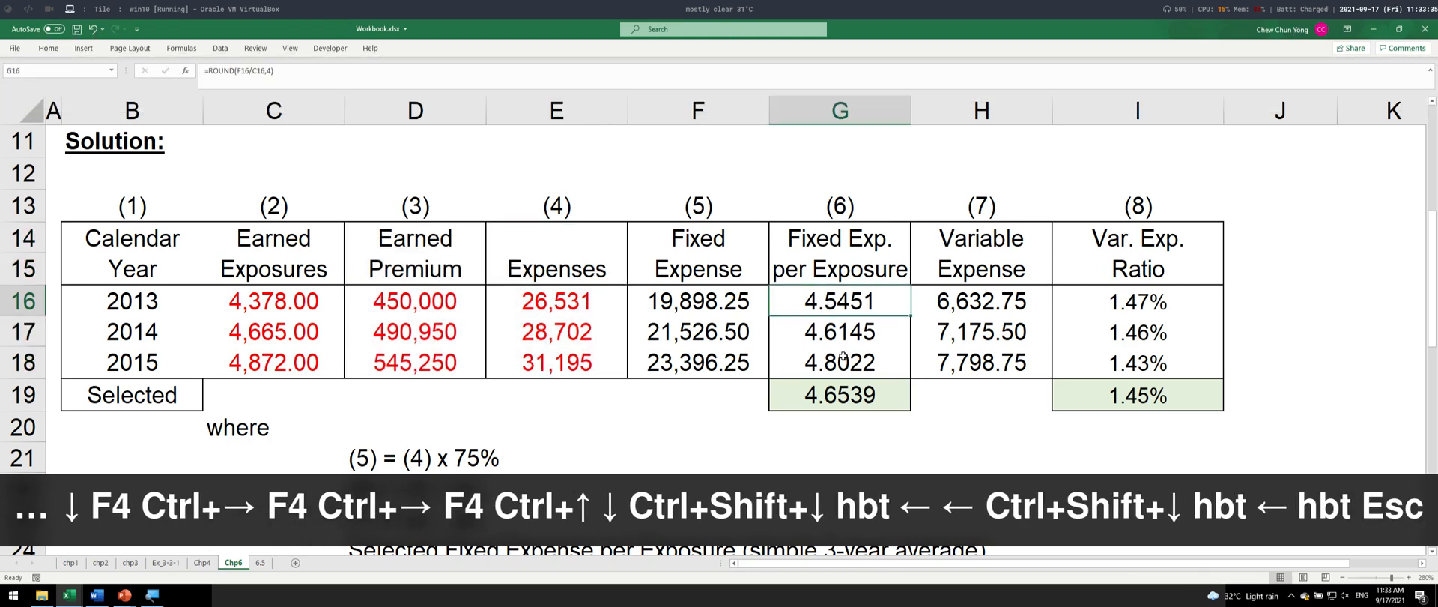
# - Apply a thick outside border to the Earned Exposures column C14:C18
pyautogui.moveTo(229, 258); pyautogui.dragTo(241, 326)
pyautogui.moveTo(232, 242); pyautogui.dragTo(251, 353)
pyautogui.hotkey('alt', 'h')
pyautogui.press('b')
pyautogui.press('t')
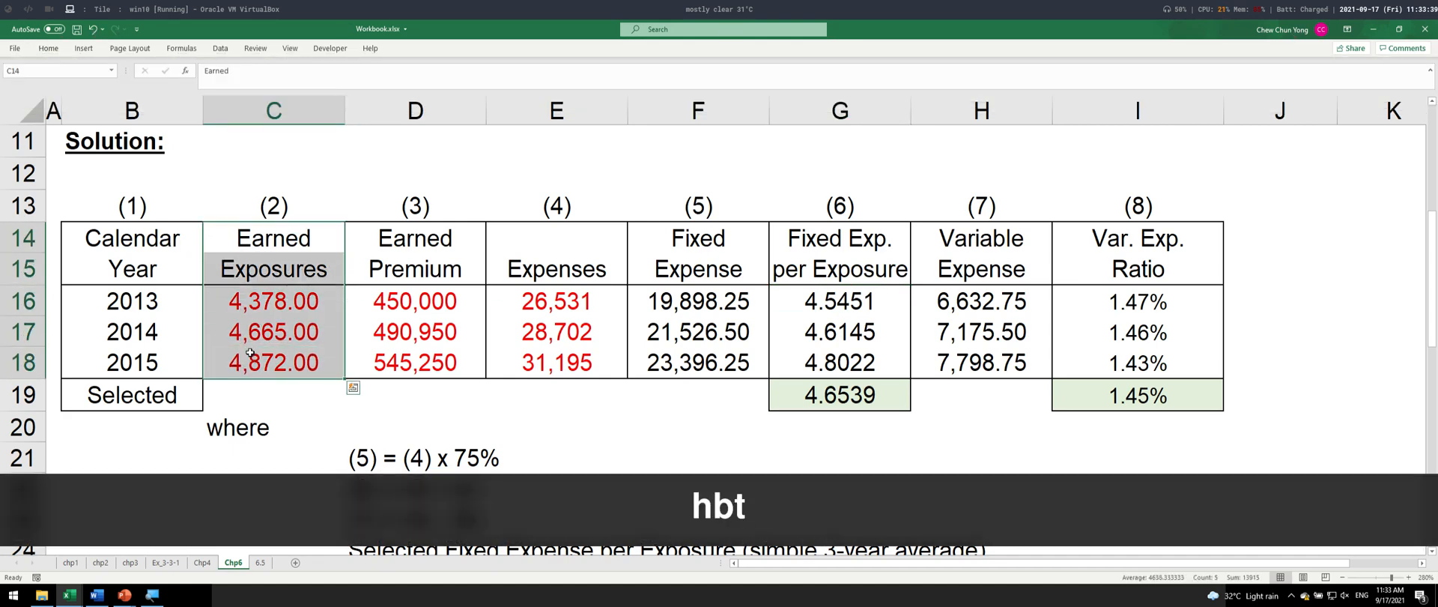
# - Copy the full table range B13:I19 and switch to the Word document
pyautogui.moveTo(174, 193); pyautogui.dragTo(1217, 405)
pyautogui.hotkey('ctrl', 'c')
pyautogui.hotkey('alt', 'Tab')
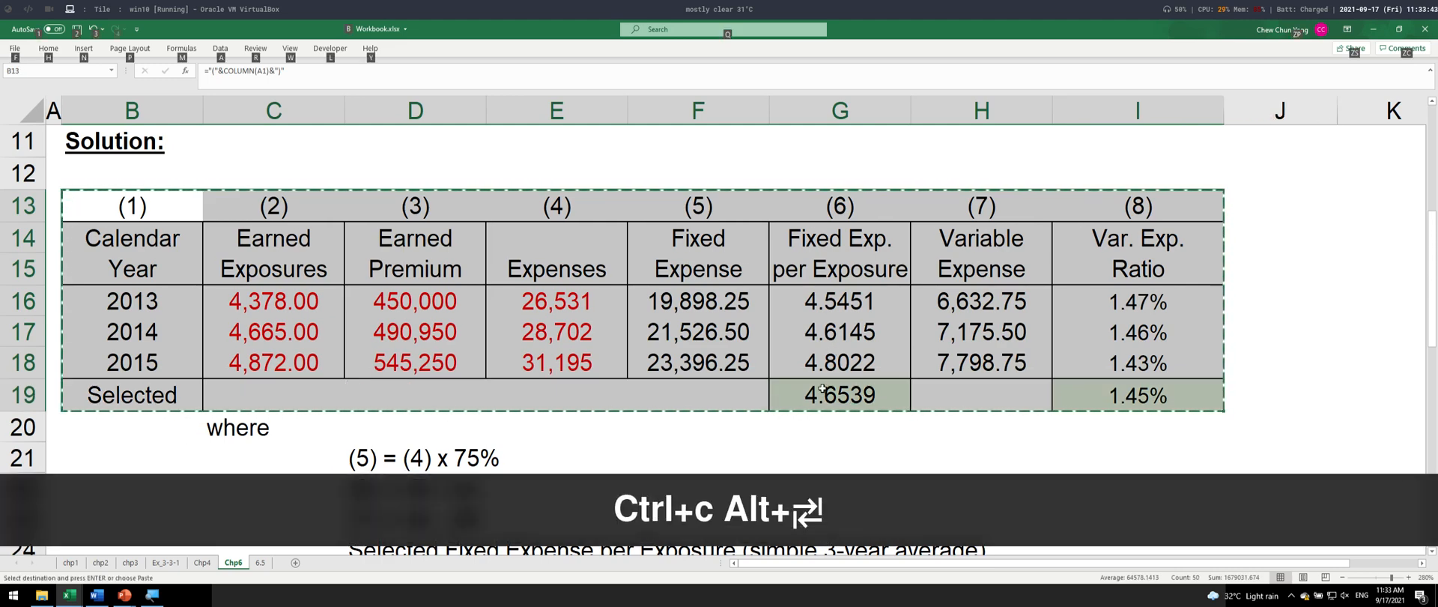
pyautogui.hotkey('alt', 'Tab')
pyautogui.press('Escape')
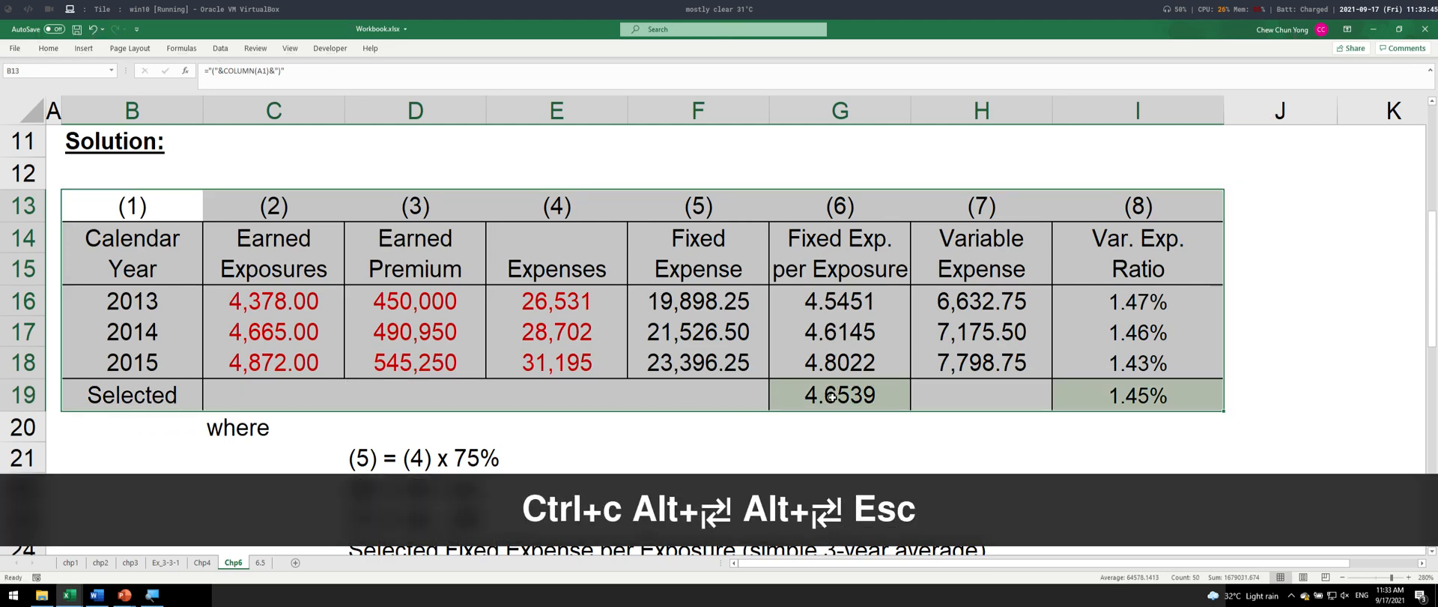
pyautogui.hotkey('ctrl', 'c')
pyautogui.hotkey('alt', 'Tab')
pyautogui.hotkey('alt', 'Tab')
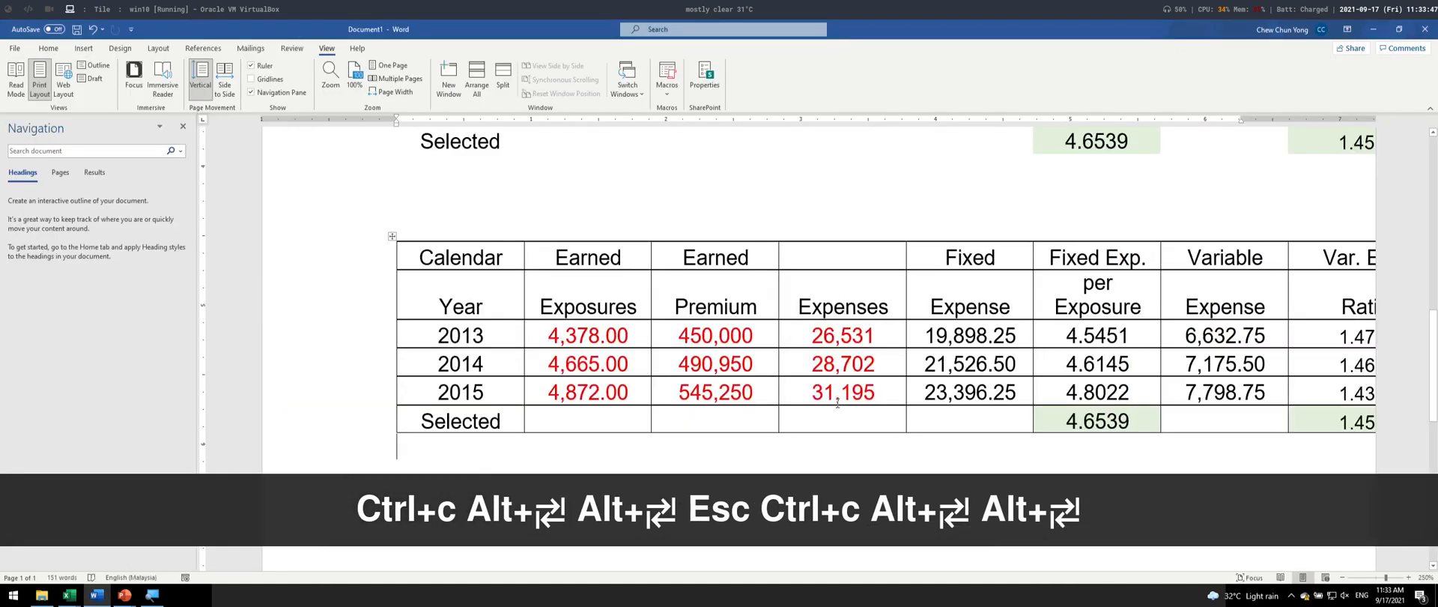
# - Add two blank lines below the existing Word table and paste the copied Excel table there
pyautogui.scroll(-3, 838, 403)
pyautogui.press('Return')
pyautogui.press('Return')
pyautogui.hotkey('ctrl', 'v')
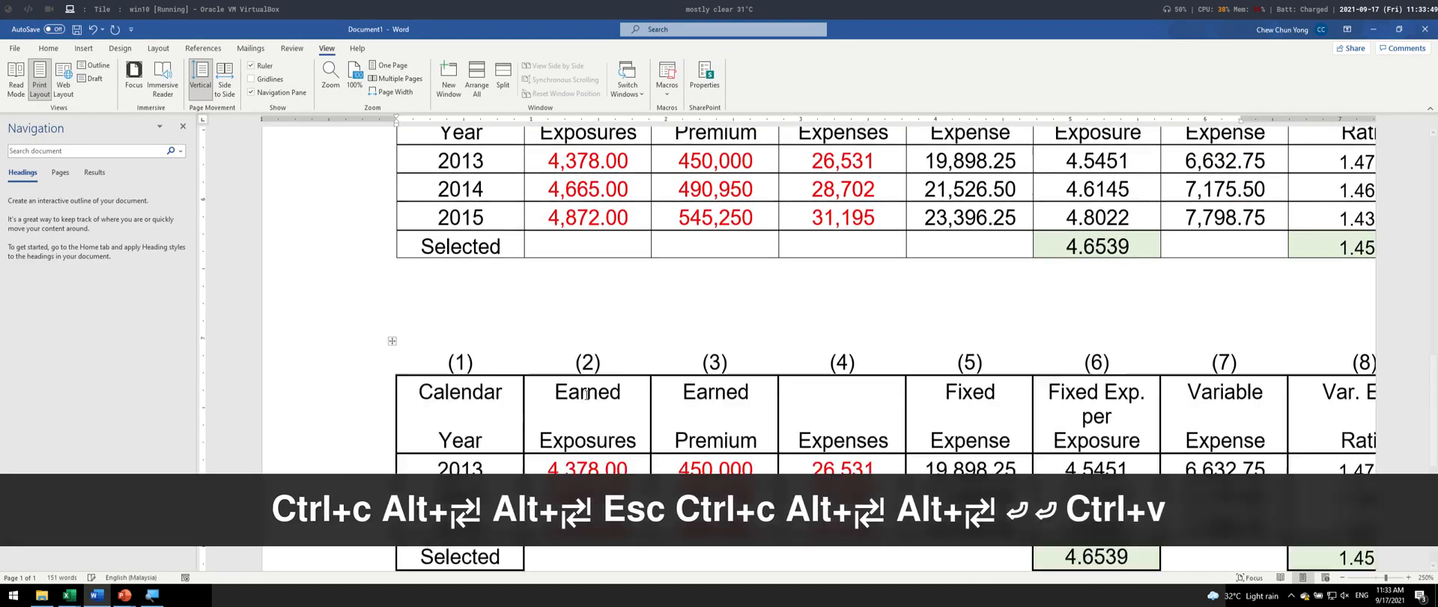
pyautogui.scroll(-3, 585, 395)
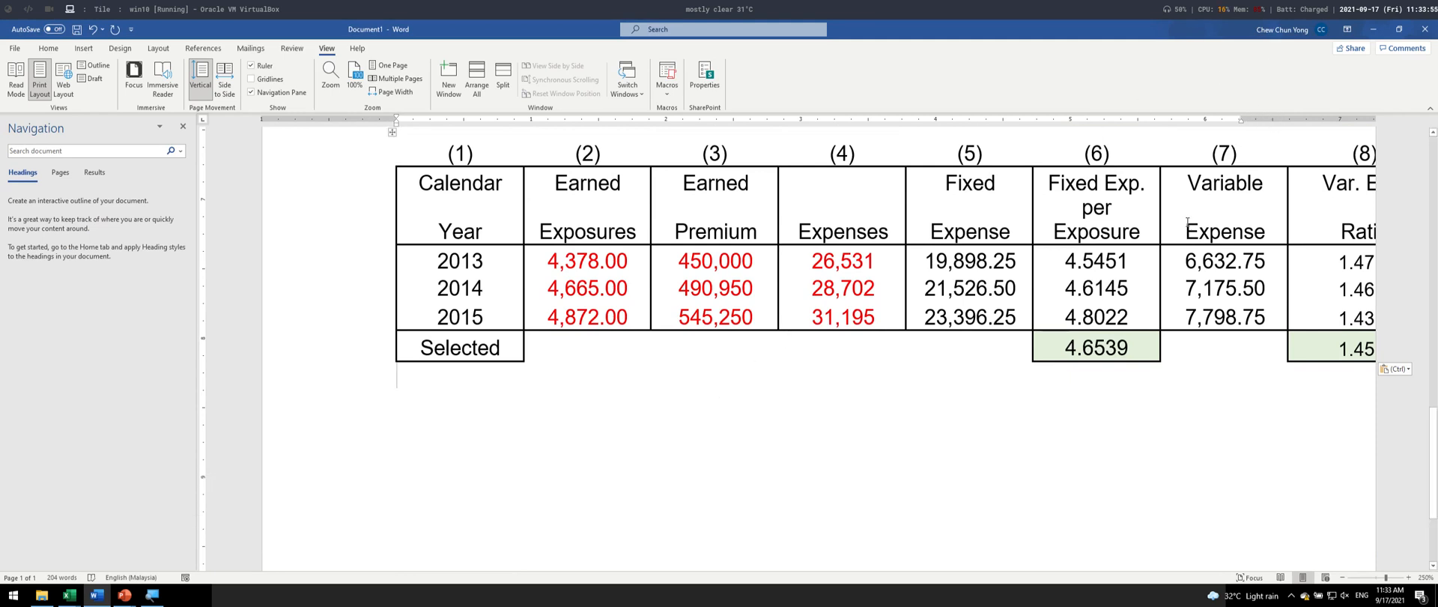
# - Try narrowing the Expenses column of the pasted table by moving its right boundary, and undo the change
pyautogui.click(841, 317)
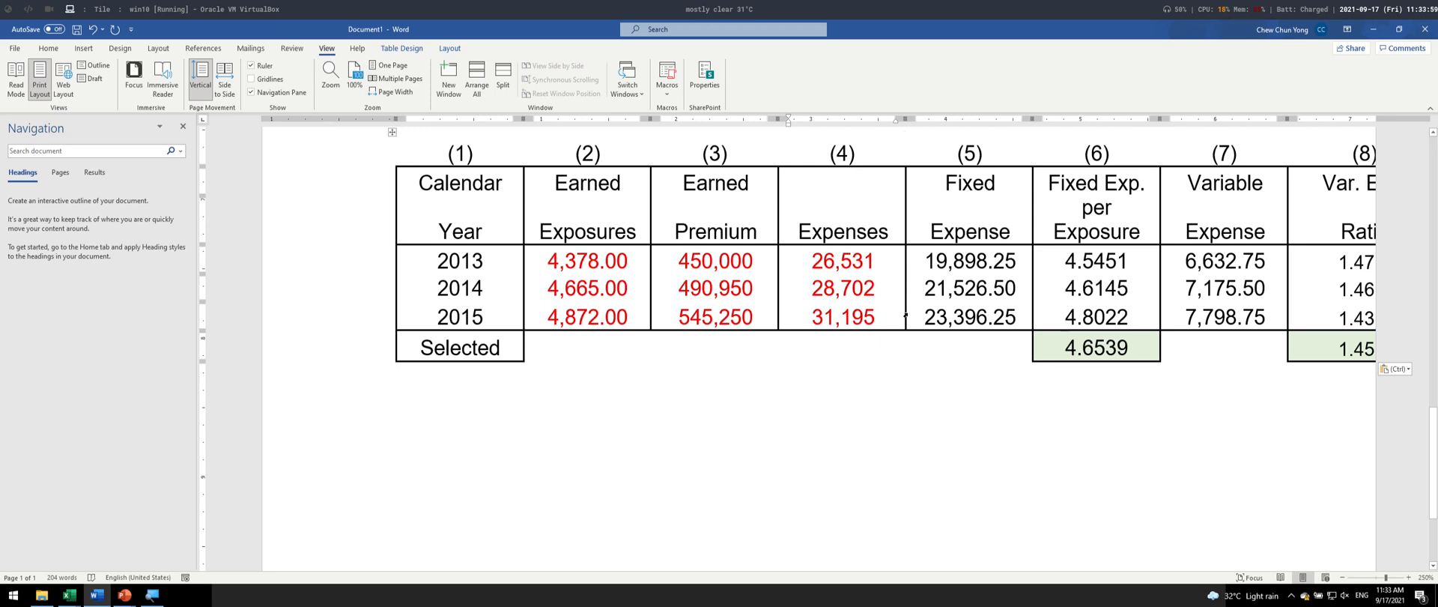
pyautogui.moveTo(905, 314); pyautogui.dragTo(889, 315)
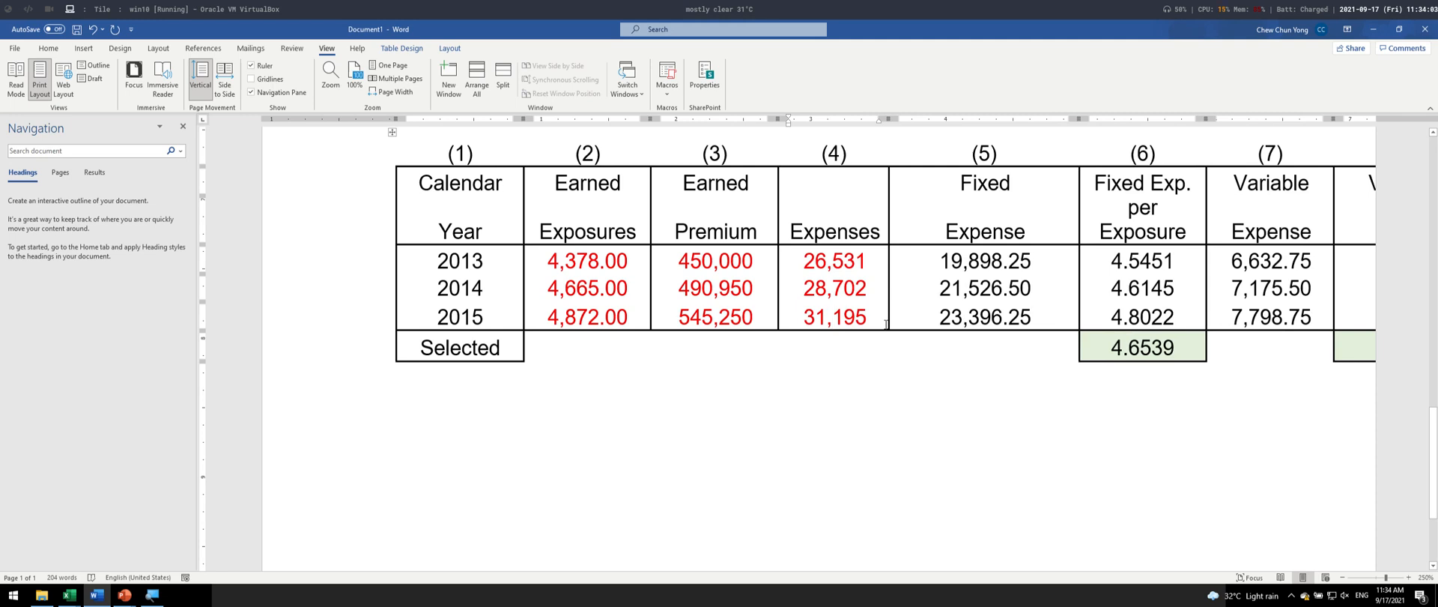
pyautogui.hotkey('ctrl', 'z')
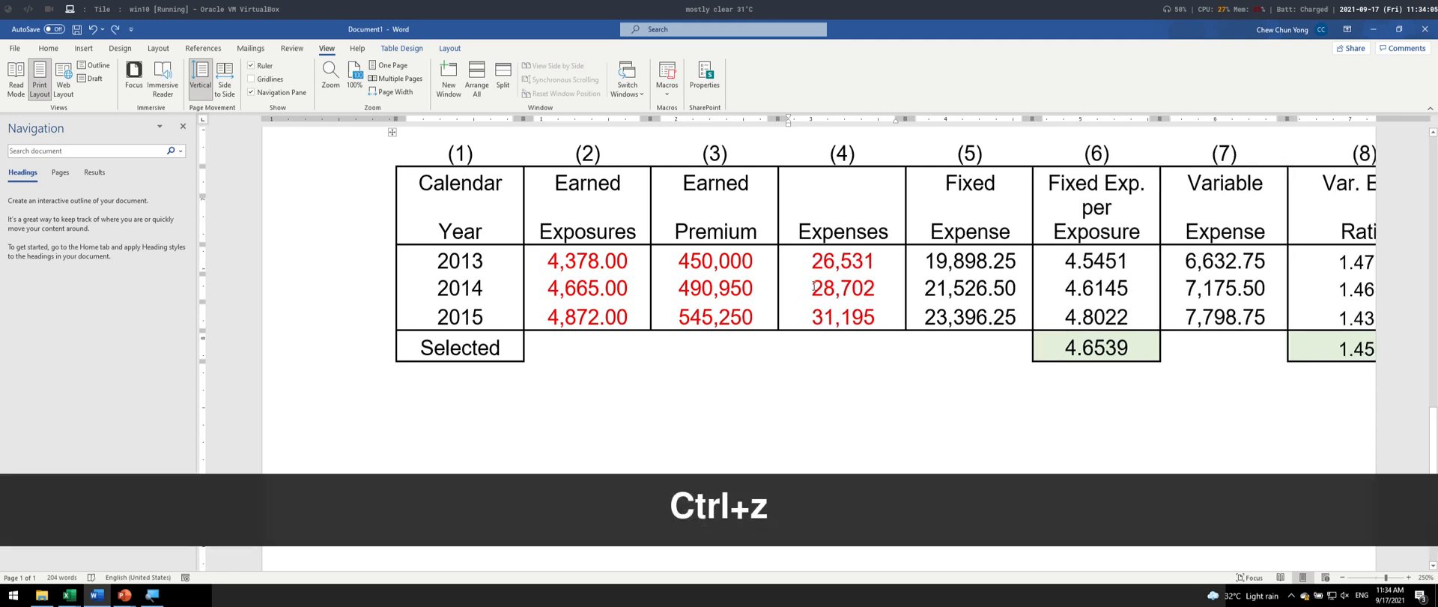
# - Insert a page break below the last pasted table
pyautogui.scroll(-3, 814, 285)
pyautogui.click(742, 366)
pyautogui.hotkey('ctrl', 'Return')
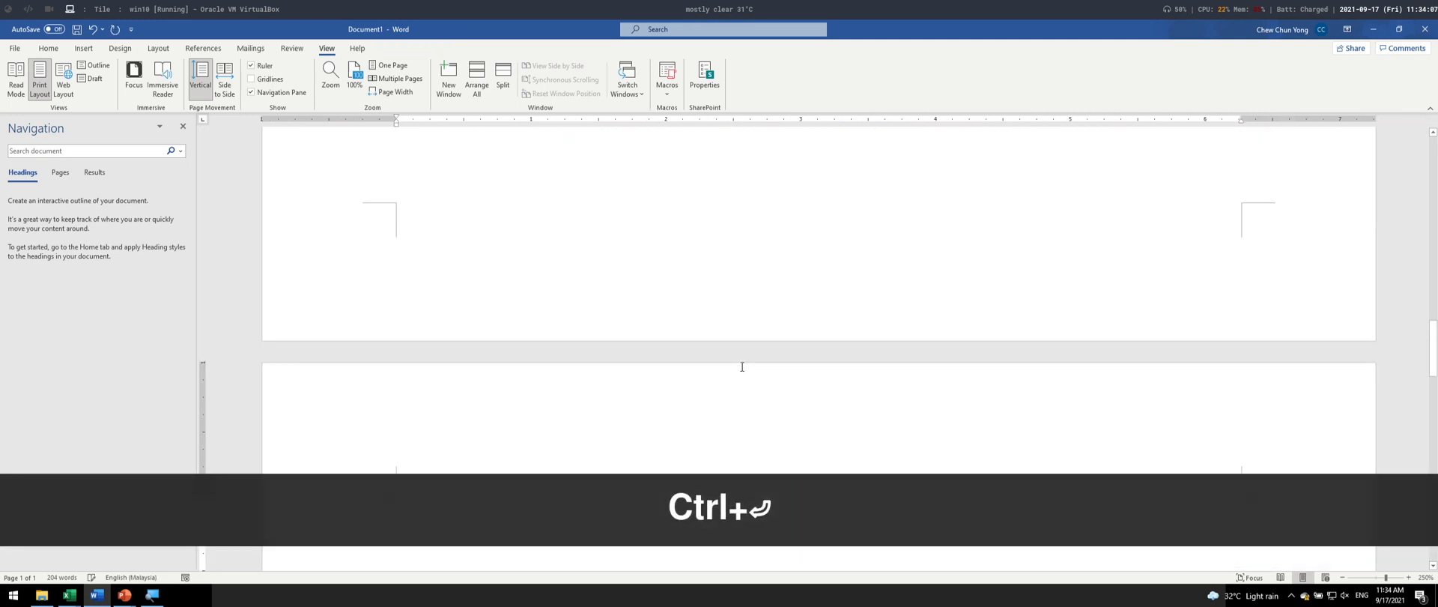
# - Copy columns (1) to (5) of the Excel table, B13:F19, and paste them onto the new page in Word
pyautogui.hotkey('alt', 'Tab')
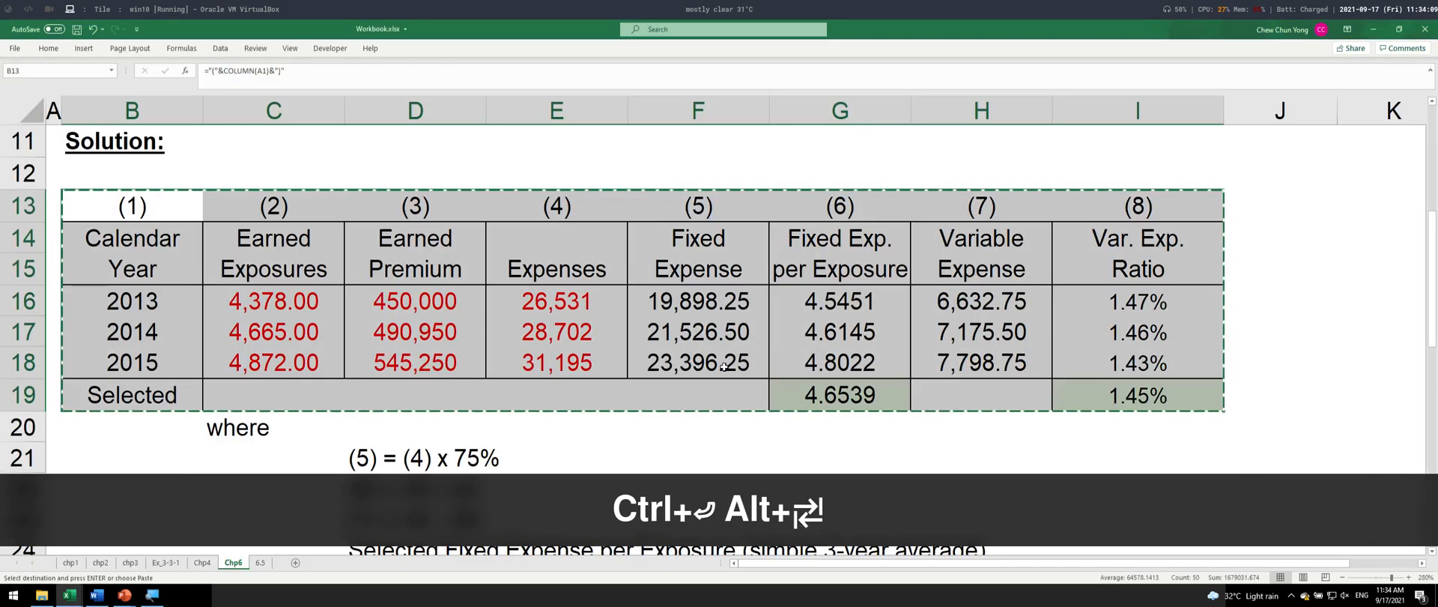
pyautogui.press('Escape')
pyautogui.moveTo(120, 212); pyautogui.dragTo(742, 398)
pyautogui.hotkey('alt', 'Tab')
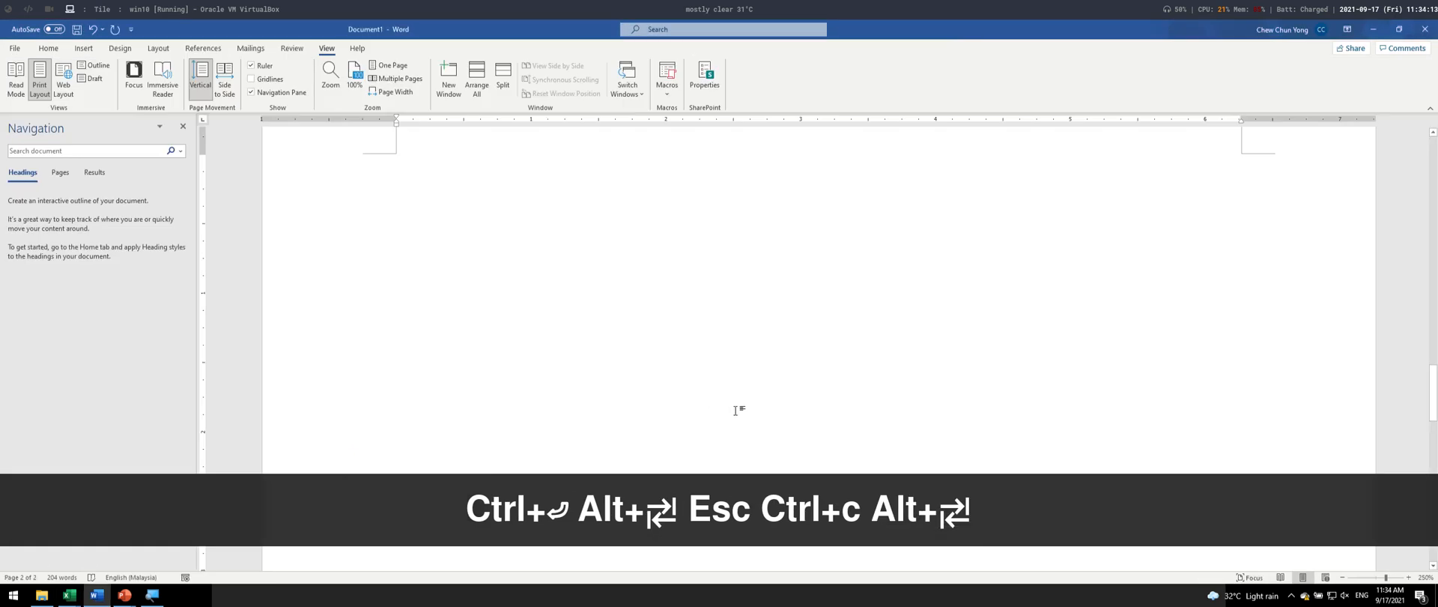
pyautogui.hotkey('ctrl', 'v')
# - Try pasting columns (6) to (8) of the Excel table below the first part in Word, and undo the paste
pyautogui.hotkey('alt', 'Tab')
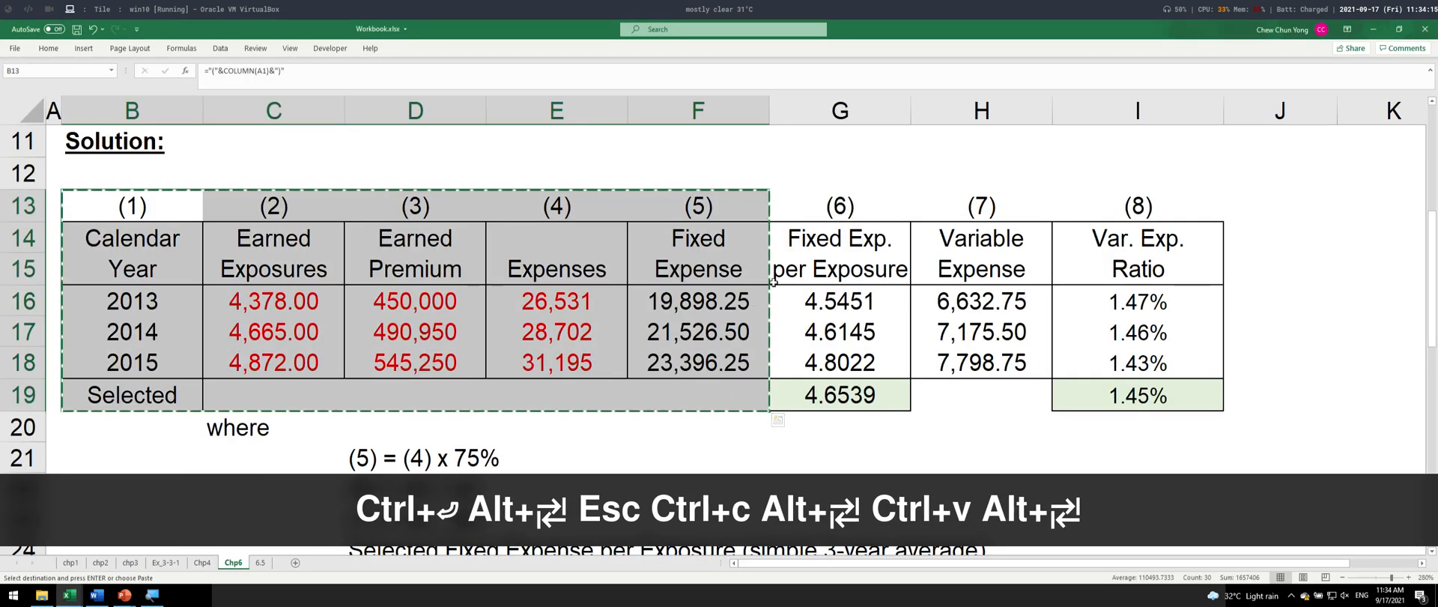
pyautogui.moveTo(822, 215); pyautogui.dragTo(1096, 396)
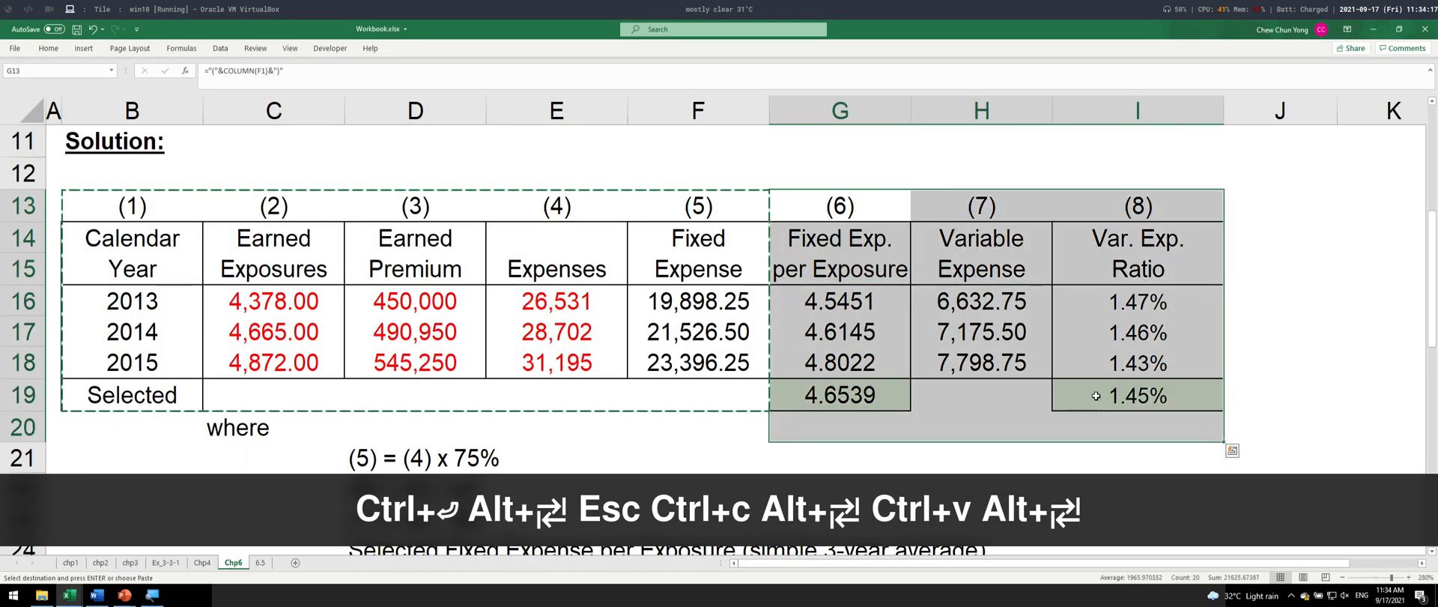
pyautogui.hotkey('ctrl', 'c')
pyautogui.hotkey('alt', 'Tab')
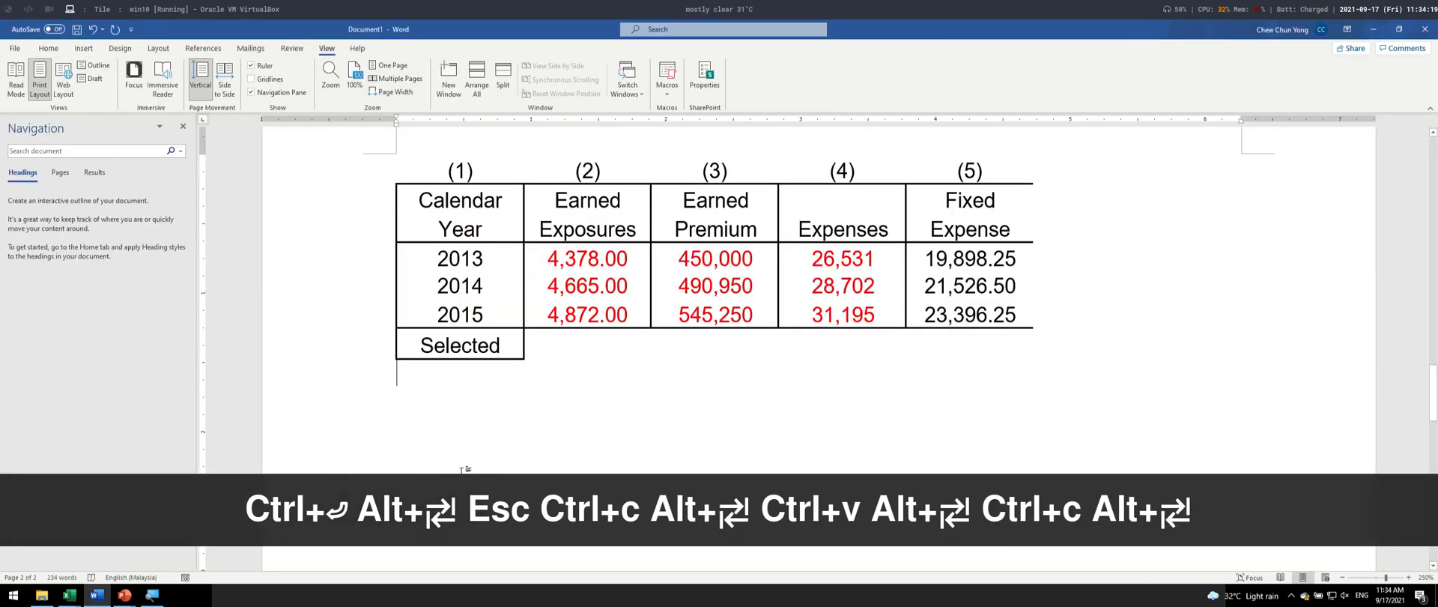
pyautogui.press('Return')
pyautogui.hotkey('ctrl', 'v')
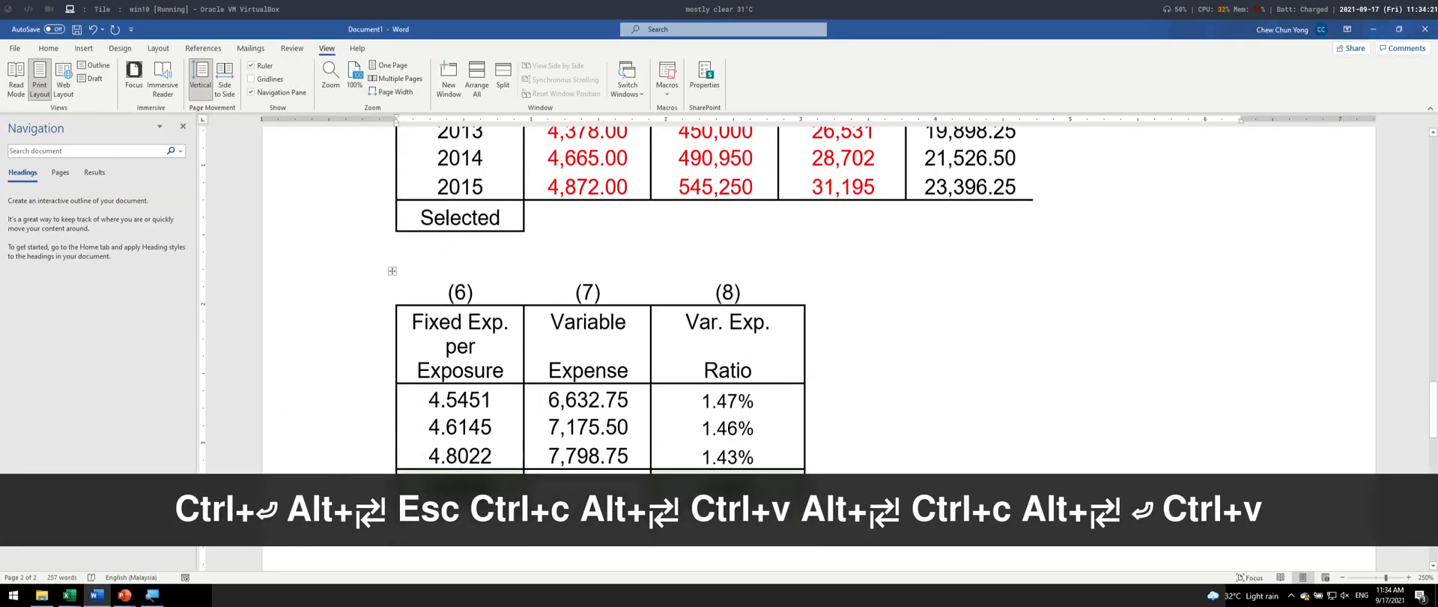
pyautogui.hotkey('ctrl', 'z')
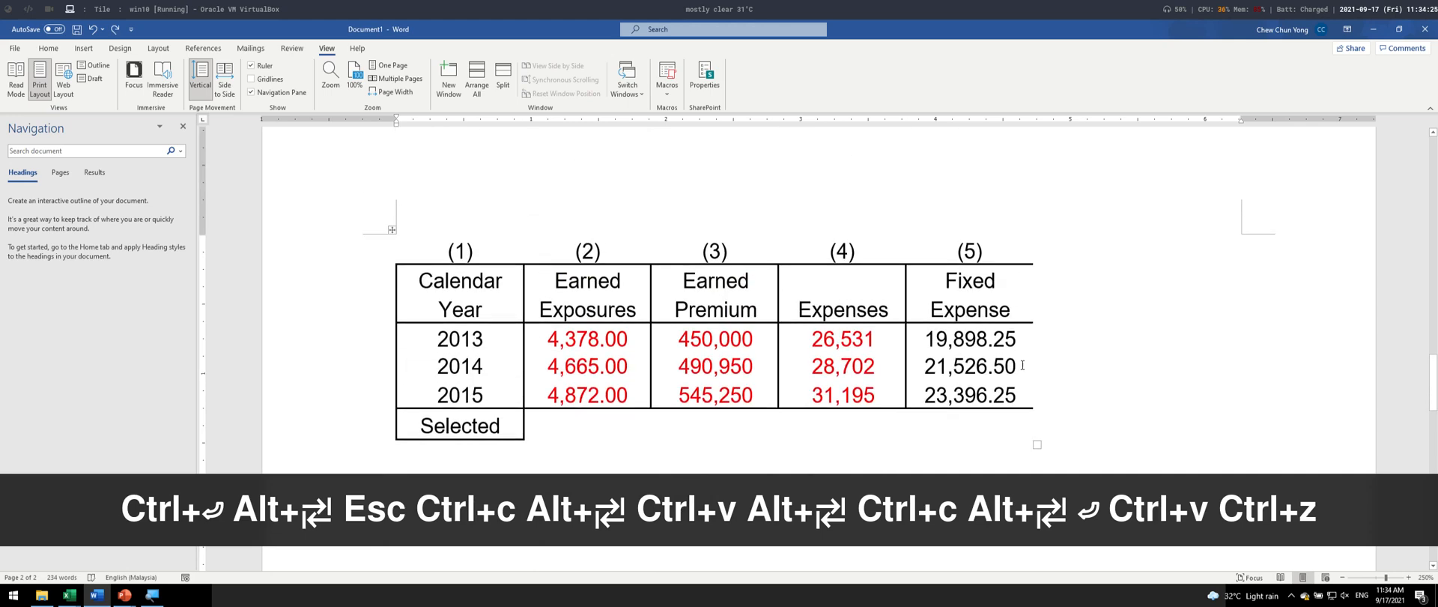
# - Switch back to Excel and apply a thick outside border to the Fixed Expense column F14:F18
pyautogui.hotkey('alt', 'Tab')
pyautogui.press('Escape')
pyautogui.click(951, 252)
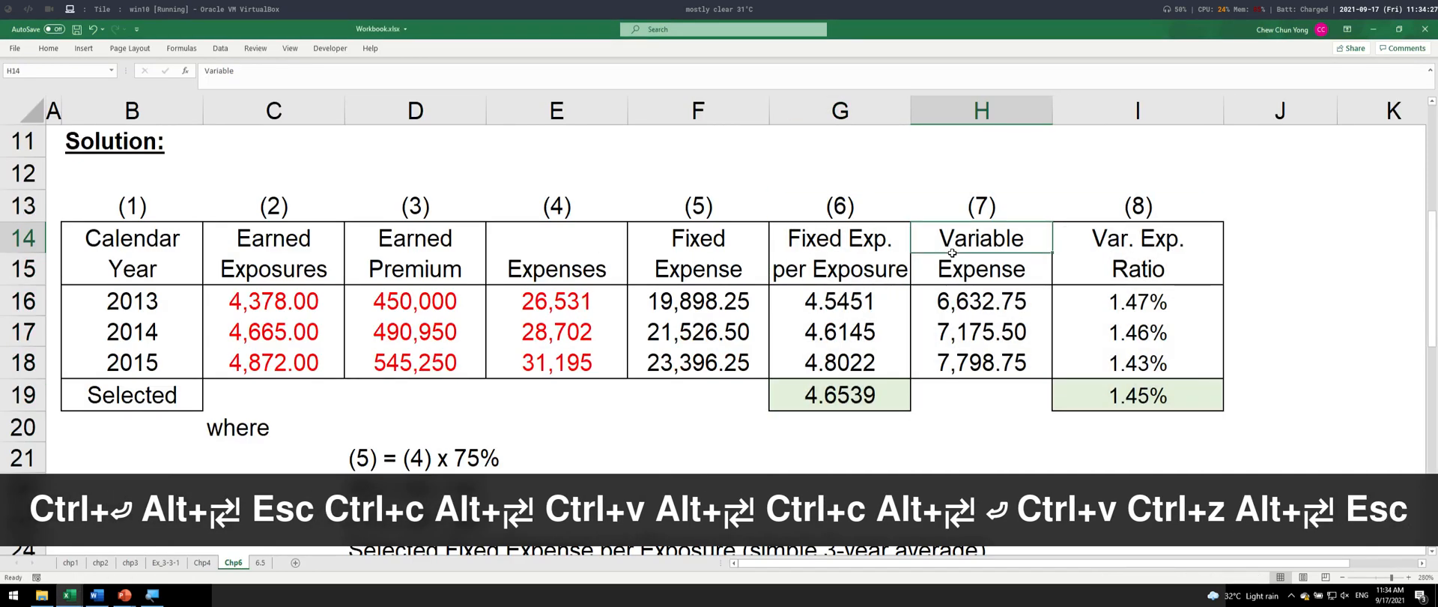
pyautogui.moveTo(952, 253); pyautogui.dragTo(952, 353)
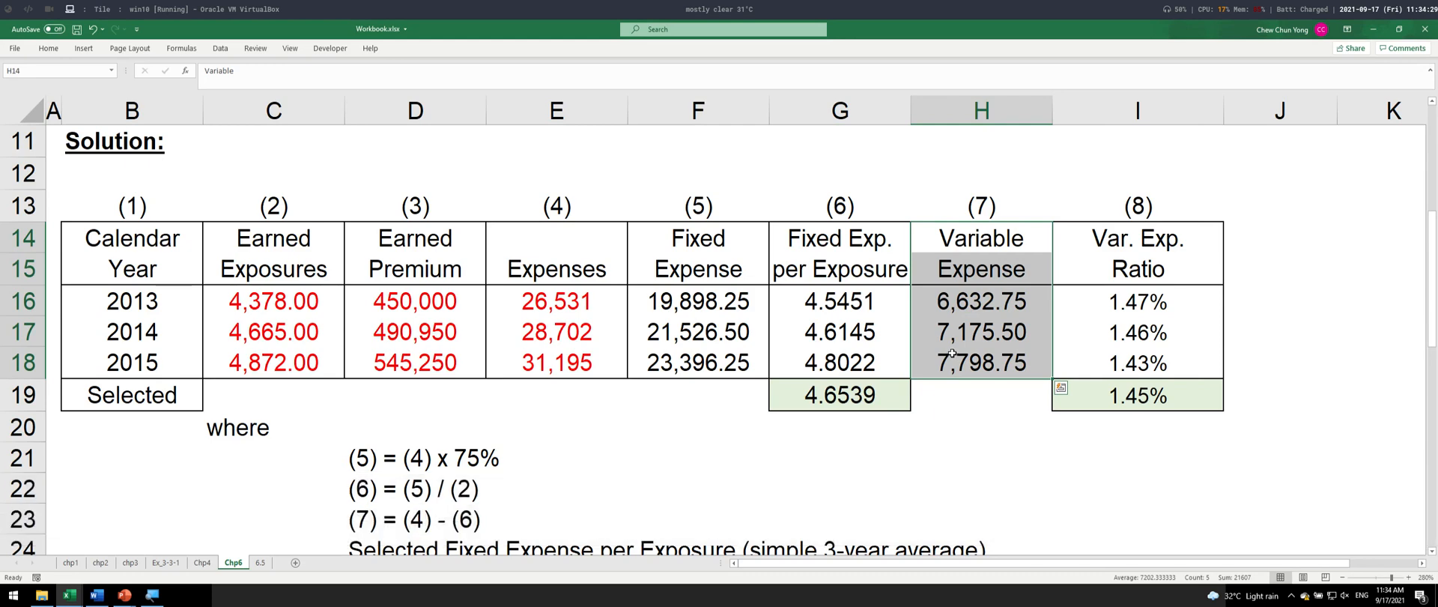
pyautogui.moveTo(790, 253); pyautogui.dragTo(819, 400)
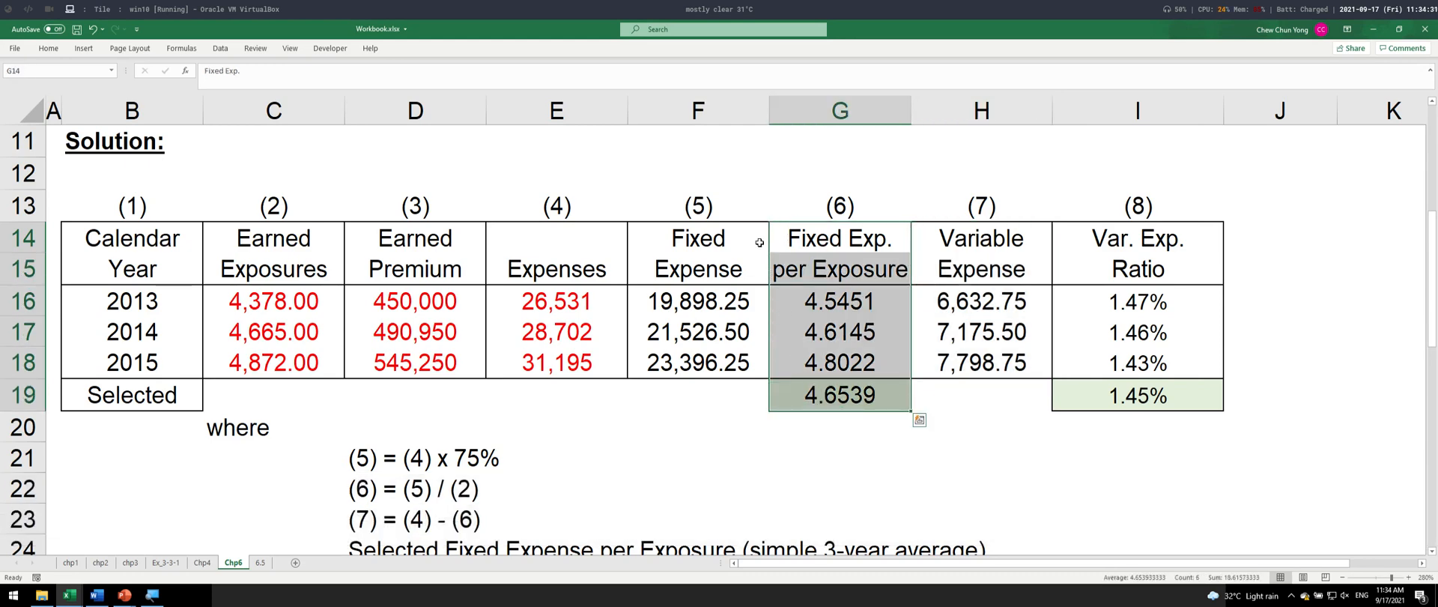
pyautogui.moveTo(759, 243); pyautogui.dragTo(735, 378)
pyautogui.hotkey('alt', 'h')
pyautogui.press('b')
pyautogui.press('t')
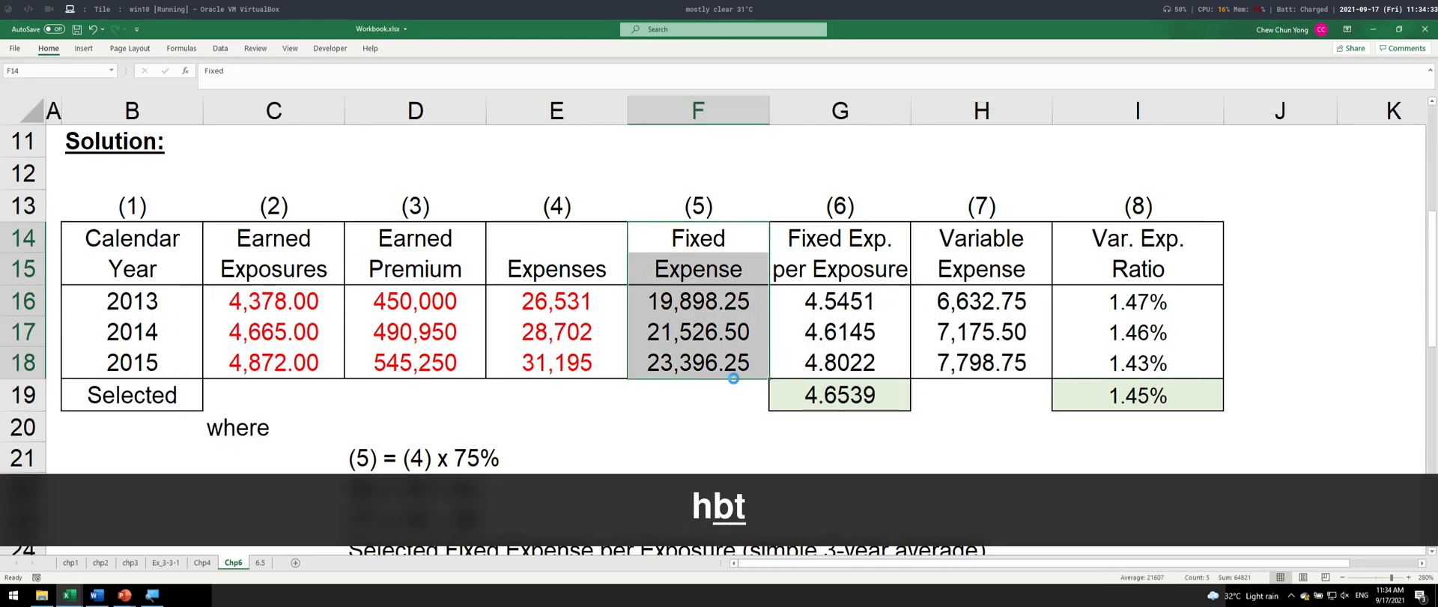
# - Copy the range B13:F19 and paste it onto another new page in the Word document
pyautogui.moveTo(125, 207); pyautogui.dragTo(694, 388)
pyautogui.hotkey('ctrl', 'c')
pyautogui.hotkey('alt', 'Tab')
pyautogui.scroll(-3, 669, 432)
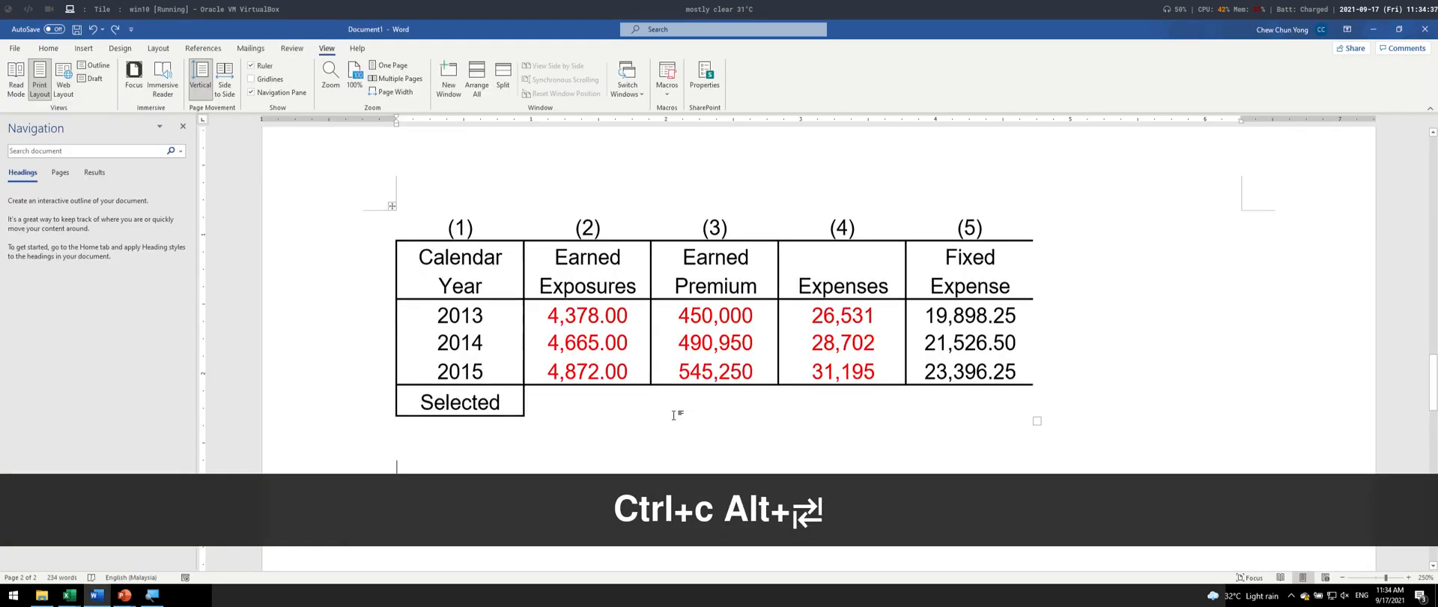
pyautogui.hotkey('ctrl', 'Return')
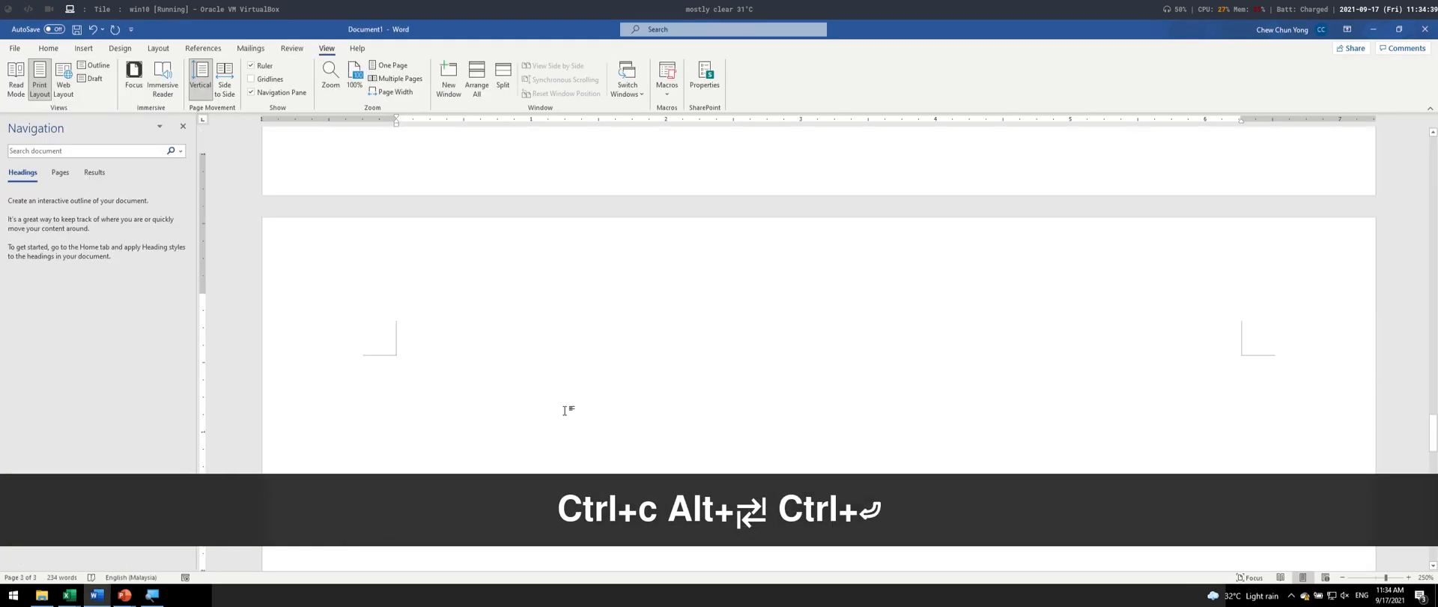
pyautogui.hotkey('ctrl', 'v')
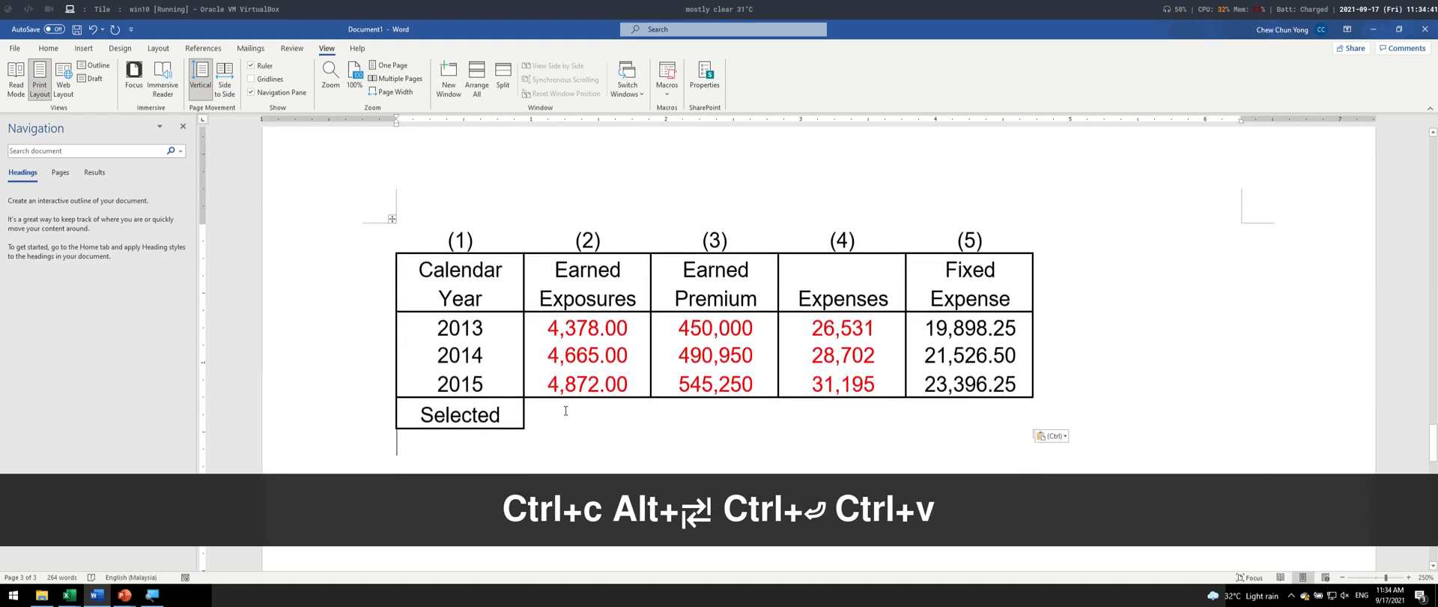
# - Switch back to Excel and hide columns C to F
pyautogui.hotkey('alt', 'Tab')
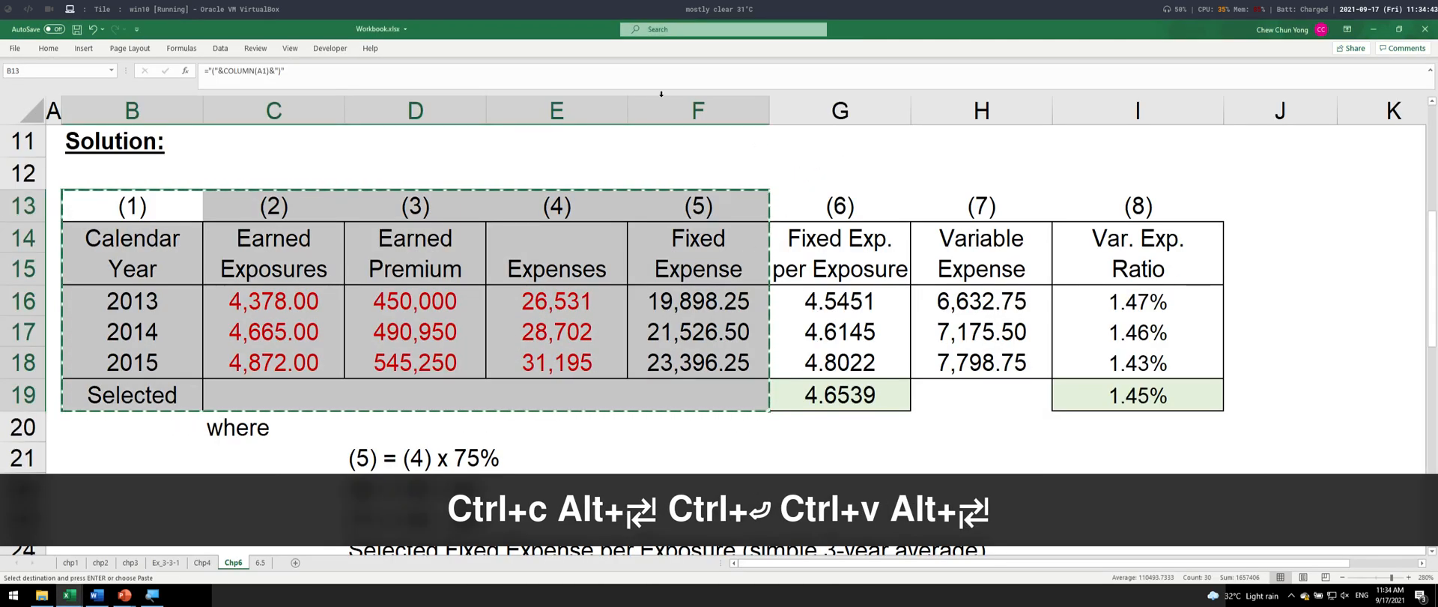
pyautogui.moveTo(699, 110); pyautogui.dragTo(278, 114)
pyautogui.rightClick(278, 113)
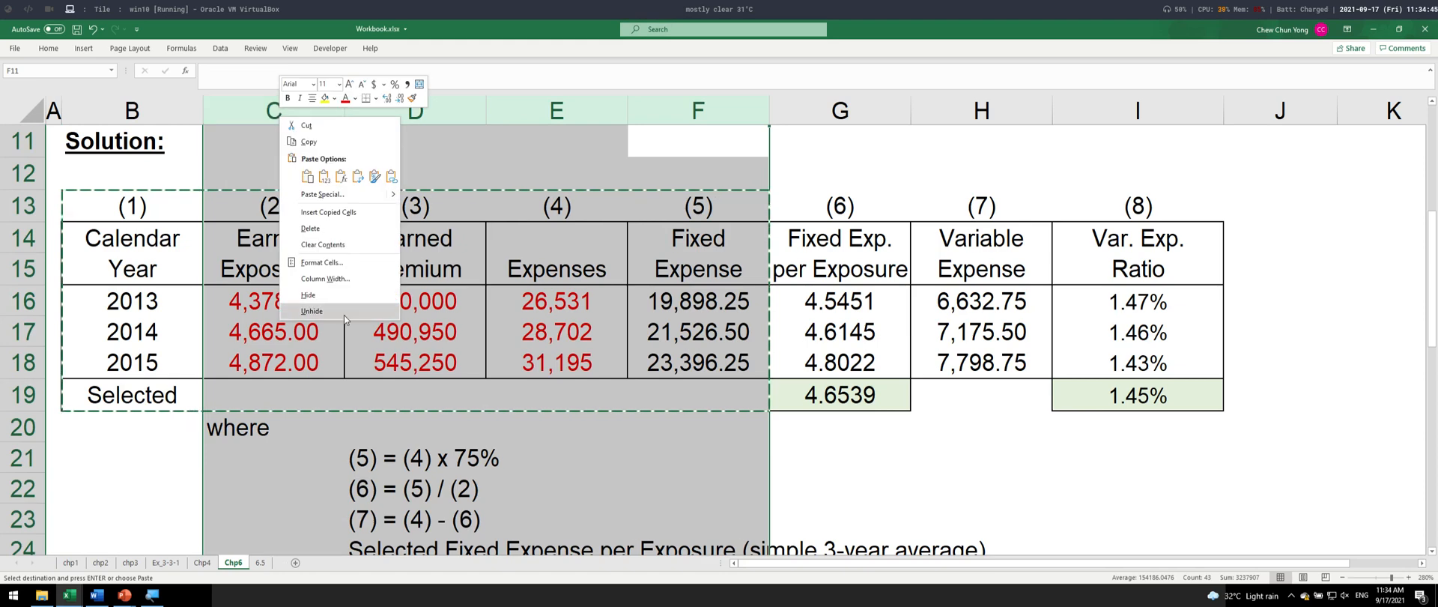
pyautogui.click(348, 294)
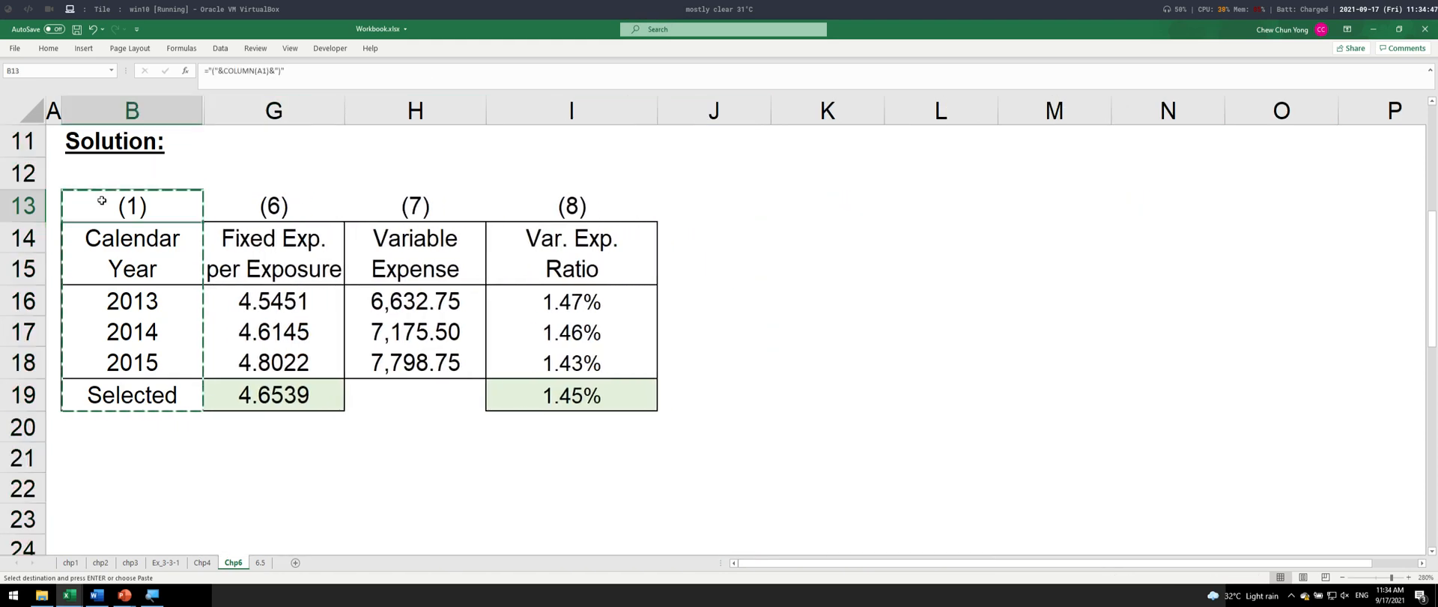
# - Copy the visible table with columns (1) and (6) to (8), and paste it below the first part in Word
pyautogui.keyDown('shift'); pyautogui.click(620, 395); pyautogui.keyUp('shift')
pyautogui.hotkey('ctrl', 'c')
pyautogui.hotkey('alt', 'Tab')
pyautogui.scroll(-3, 562, 411)
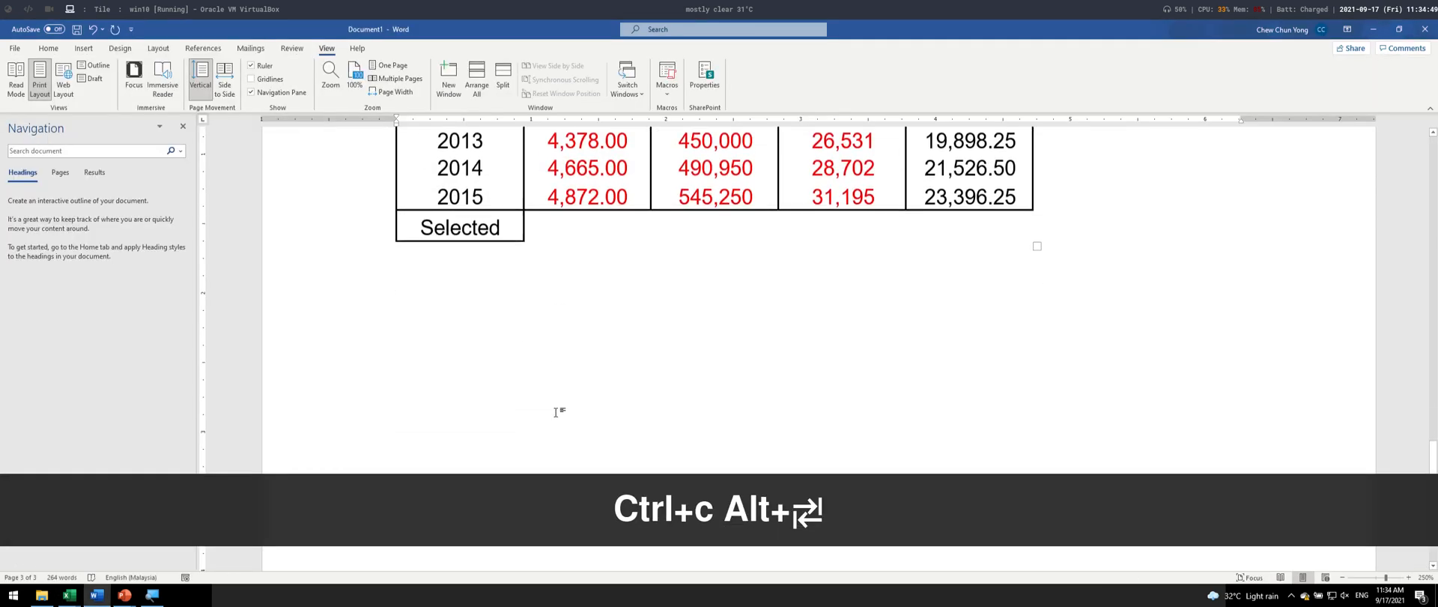
pyautogui.press('Return')
pyautogui.hotkey('ctrl', 'v')
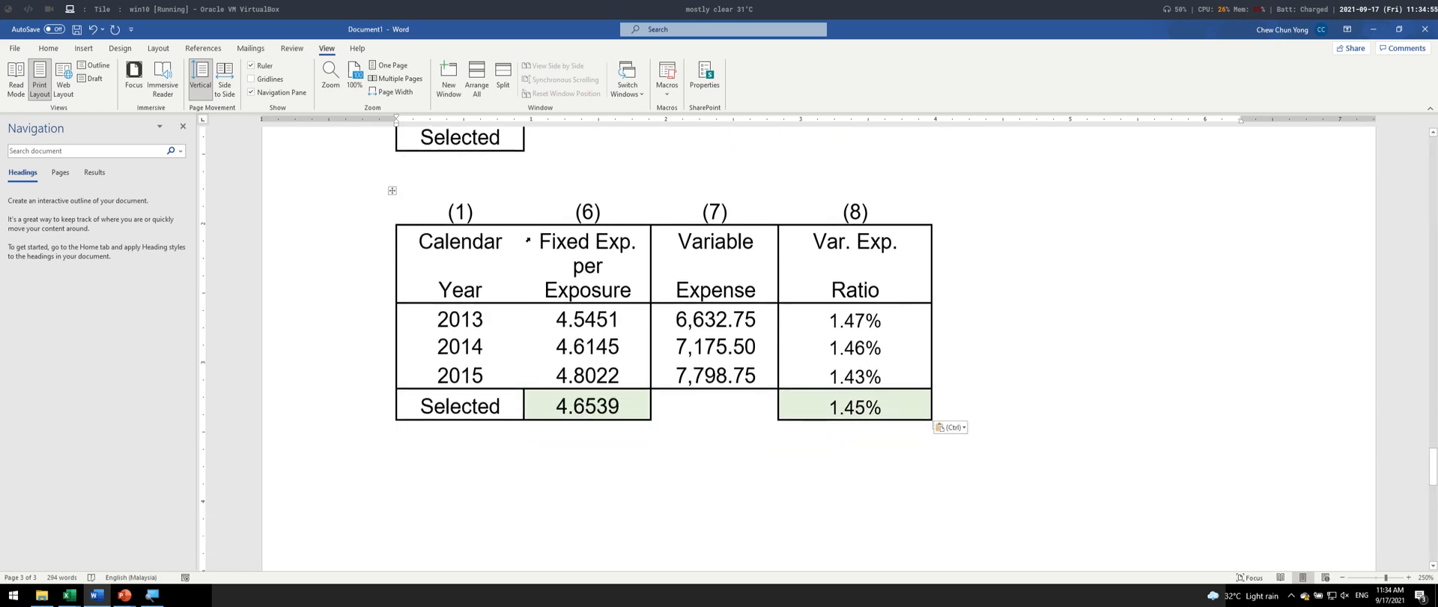
# - Return to Excel, cancel the copy selection and undo the hiding of columns C to F
pyautogui.hotkey('alt', 'Tab')
pyautogui.press('Escape')
pyautogui.moveTo(132, 239); pyautogui.dragTo(179, 403)
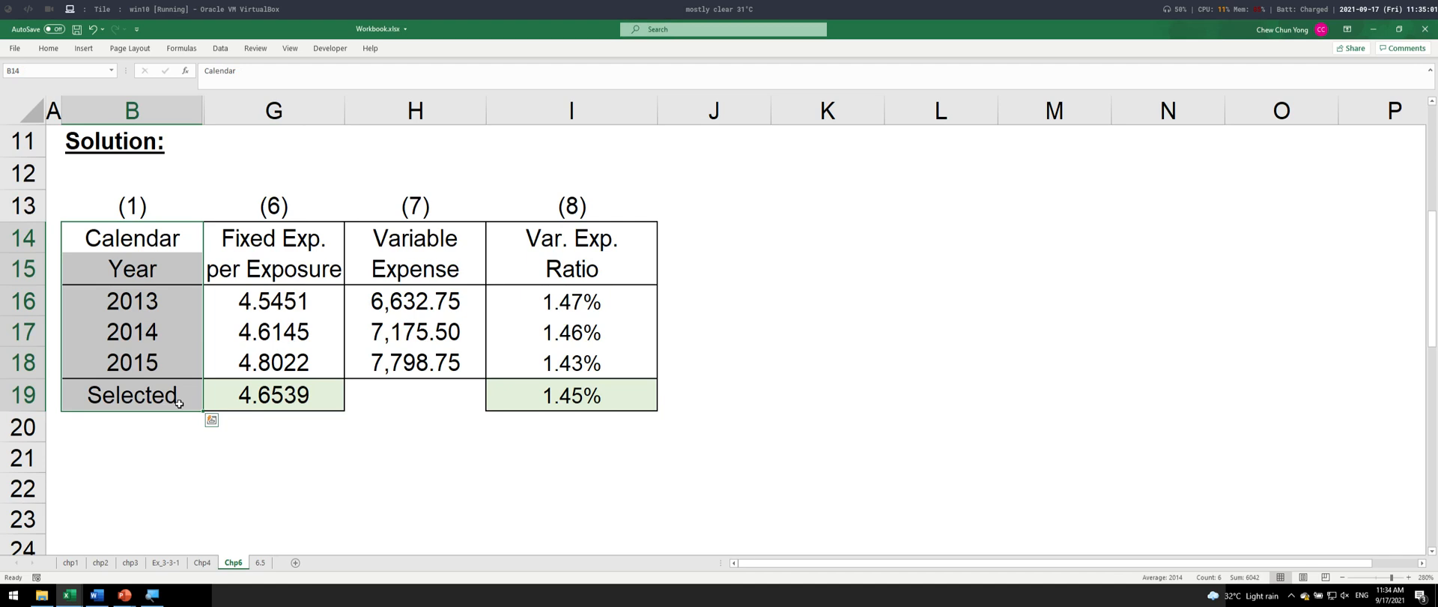
pyautogui.hotkey('ctrl', 'z')
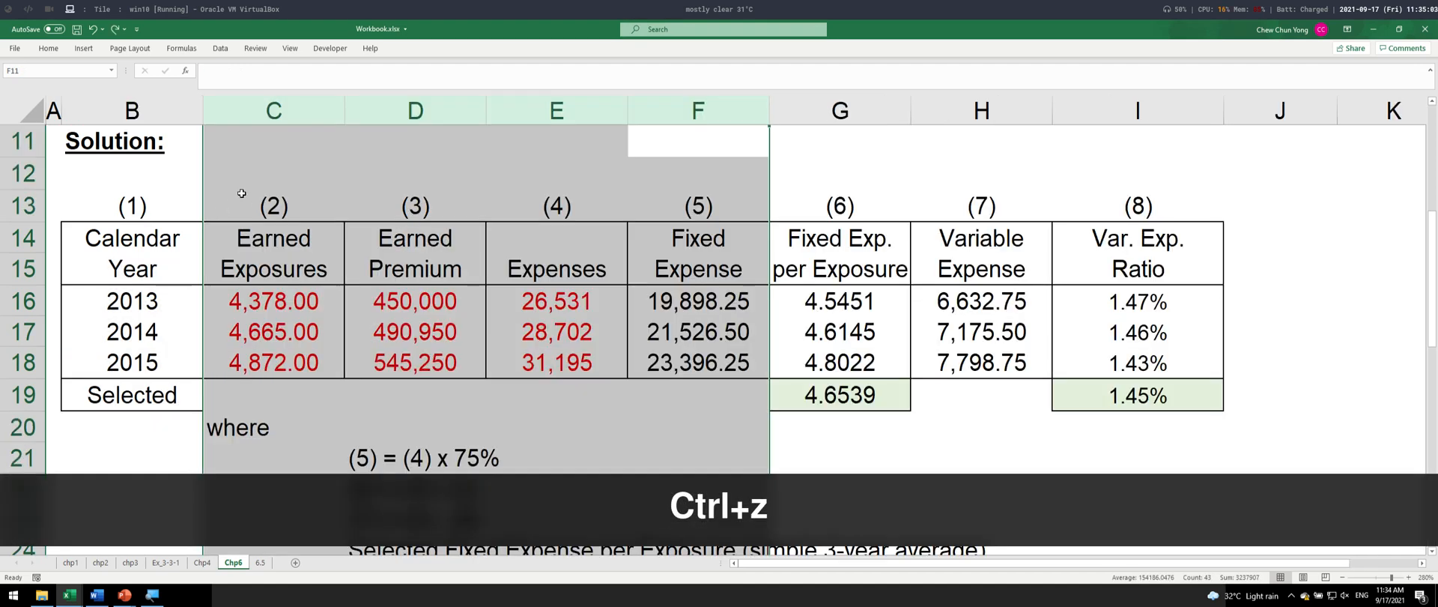
# - Apply a thick outside border to the Calendar Year column B14:B19
pyautogui.moveTo(269, 238); pyautogui.dragTo(271, 334)
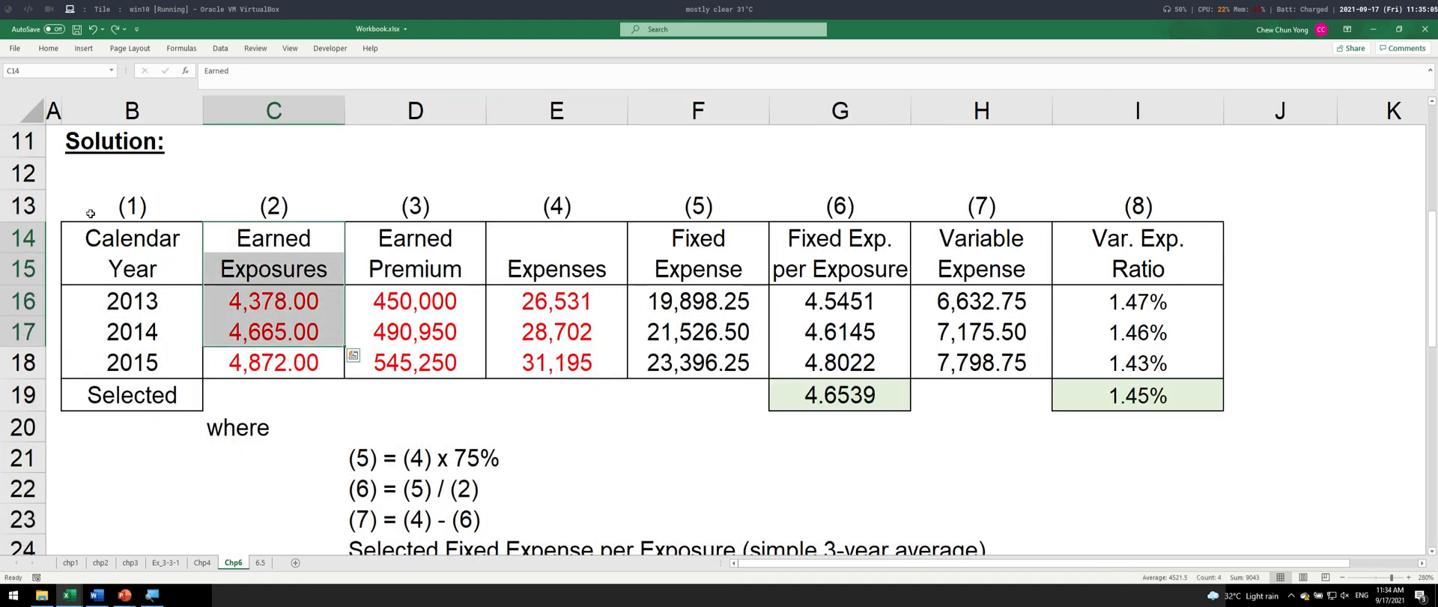
pyautogui.moveTo(102, 233); pyautogui.dragTo(133, 399)
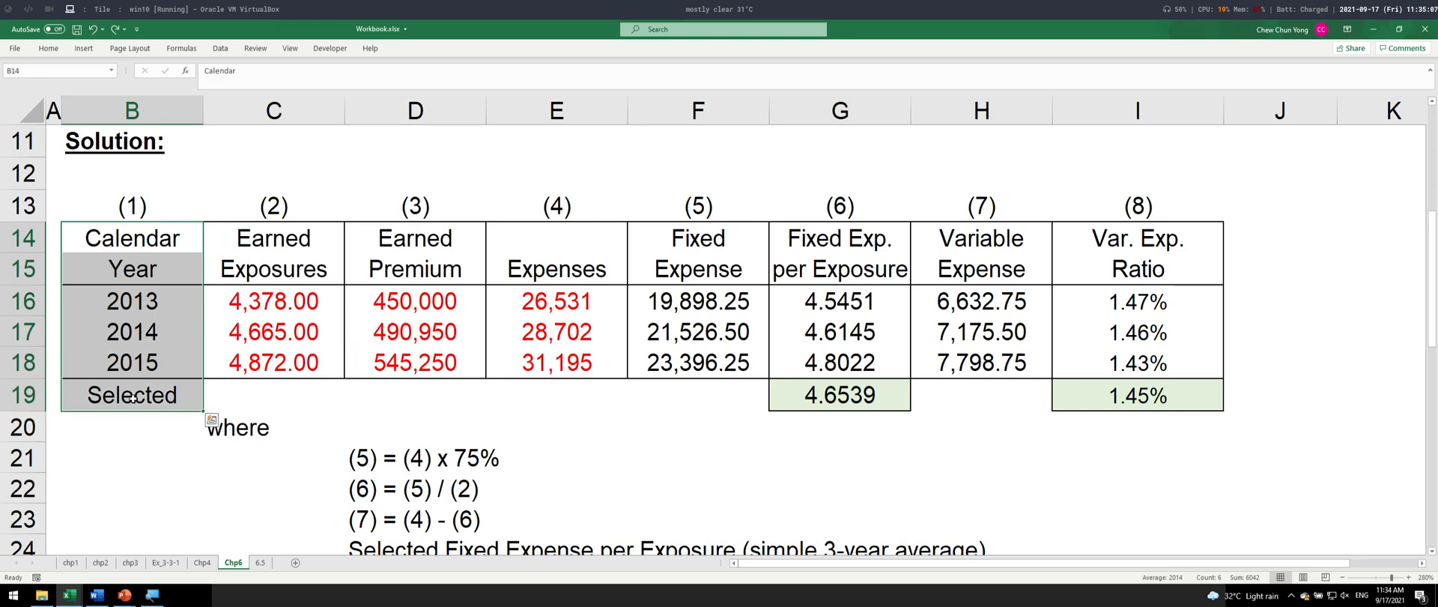
pyautogui.hotkey('alt', 'h')
pyautogui.press('b')
pyautogui.press('t')
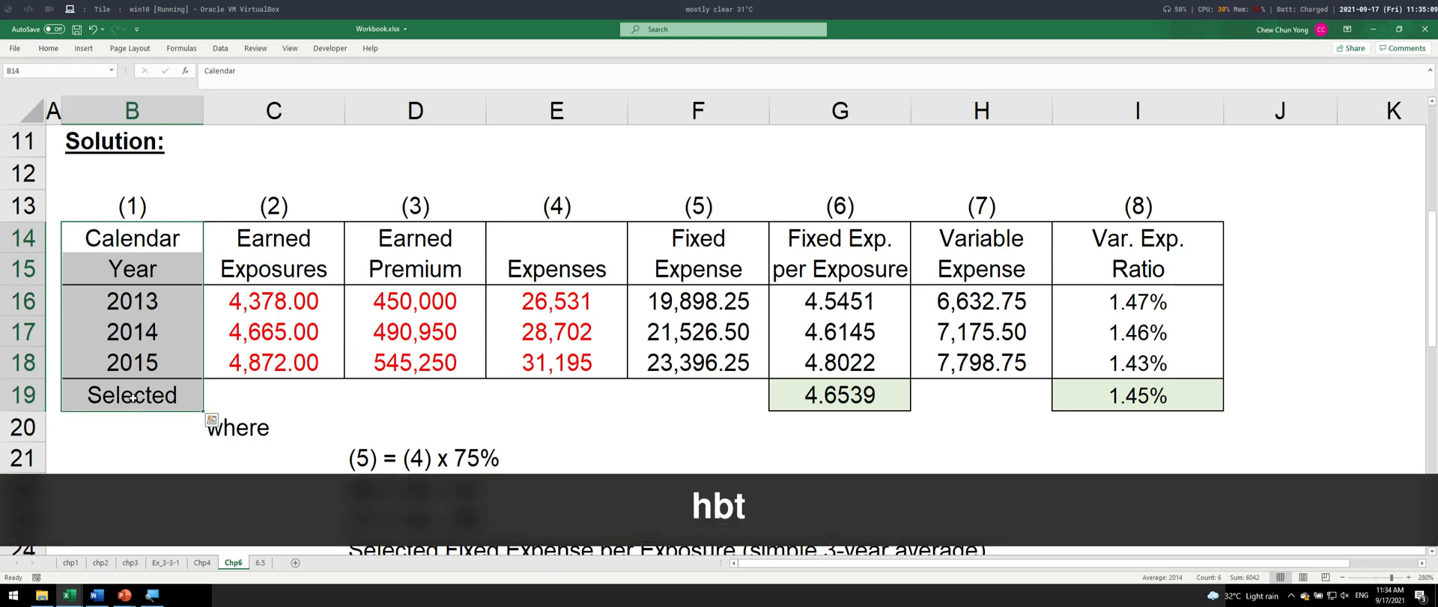
# - Hide columns C to F and copy the visible table with columns (1) and (6) to (8), including the numbering row
pyautogui.moveTo(240, 111); pyautogui.dragTo(719, 111)
pyautogui.rightClick(739, 105)
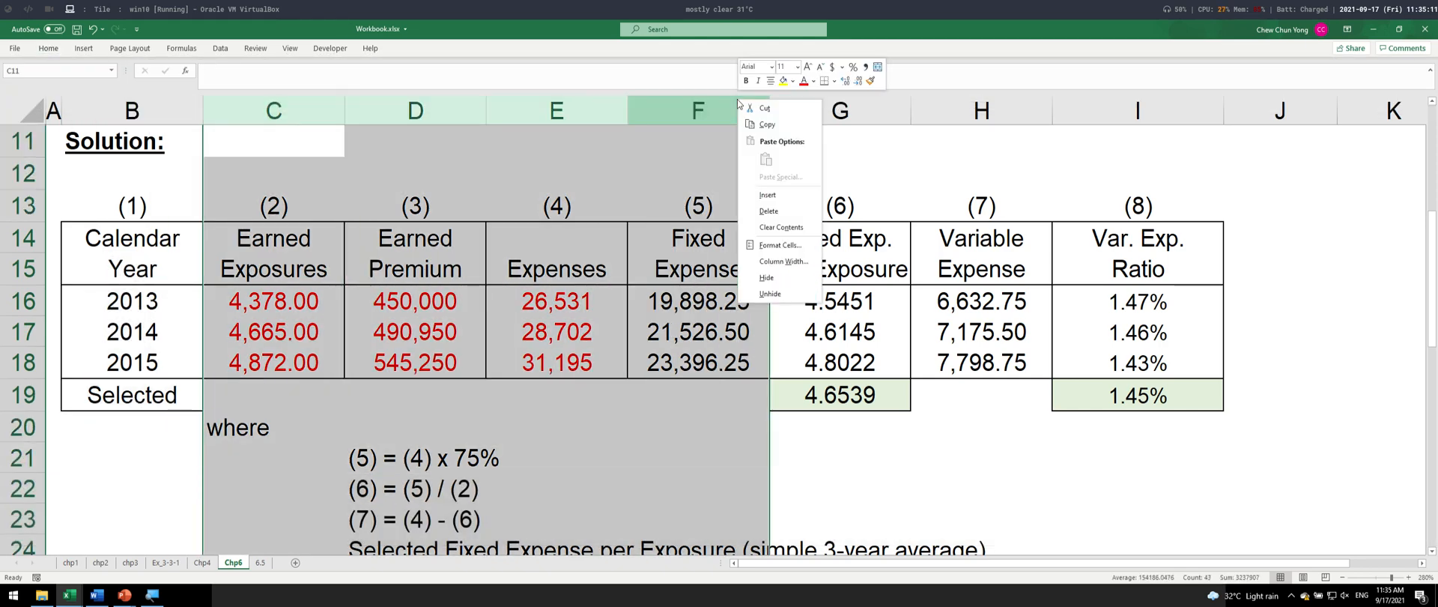
pyautogui.click(782, 212)
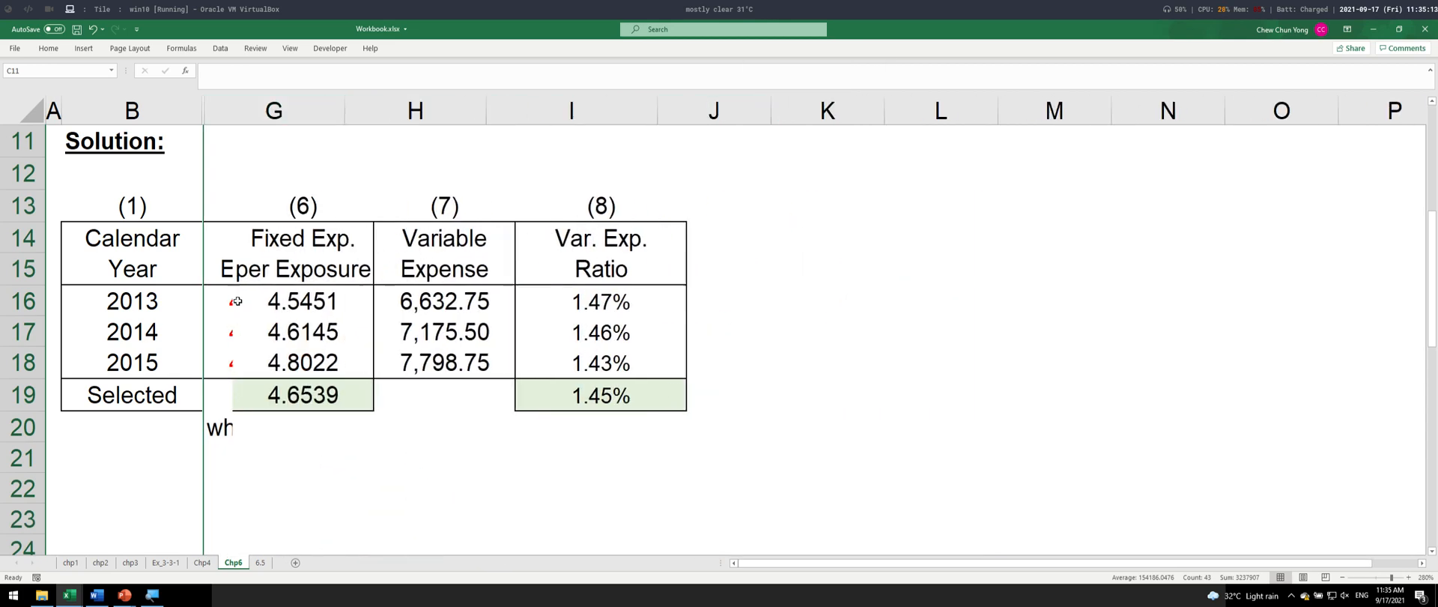
pyautogui.click(152, 217)
pyautogui.hotkey('ctrl', 'shift', 'Right')
pyautogui.hotkey('ctrl', 'shift', 'Down')
pyautogui.hotkey('ctrl', 'c')
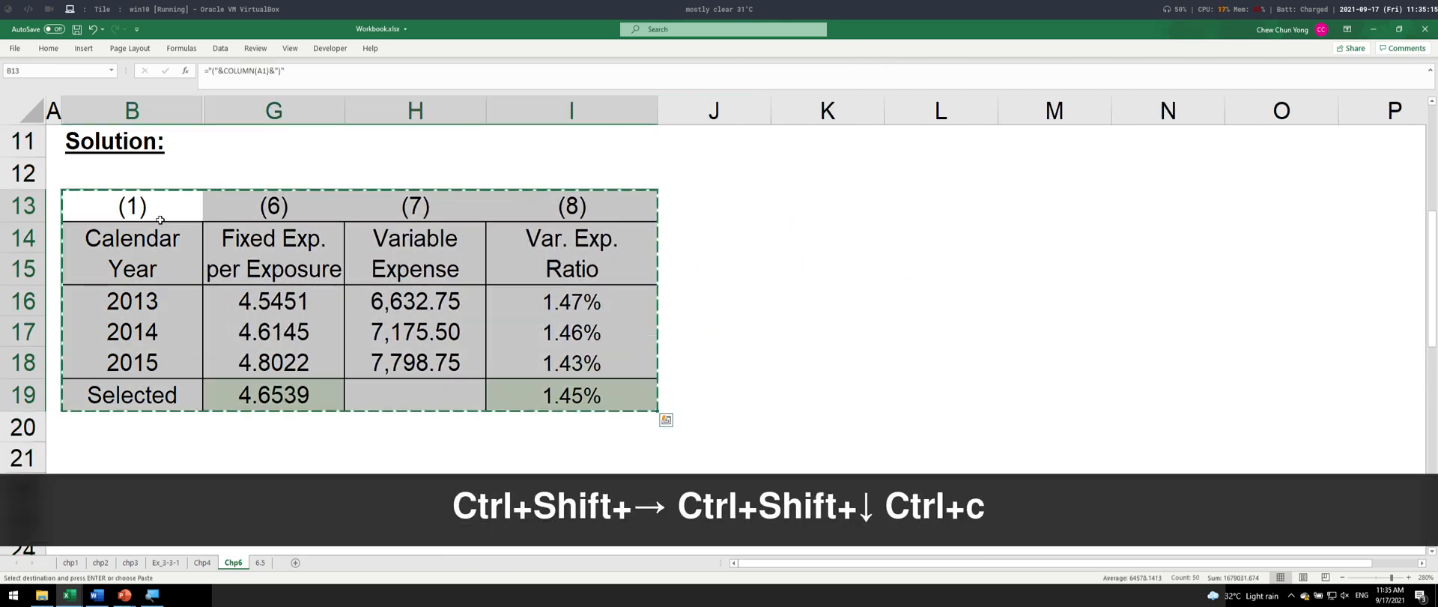
# - Switch to Word and paste the copied table below the last table, leaving an empty line between them
pyautogui.hotkey('alt', 'Tab')
pyautogui.scroll(-2, 552, 267)
pyautogui.scroll(-1, 553, 267)
pyautogui.press('Return')
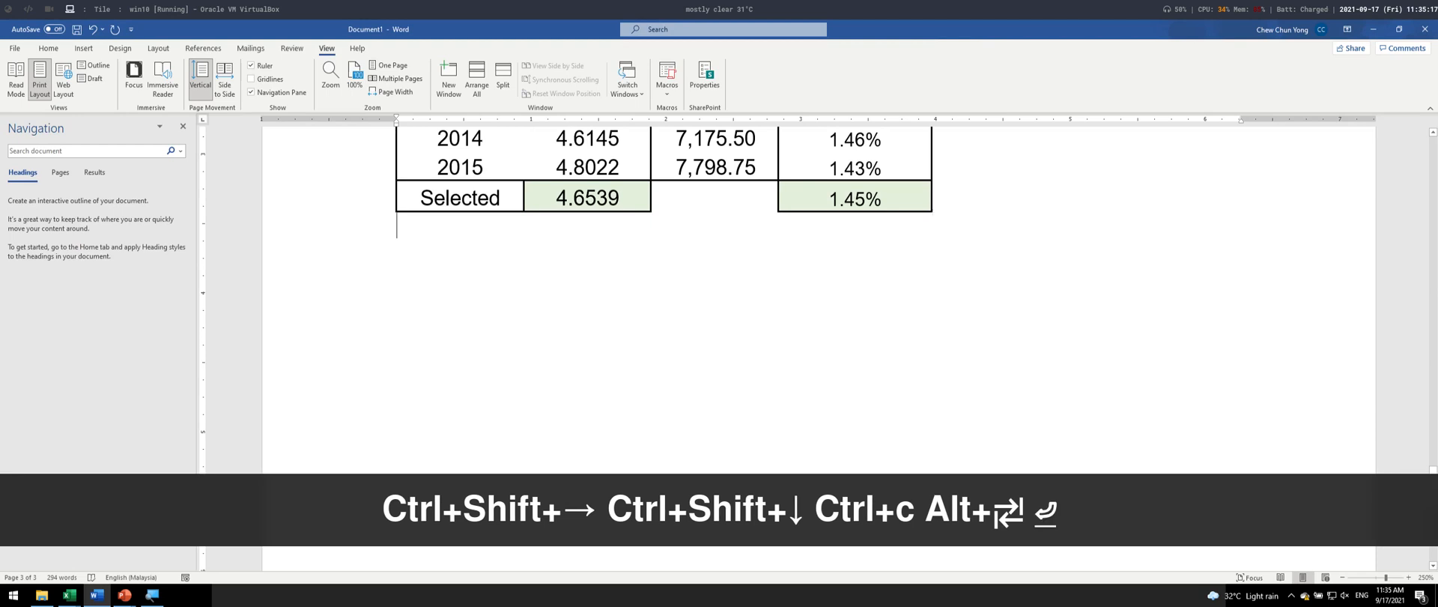
pyautogui.hotkey('ctrl', 'v')
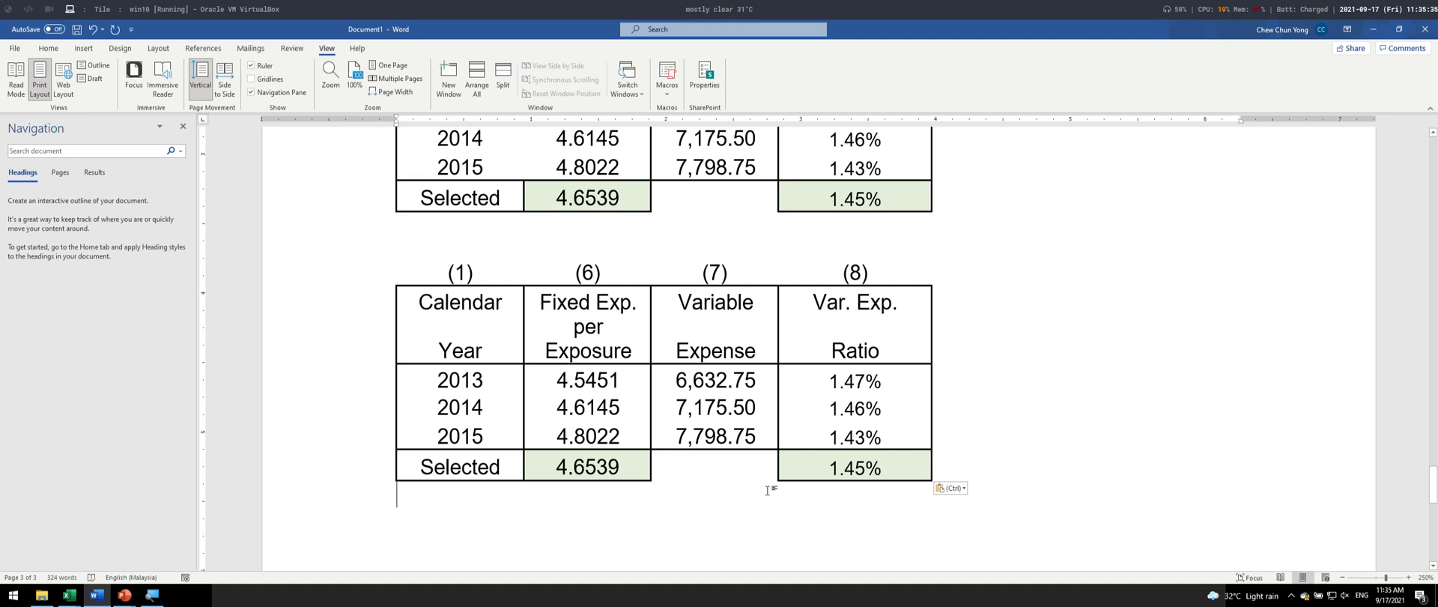
# - Color the 2013 Variable Expense value in the newly pasted table red
pyautogui.moveTo(672, 382); pyautogui.dragTo(757, 382)
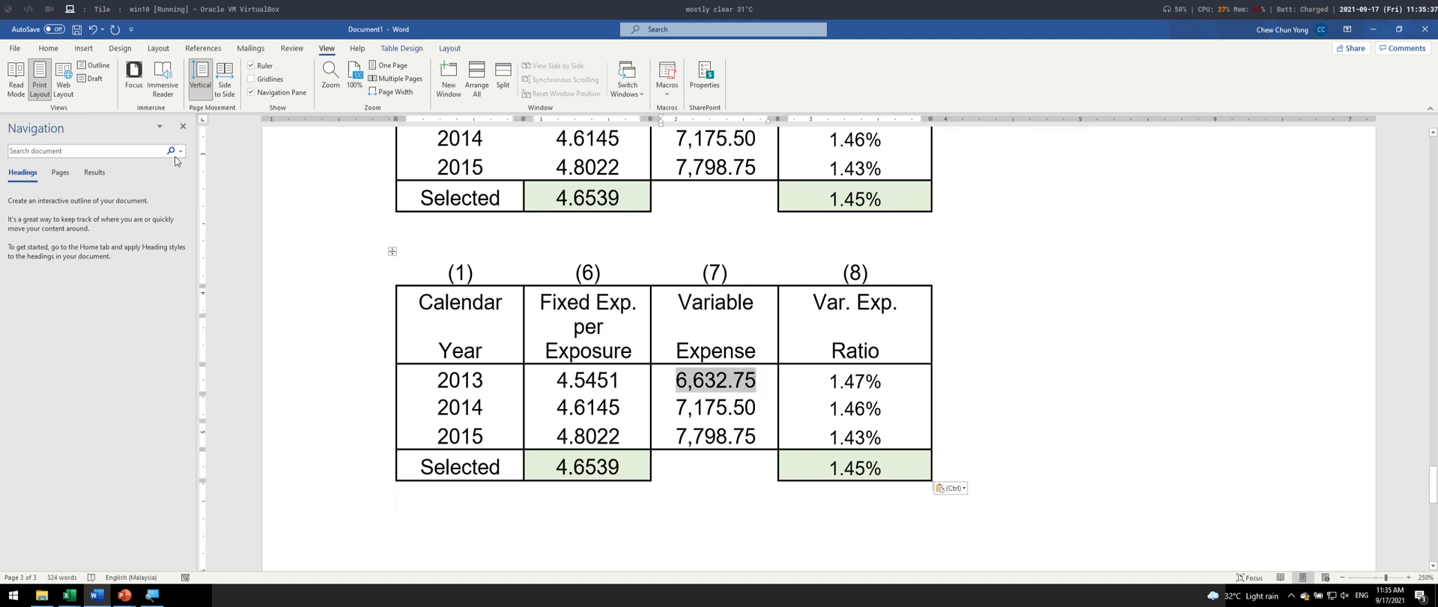
pyautogui.click(48, 48)
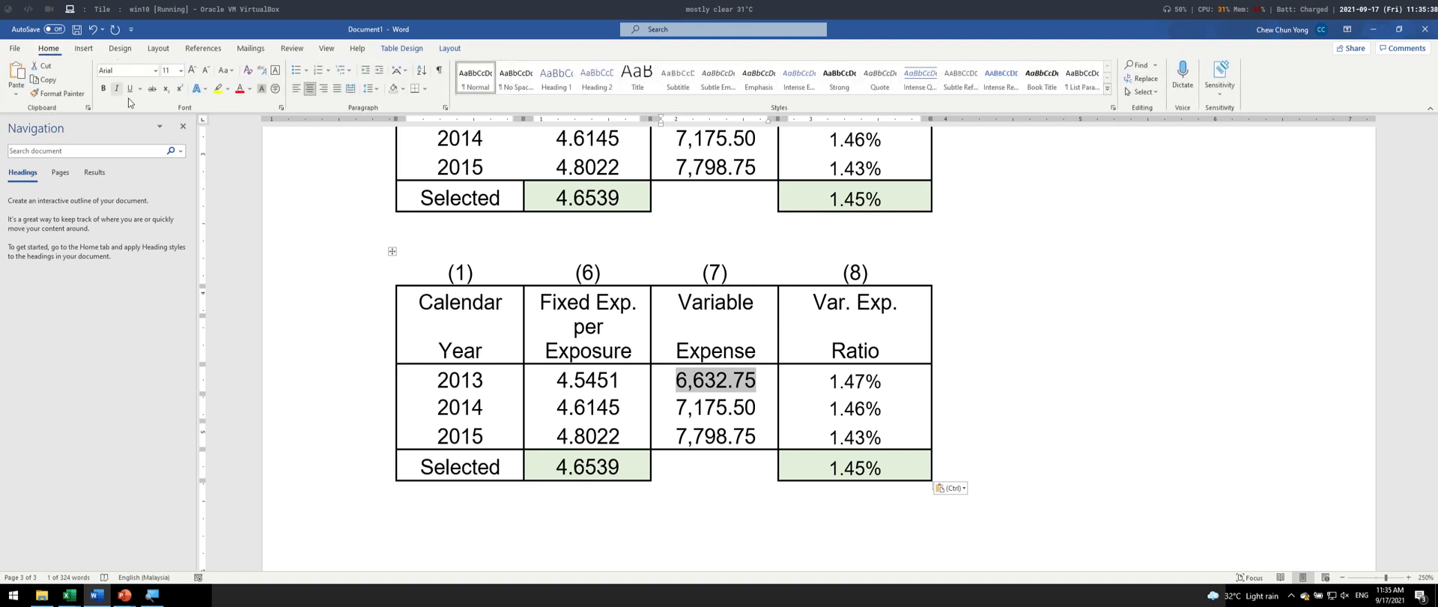
pyautogui.click(239, 88)
# - Repeat the red font color on the 2013 Variable Expense value in the table above
pyautogui.scroll(1, 630, 268)
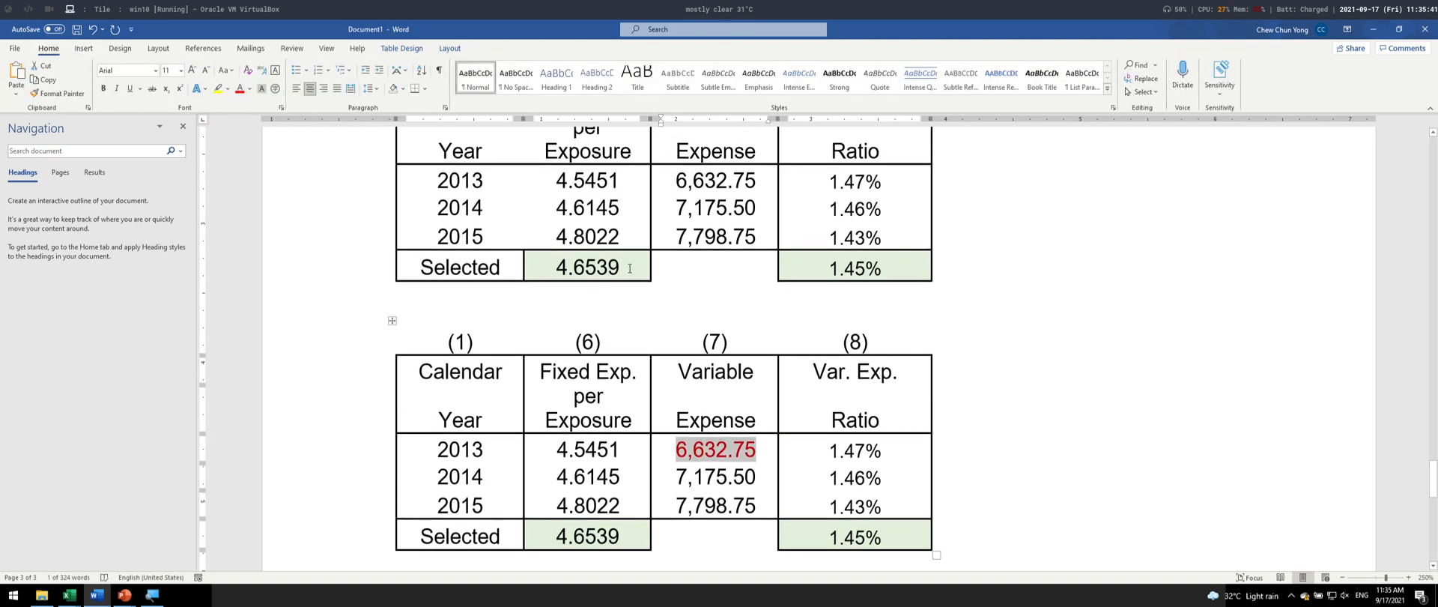
pyautogui.scroll(2, 630, 268)
pyautogui.moveTo(667, 251); pyautogui.dragTo(770, 252)
pyautogui.press('F4')
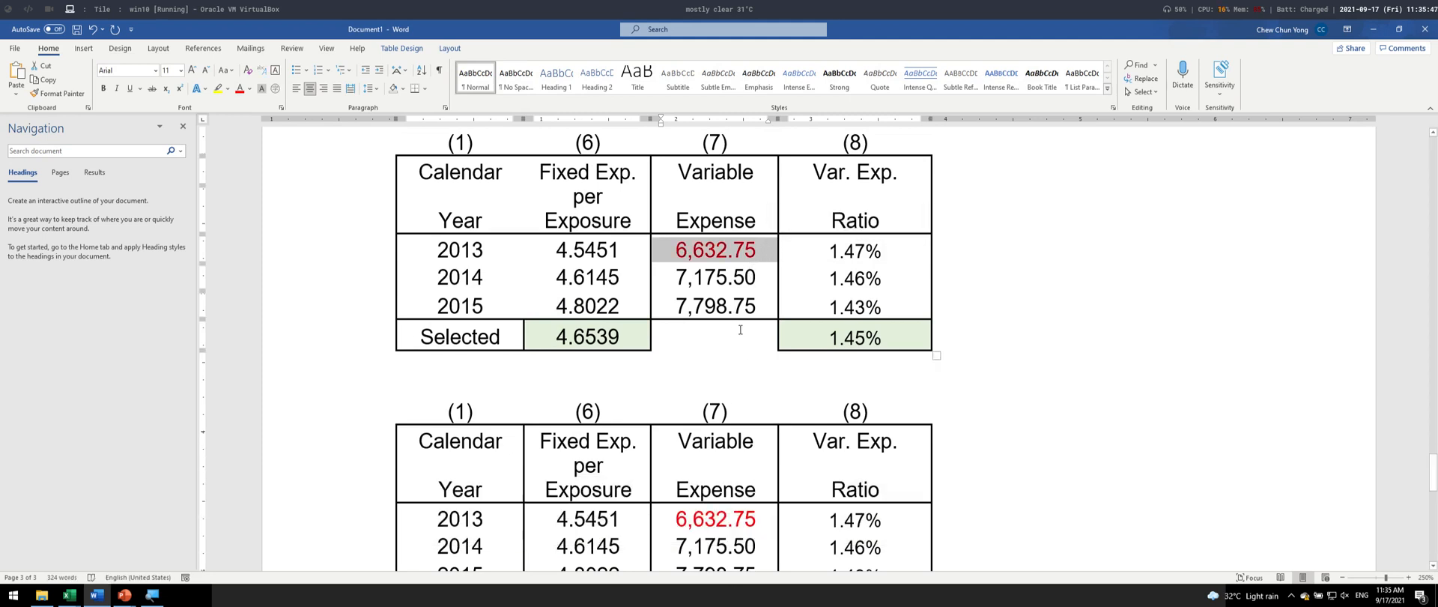
pyautogui.scroll(-4, 742, 333)
pyautogui.scroll(2, 749, 344)
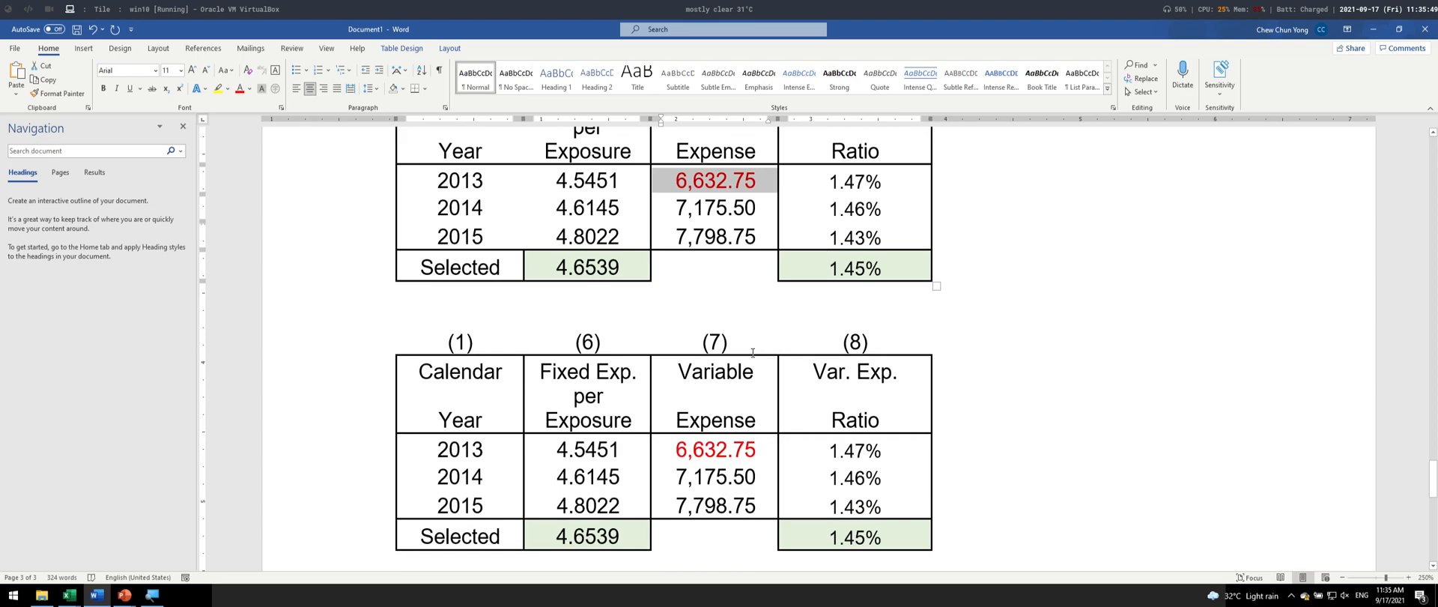
# - Apply outside borders to all of column (1) in the borderless table on the first page, down to the Selected row
pyautogui.scroll(12, 753, 353)
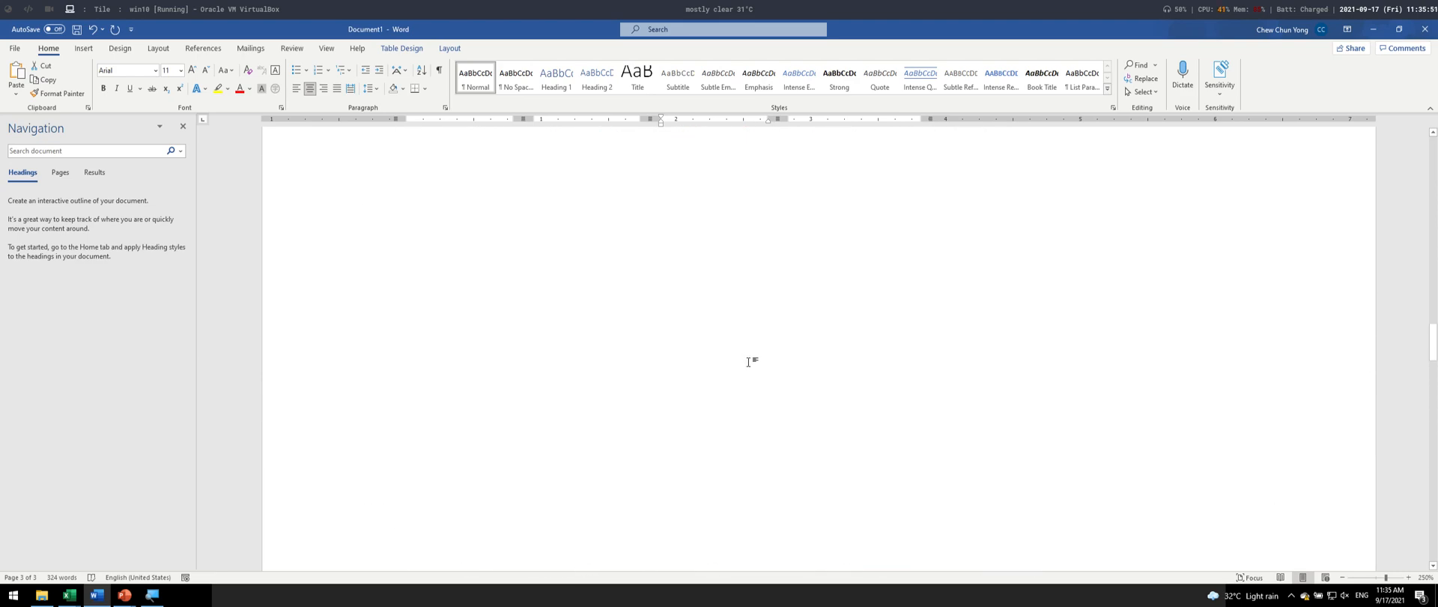
pyautogui.scroll(20, 749, 362)
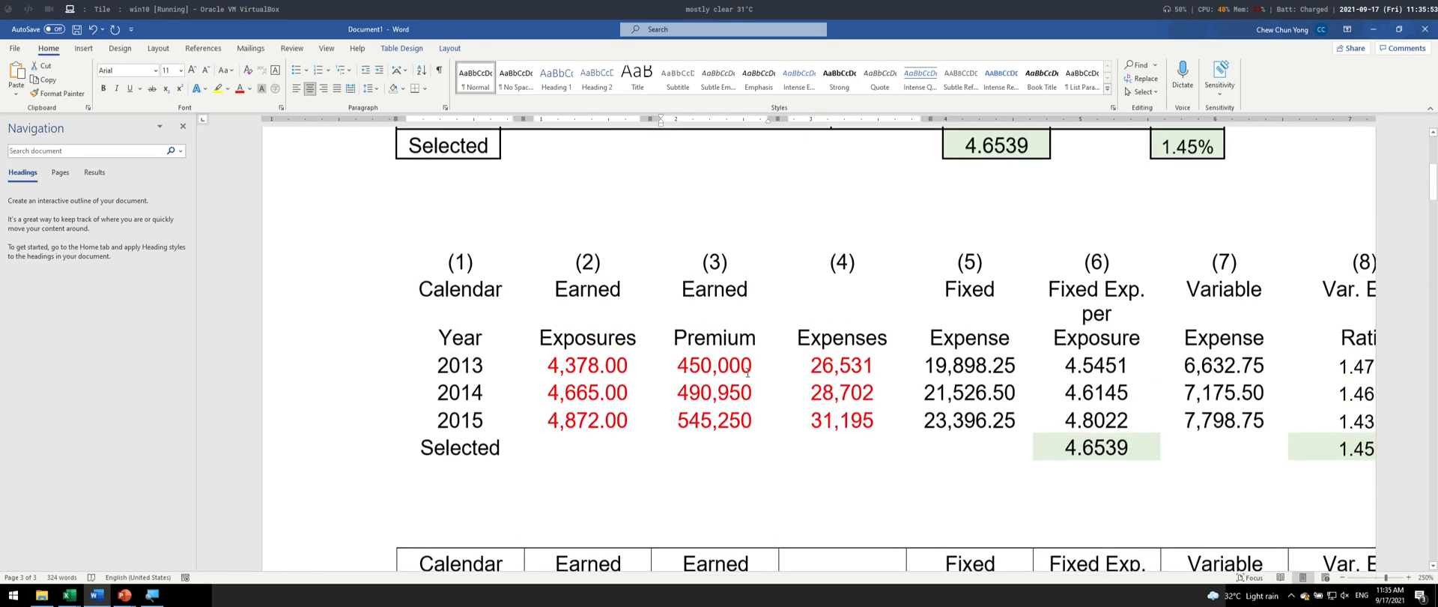
pyautogui.scroll(3, 748, 372)
pyautogui.scroll(-3, 536, 392)
pyautogui.moveTo(442, 266); pyautogui.dragTo(454, 450)
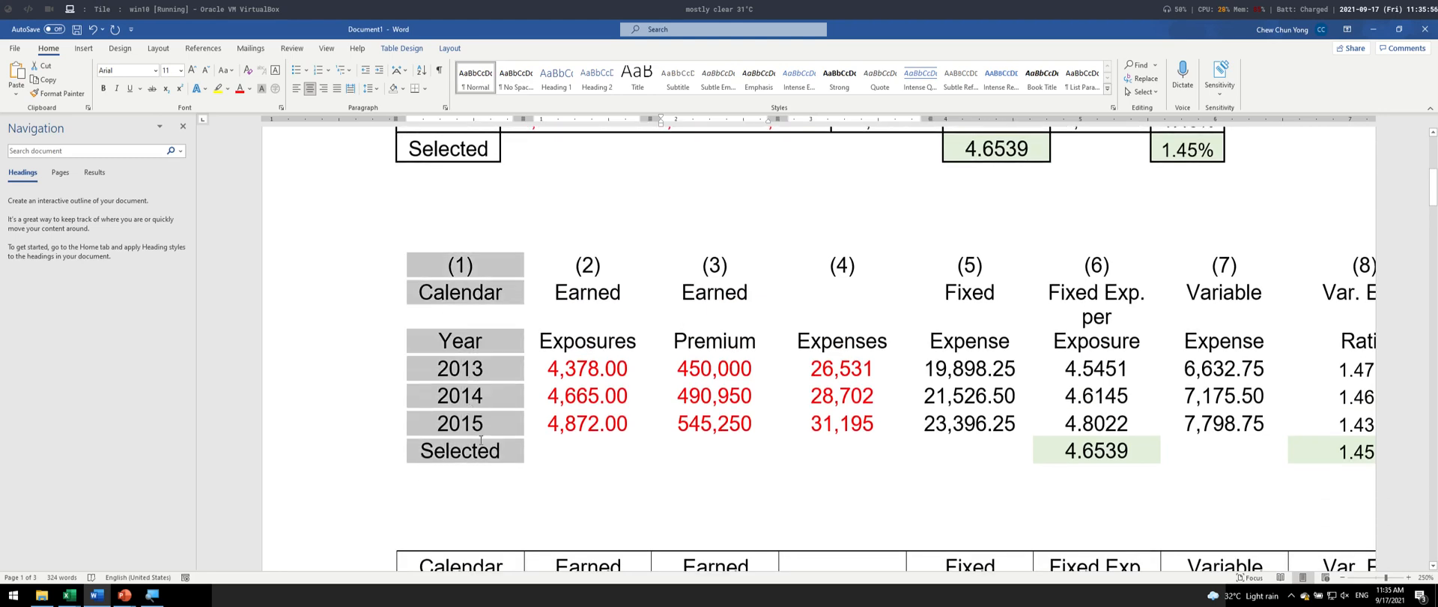
pyautogui.click(424, 50)
pyautogui.click(447, 50)
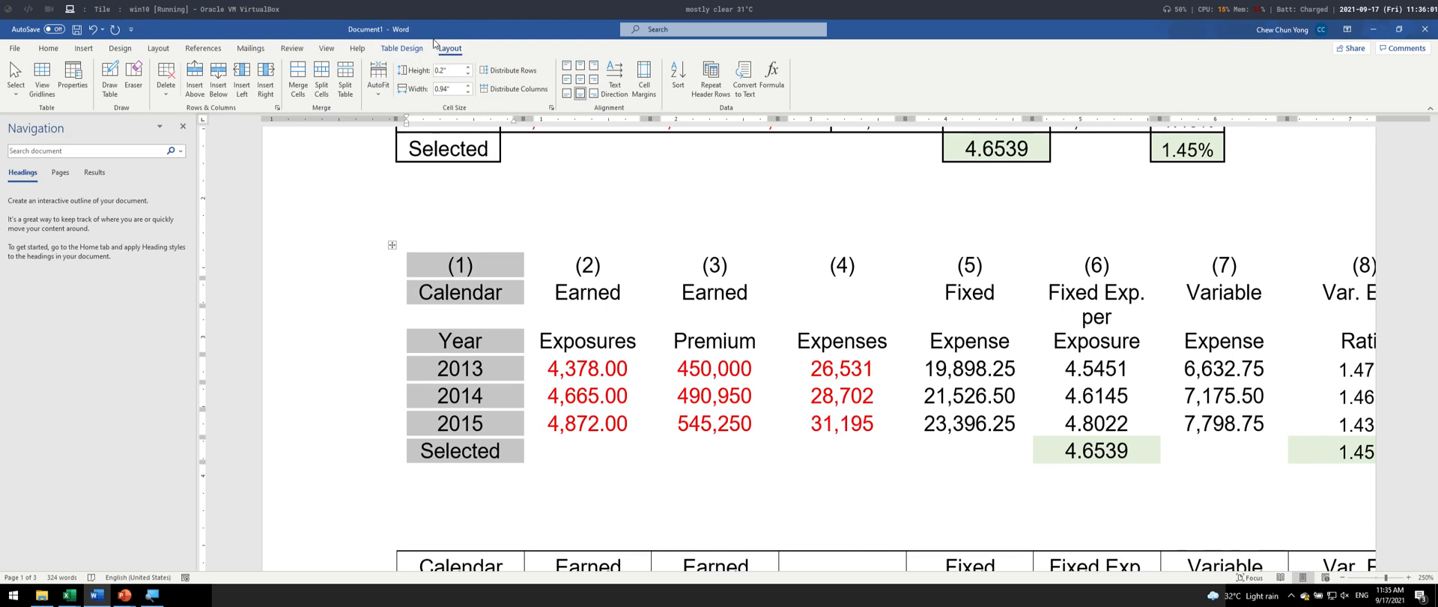
pyautogui.click(424, 48)
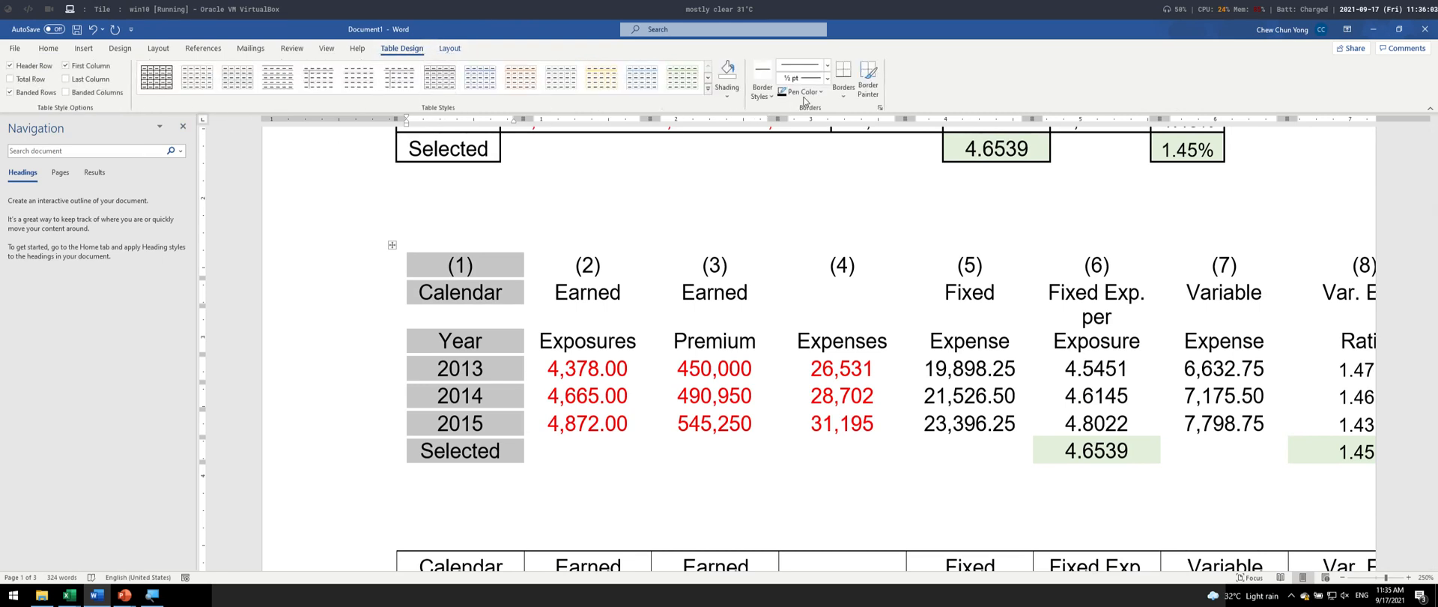
pyautogui.click(844, 94)
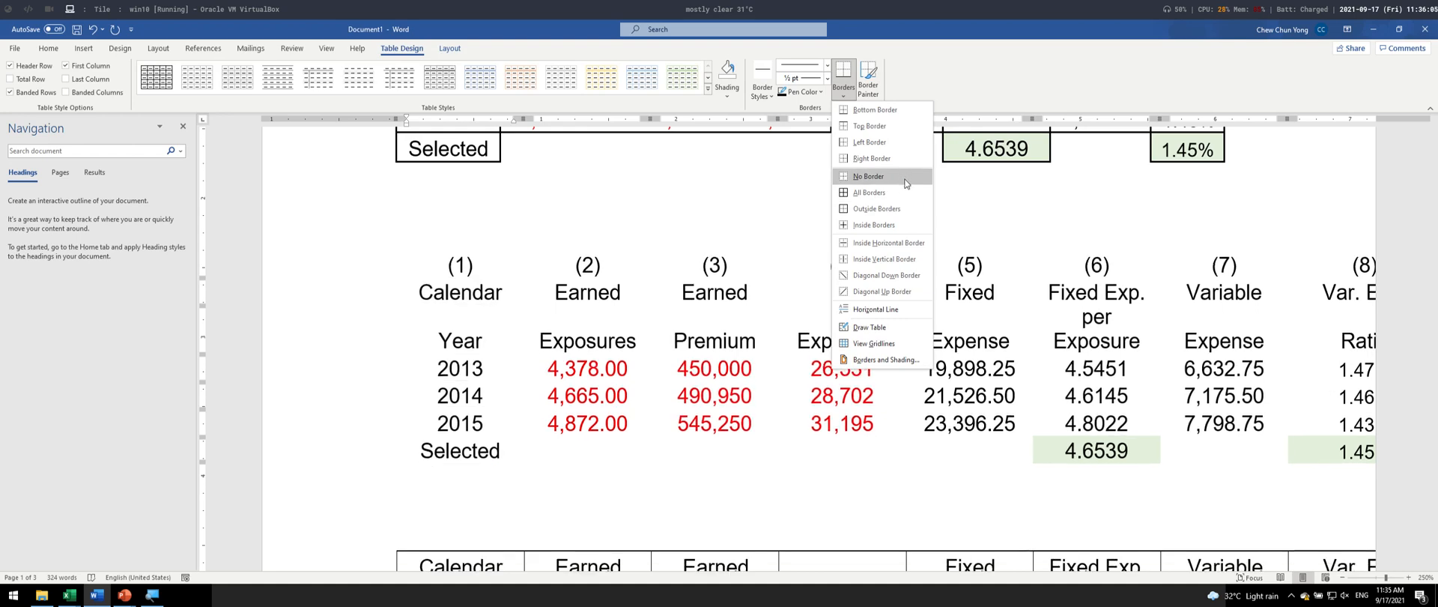
pyautogui.click(877, 208)
# - Repeat the outside border on column (2), from its number down to the Selected row
pyautogui.click(718, 389)
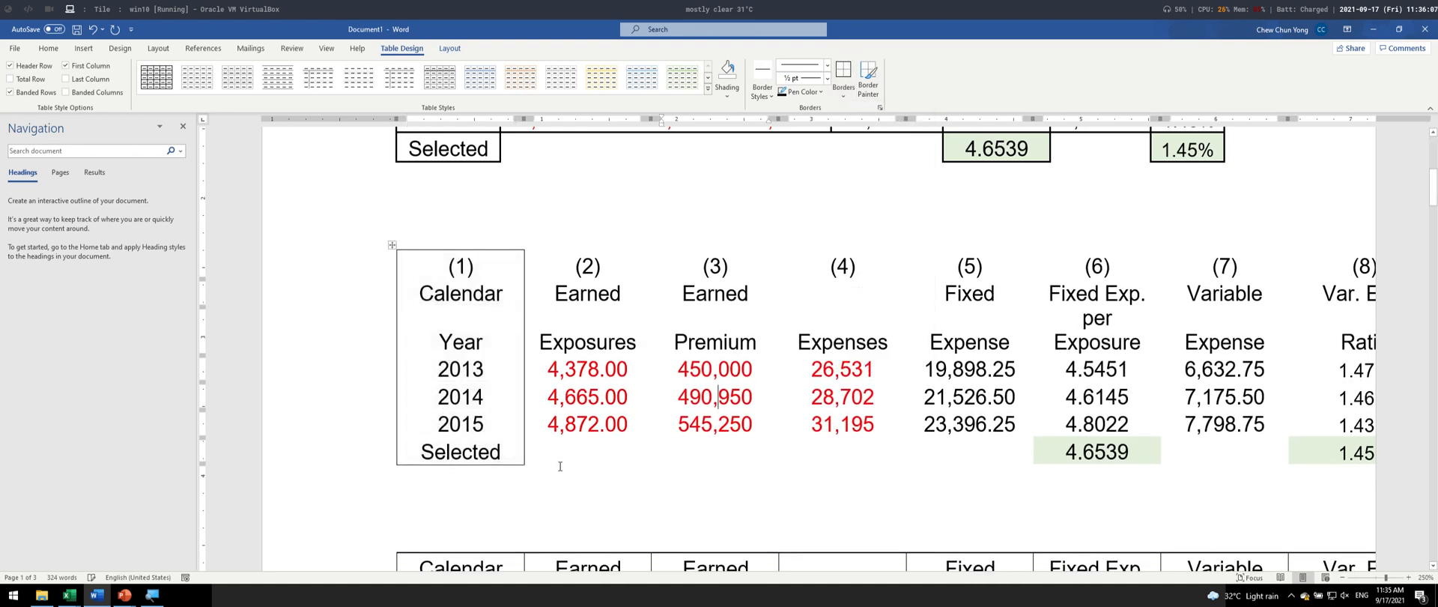
pyautogui.moveTo(569, 259); pyautogui.dragTo(594, 443)
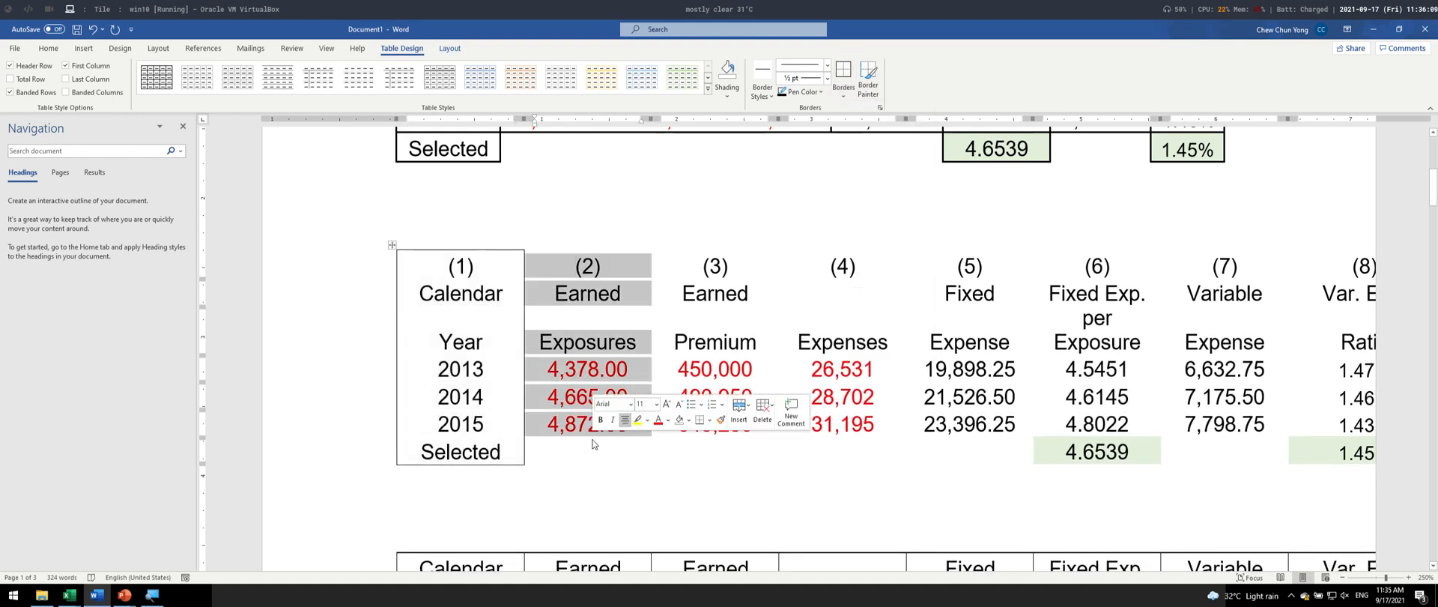
pyautogui.press('F4')
pyautogui.click(680, 371)
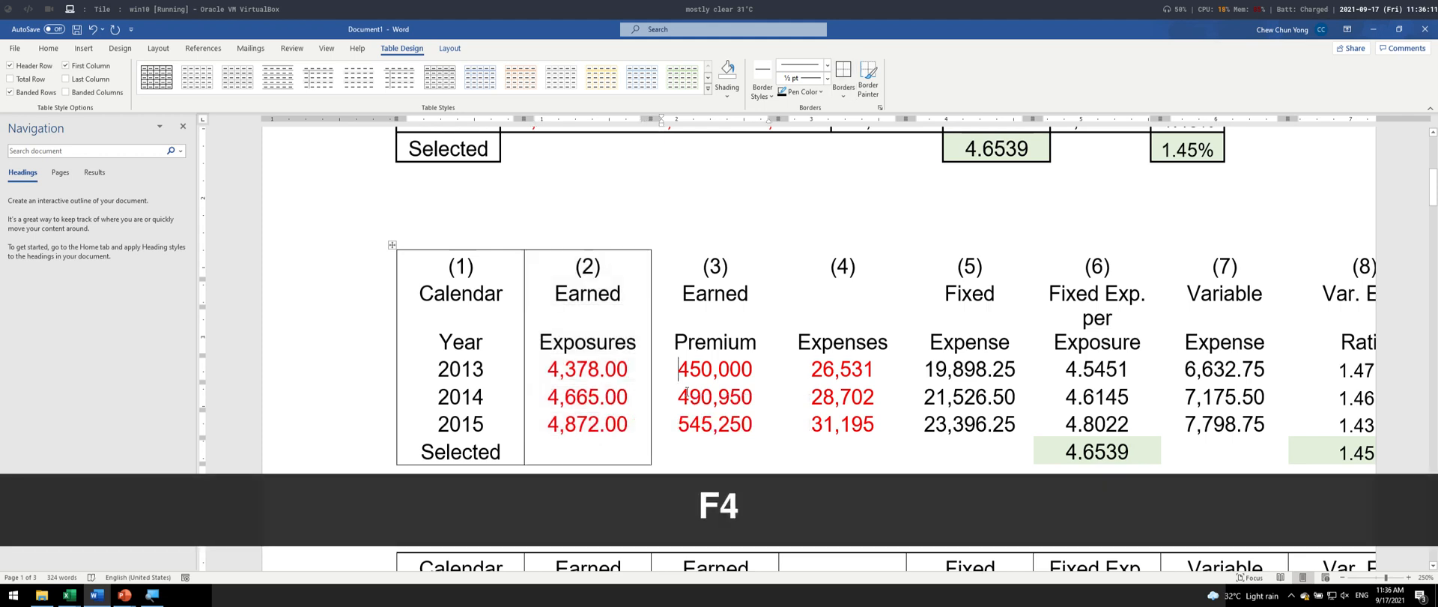
# - Try to repeat the outside border on column (3), and undo it
pyautogui.press('F4')
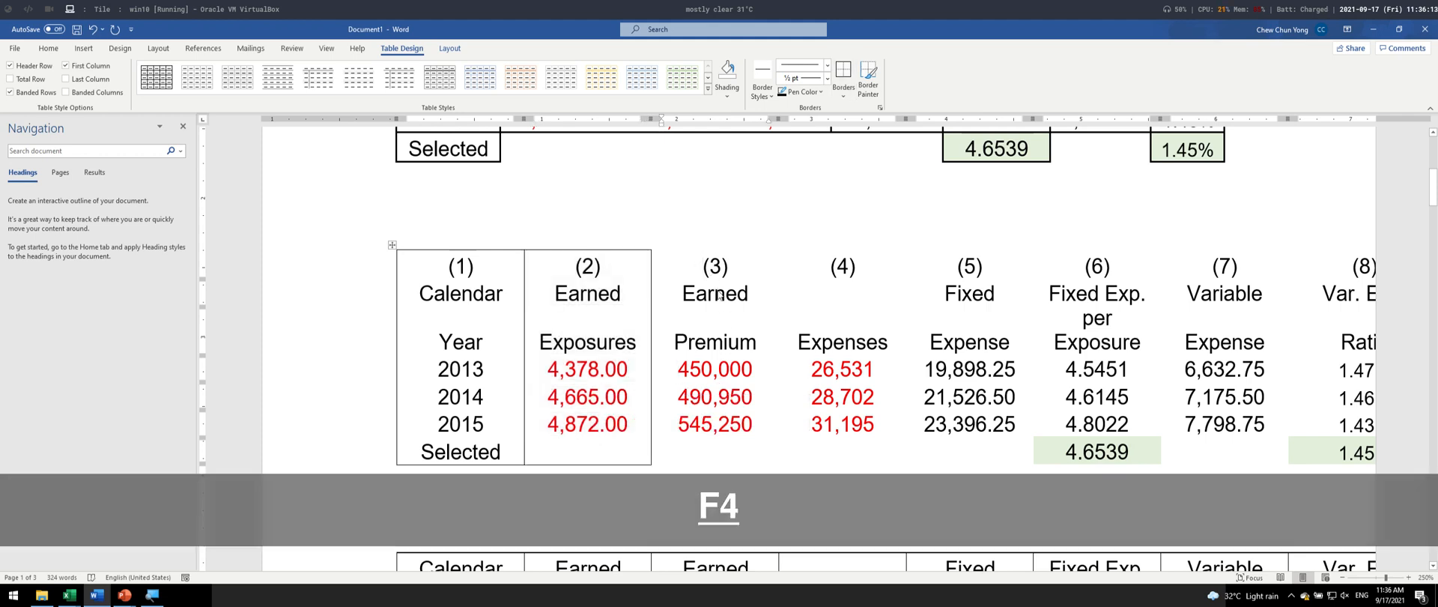
pyautogui.hotkey('ctrl', 'z')
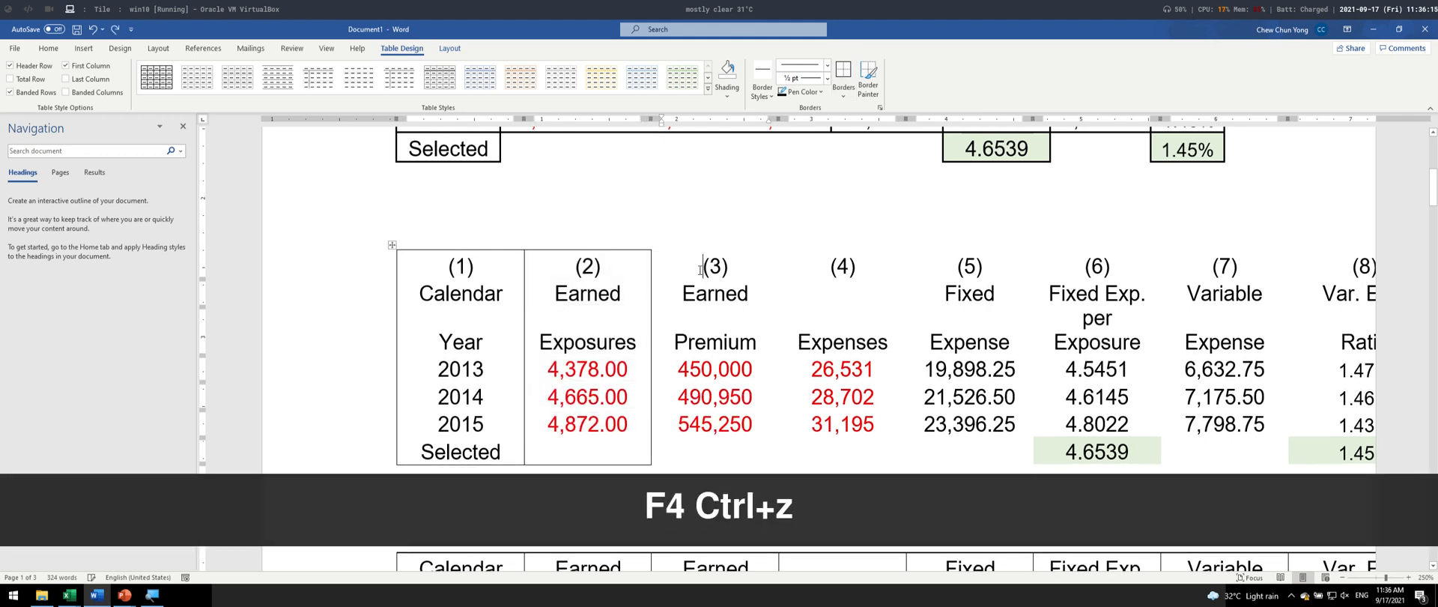
pyautogui.moveTo(712, 266); pyautogui.dragTo(724, 426)
pyautogui.press('F4')
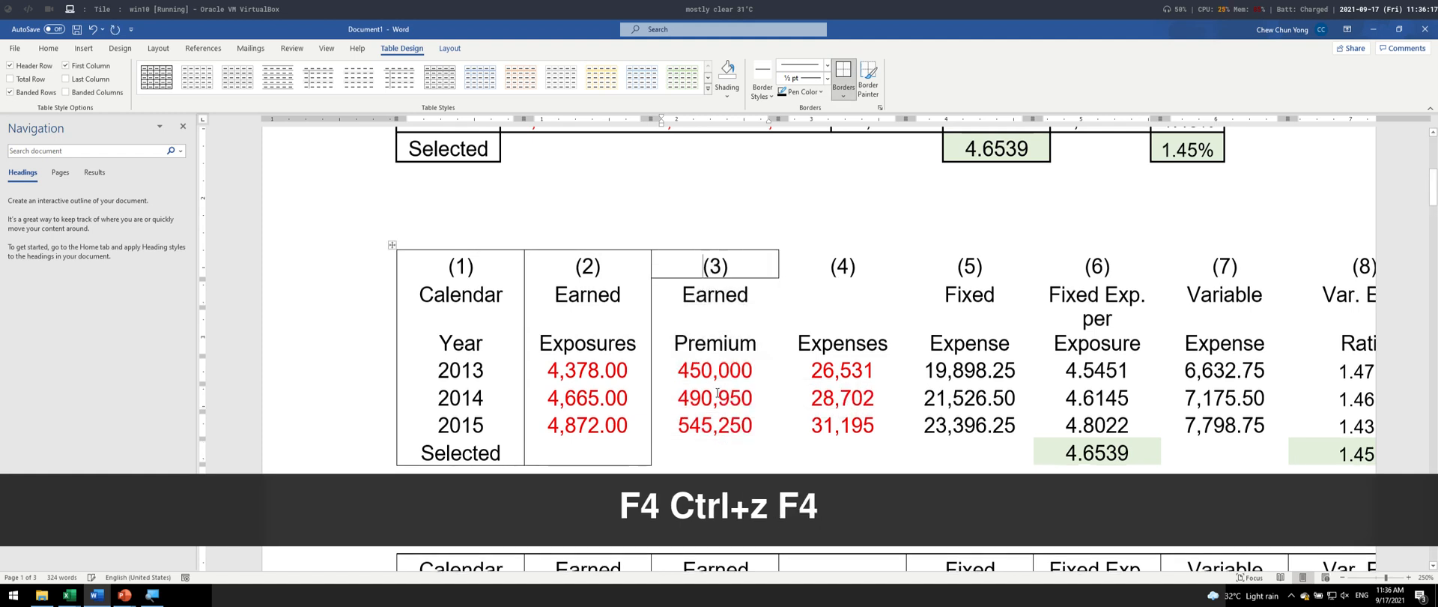
pyautogui.hotkey('ctrl', 'z')
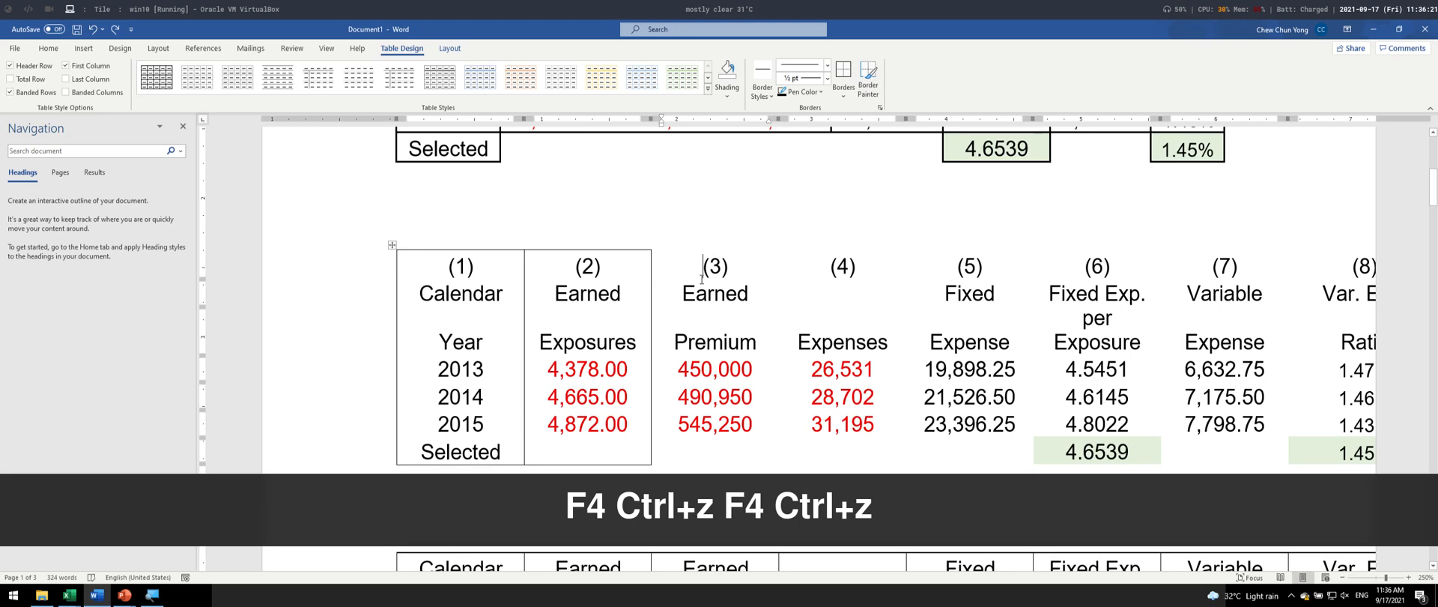
# - Apply outside borders to column (3), from its number down to the 2015 row
pyautogui.moveTo(702, 279); pyautogui.dragTo(716, 425)
pyautogui.click(844, 95)
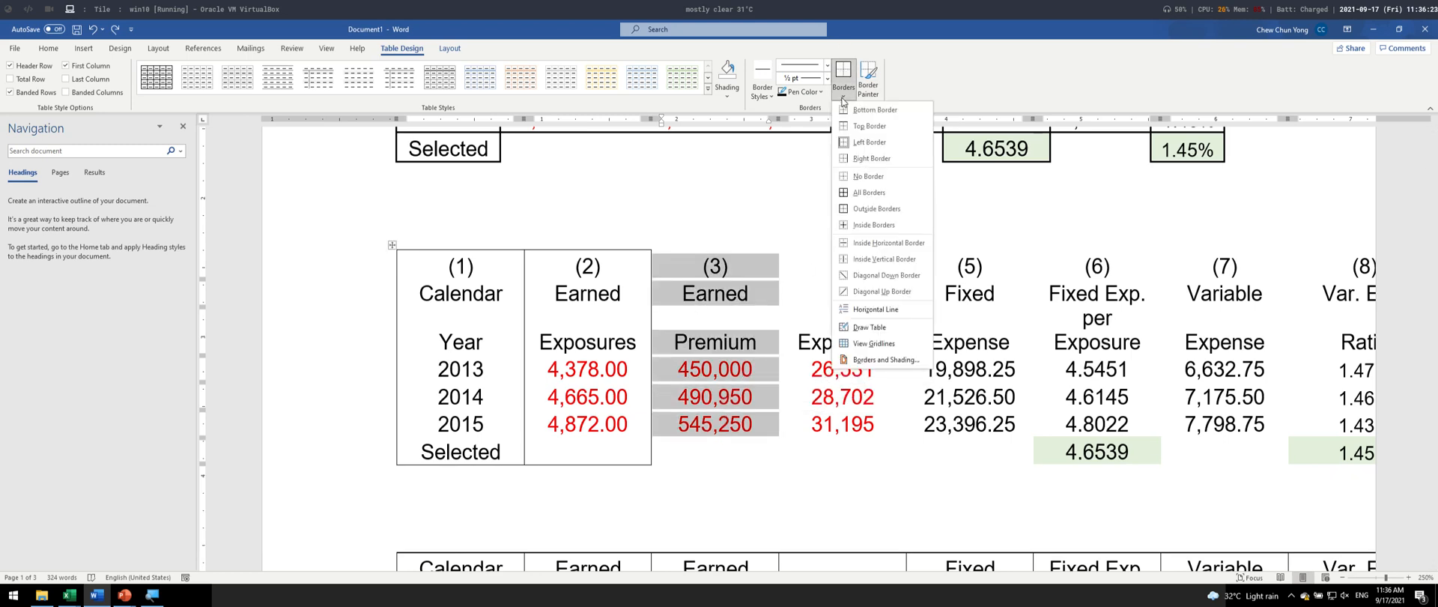
pyautogui.click(911, 214)
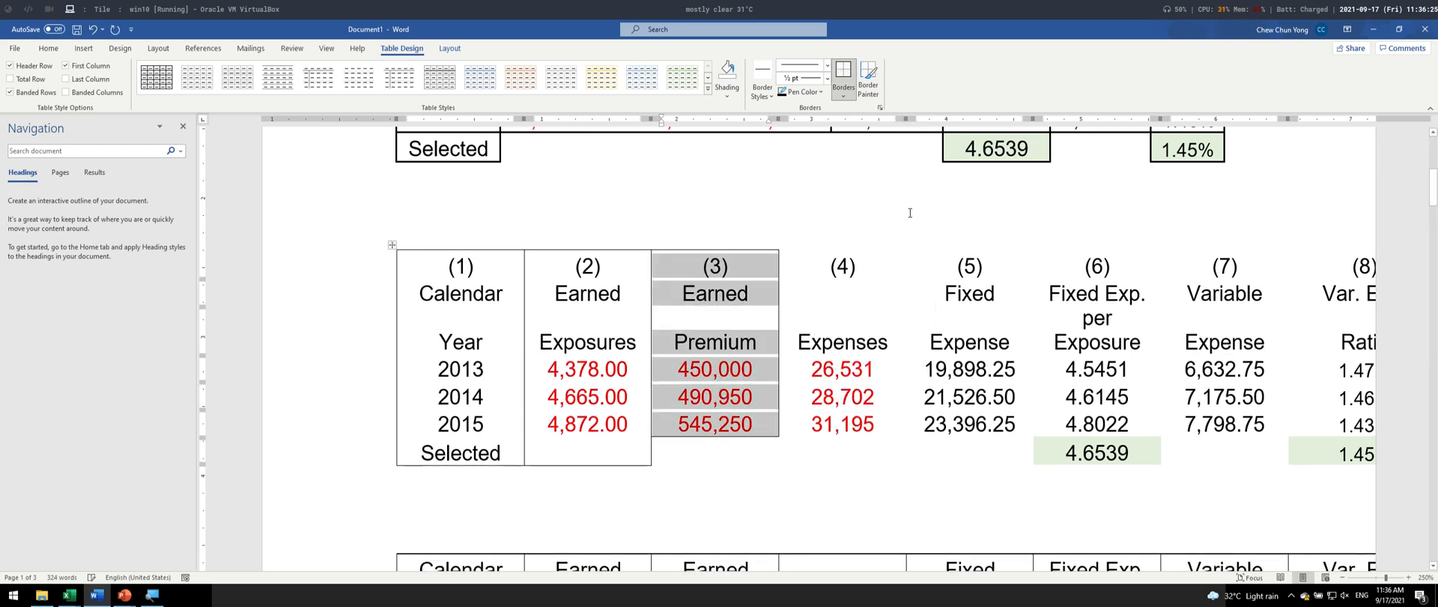
# - Repeat the outside border on column (4) and on column (5), each down to the 2015 row
pyautogui.click(862, 340)
pyautogui.moveTo(827, 267); pyautogui.dragTo(854, 422)
pyautogui.press('F4')
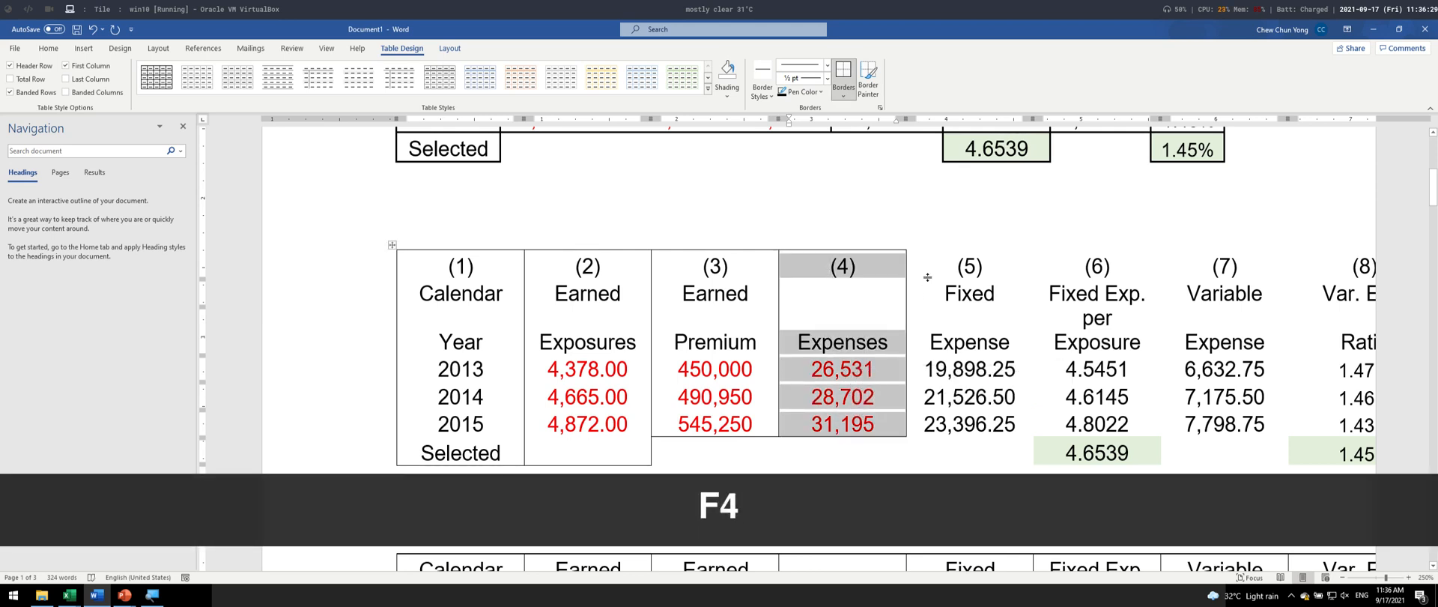
pyautogui.moveTo(927, 277); pyautogui.dragTo(971, 433)
pyautogui.press('F4')
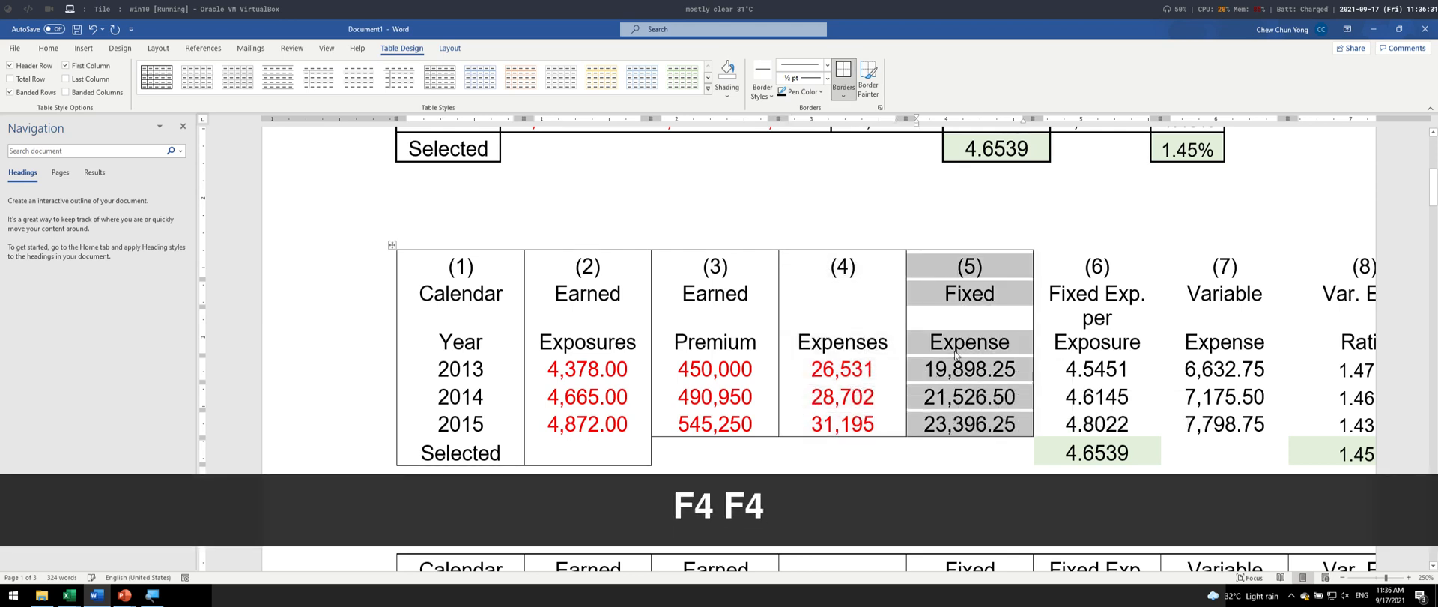
# - Repeat the outside border on column (6), from its number down to the shaded cell in the Selected row
pyautogui.moveTo(1056, 263); pyautogui.dragTo(1090, 483)
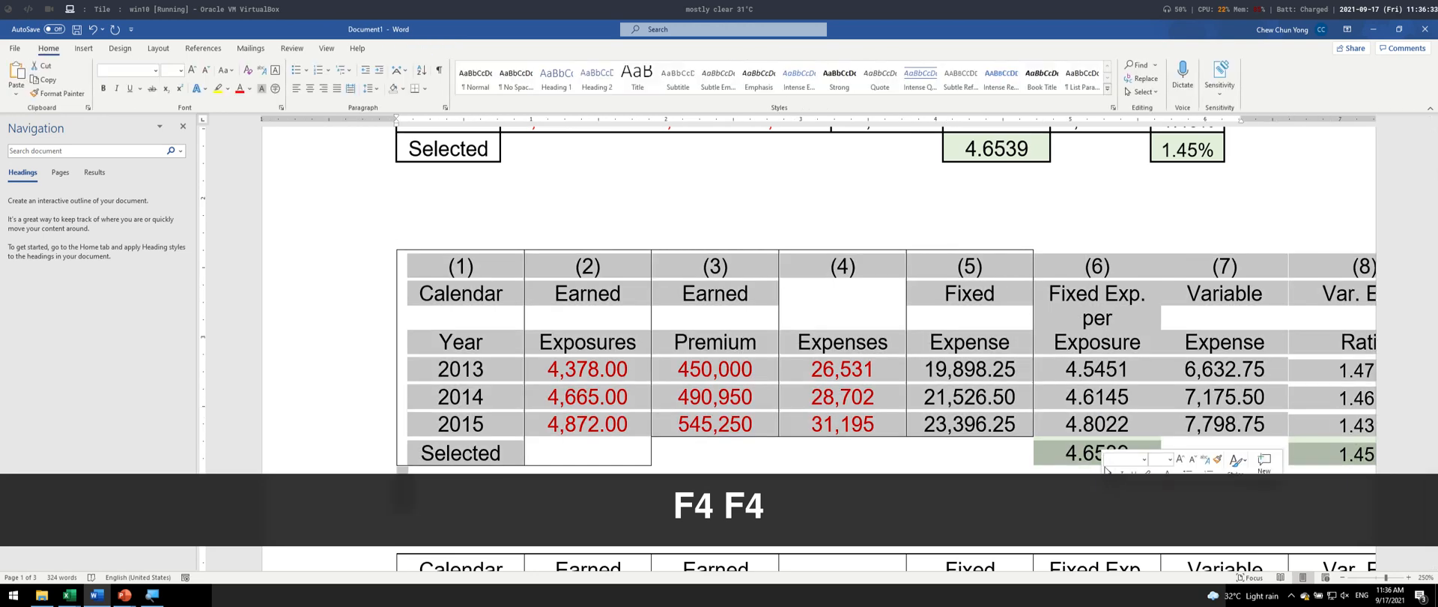
pyautogui.click(1062, 293)
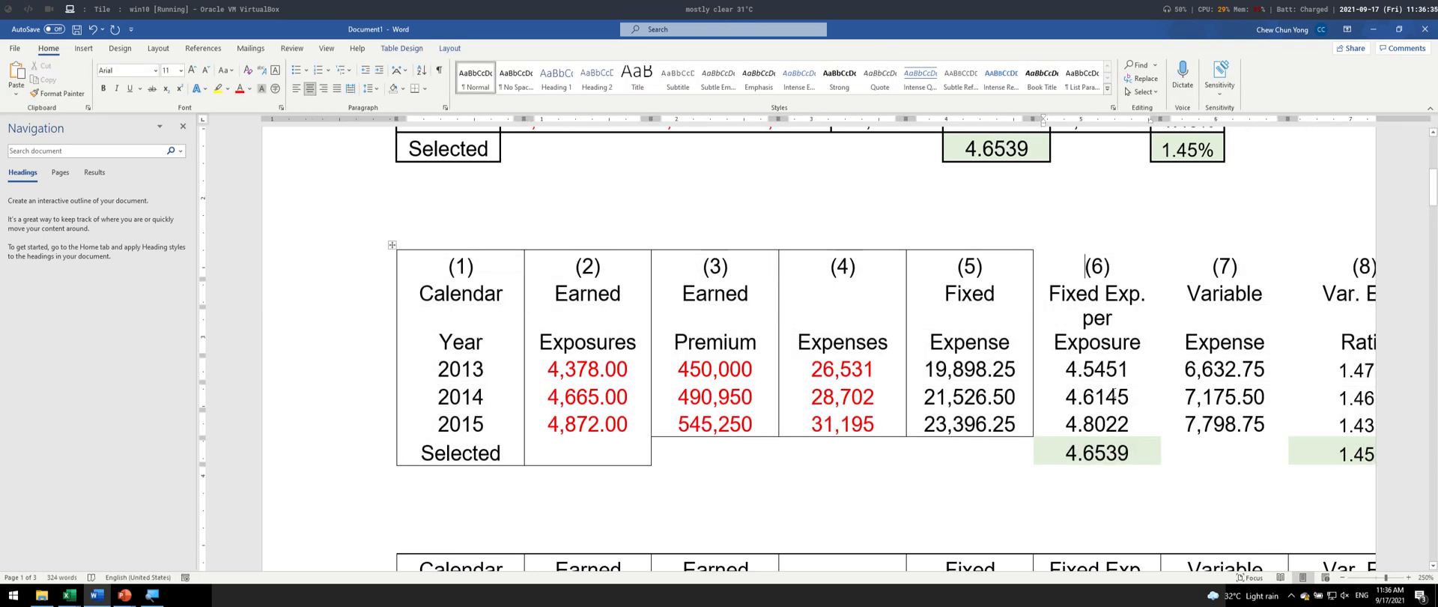
pyautogui.moveTo(1140, 454); pyautogui.dragTo(1138, 452)
pyautogui.press('Tab')
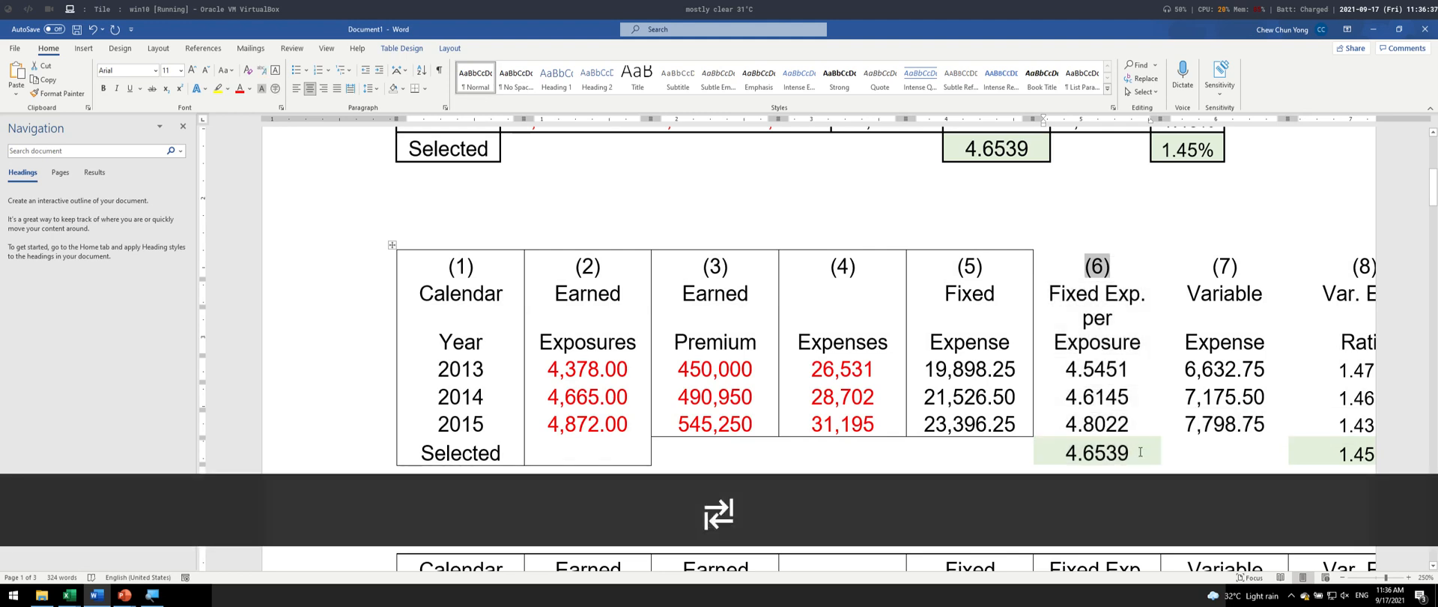
pyautogui.click(1132, 445)
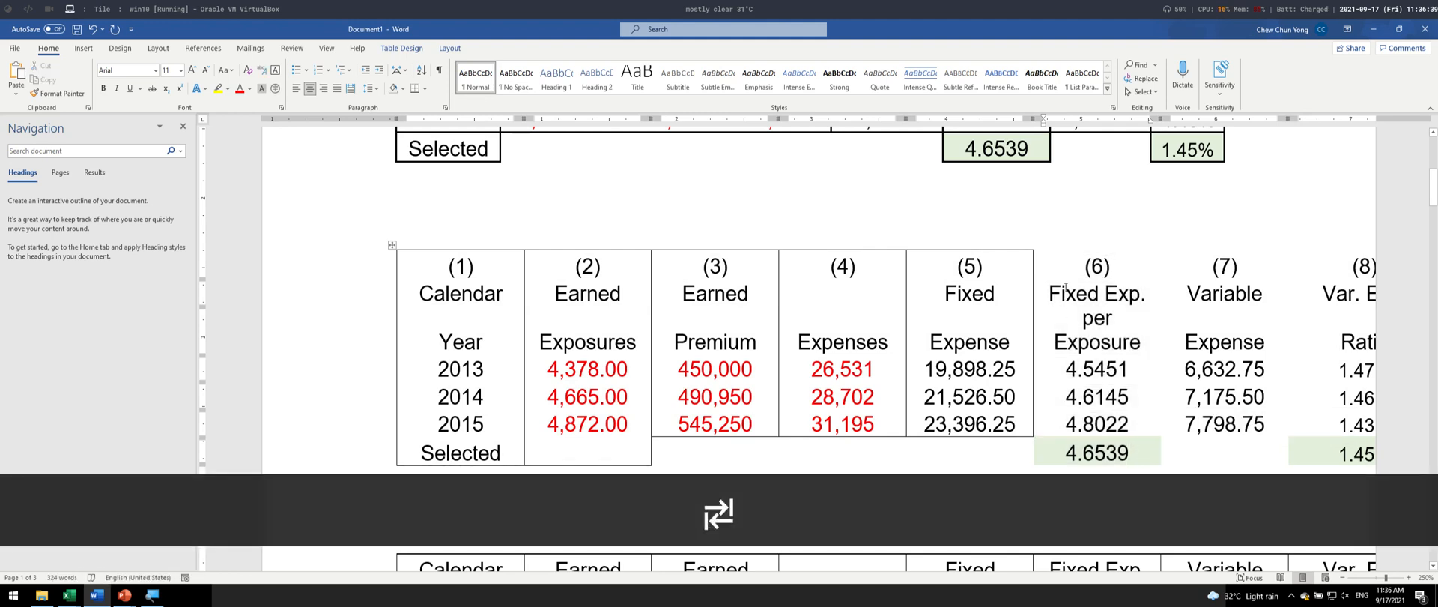
pyautogui.moveTo(1066, 288); pyautogui.dragTo(1069, 270)
pyautogui.press('F4')
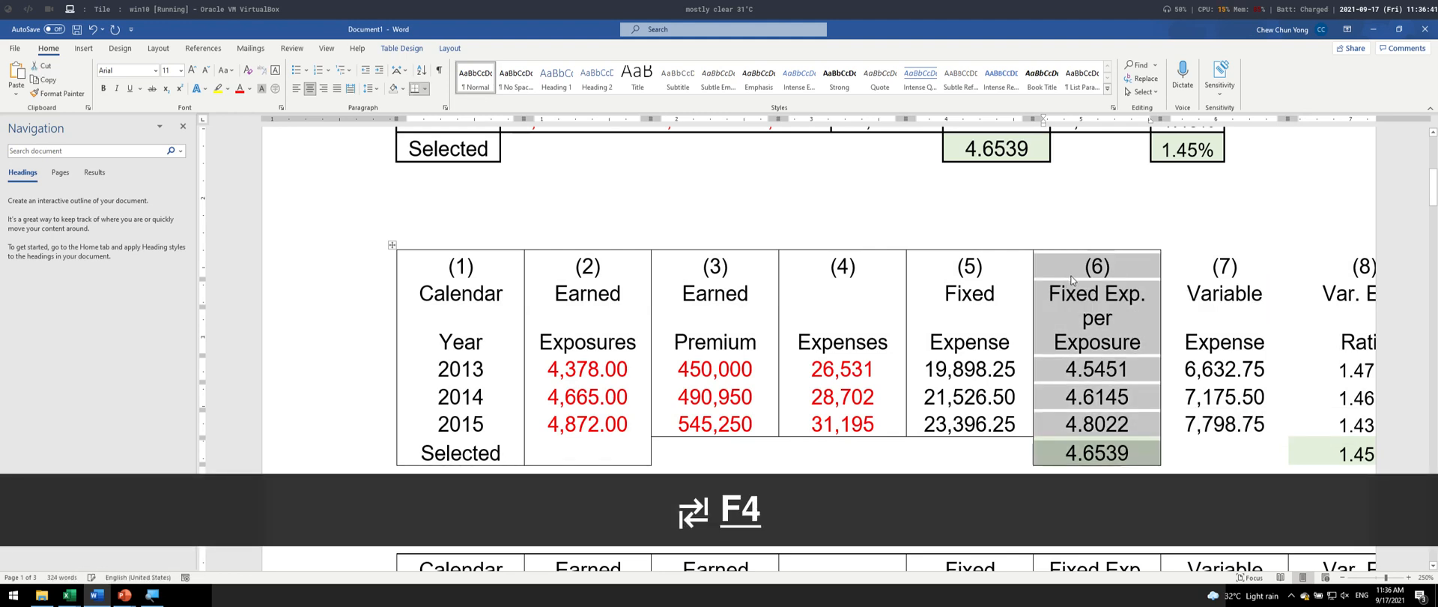
pyautogui.click(1088, 341)
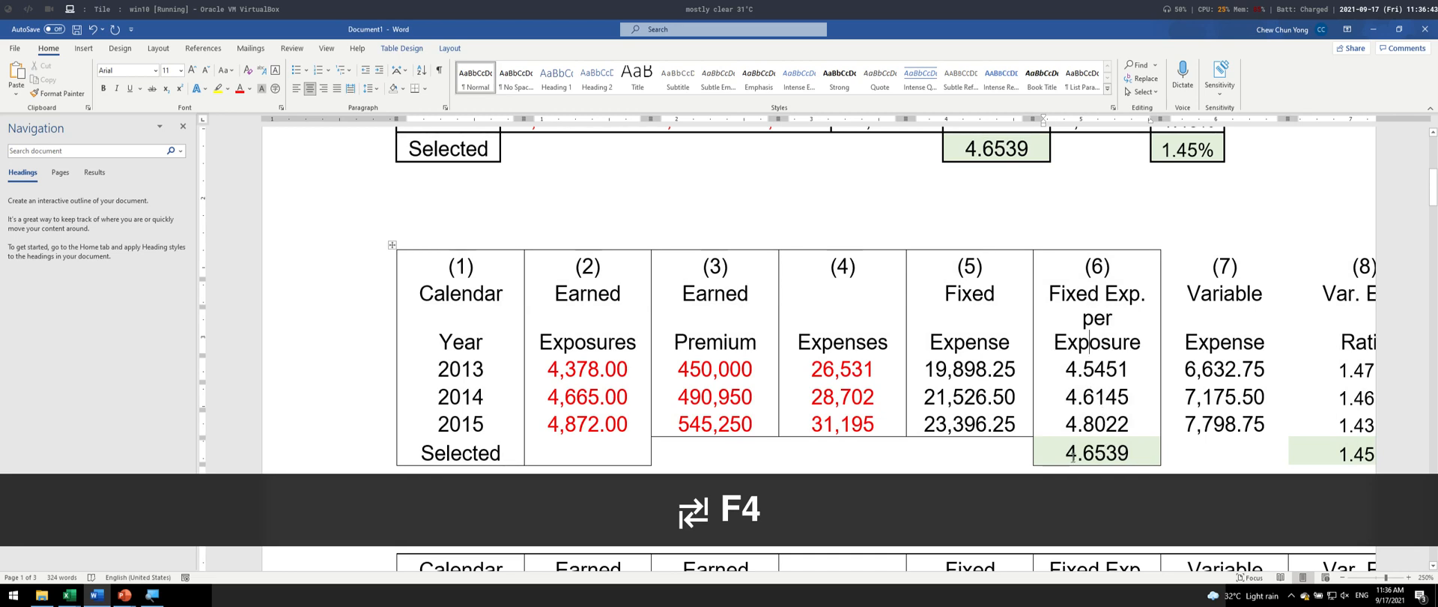
# - Repeat the outside border on the shaded Selected-row cell of column (6)
pyautogui.moveTo(1066, 452); pyautogui.dragTo(1129, 457)
pyautogui.press('F4')
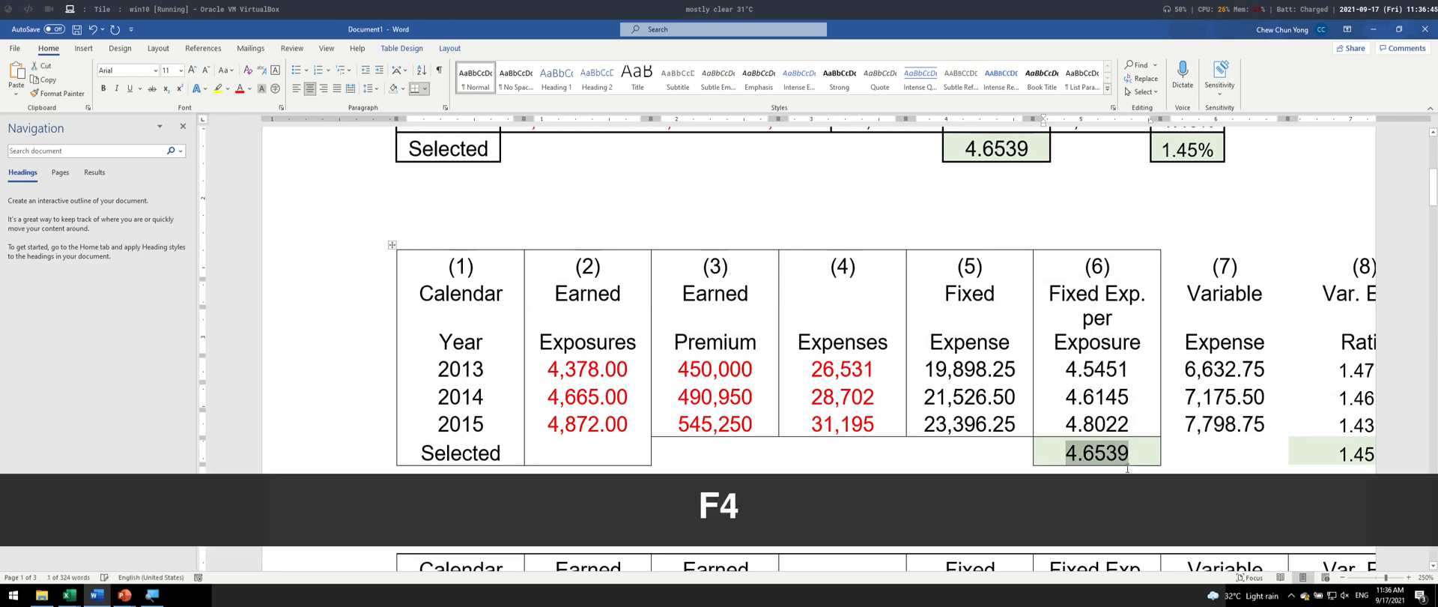
pyautogui.click(1151, 392)
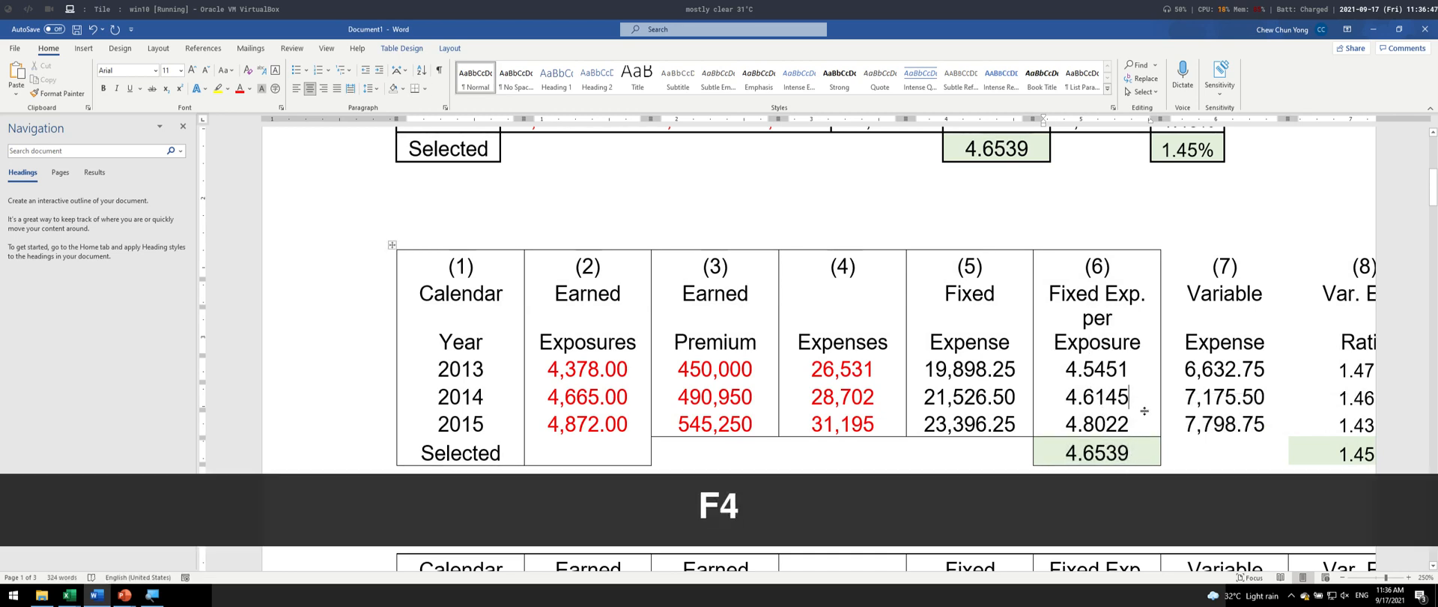
# - Add two blank lines below the last table at the end of the document
pyautogui.scroll(-1, 1006, 490)
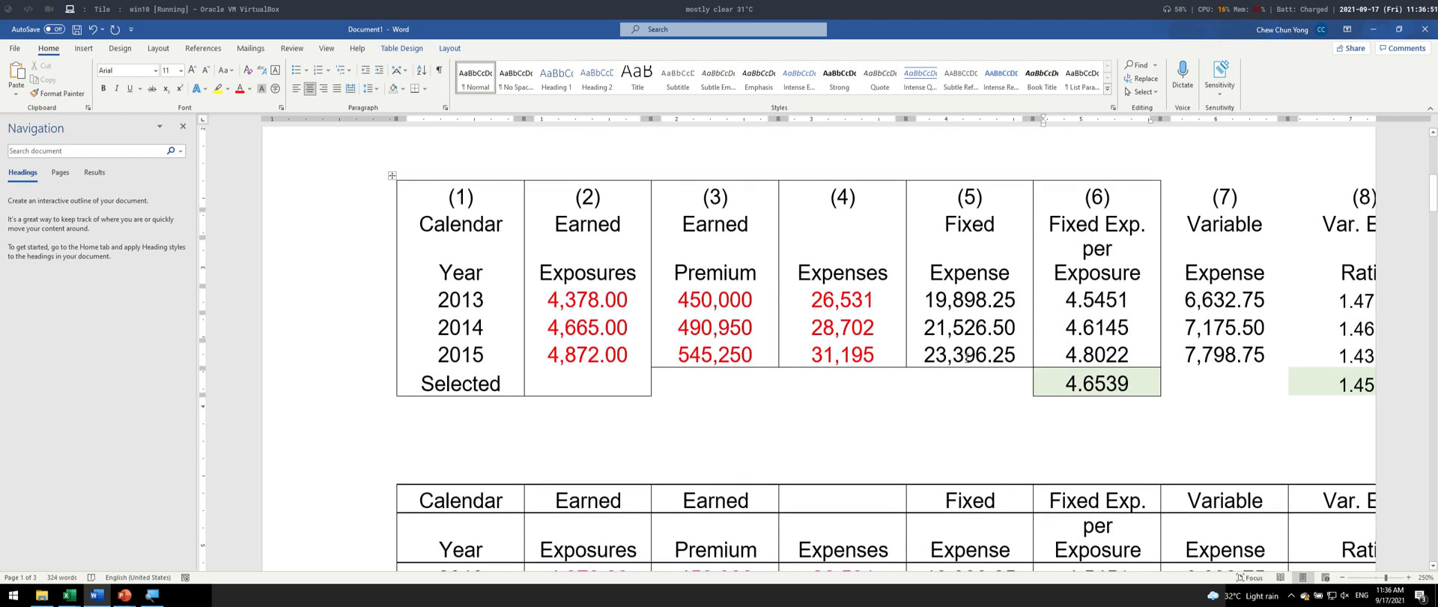
pyautogui.scroll(-15, 968, 355)
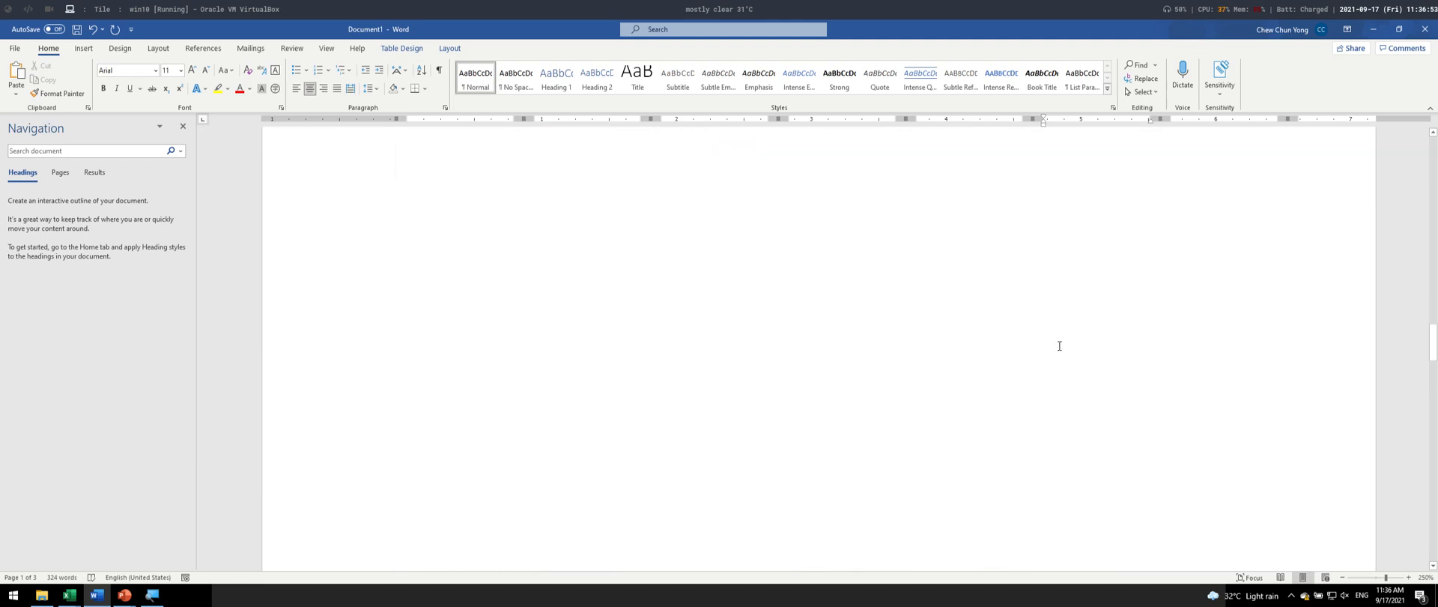
pyautogui.scroll(-10, 926, 411)
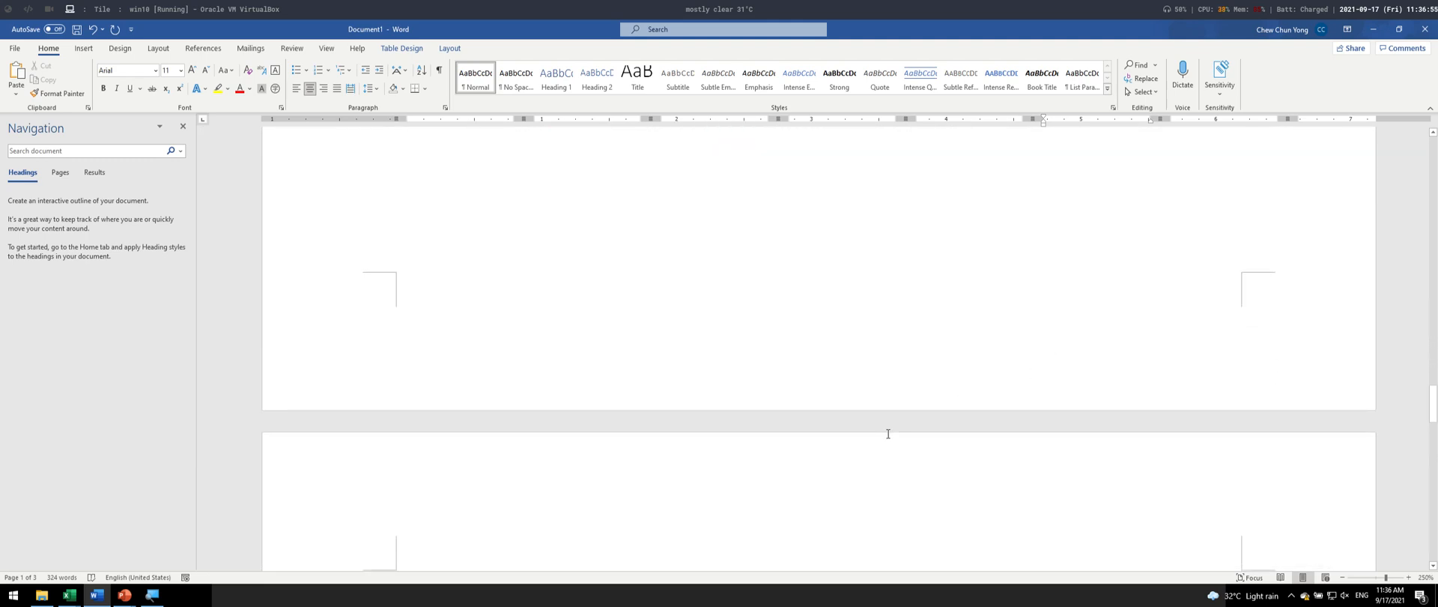
pyautogui.scroll(-9, 882, 422)
pyautogui.scroll(9, 884, 423)
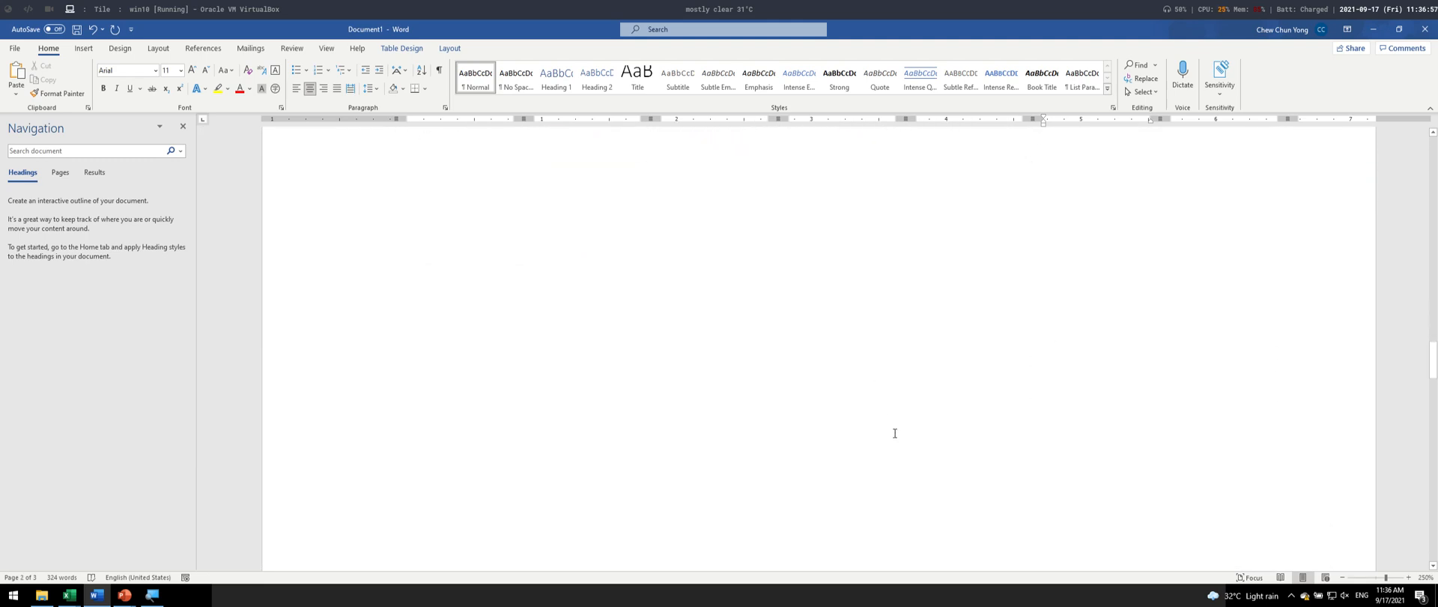
pyautogui.scroll(-5, 895, 431)
pyautogui.scroll(-10, 907, 425)
pyautogui.scroll(-2, 581, 524)
pyautogui.click(593, 275)
pyautogui.scroll(10, 591, 300)
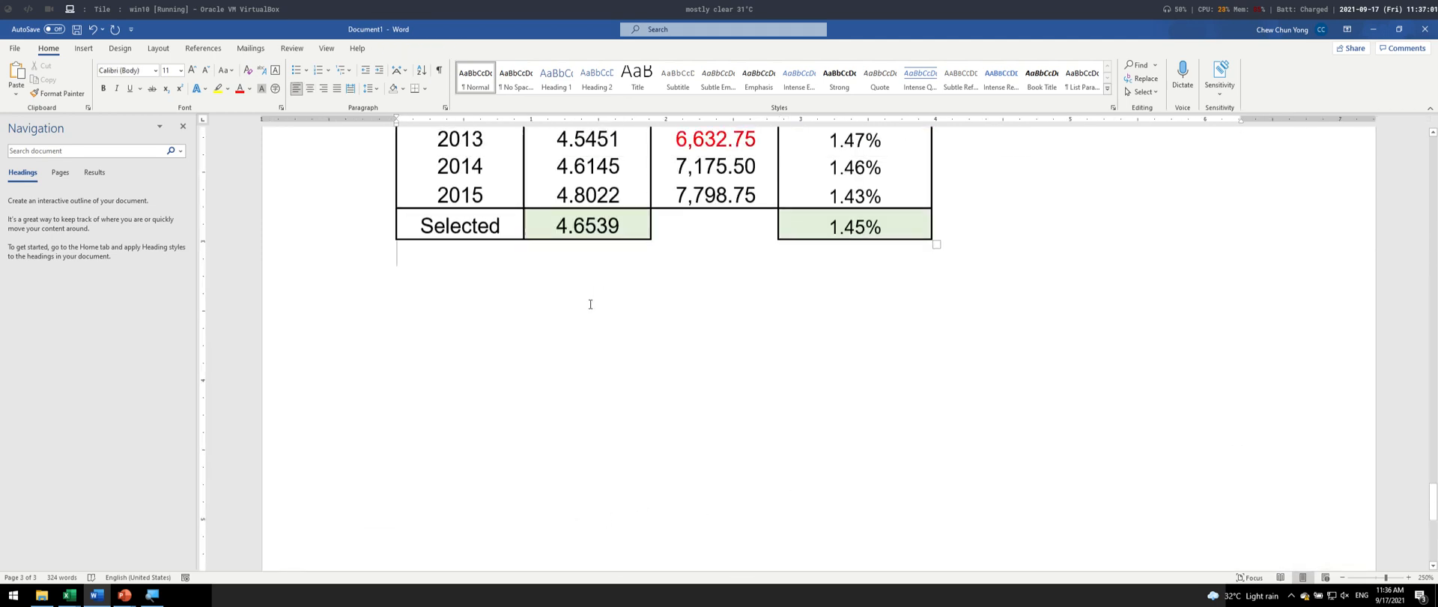
pyautogui.scroll(-7, 637, 398)
pyautogui.press('Return')
pyautogui.press('Return')
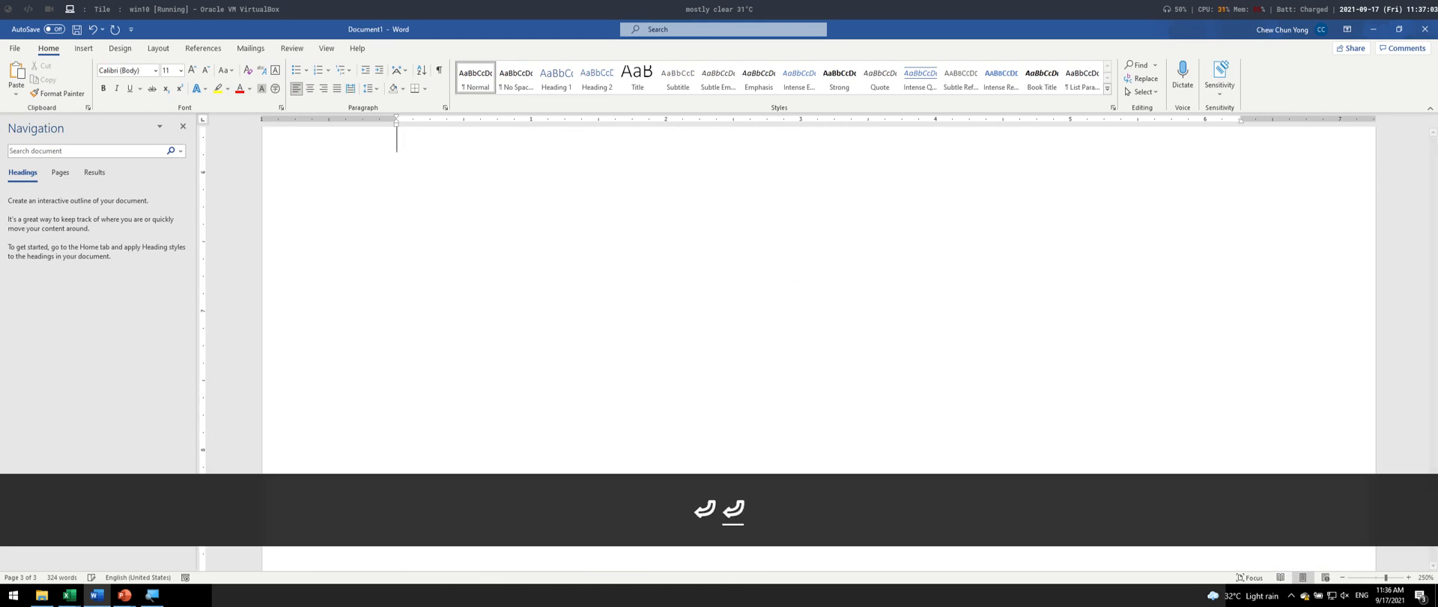
# - Write the line "These are portrait, we want to change next page to landspace" below the last table
pyautogui.write('These a')
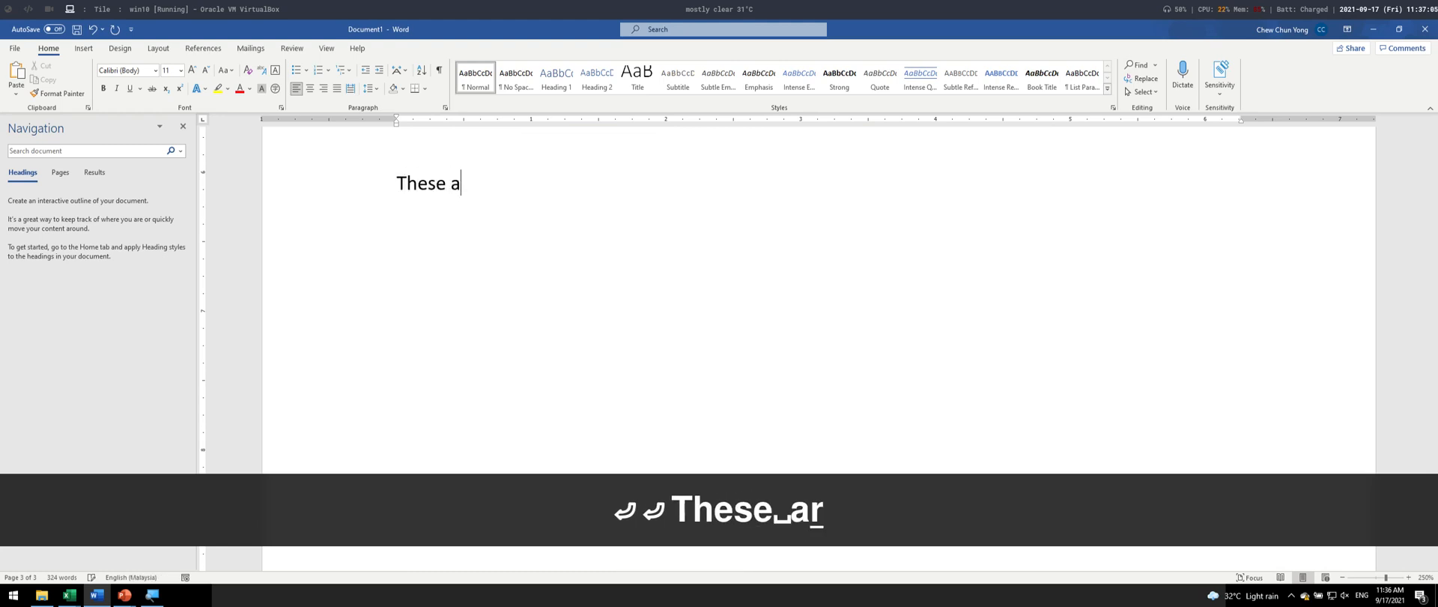
pyautogui.write('re portrait')
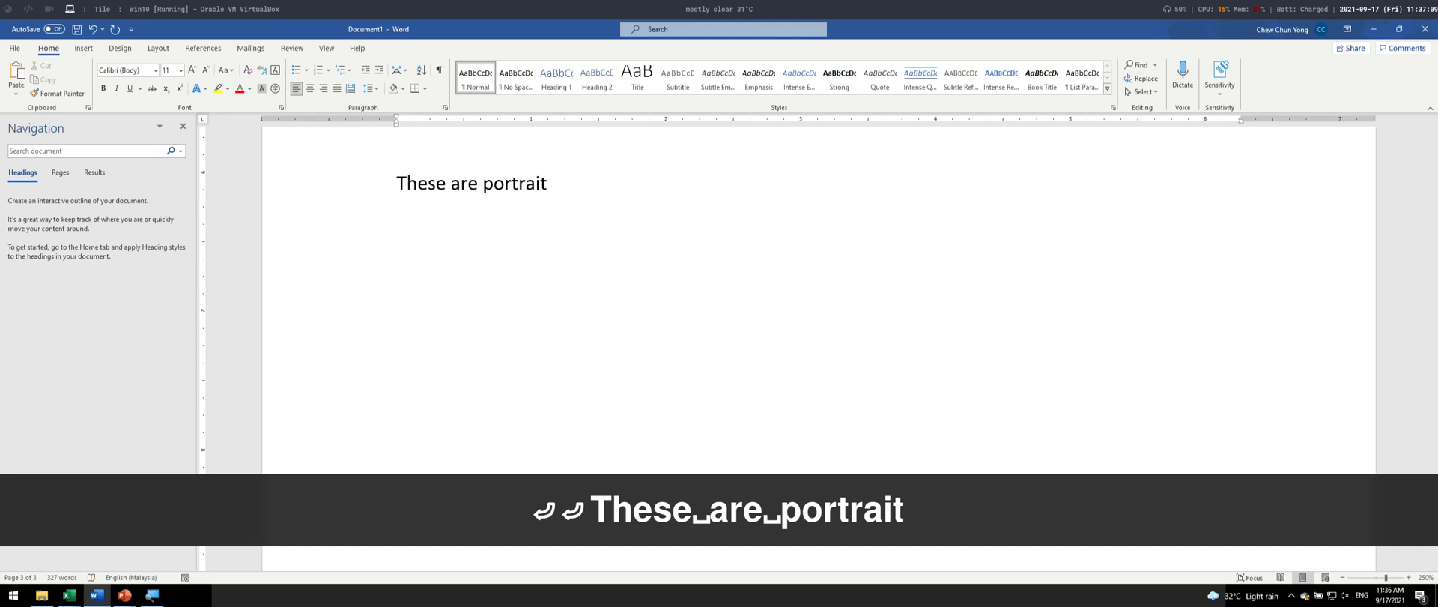
pyautogui.write(', we want ot')
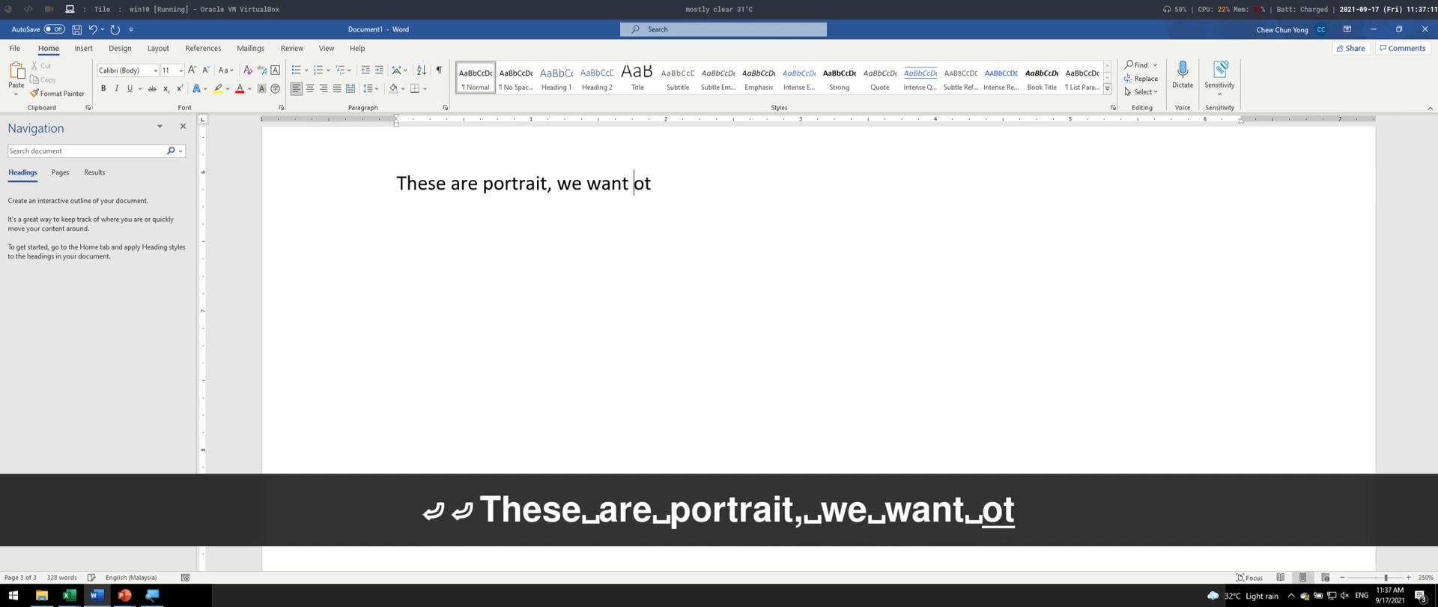
pyautogui.write(' c')
pyautogui.press('BackSpace')
pyautogui.press('BackSpace')
pyautogui.press('BackSpace')
pyautogui.press('BackSpace')
pyautogui.write('to ch')
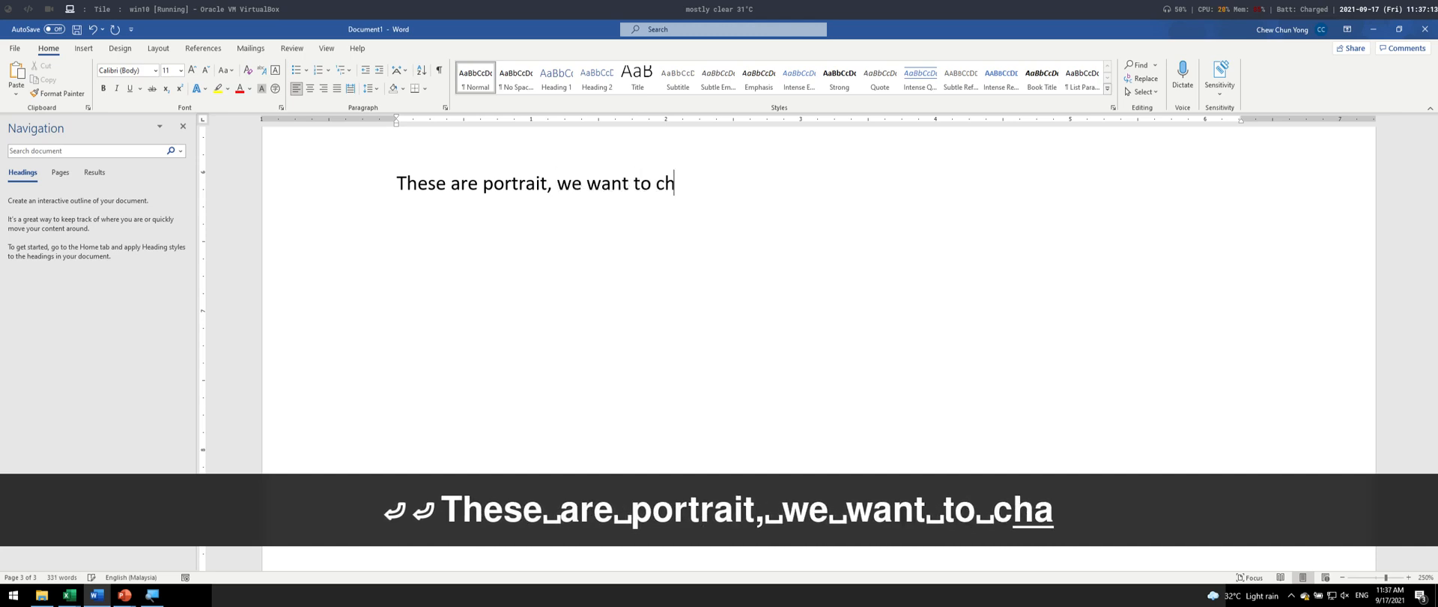
pyautogui.write('ange next page ')
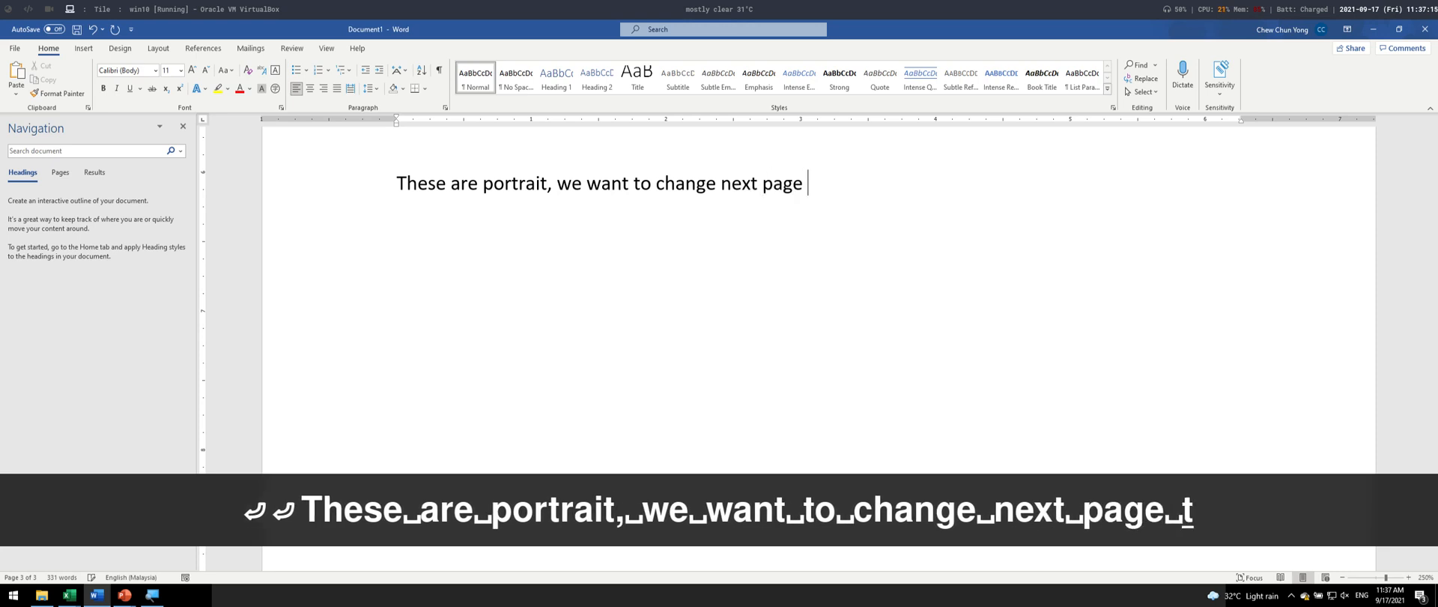
pyautogui.write('to landsp')
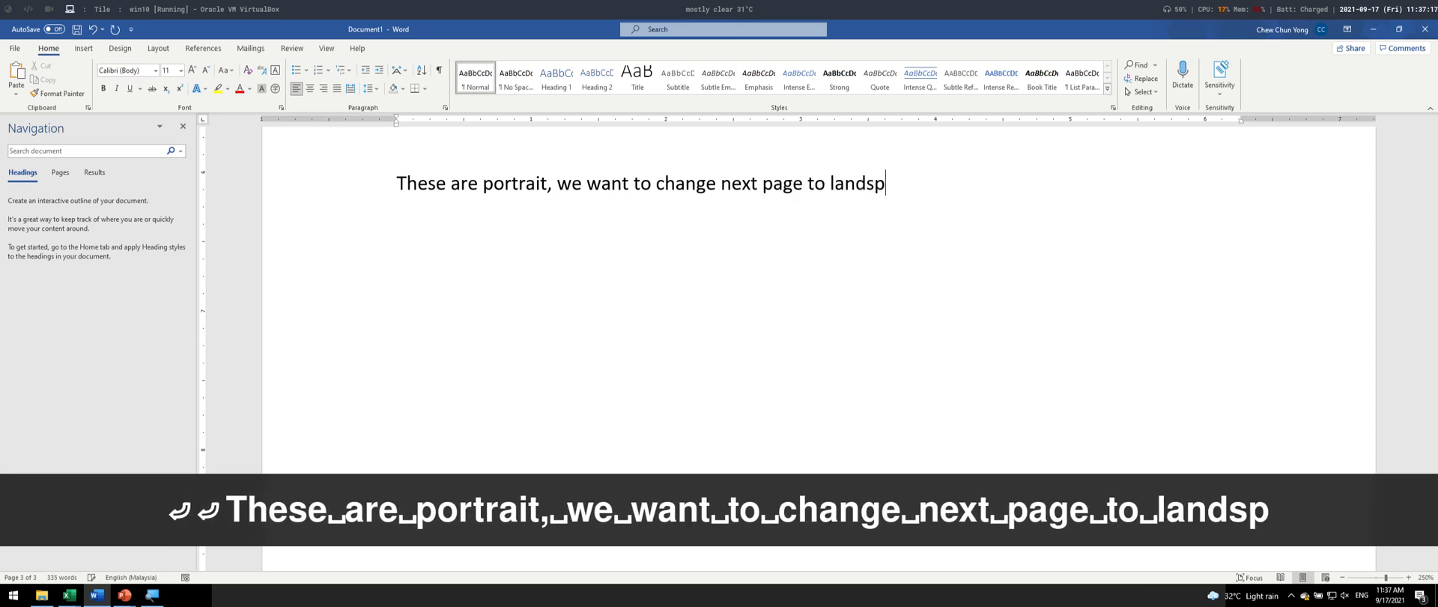
pyautogui.write('ace')
pyautogui.press('Escape')
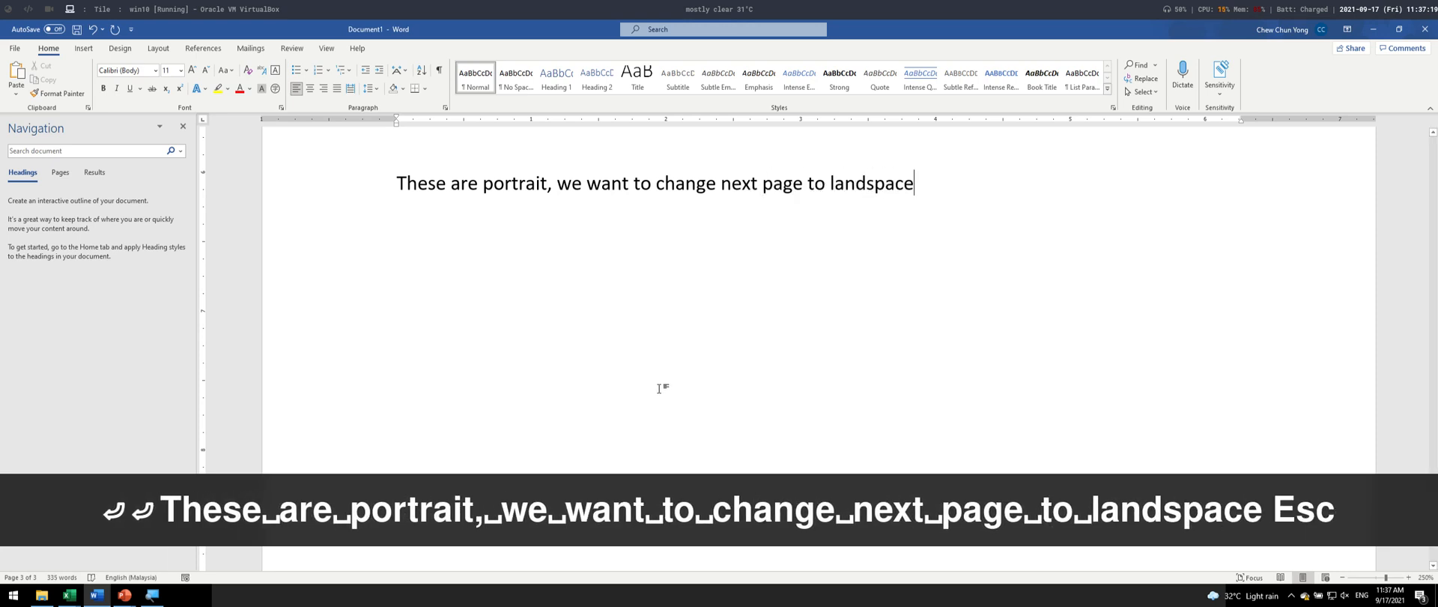
# - Insert a page break after the sentence about changing the next page's orientation
pyautogui.hotkey('ctrl', 'Return')
pyautogui.scroll(-2, 632, 387)
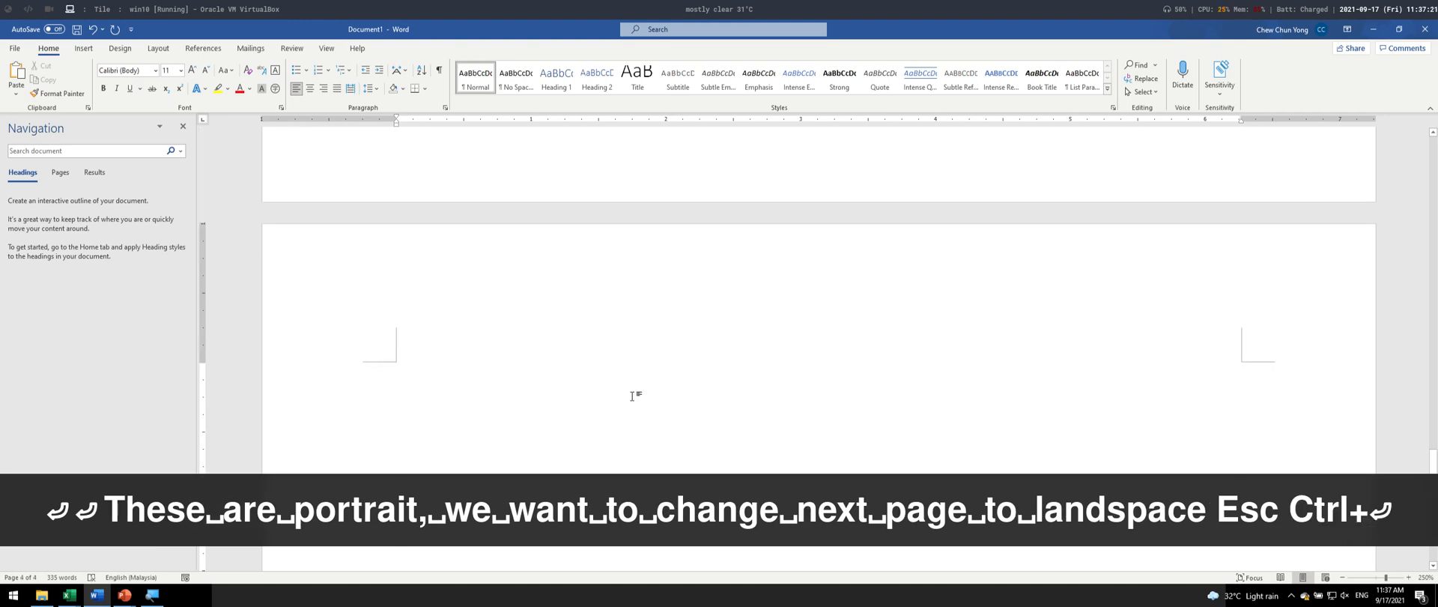
pyautogui.scroll(-2, 332, 347)
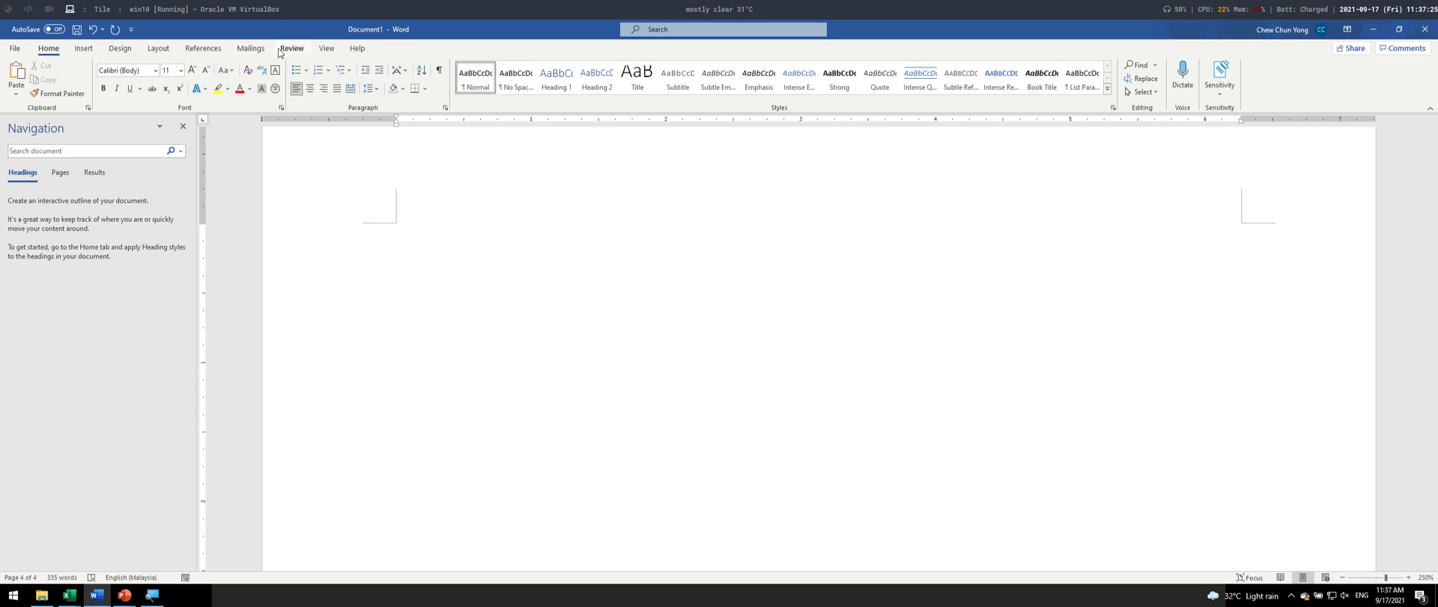
# - Try changing the page orientation to Landscape from the new page and check which pages it affects
pyautogui.click(158, 49)
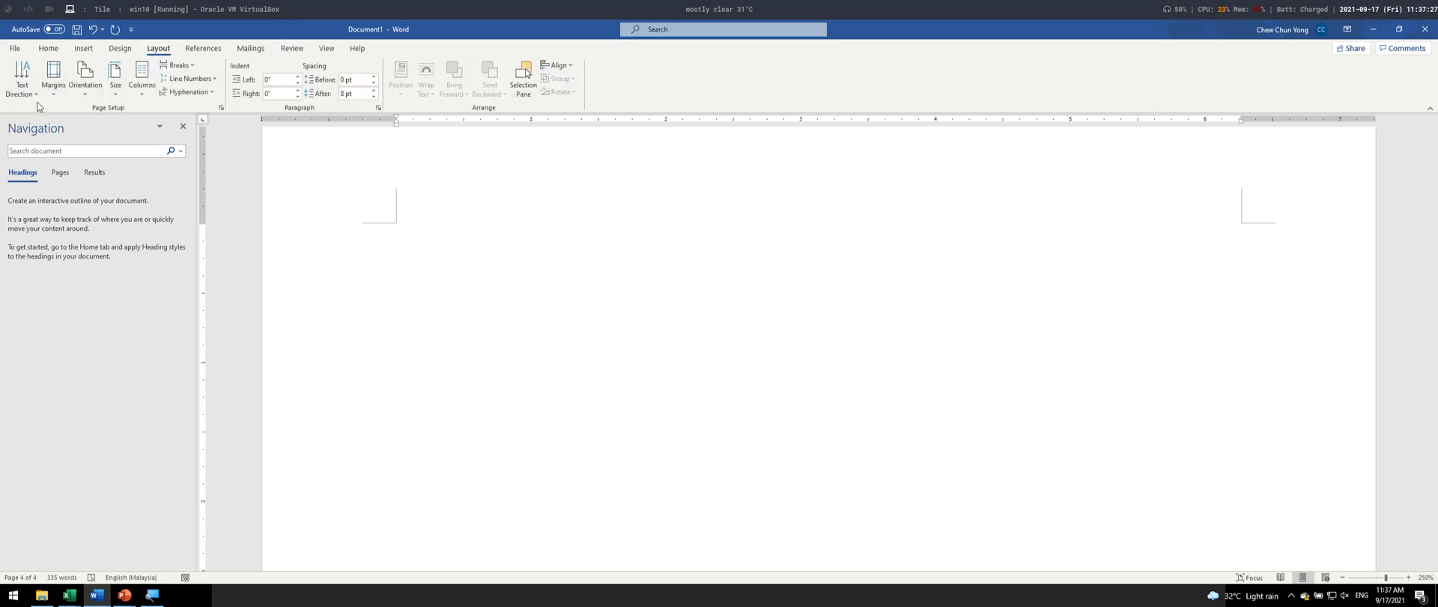
pyautogui.click(86, 95)
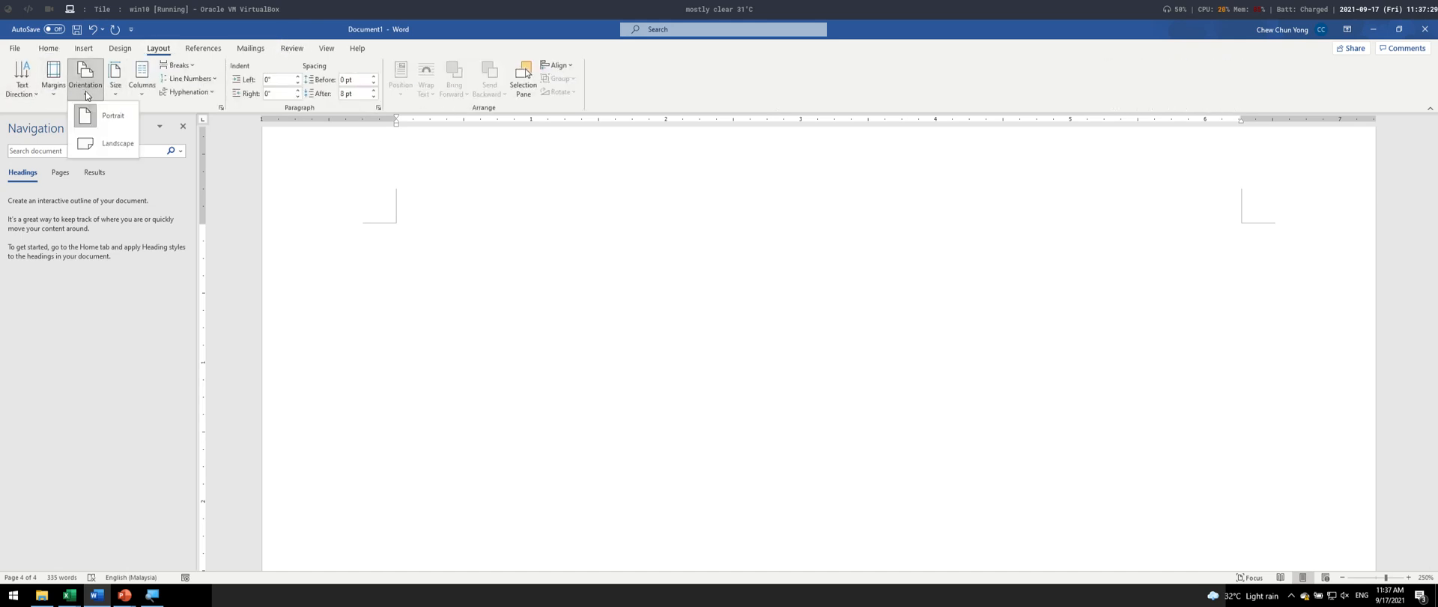
pyautogui.click(114, 154)
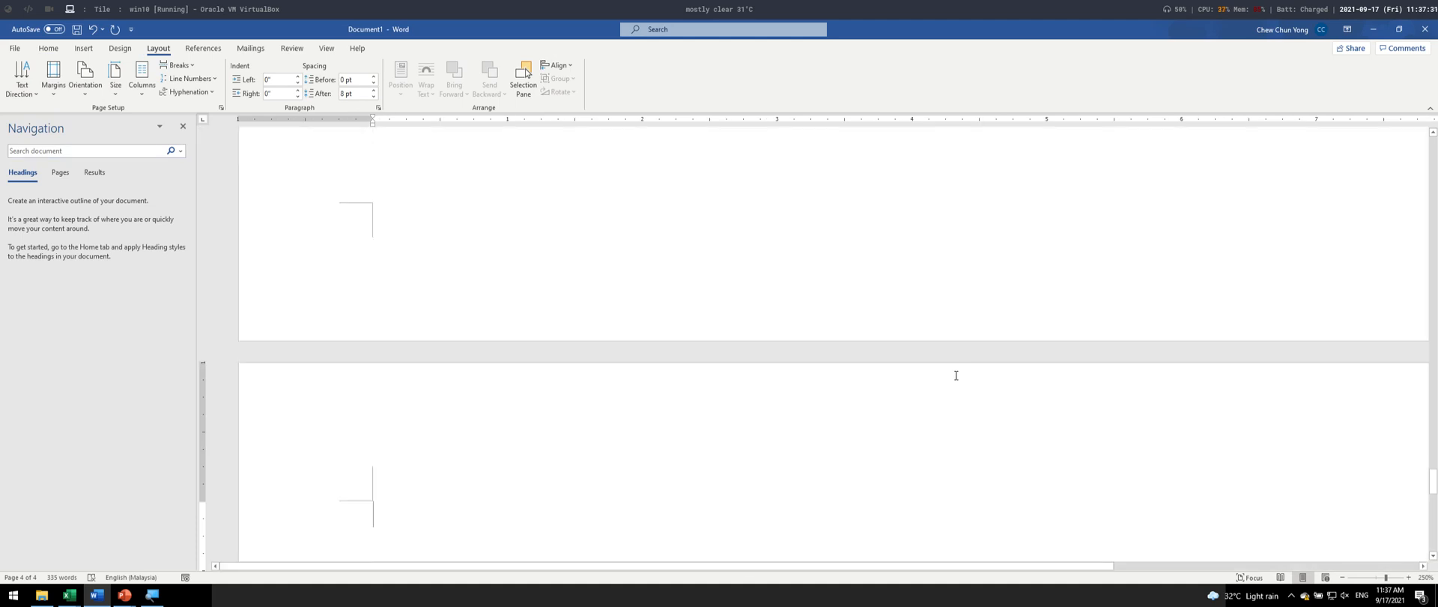
pyautogui.keyDown('ctrl'); pyautogui.scroll(-5, 955, 375); pyautogui.keyUp('ctrl')
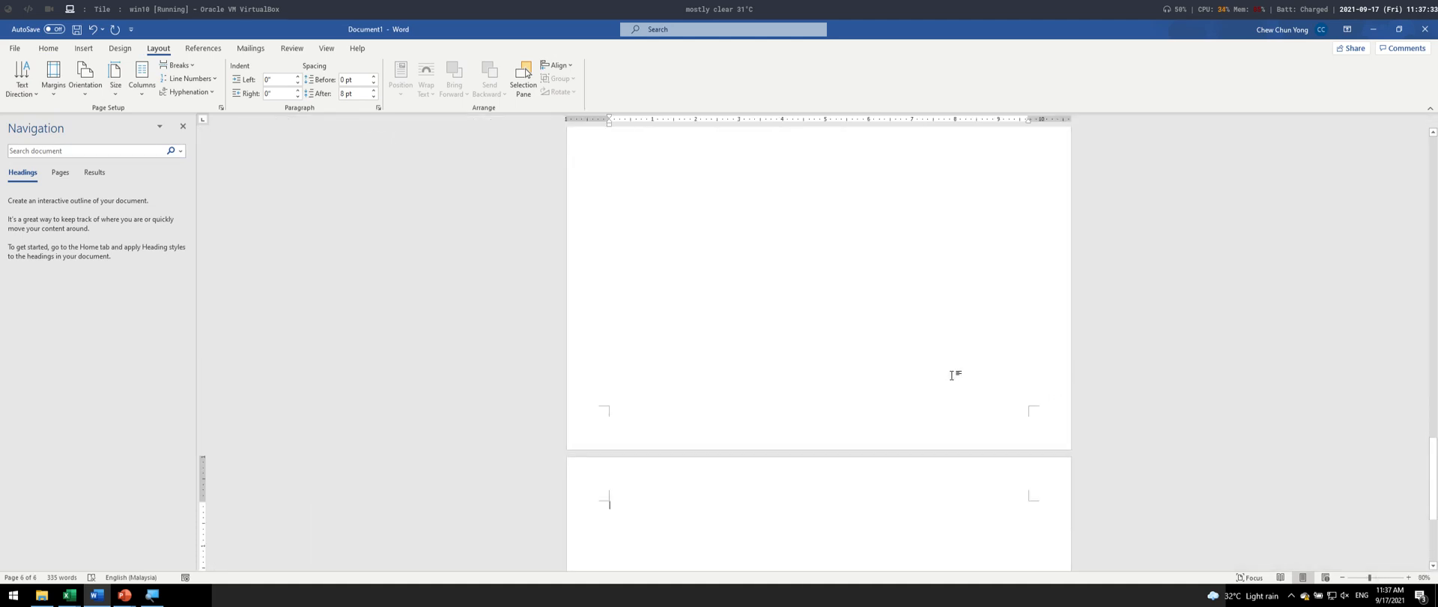
pyautogui.scroll(4, 953, 376)
pyautogui.scroll(10, 953, 376)
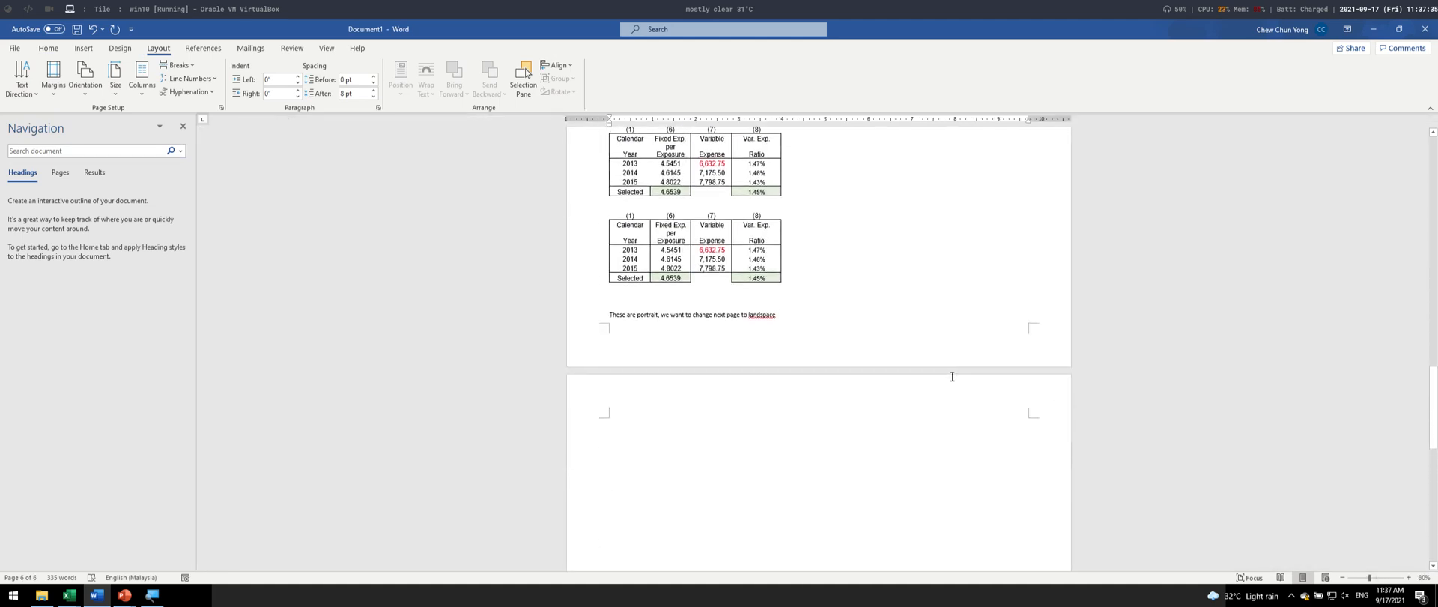
pyautogui.scroll(-10, 946, 372)
pyautogui.keyDown('ctrl'); pyautogui.scroll(18, 793, 377); pyautogui.keyUp('ctrl')
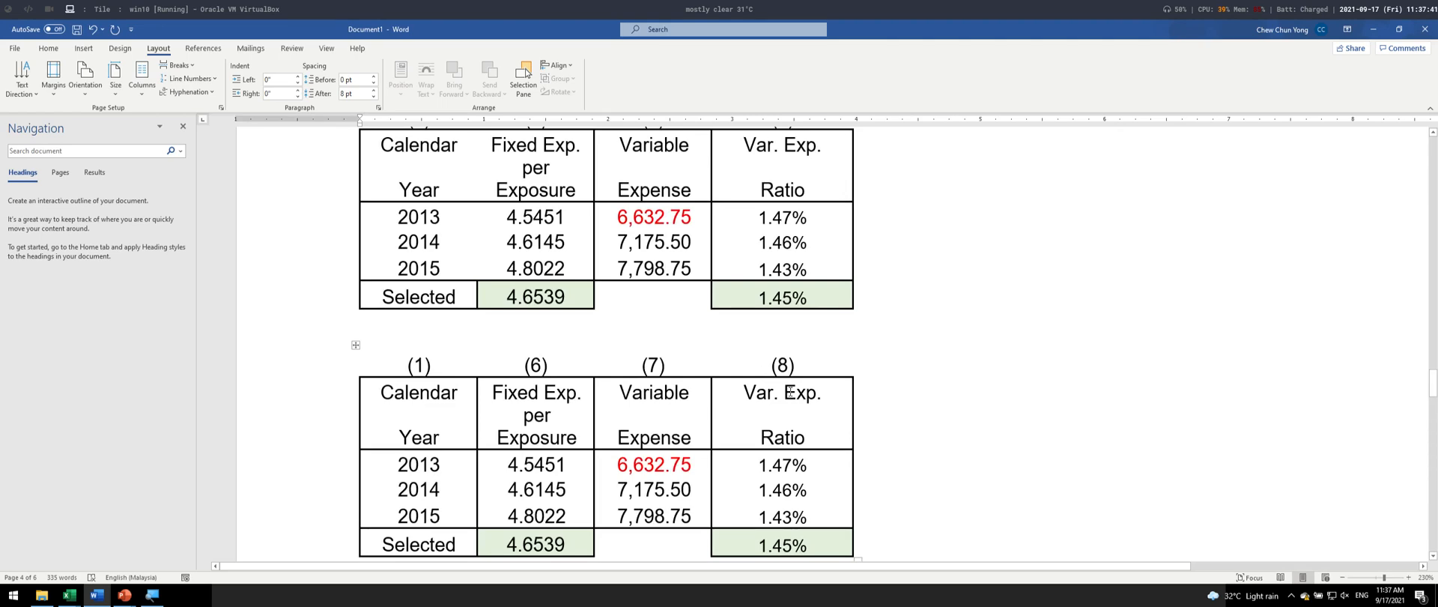
pyautogui.keyDown('ctrl'); pyautogui.scroll(5, 791, 392); pyautogui.keyUp('ctrl')
pyautogui.scroll(-15, 791, 392)
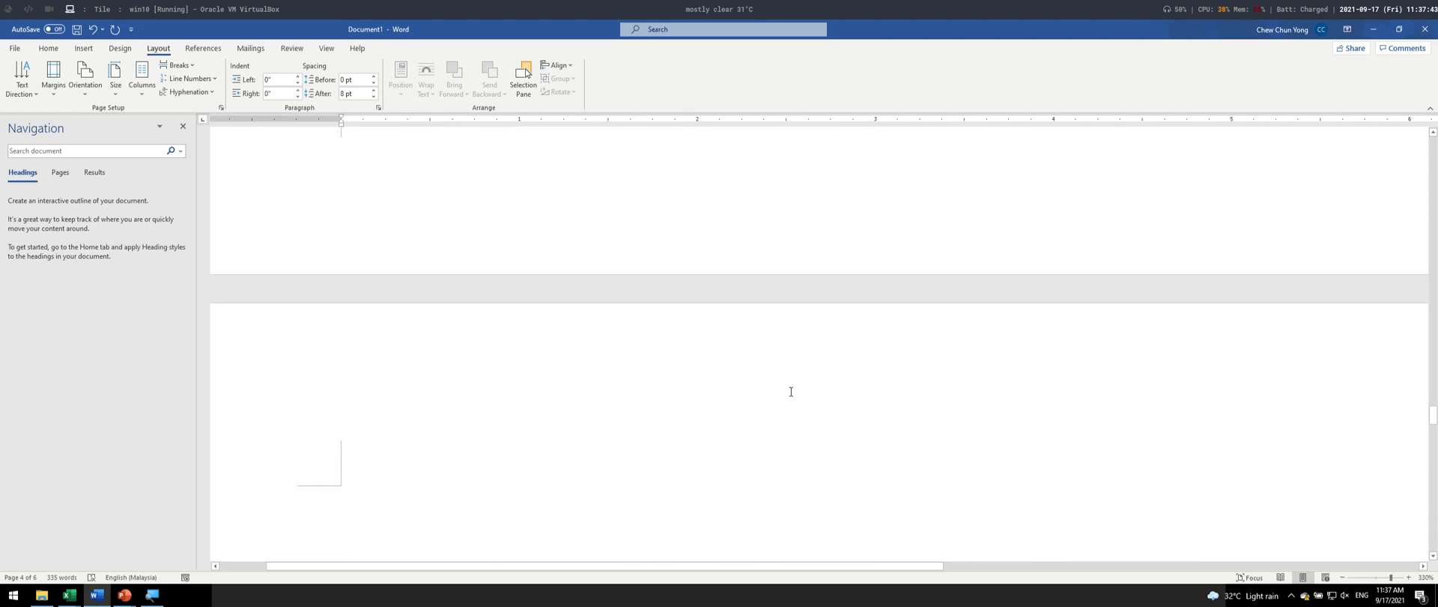
# - Set the page orientation back to Portrait
pyautogui.scroll(2, 791, 392)
pyautogui.scroll(1, 510, 250)
pyautogui.click(85, 79)
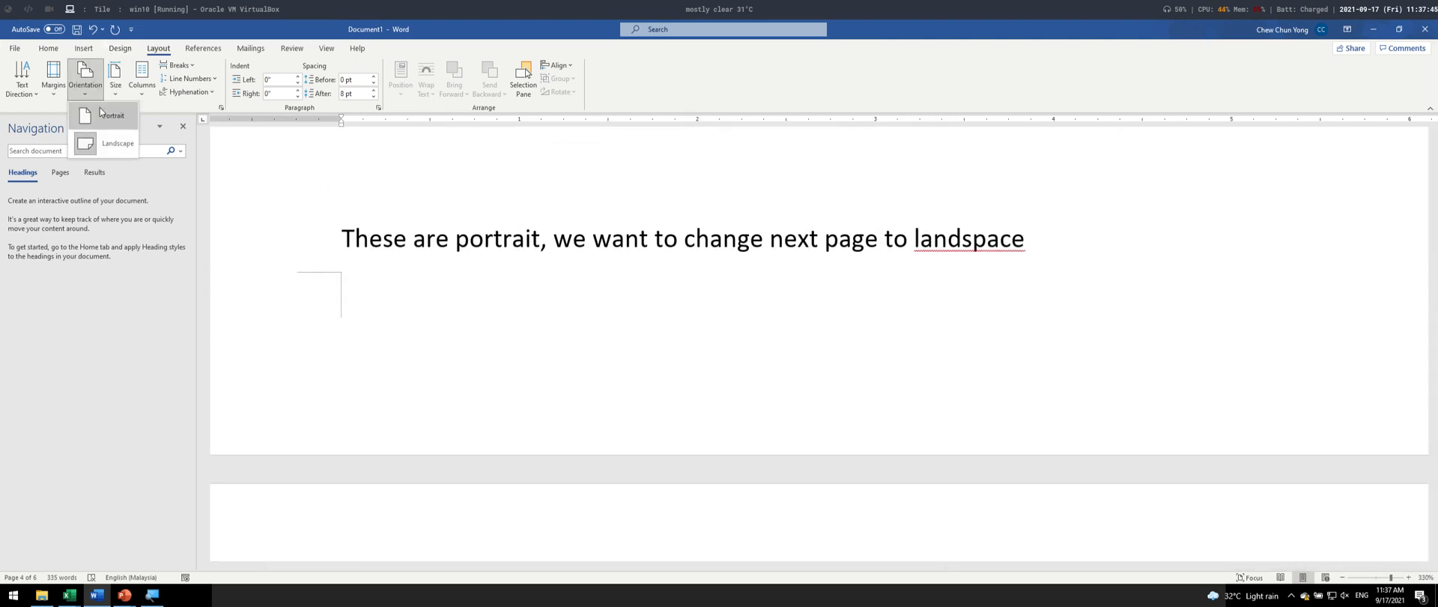
pyautogui.click(101, 127)
# - Insert the word "ONLY" after "next page" in the sentence below the last table
pyautogui.scroll(7, 887, 355)
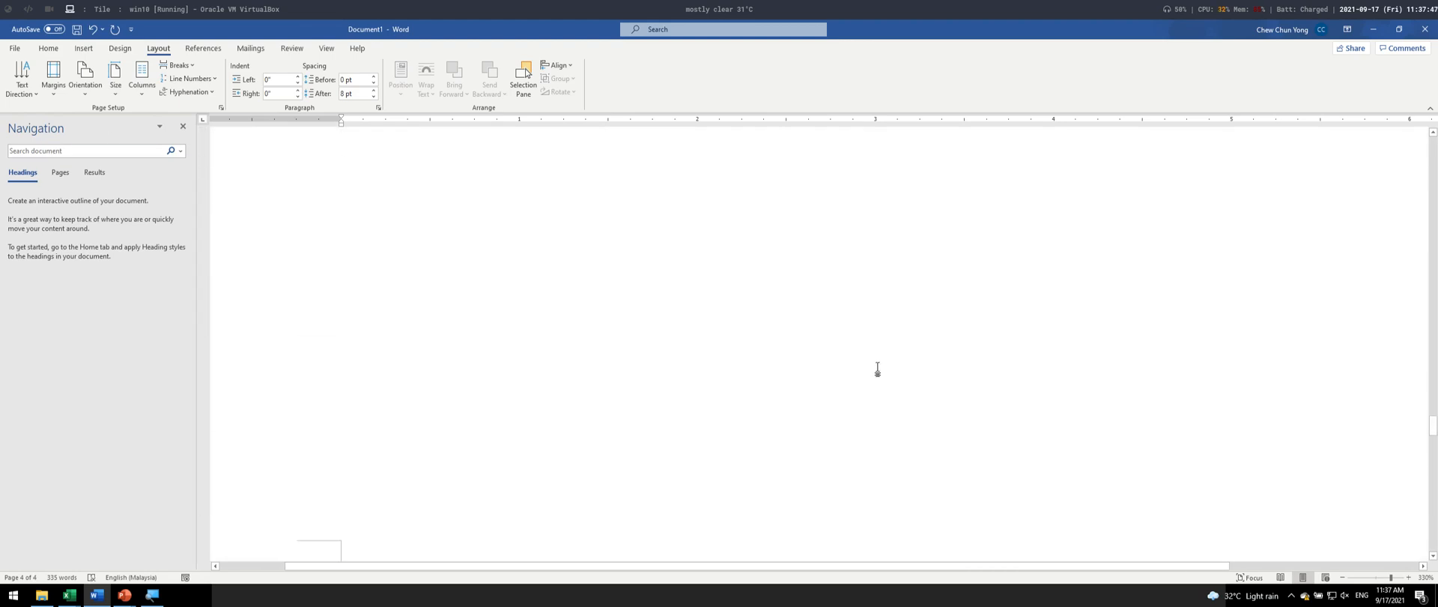
pyautogui.scroll(1, 832, 383)
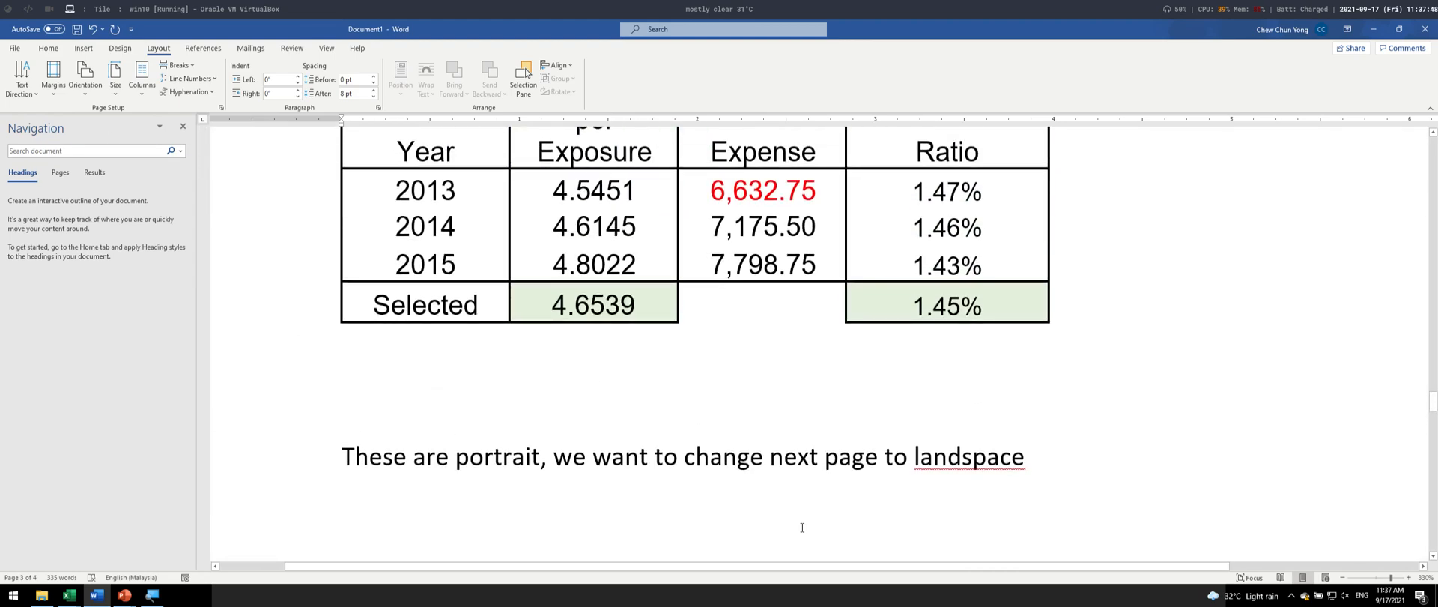
pyautogui.click(885, 459)
pyautogui.write('ONLY')
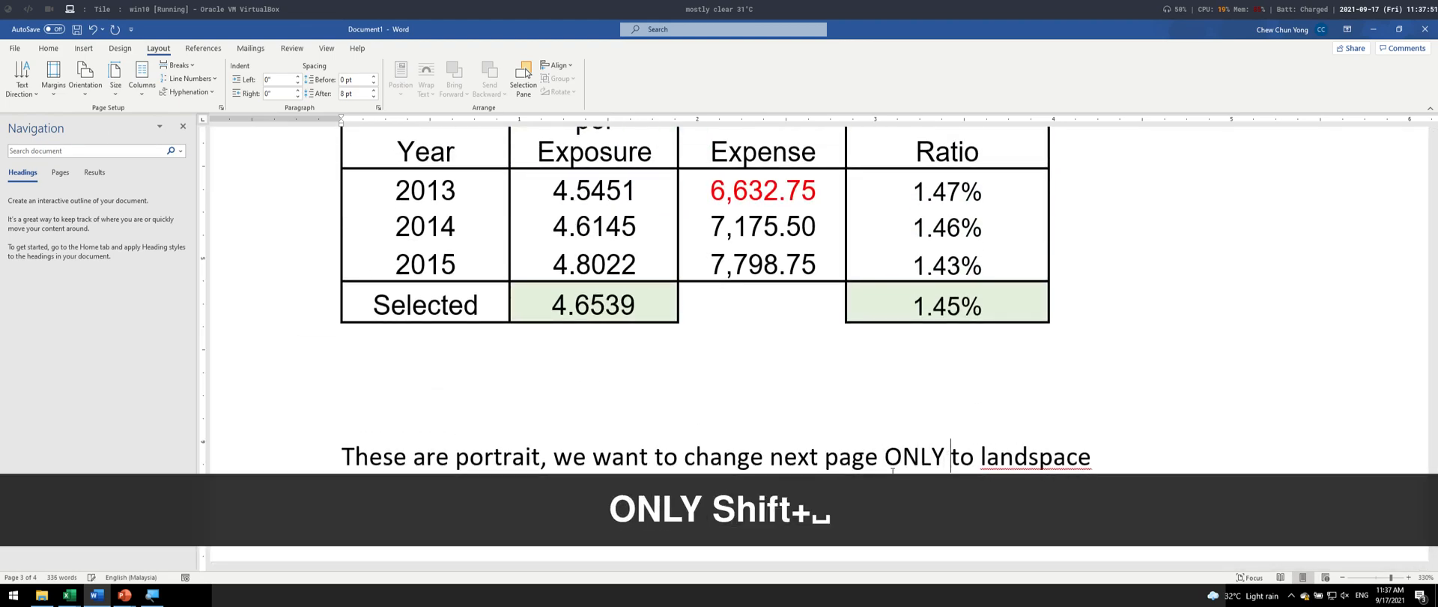
# - Make the words "next page ONLY" bold in the sentence below the last table
pyautogui.hotkey('ctrl', 'shift', 'Left')
pyautogui.hotkey('ctrl', 'shift', 'Left')
pyautogui.hotkey('ctrl', 'shift', 'Left')
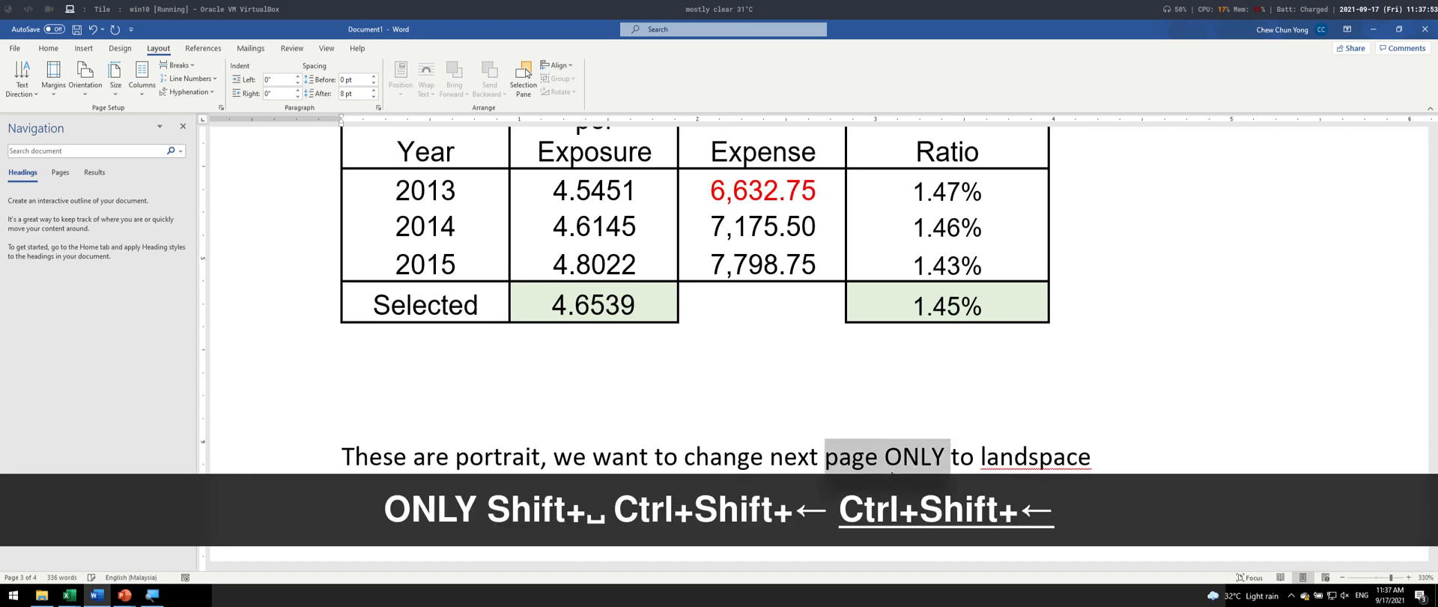
pyautogui.hotkey('ctrl', 'b')
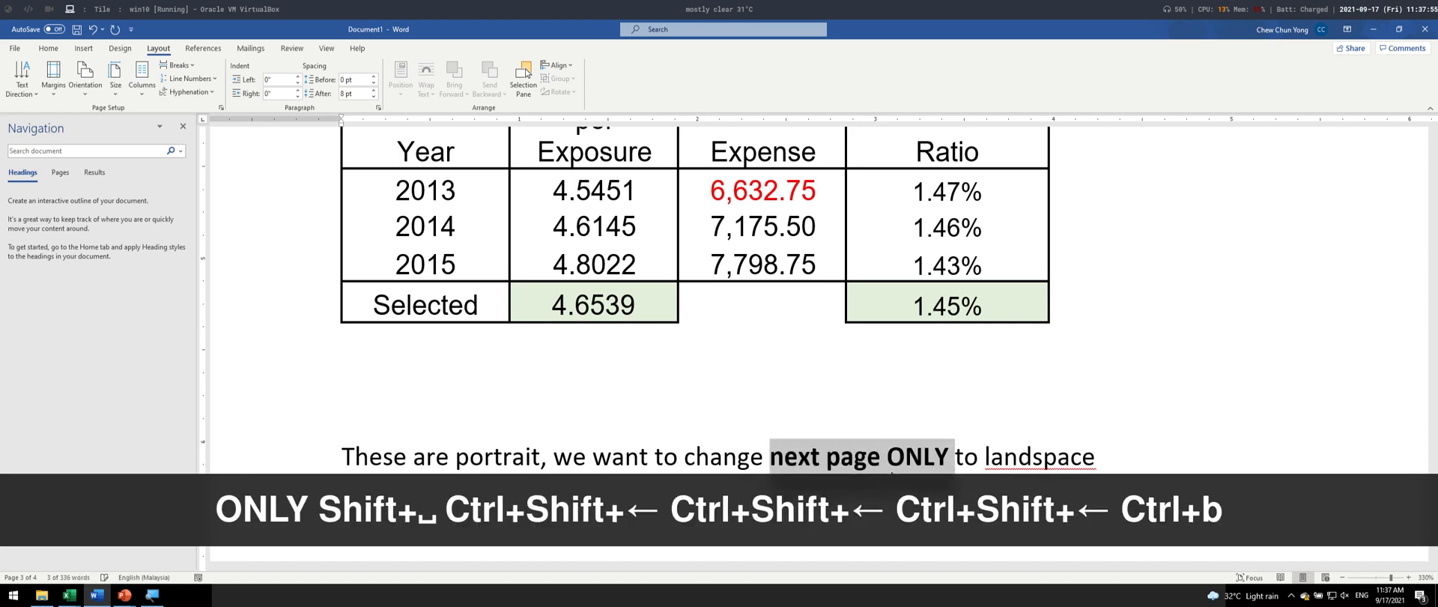
# - Write "This is landspace" on the first line of the new last page
pyautogui.scroll(-8, 868, 403)
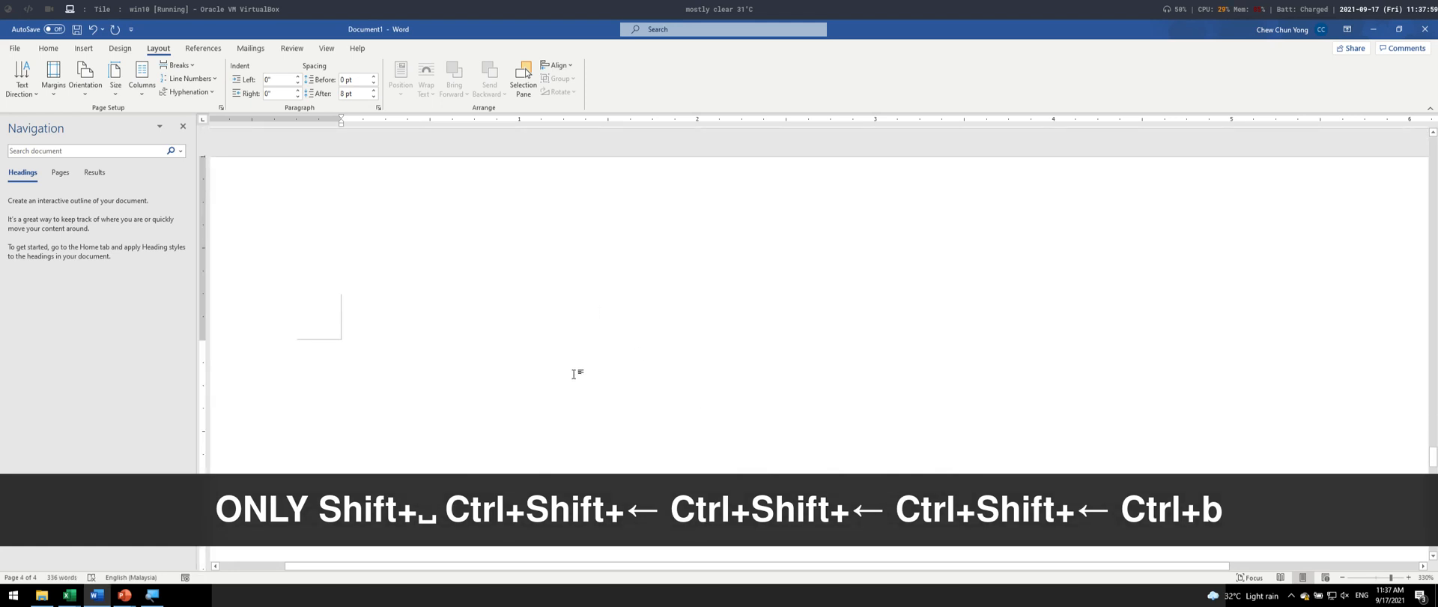
pyautogui.scroll(3, 575, 375)
pyautogui.scroll(-3, 527, 324)
pyautogui.scroll(-3, 384, 397)
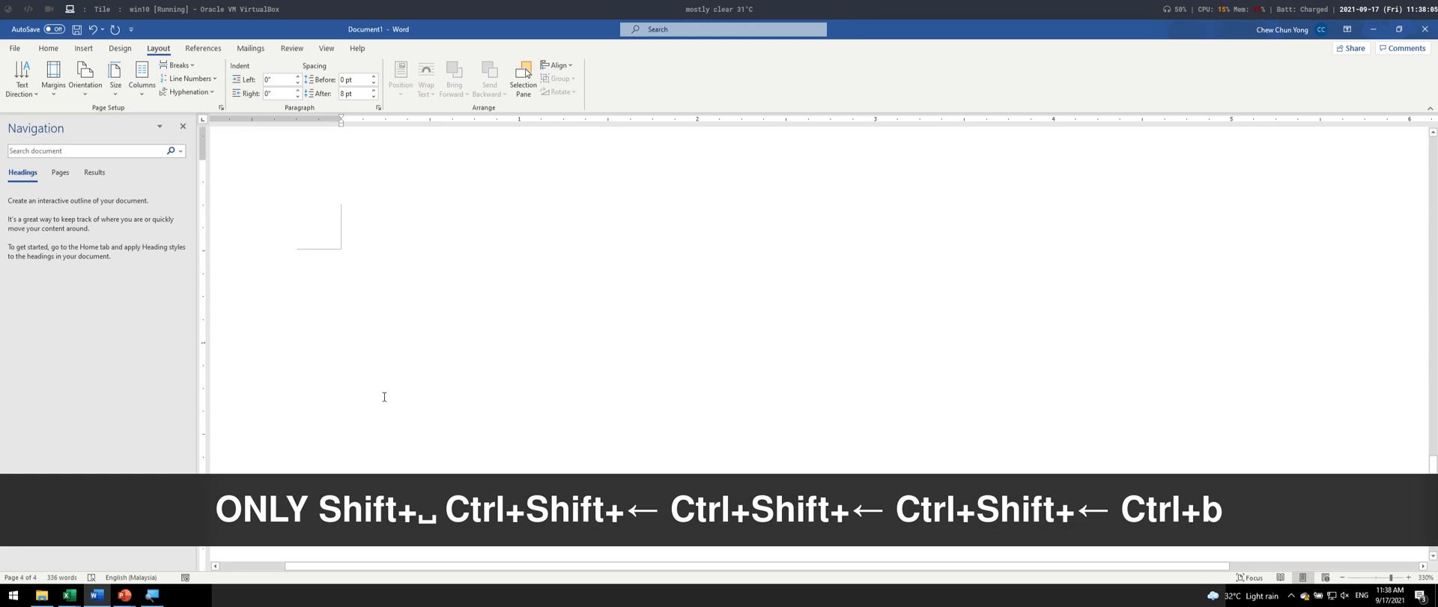
pyautogui.write('aa')
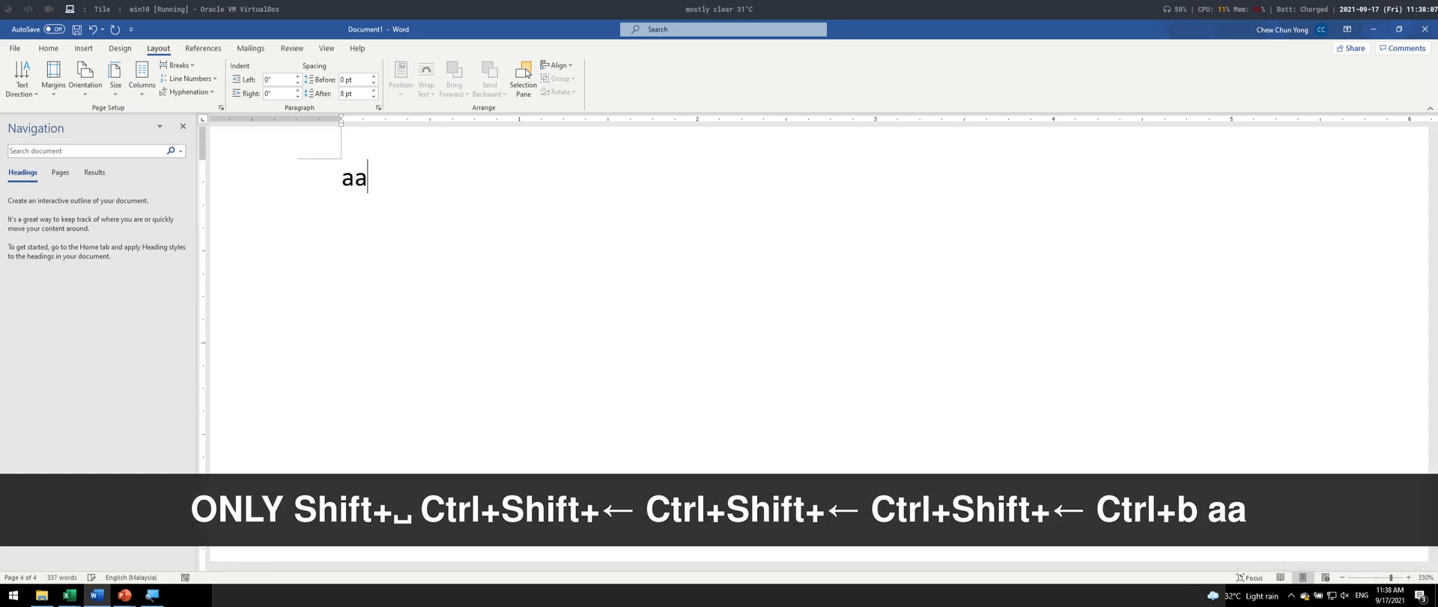
pyautogui.press('BackSpace')
pyautogui.press('BackSpace')
pyautogui.write('This is ')
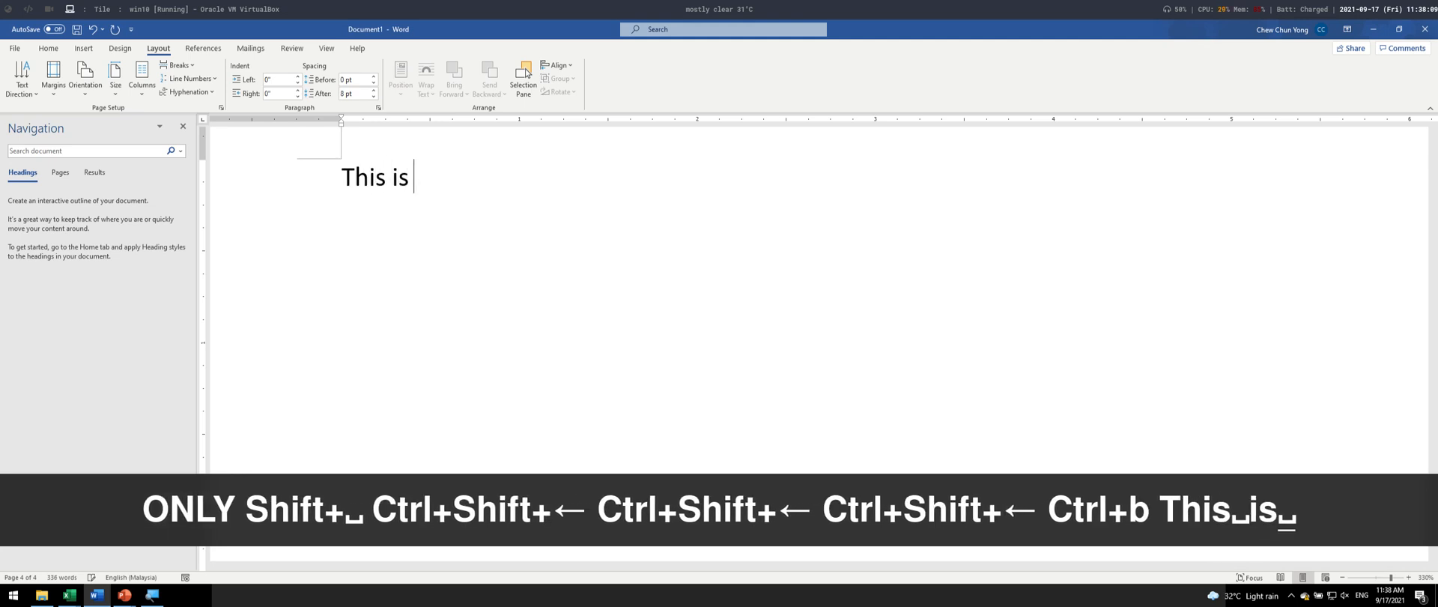
pyautogui.write('landspace')
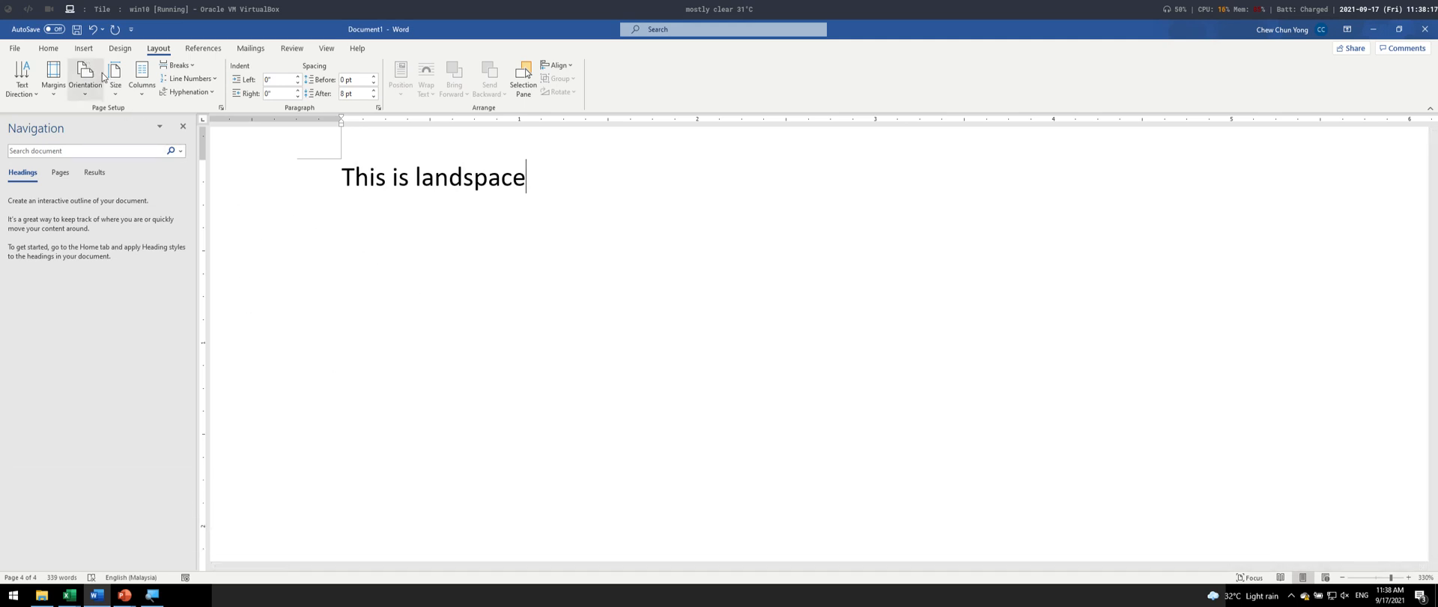
# - Try inserting a page break before "This is landspace", then undo it
pyautogui.click(343, 176)
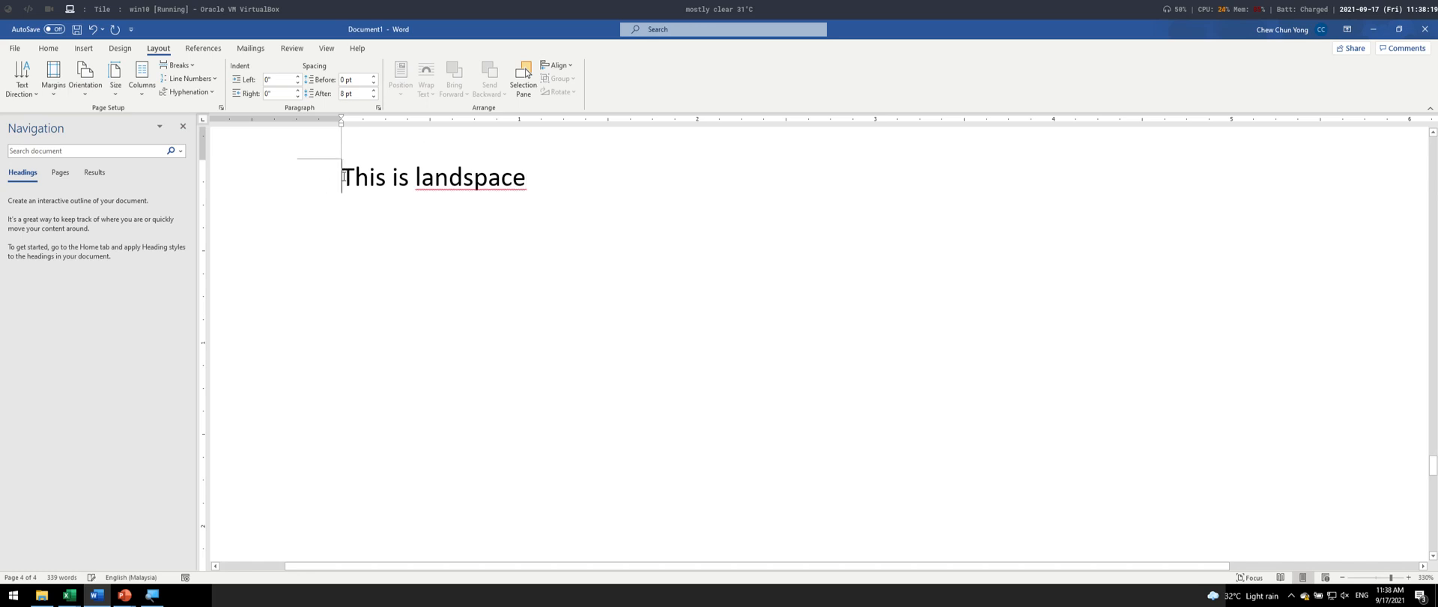
pyautogui.click(84, 51)
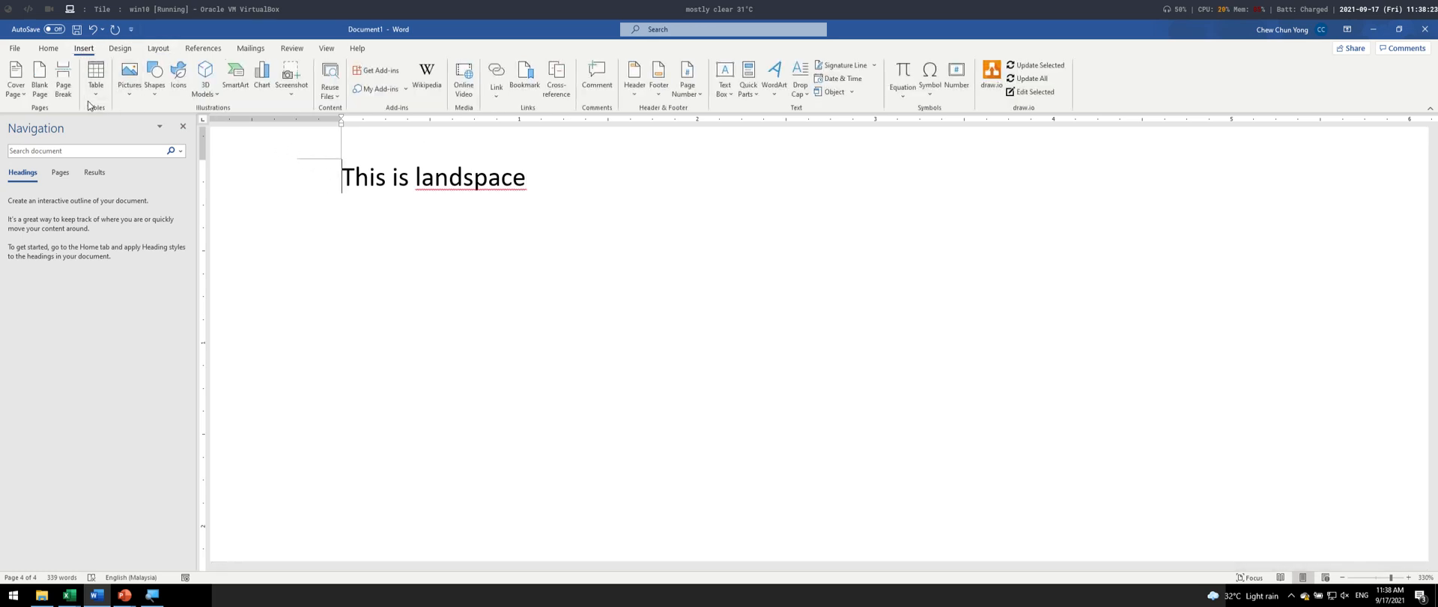
pyautogui.click(65, 103)
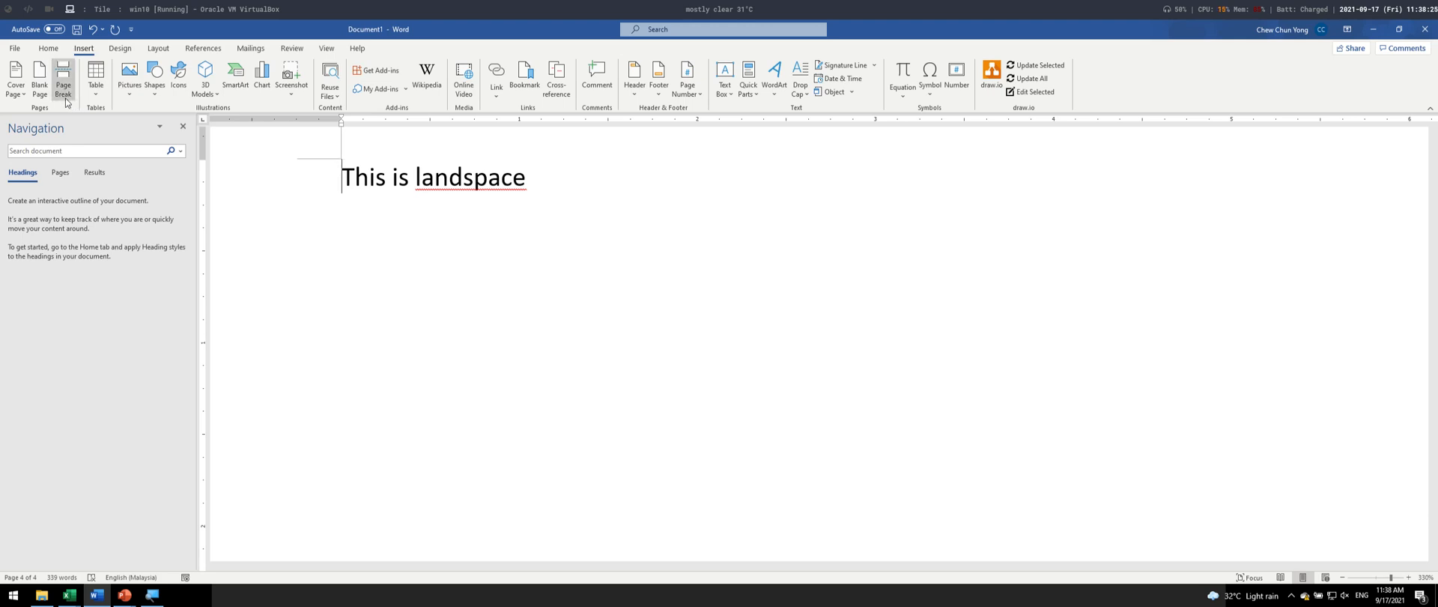
pyautogui.hotkey('ctrl', 'z')
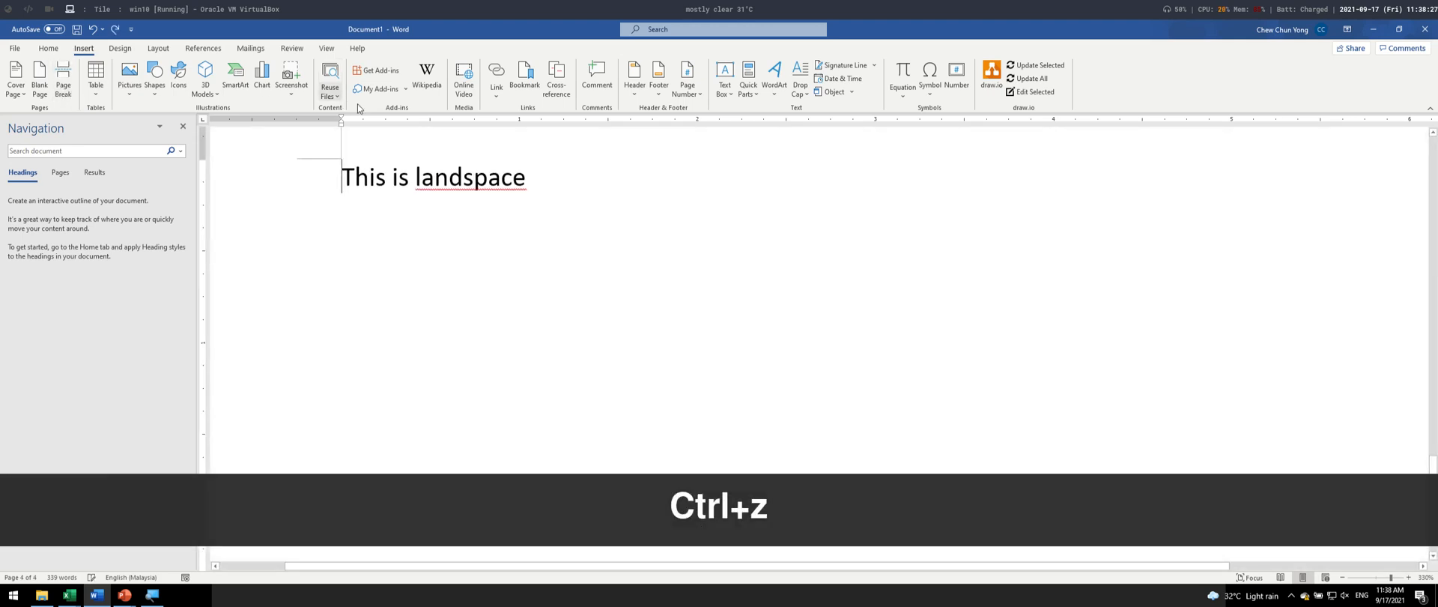
pyautogui.scroll(1, 466, 258)
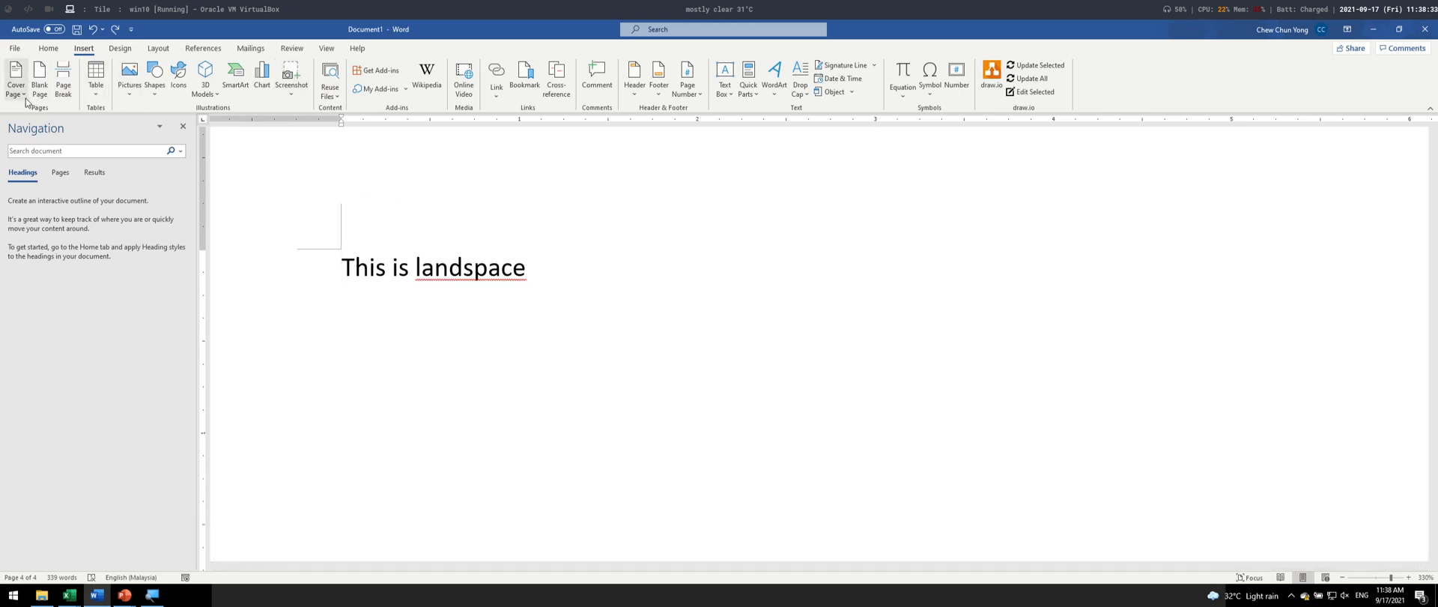
# - Insert a Next Page section break directly before "This is landspace"
pyautogui.click(158, 50)
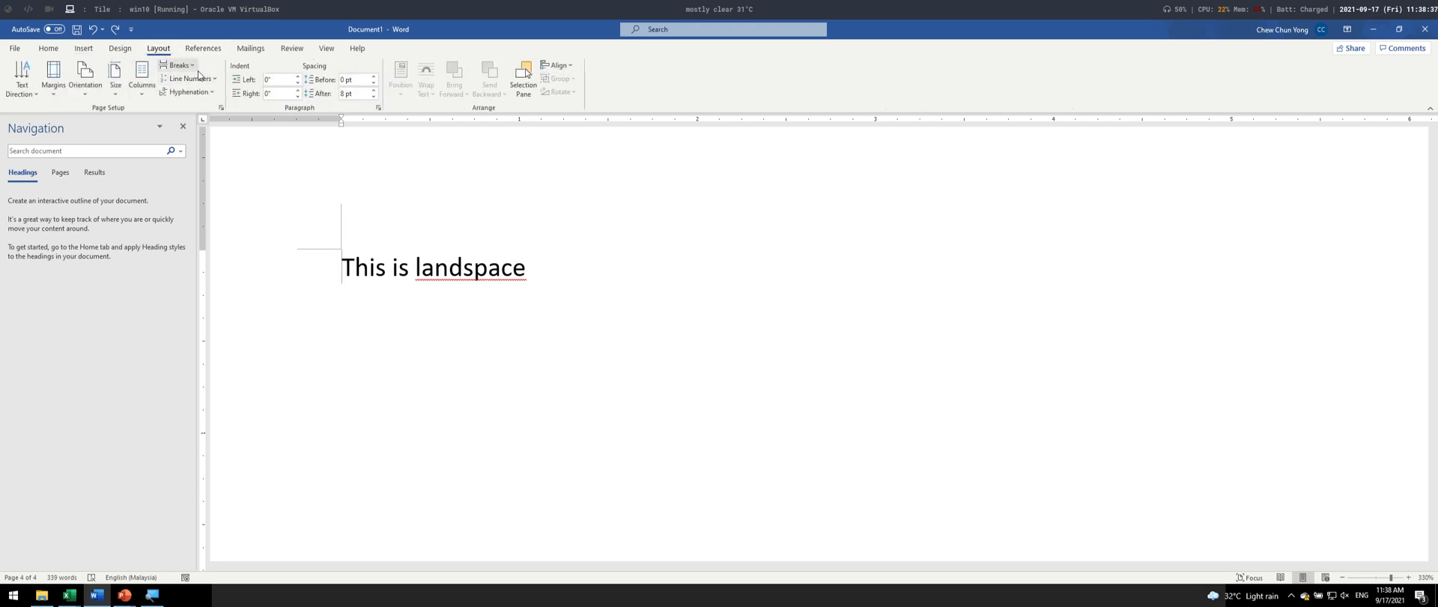
pyautogui.press('super+equal')
pyautogui.press('super+equal')
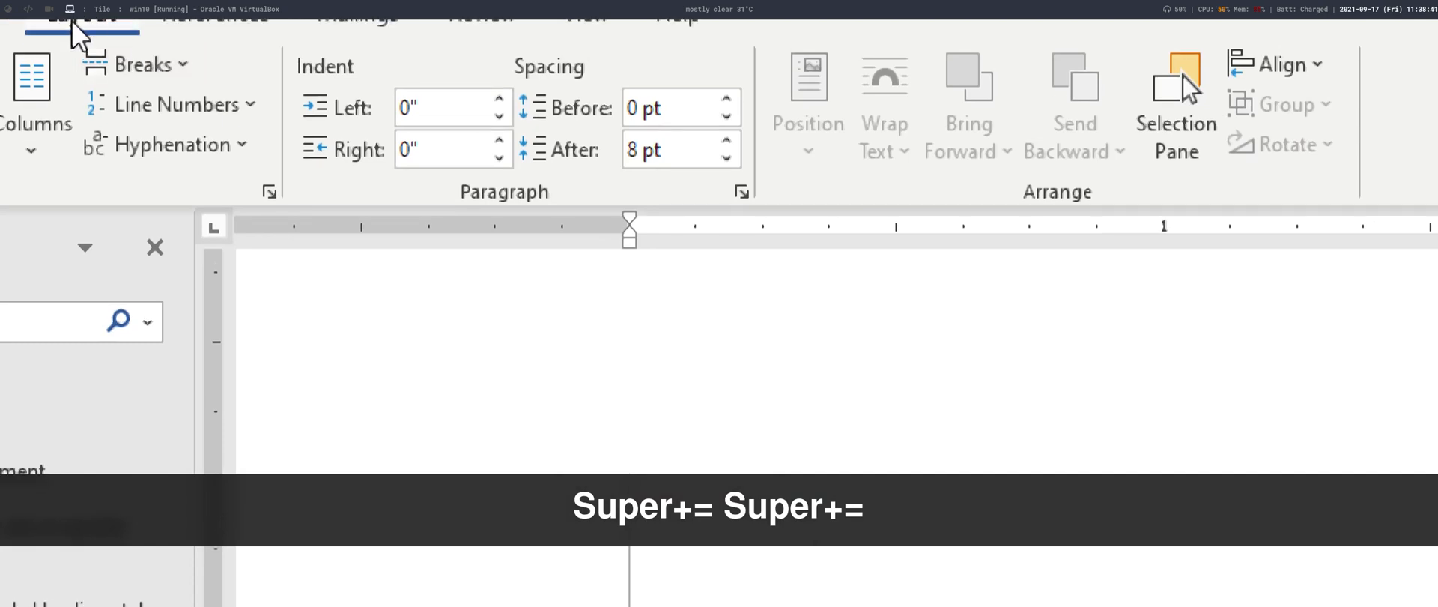
pyautogui.click(158, 74)
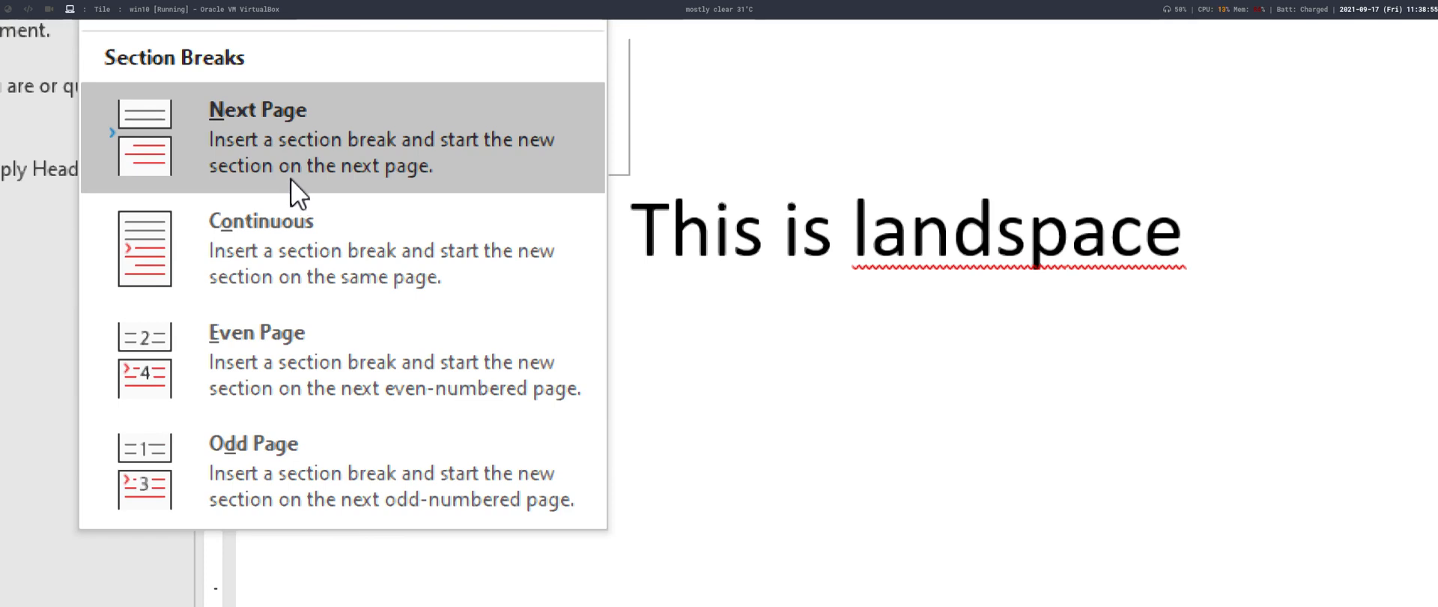
pyautogui.click(292, 171)
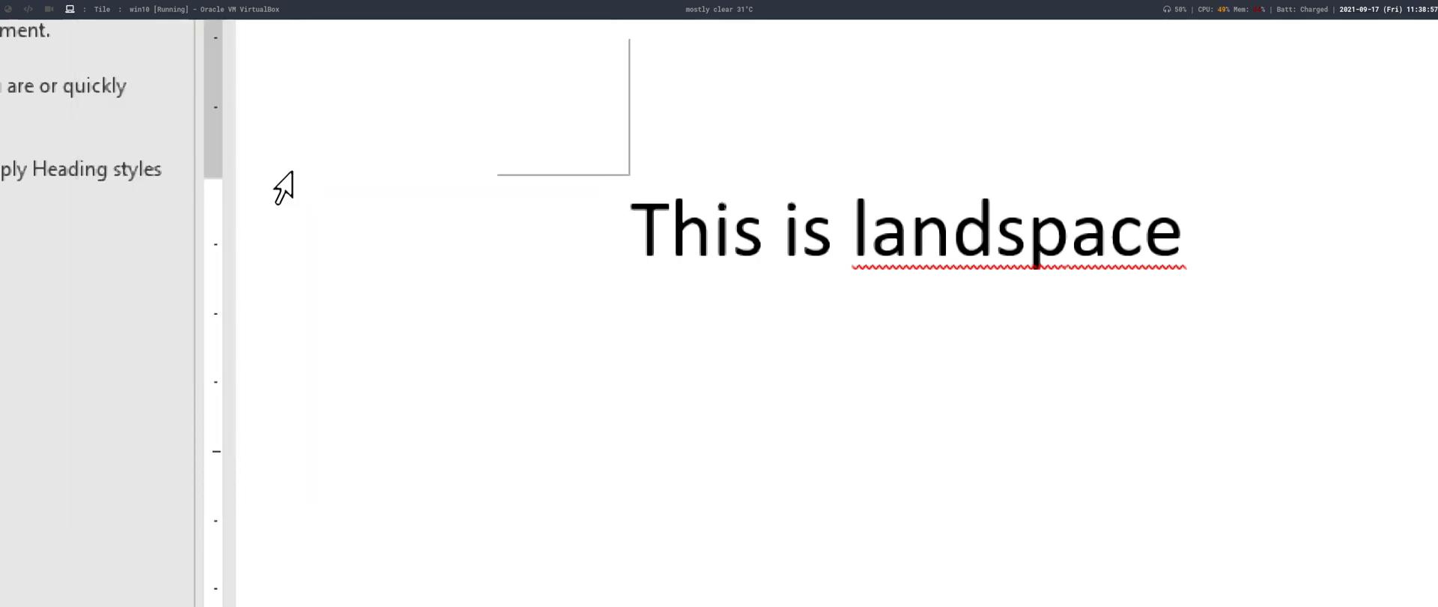
pyautogui.press('super+minus')
pyautogui.press('super+minus')
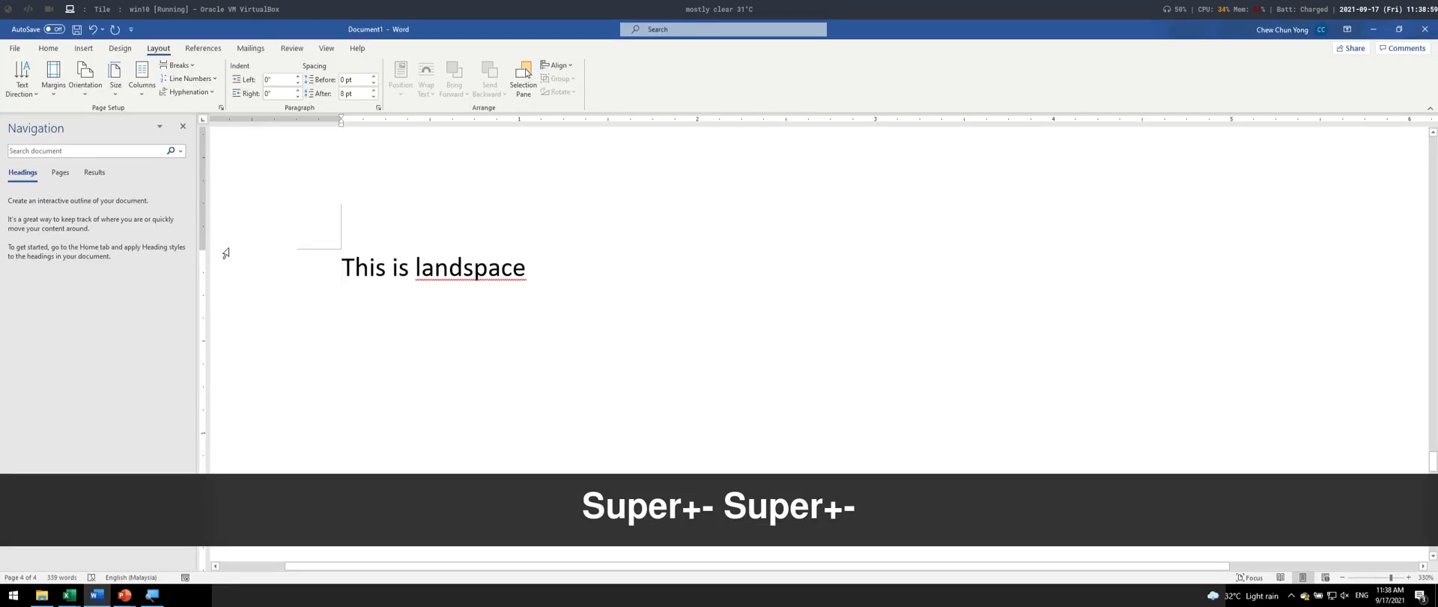
# - Set the orientation of the section containing "This is landspace" to Landscape and check it against the preceding page
pyautogui.scroll(-10, 698, 323)
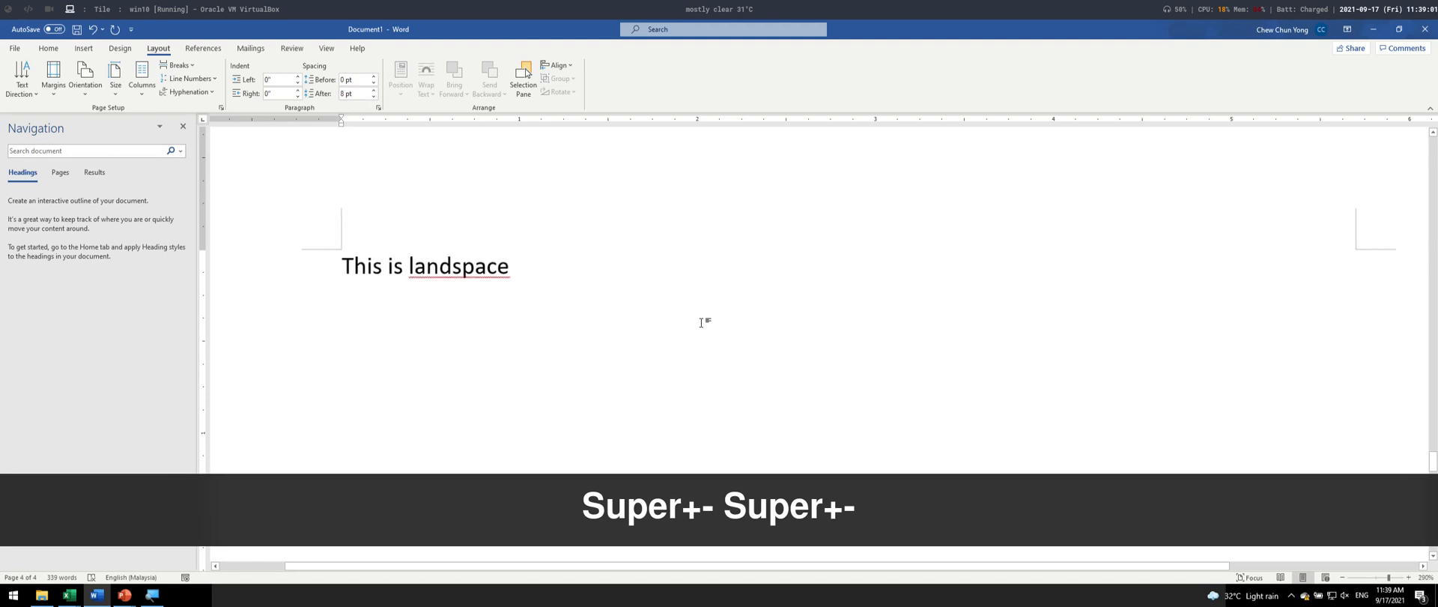
pyautogui.scroll(10, 697, 338)
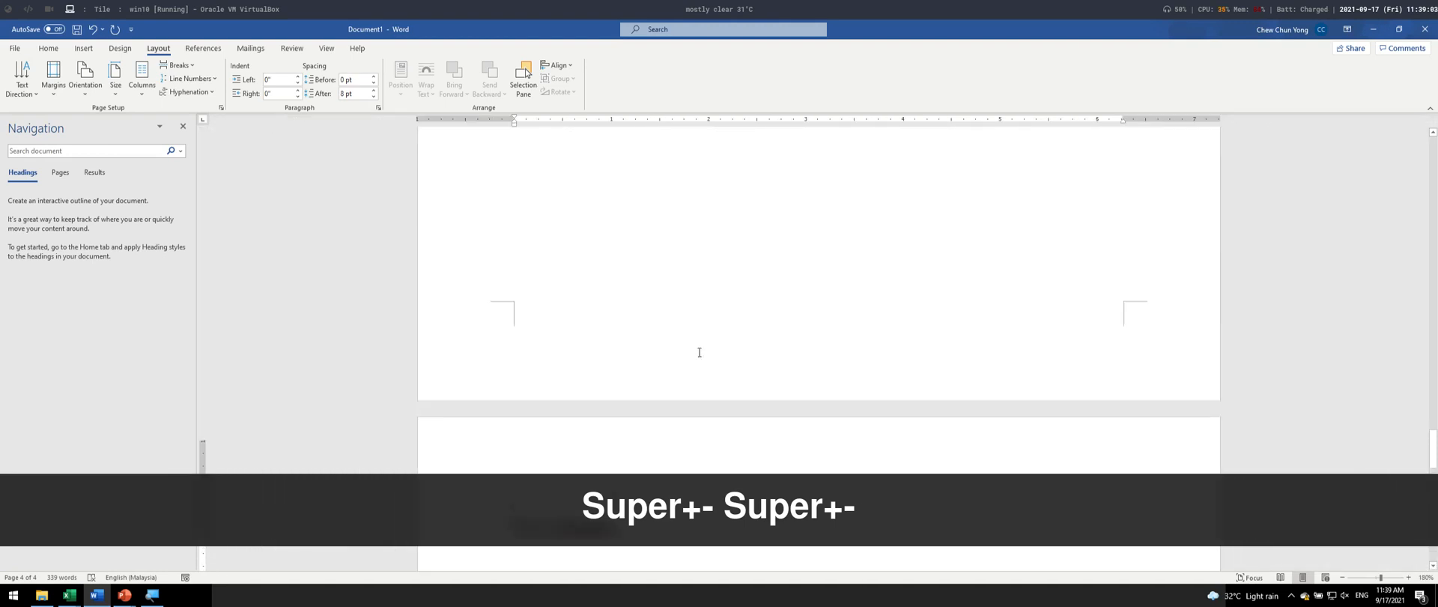
pyautogui.scroll(-5, 698, 352)
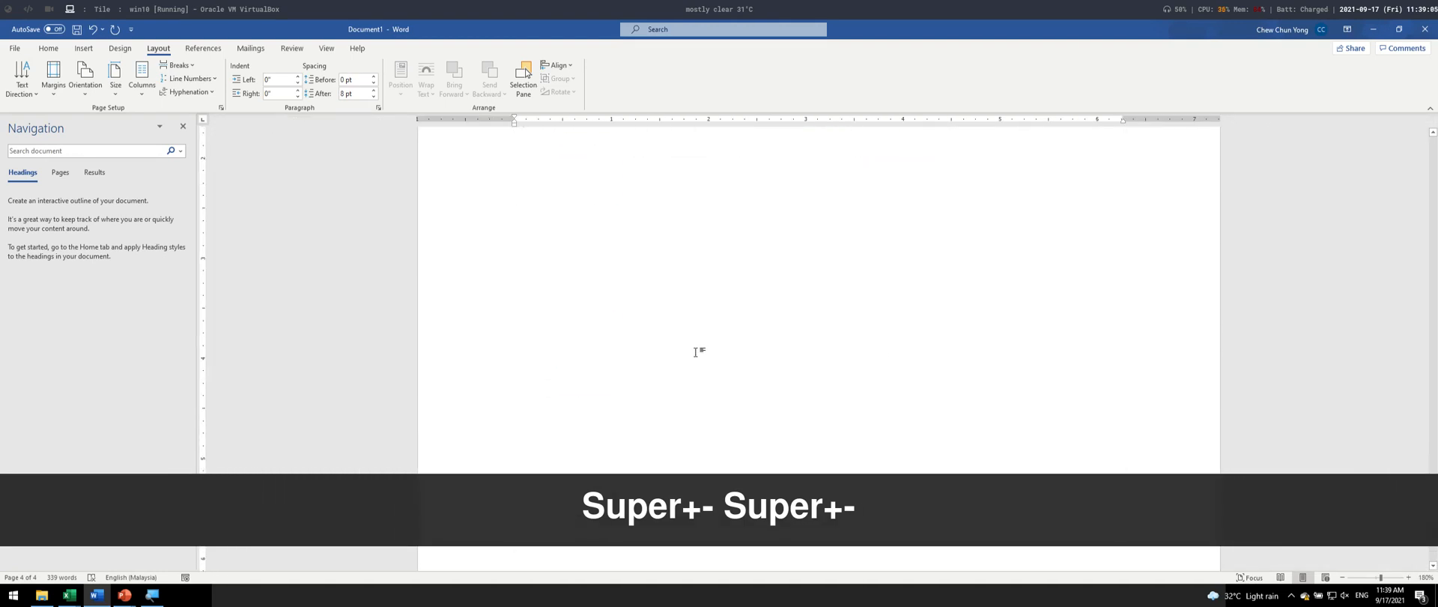
pyautogui.scroll(-2, 927, 462)
pyautogui.scroll(-5, 757, 356)
pyautogui.scroll(3, 747, 345)
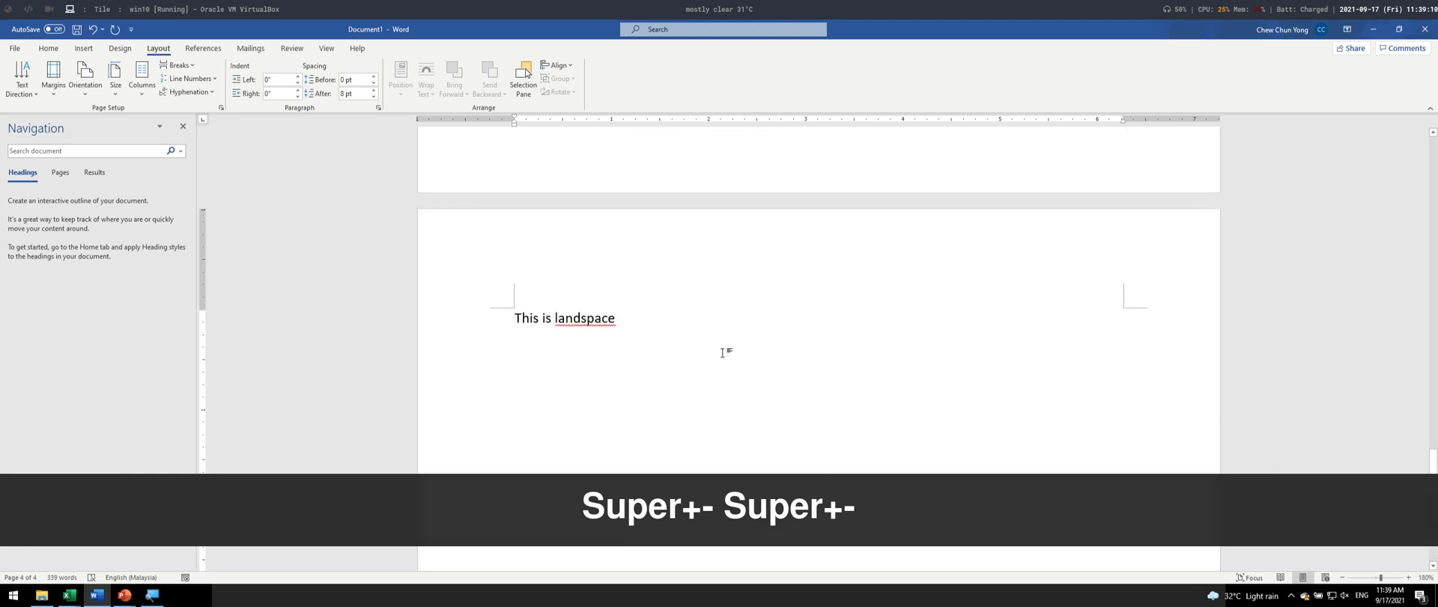
pyautogui.click(89, 96)
pyautogui.click(114, 143)
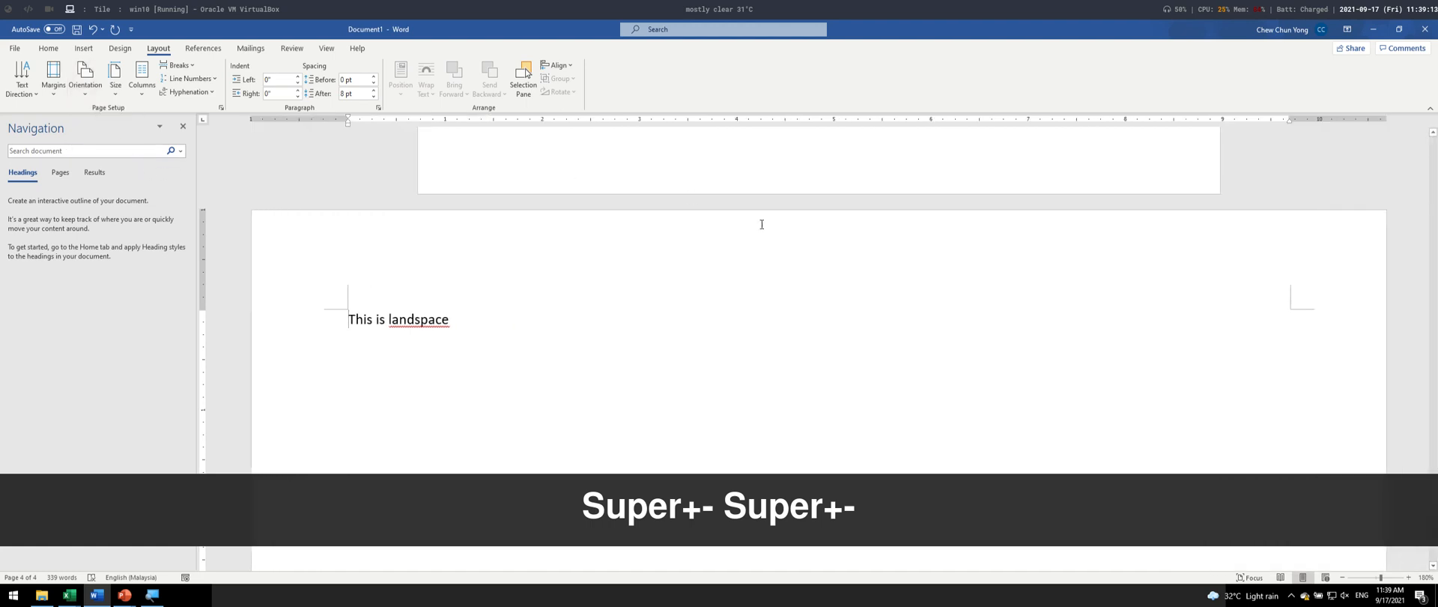
pyautogui.scroll(15, 794, 316)
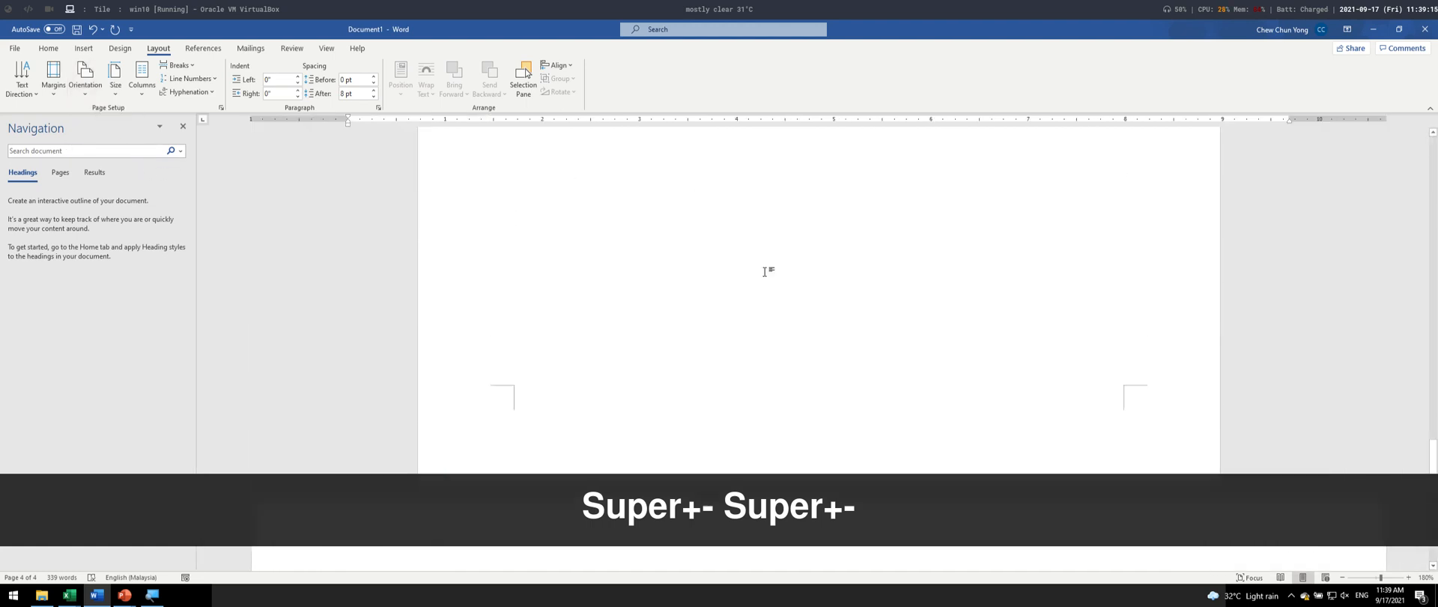
pyautogui.scroll(-12, 764, 269)
pyautogui.scroll(-5, 749, 268)
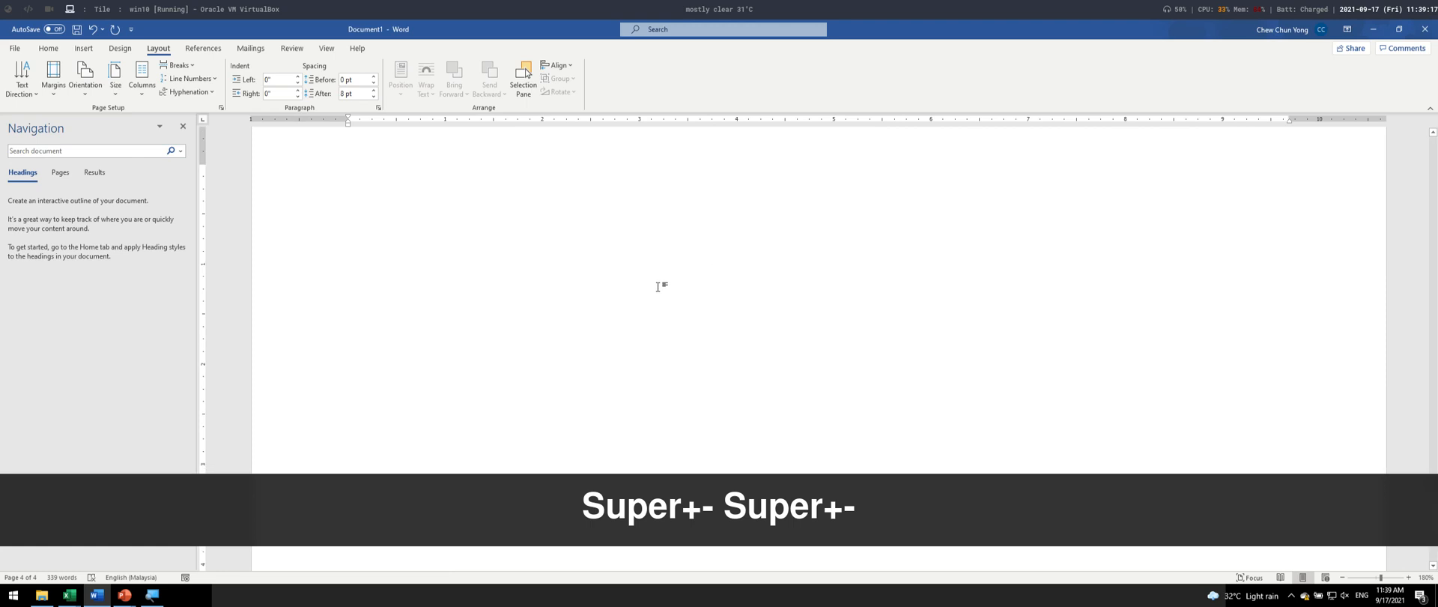
pyautogui.scroll(3, 660, 289)
# - Add the placeholder line "Aaaa" below "This is landspace", leaving an empty line before and after it
pyautogui.press('Return')
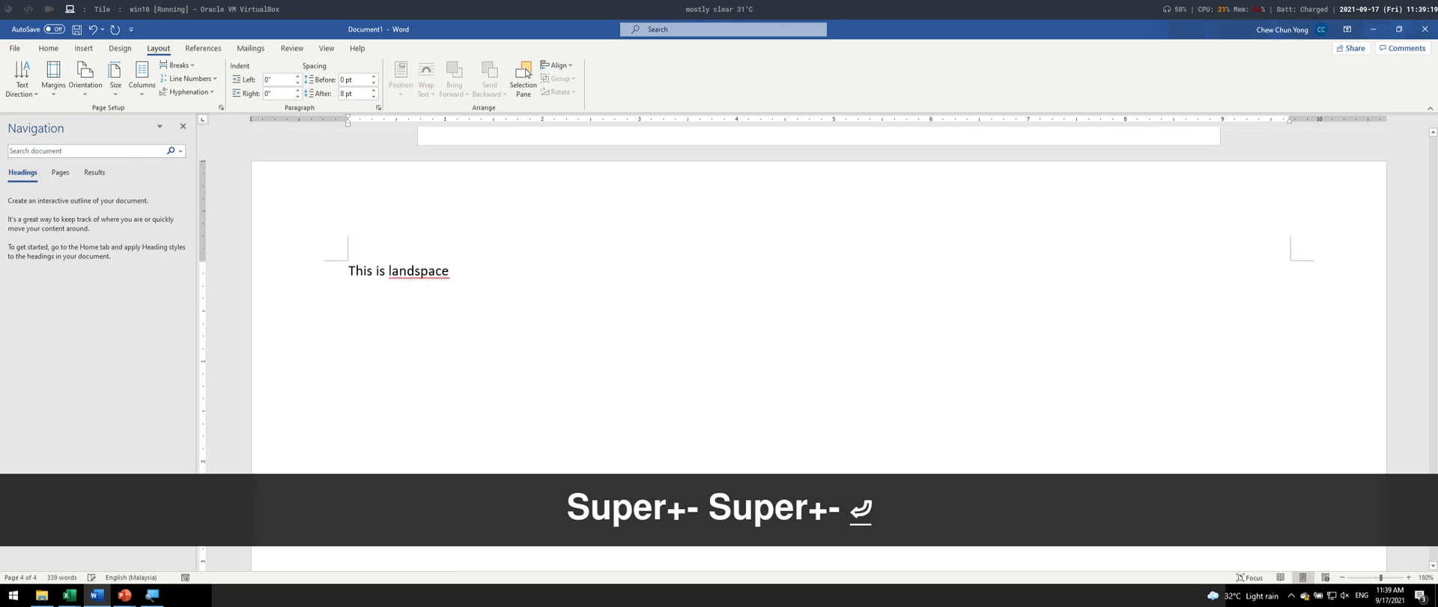
pyautogui.press('BackSpace')
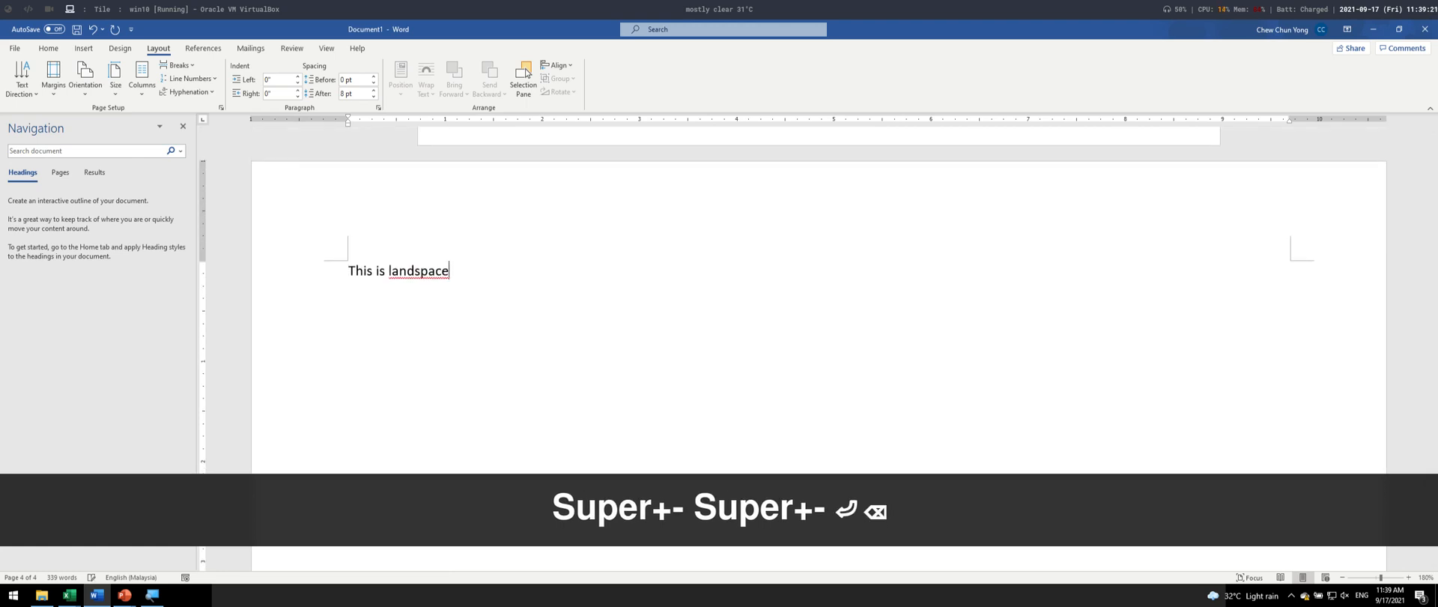
pyautogui.press('Return')
pyautogui.press('Return')
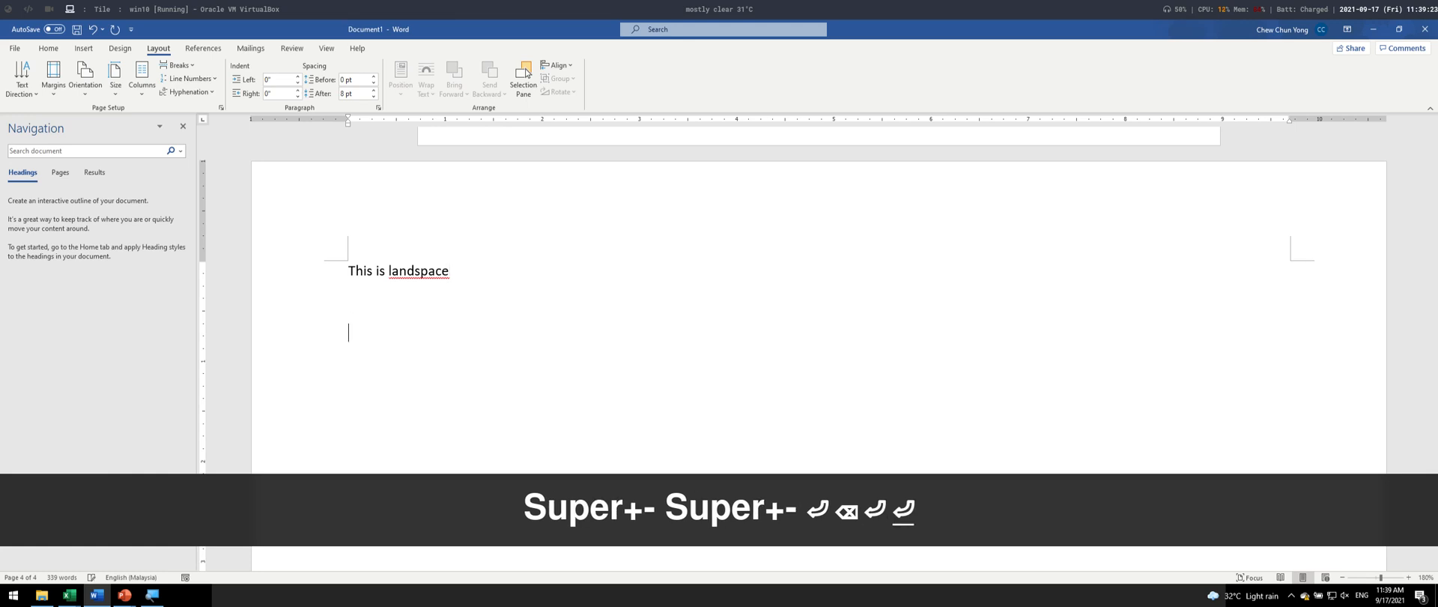
pyautogui.write('aaaa')
pyautogui.press('Return')
pyautogui.press('Return')
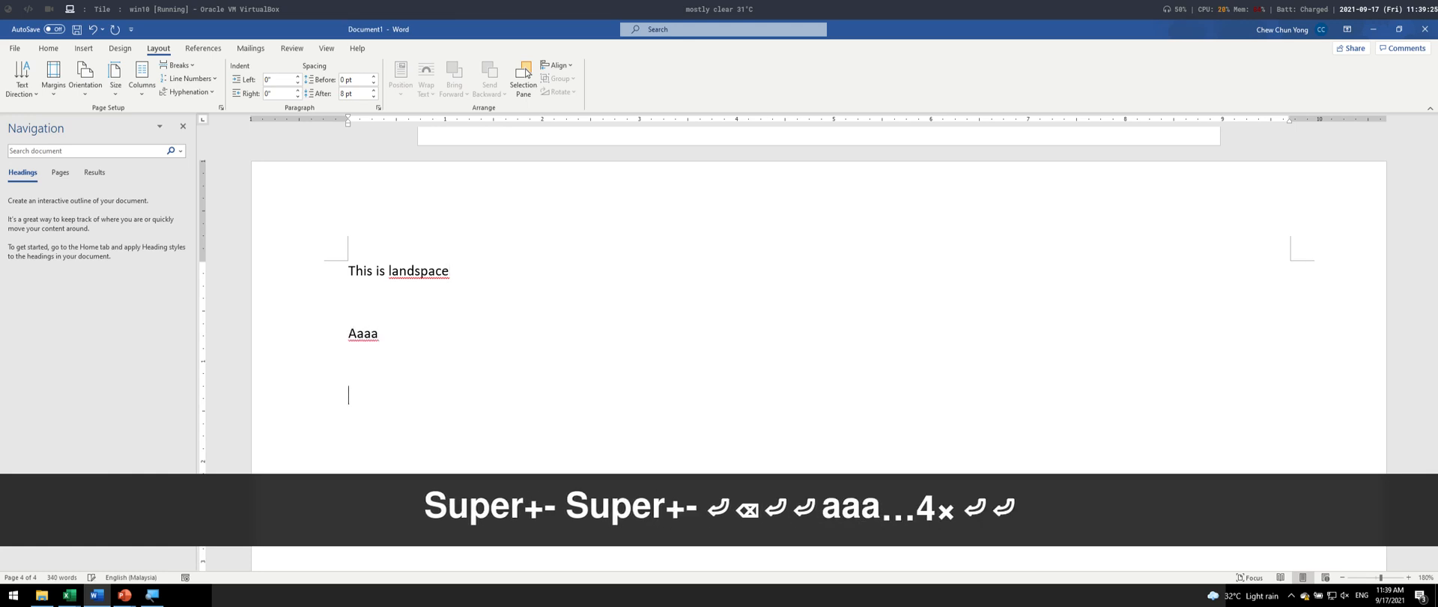
# - Write "This next page" below the placeholder line on the landscape page
pyautogui.write('This en')
pyautogui.press('BackSpace')
pyautogui.press('BackSpace')
pyautogui.write('next pag')
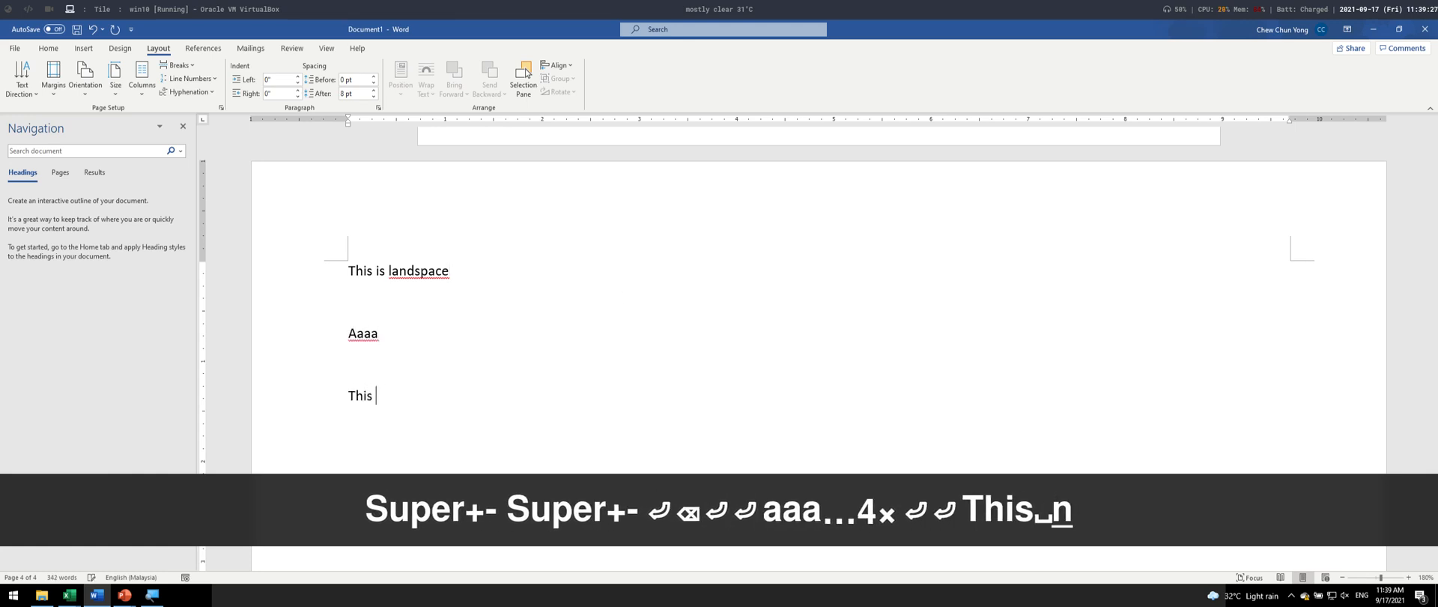
pyautogui.write('e')
# - Insert a page break and a Next Page section break before "This next page"
pyautogui.press('Up')
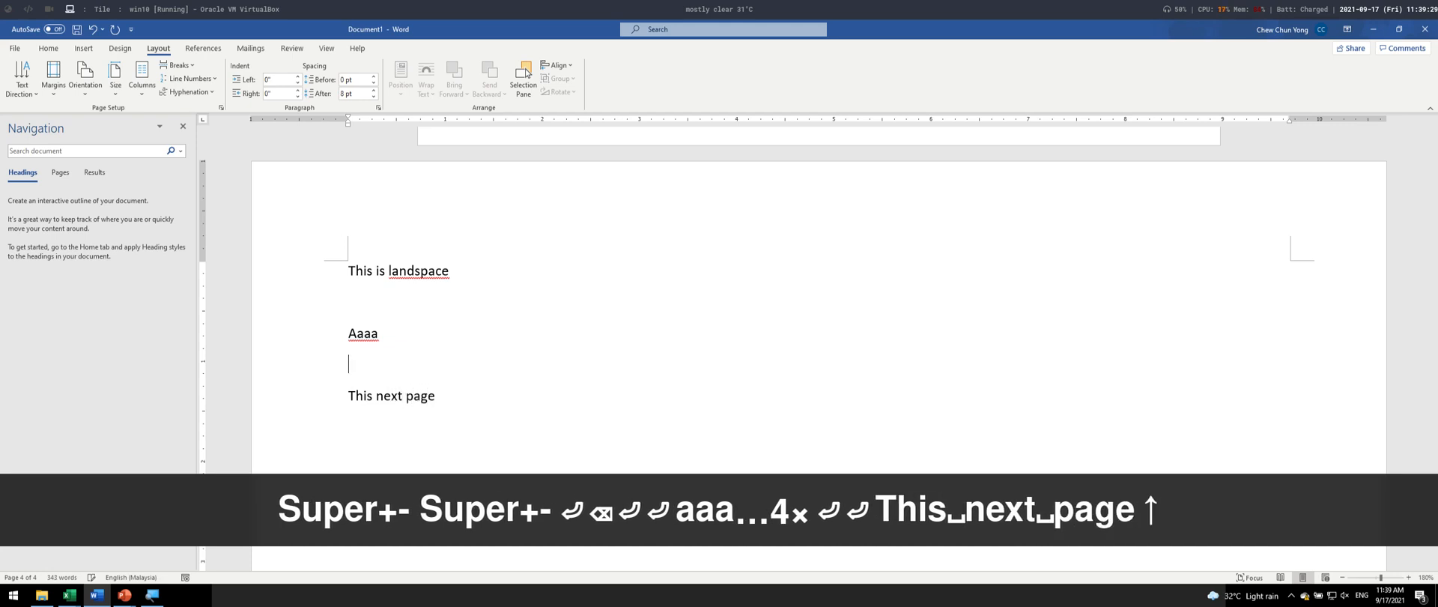
pyautogui.press('Right')
pyautogui.hotkey('ctrl', 'Return')
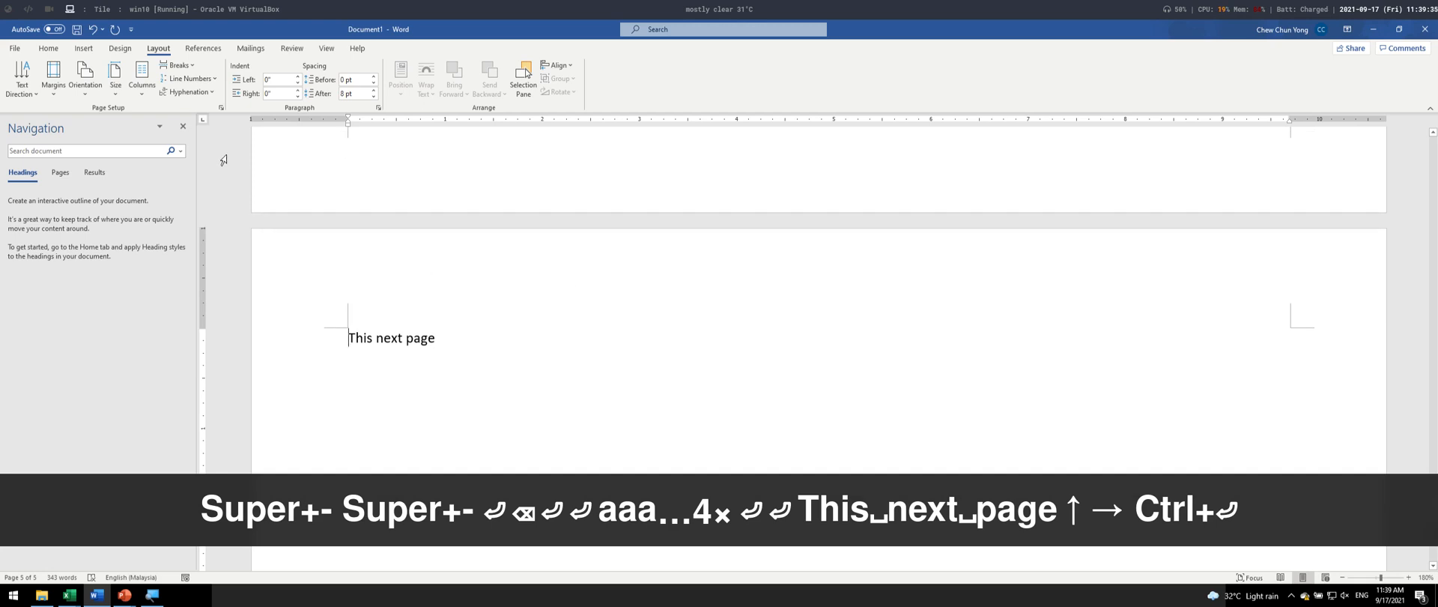
pyautogui.click(178, 65)
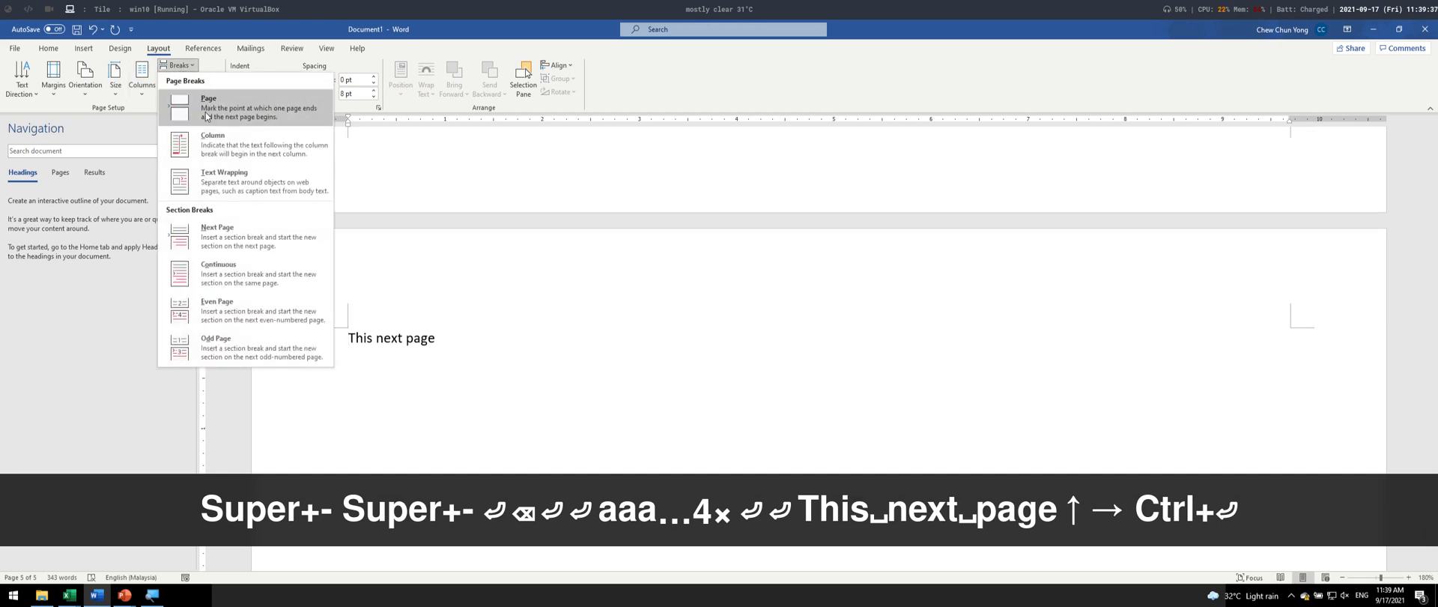
pyautogui.click(292, 236)
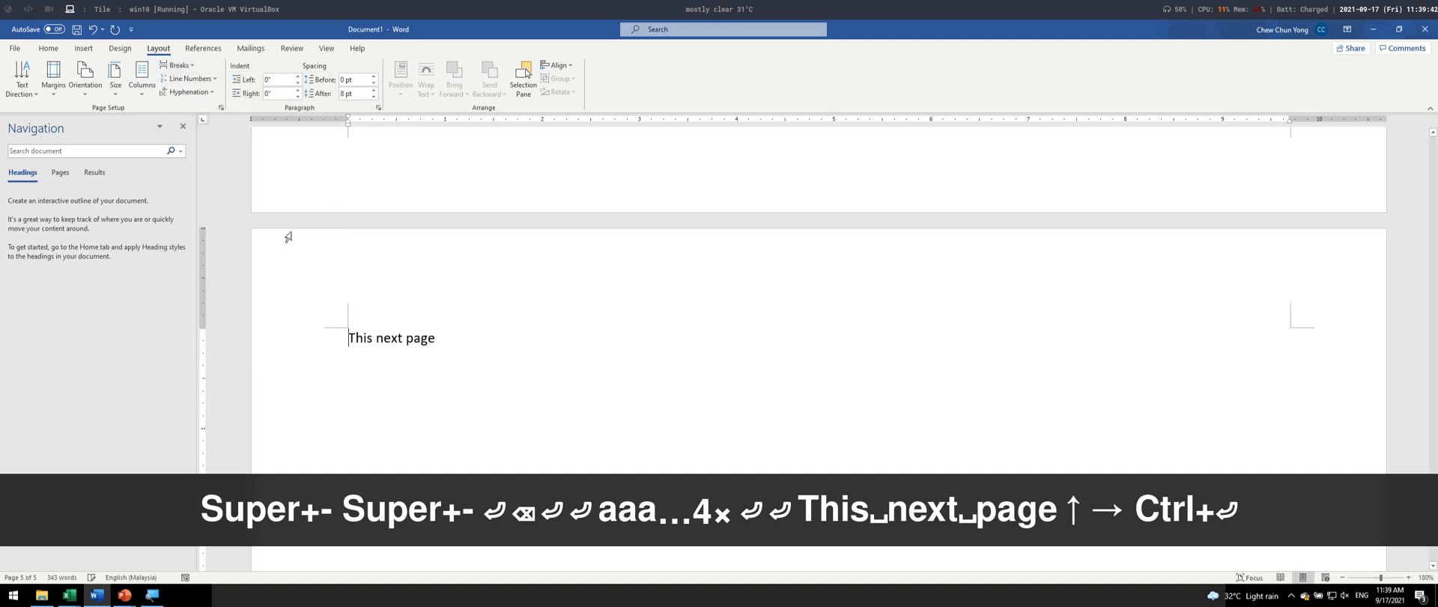
# - Set the orientation of the section containing "This next page" to Portrait and check the landscape page before it
pyautogui.click(84, 79)
pyautogui.click(102, 126)
pyautogui.scroll(10, 555, 358)
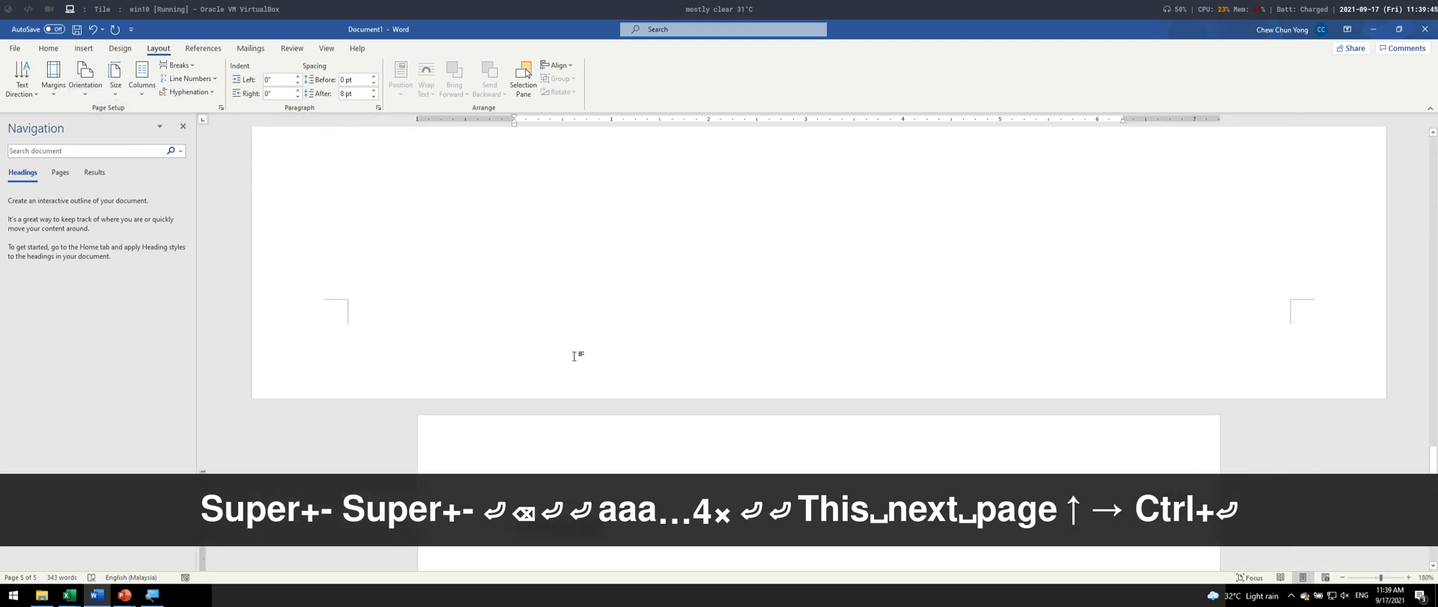
pyautogui.scroll(-6, 556, 357)
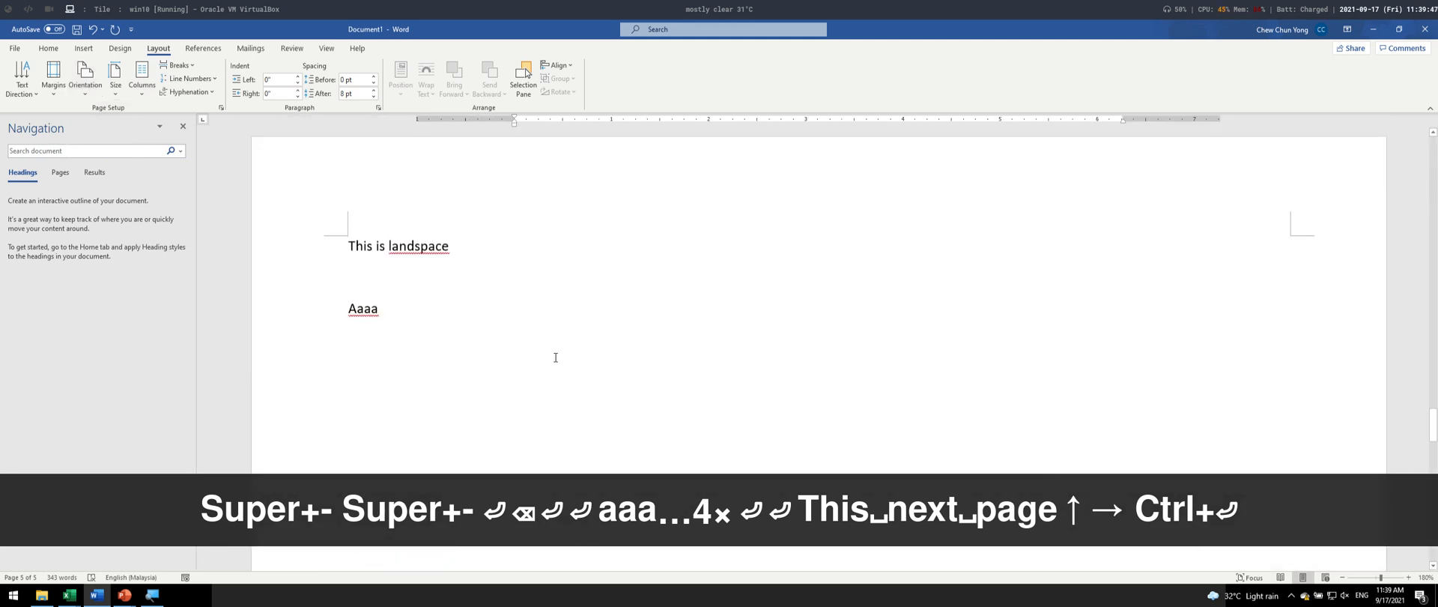
# - Delete the placeholder text "Aaaa" from the landscape page
pyautogui.click(423, 147)
pyautogui.hotkey('shift', 'Home')
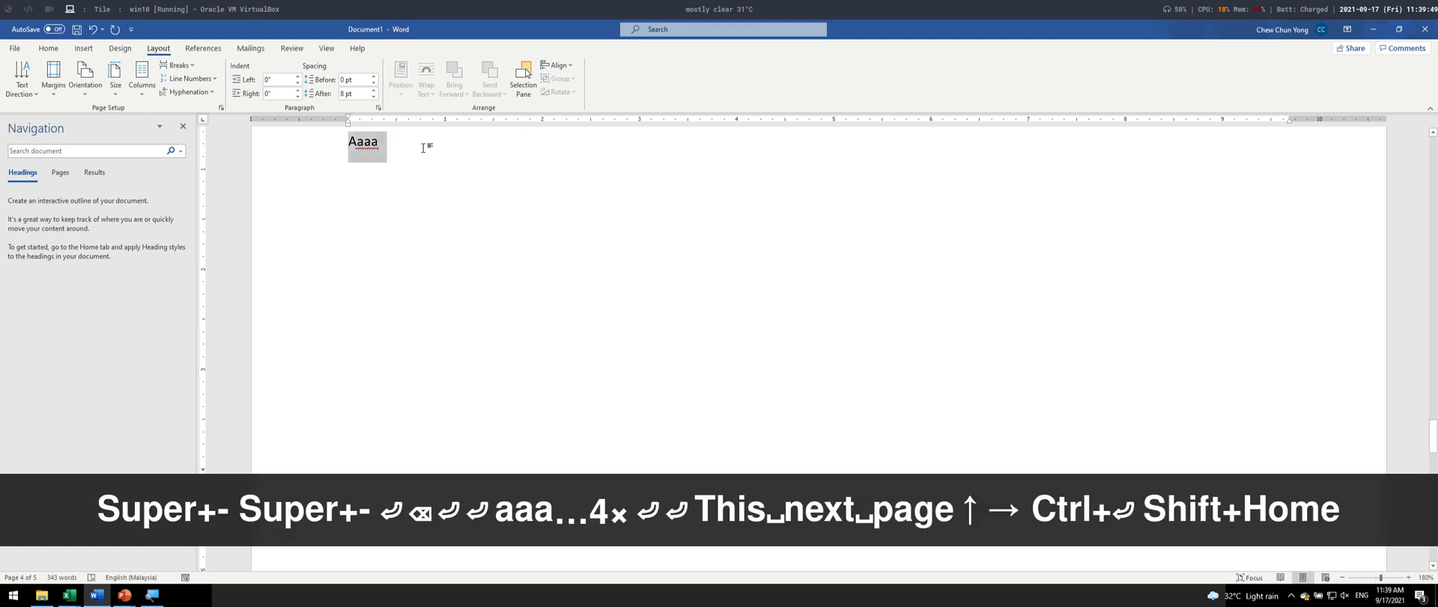
pyautogui.press('BackSpace')
# - Switch to the Excel workbook, cancel the pending copy and unhide the columns between B and G on sheet Chp6
pyautogui.hotkey('alt', 'Tab')
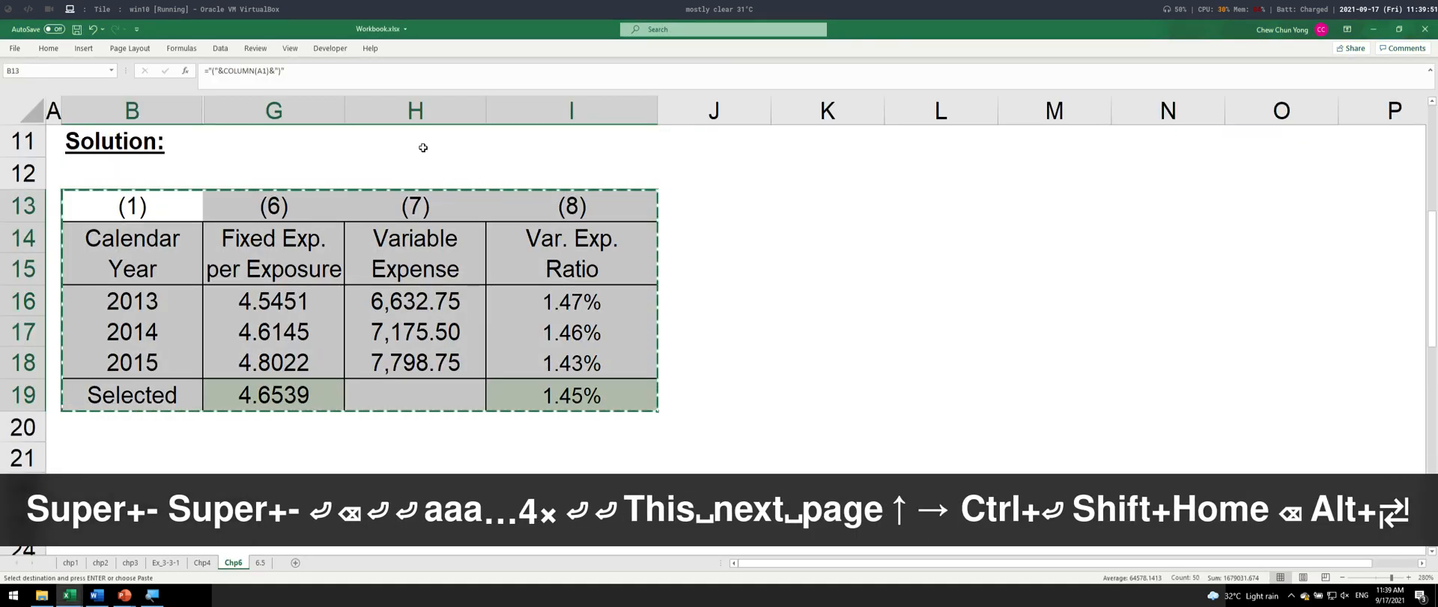
pyautogui.press('Escape')
pyautogui.moveTo(274, 110); pyautogui.dragTo(189, 96)
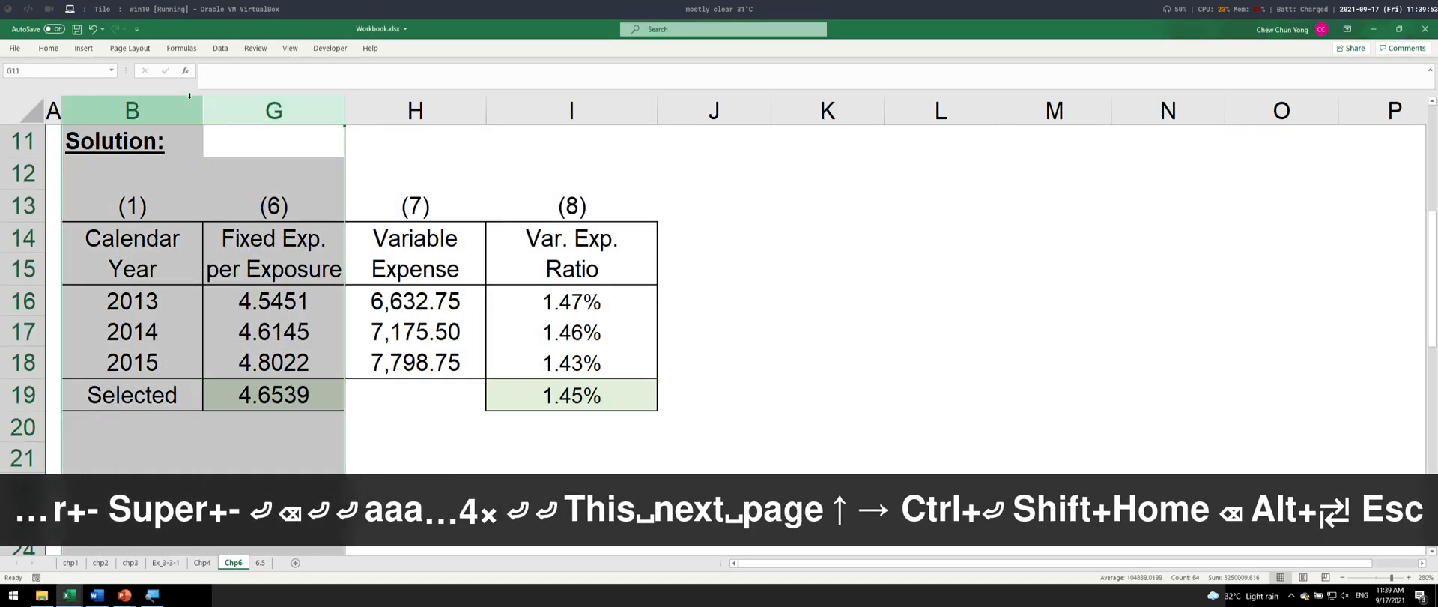
pyautogui.press('Menu')
pyautogui.press('Up')
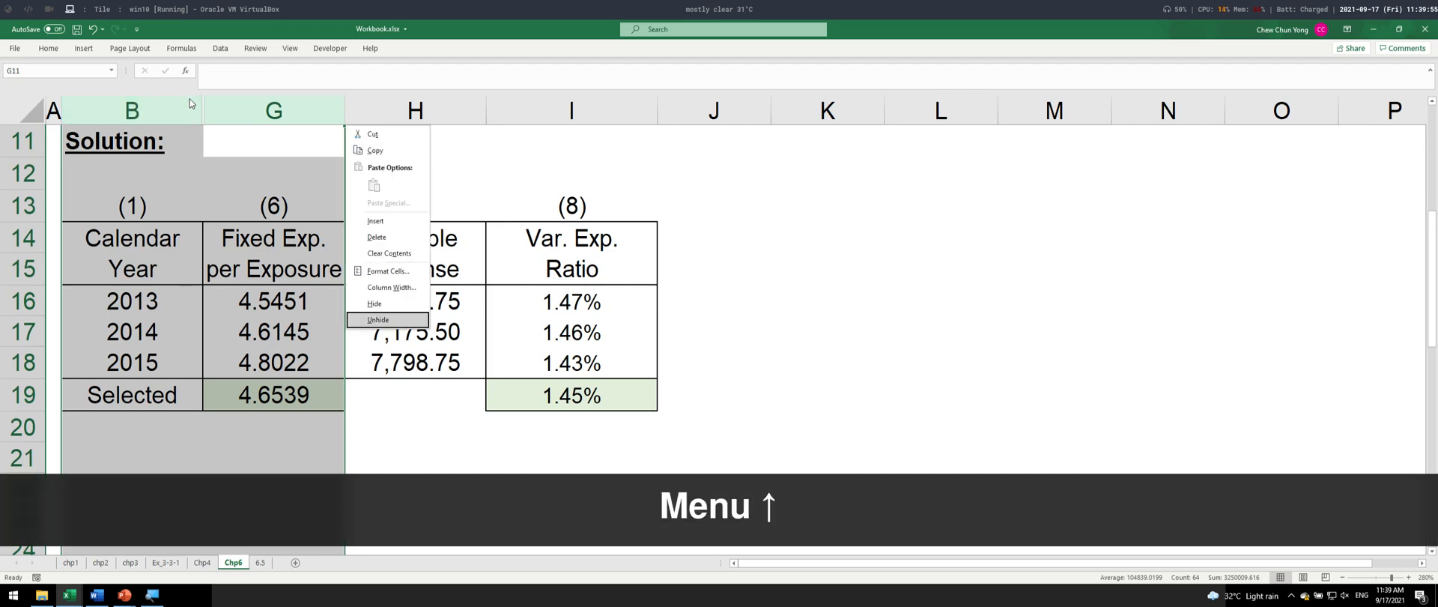
pyautogui.press('Return')
# - Copy the full expense table B13:I19 and paste it below "This is landspace" on the landscape page in Word
pyautogui.press('Down')
pyautogui.press('Down')
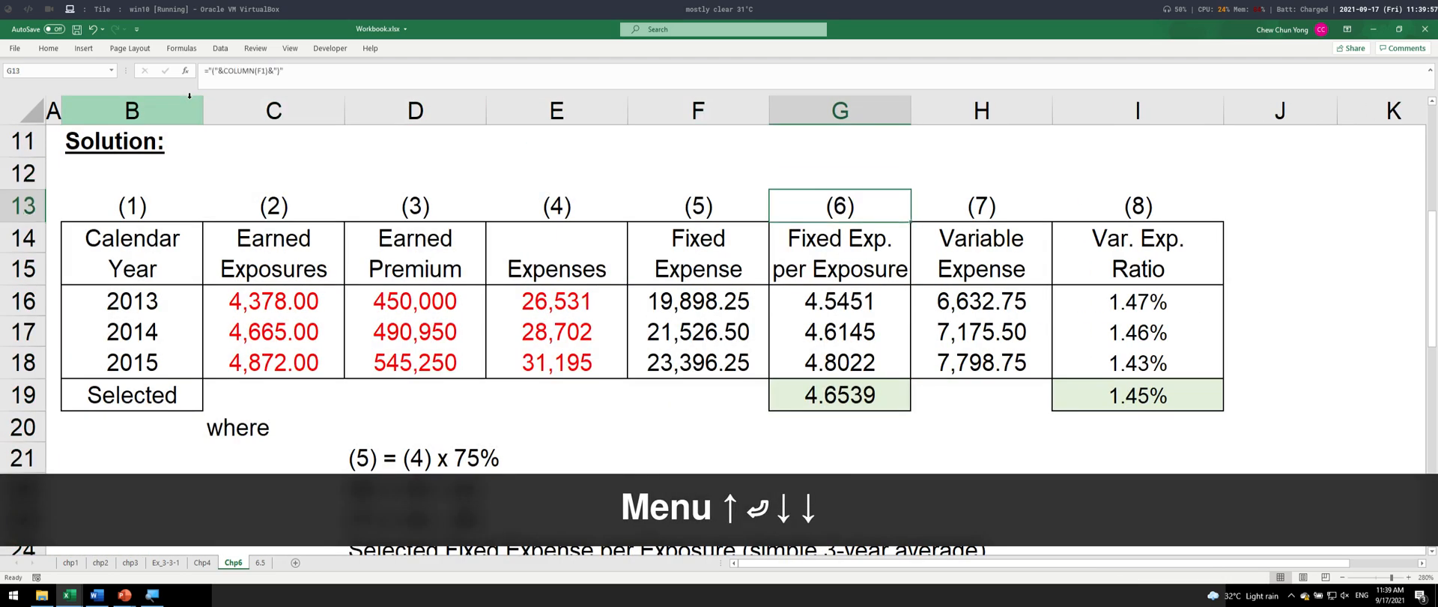
pyautogui.hotkey('ctrl', 'Left')
pyautogui.hotkey('ctrl', 'shift', 'Right')
pyautogui.hotkey('ctrl', 'shift', 'Down')
pyautogui.hotkey('ctrl', 'c')
pyautogui.hotkey('alt', 'Tab')
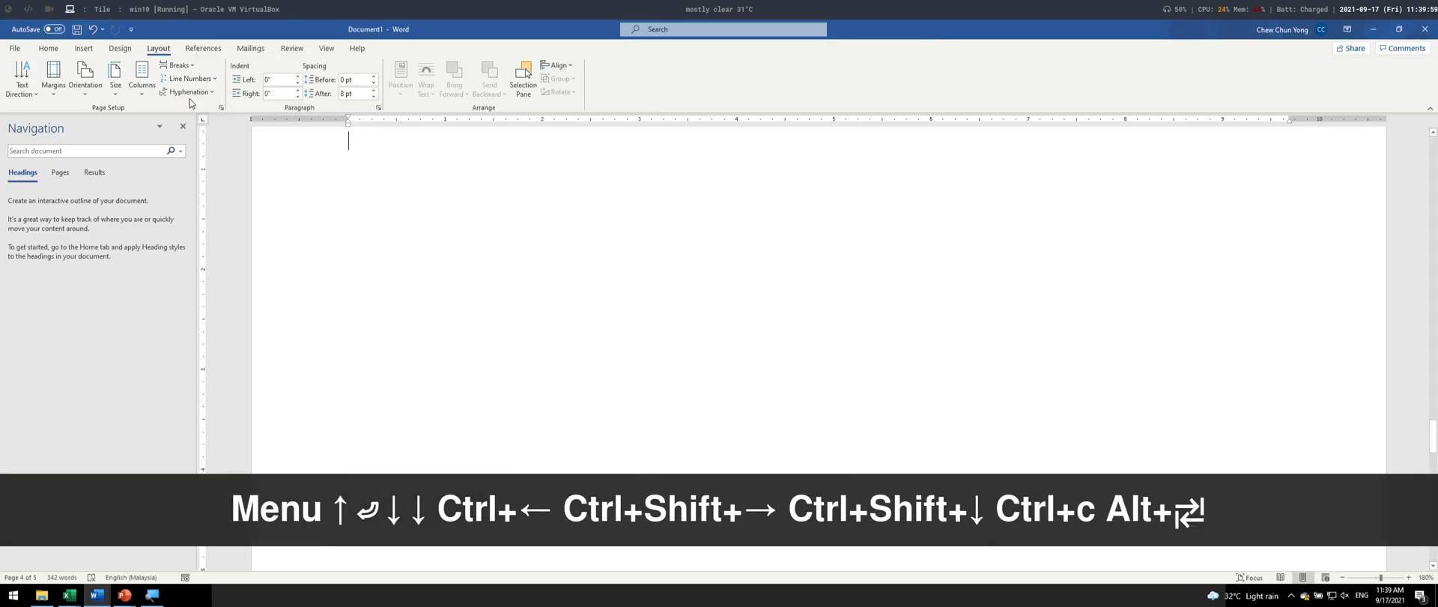
pyautogui.hotkey('ctrl', 'v')
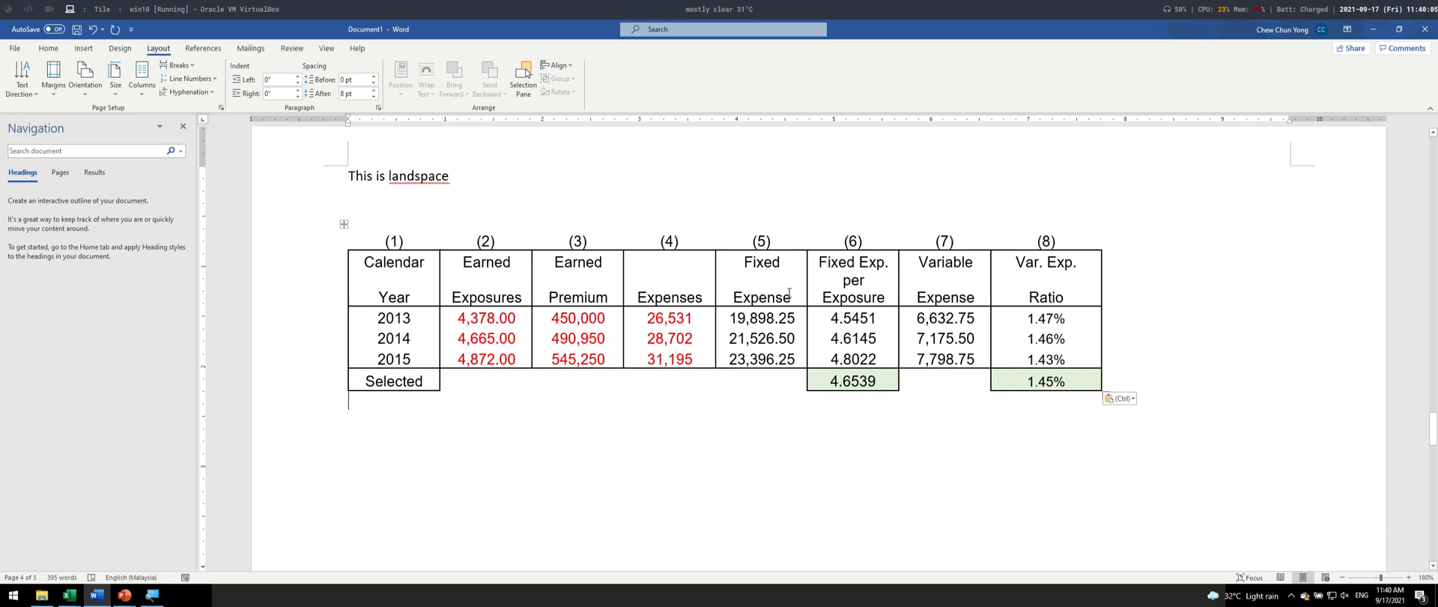
# - Adjust the landscape table's columns (5) to (8), widening column (6) and narrowing (7), so every heading fits within two lines
pyautogui.click(868, 338)
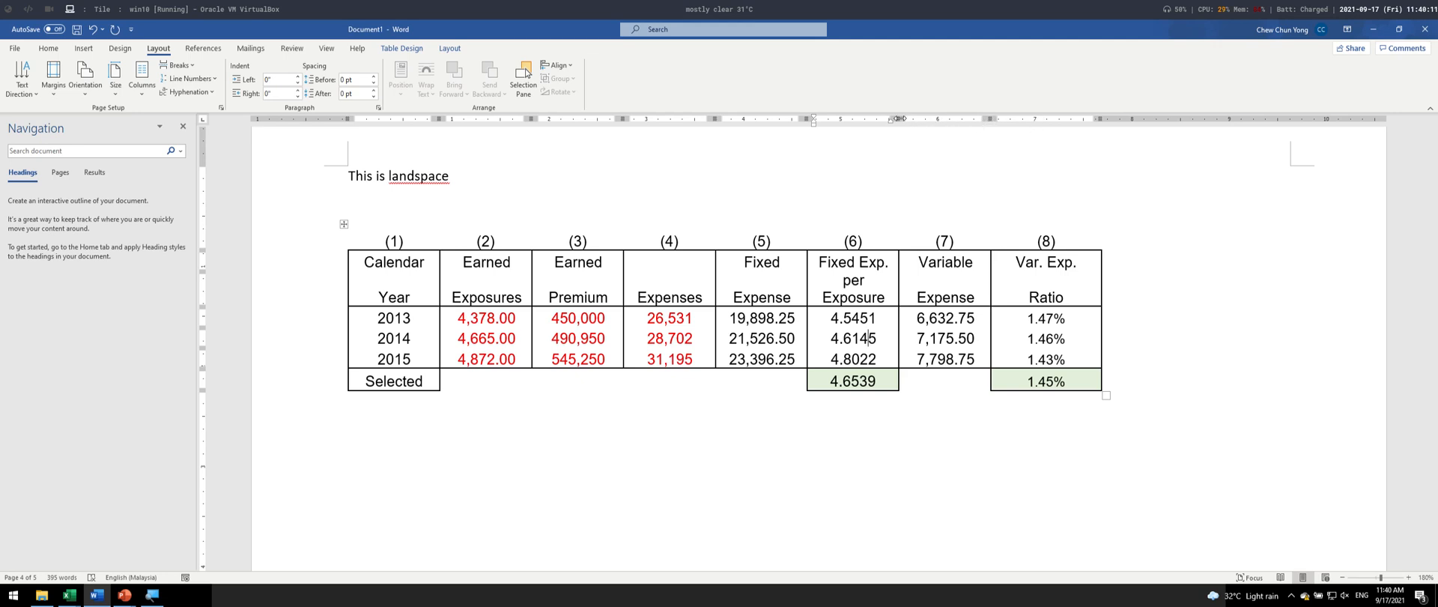
pyautogui.moveTo(899, 119); pyautogui.dragTo(944, 119)
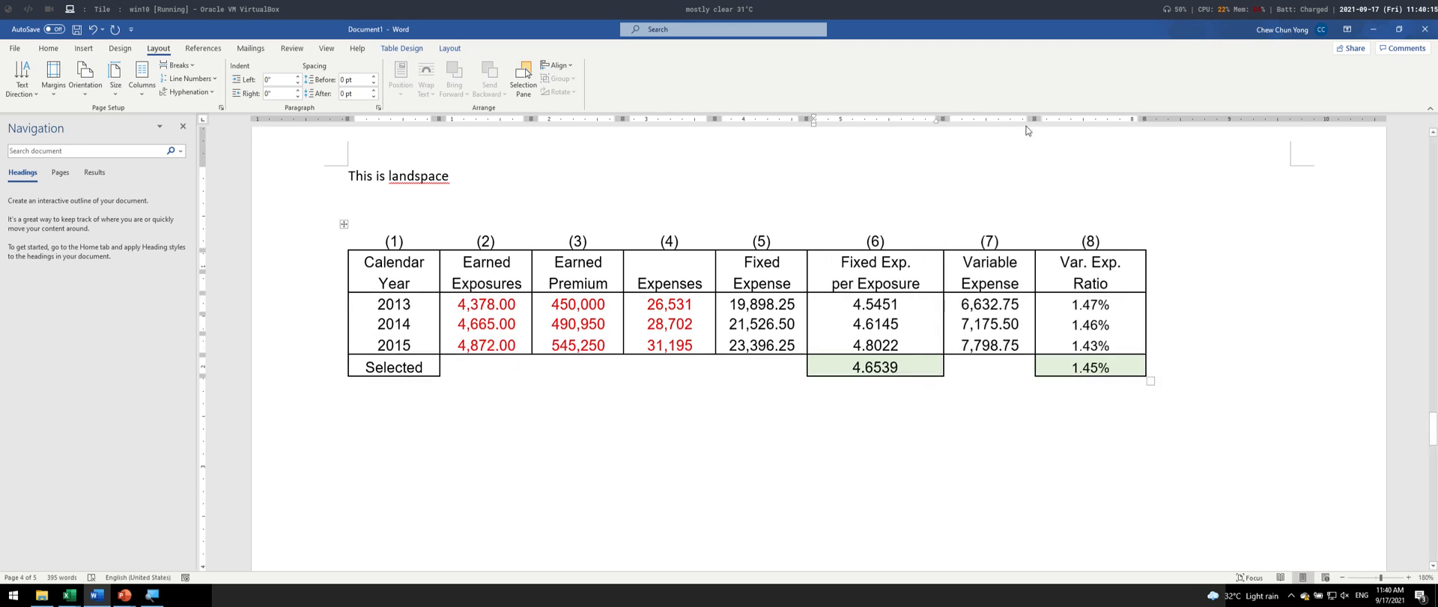
pyautogui.moveTo(1033, 119); pyautogui.dragTo(974, 125)
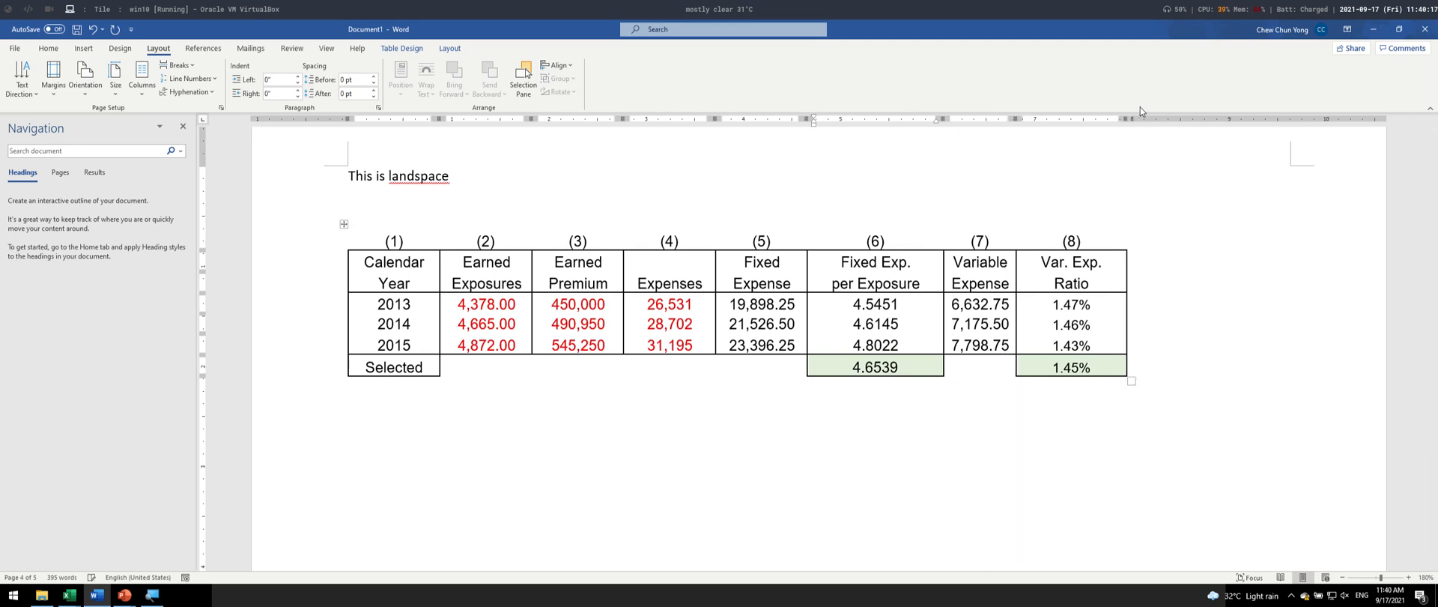
pyautogui.moveTo(1122, 118); pyautogui.dragTo(1070, 118)
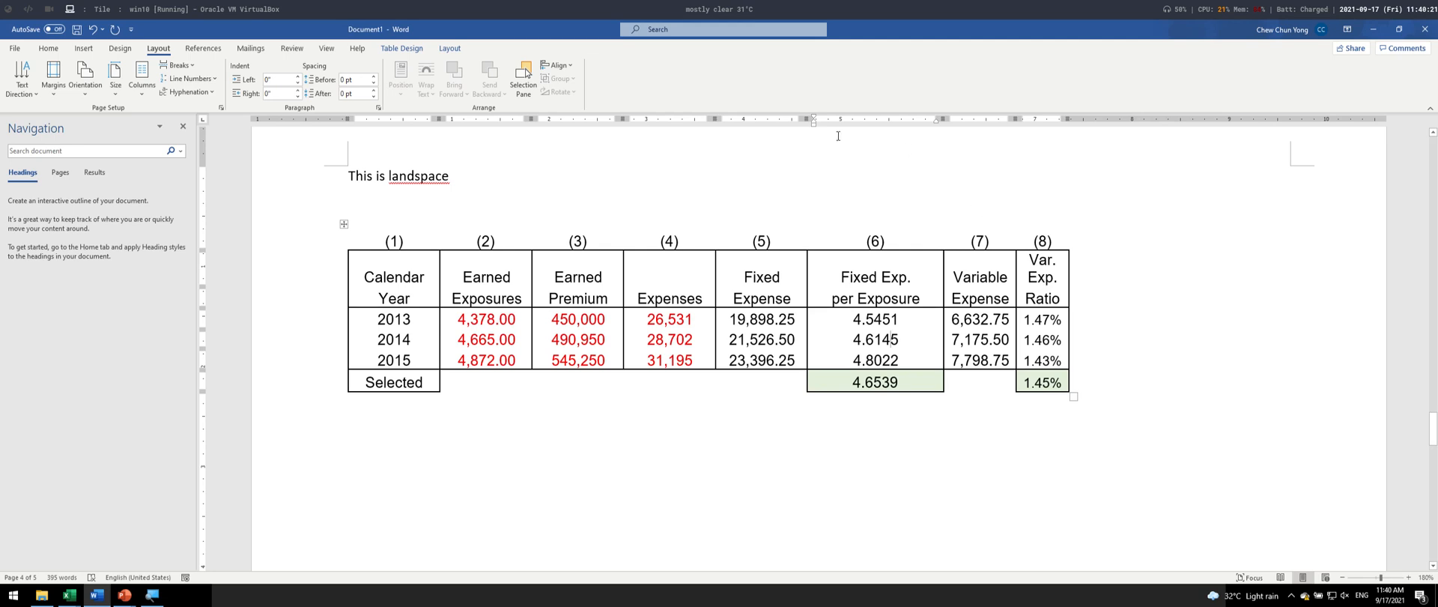
pyautogui.moveTo(803, 117); pyautogui.dragTo(796, 117)
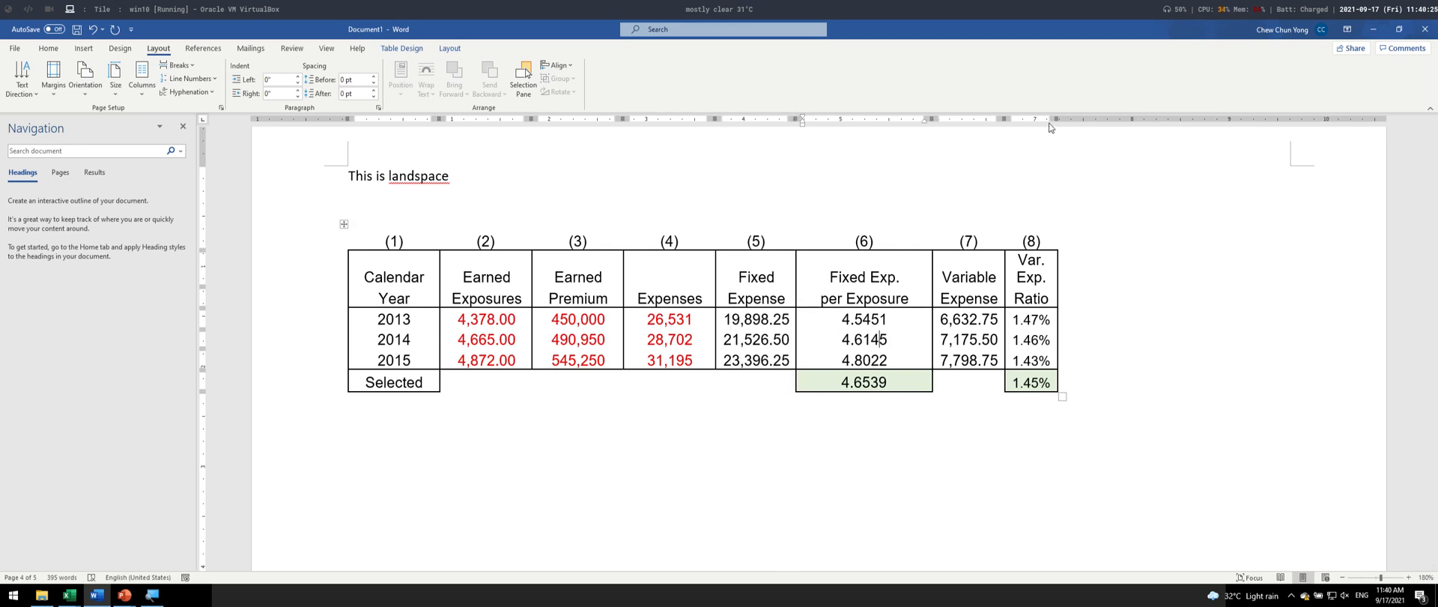
pyautogui.moveTo(1059, 118)
pyautogui.mouseDown()
pyautogui.moveTo(1147, 118)
pyautogui.moveTo(1093, 119)
pyautogui.mouseUp()
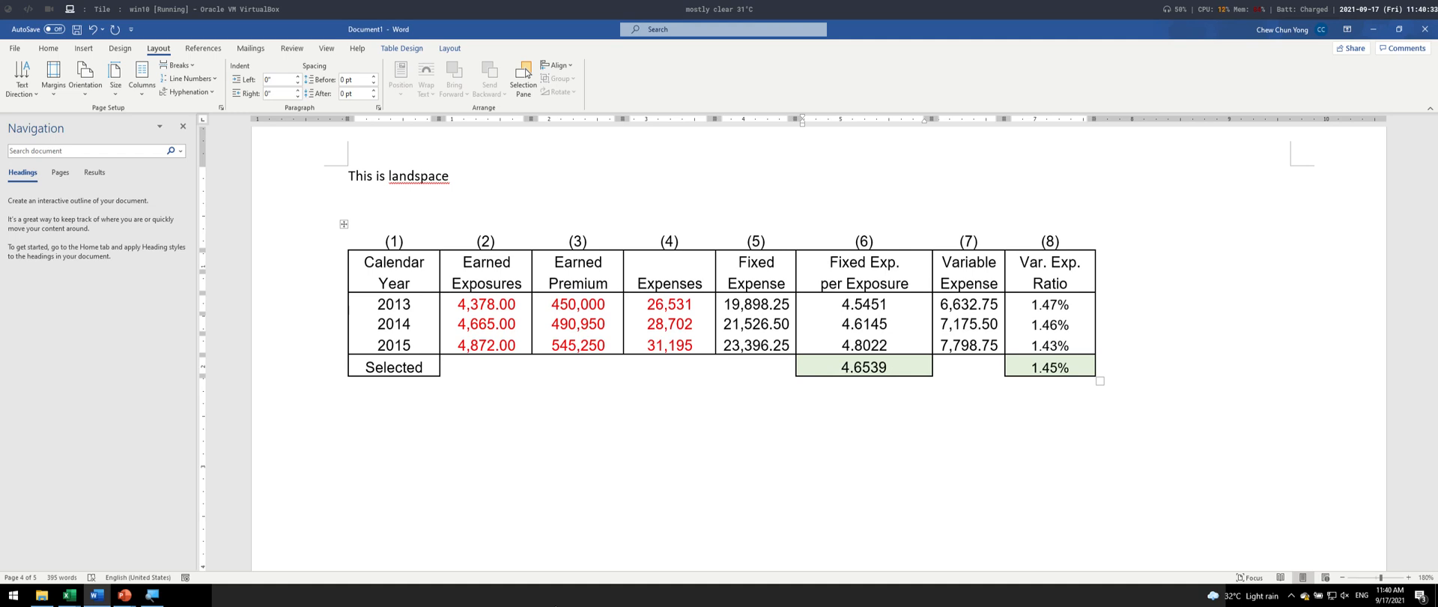
# - Switch to the PowerPoint slide show, advance to the "Some Table Formatting" slide and return to the portrait tables in Word
pyautogui.scroll(3, 506, 320)
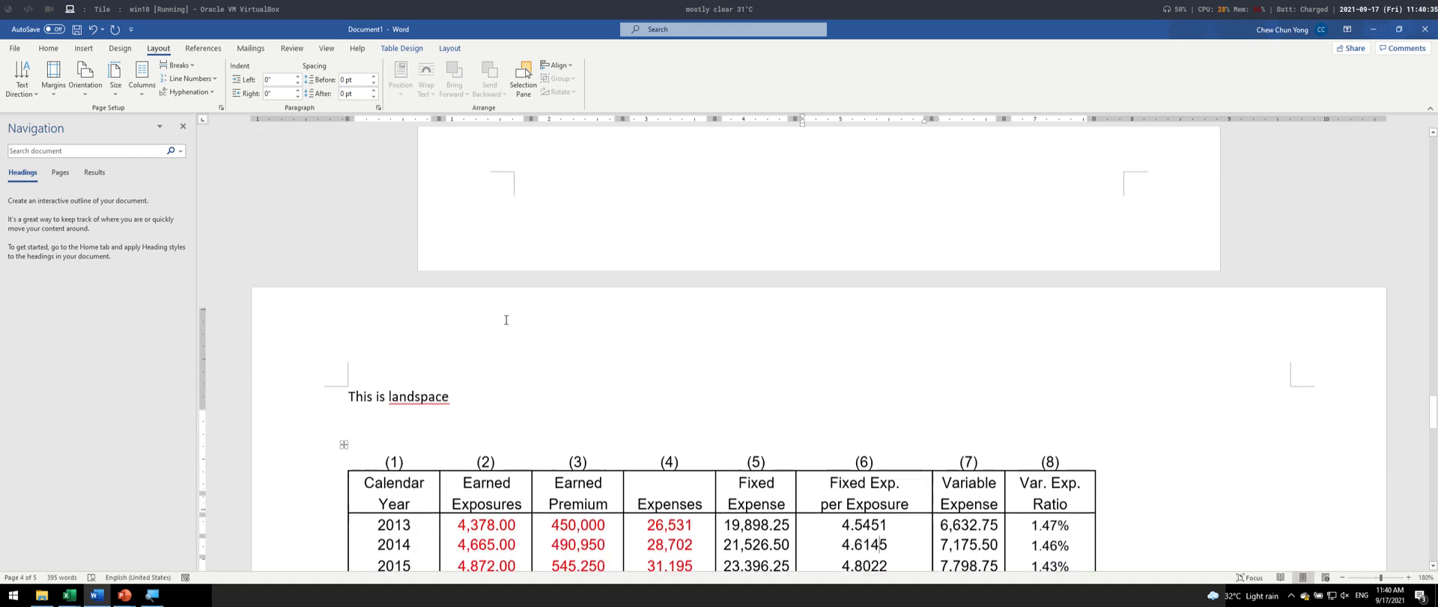
pyautogui.scroll(-2, 884, 499)
pyautogui.scroll(10, 587, 331)
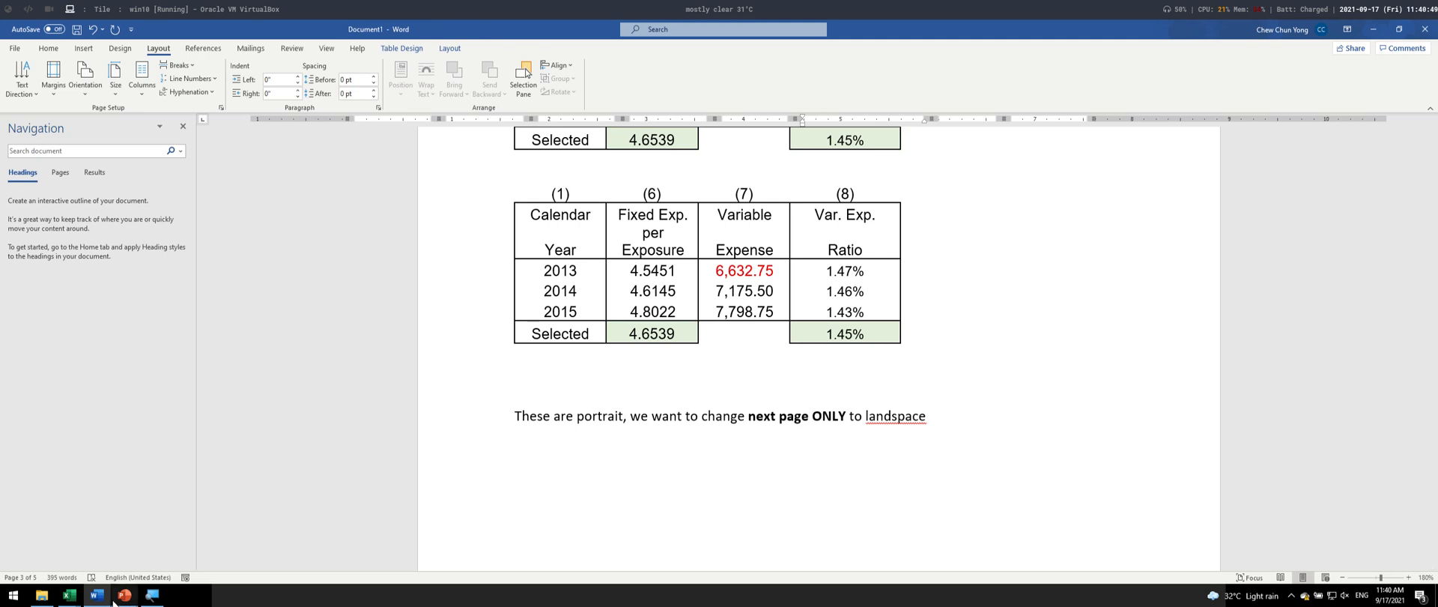
pyautogui.click(184, 555)
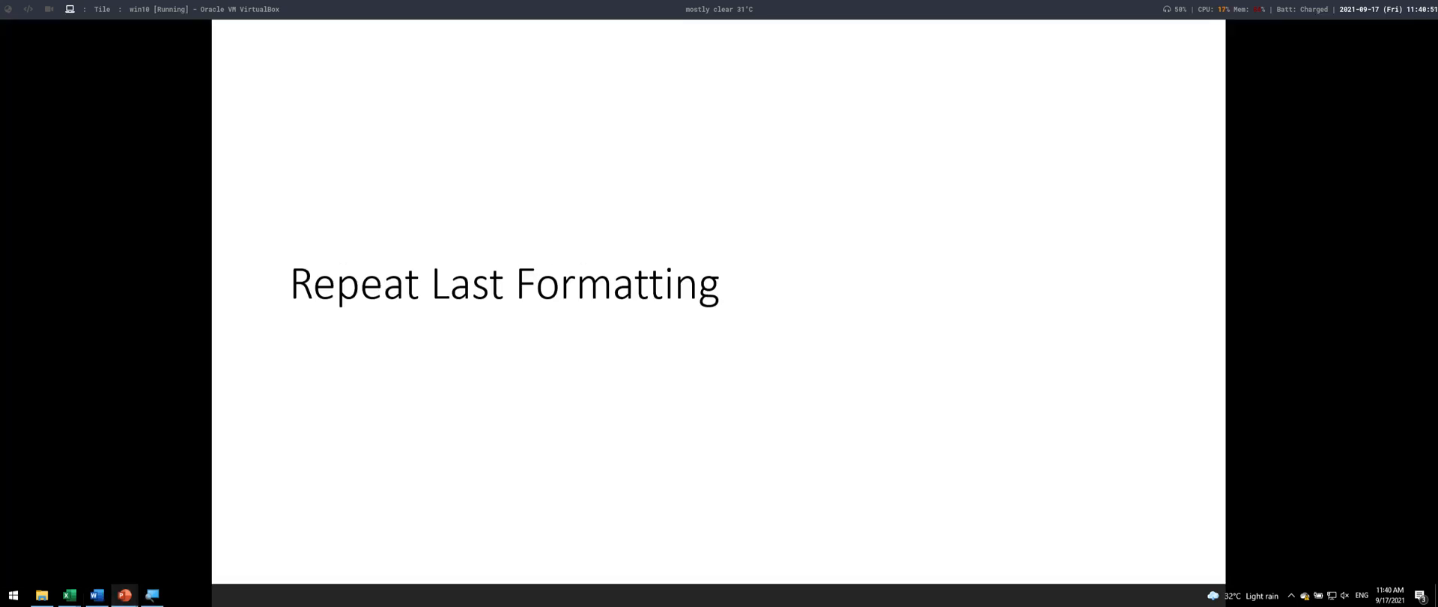
pyautogui.press('pagedown')
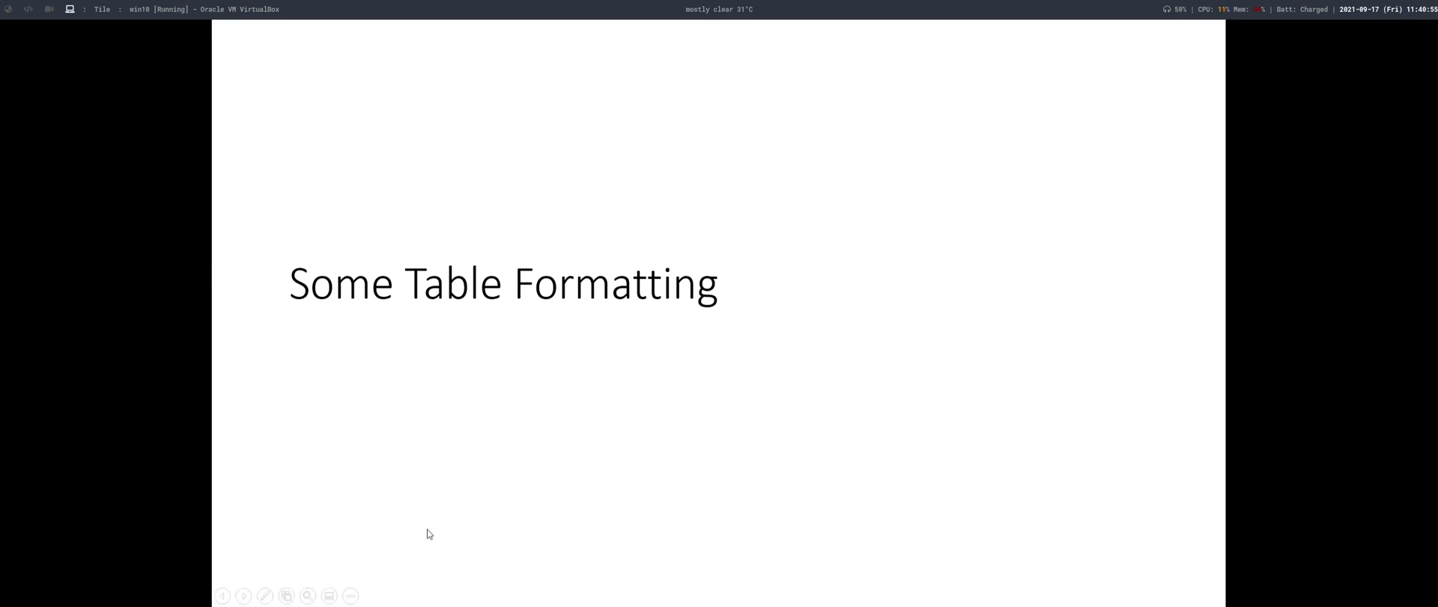
pyautogui.hotkey('alt', 'Tab')
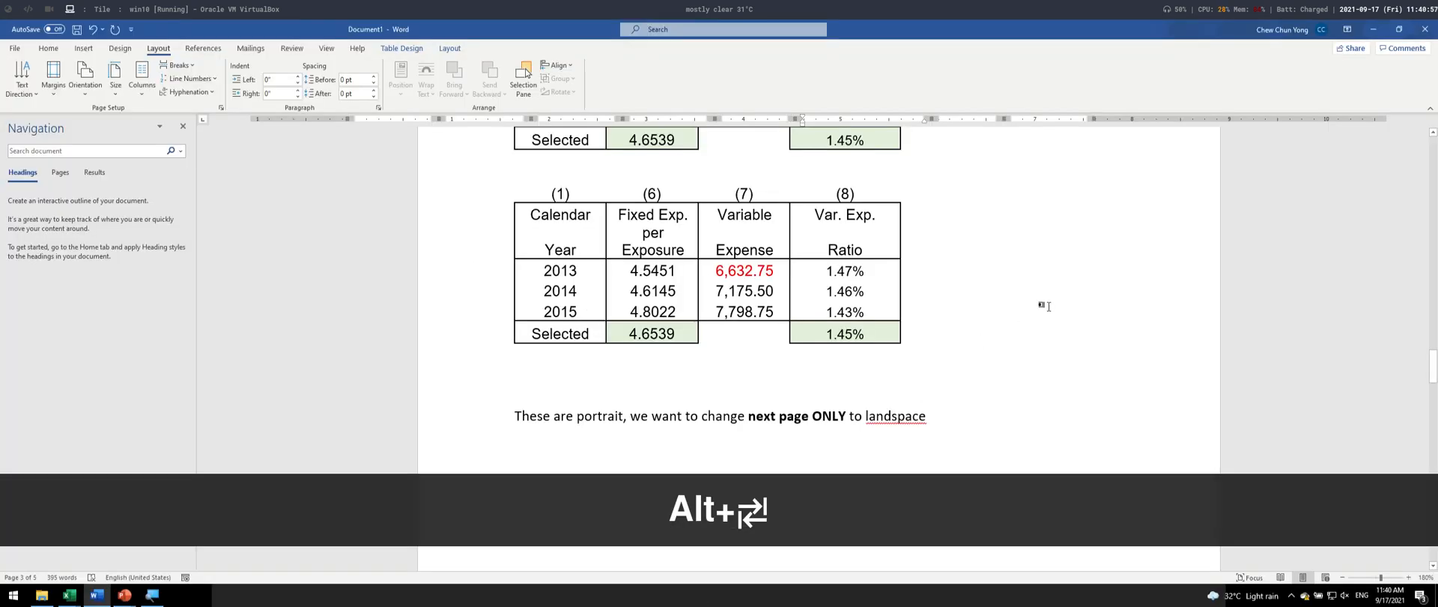
# - Apply the light table style with the blue header line to the table just above "These are portrait"
pyautogui.moveTo(822, 209); pyautogui.dragTo(845, 333)
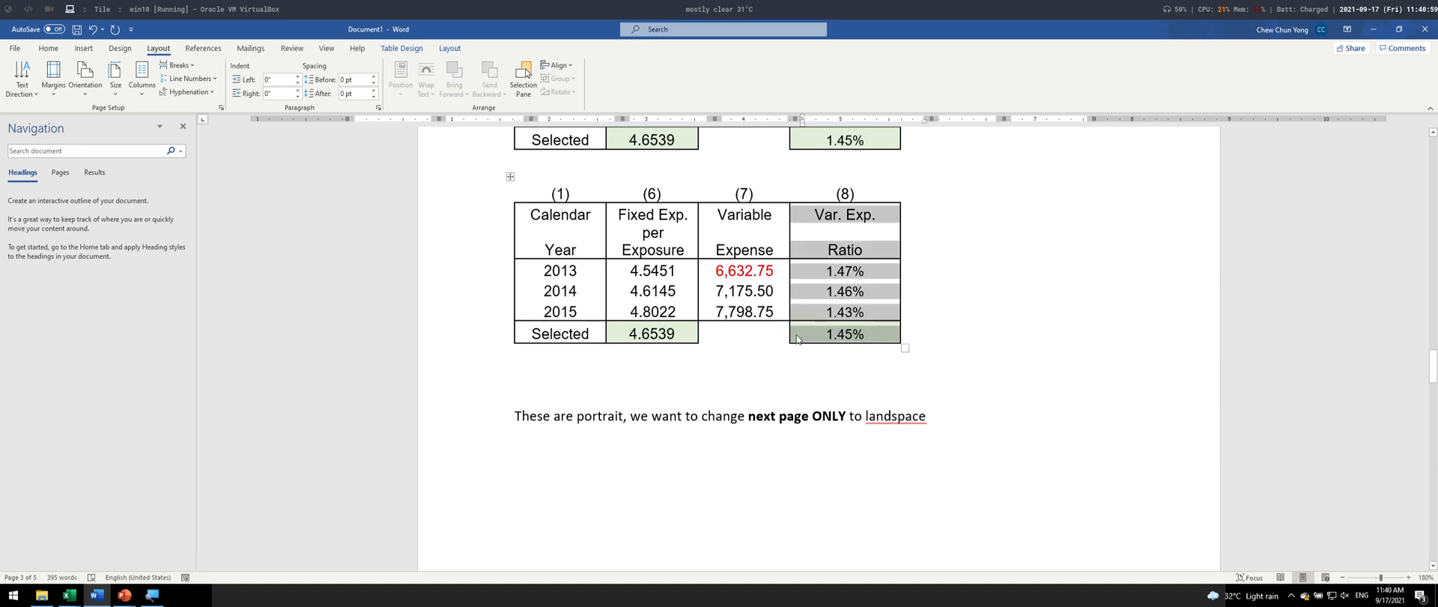
pyautogui.click(401, 50)
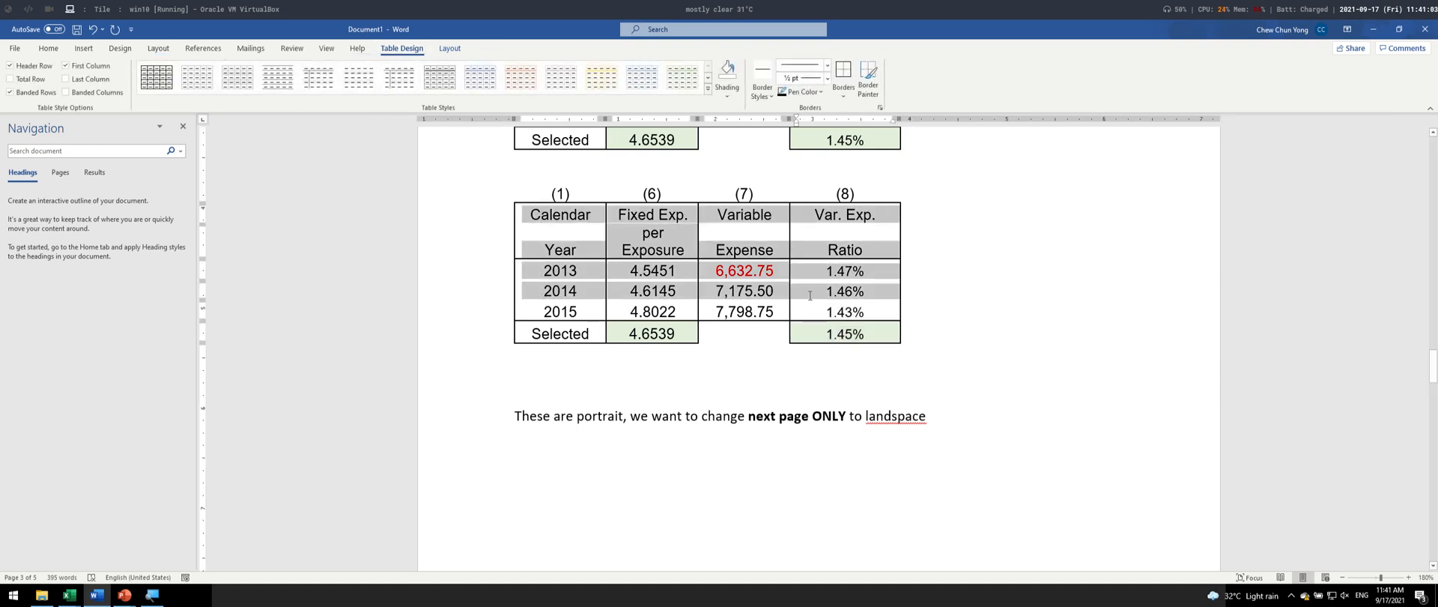
pyautogui.click(478, 73)
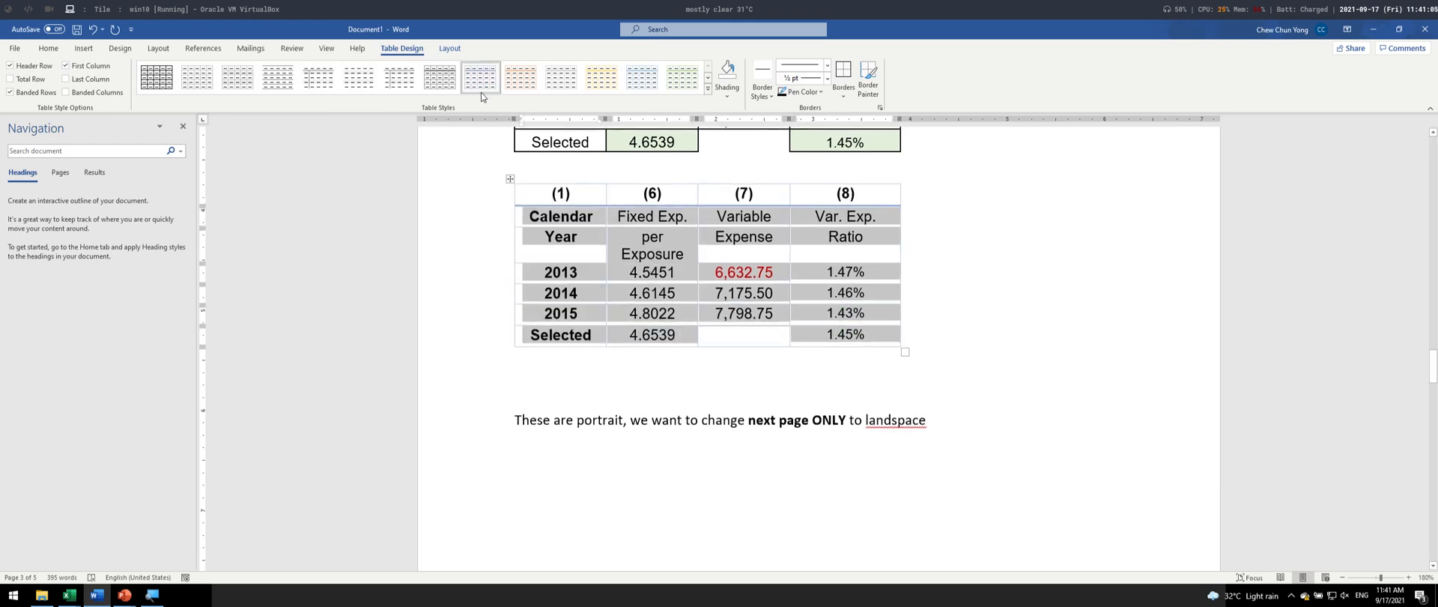
pyautogui.click(887, 343)
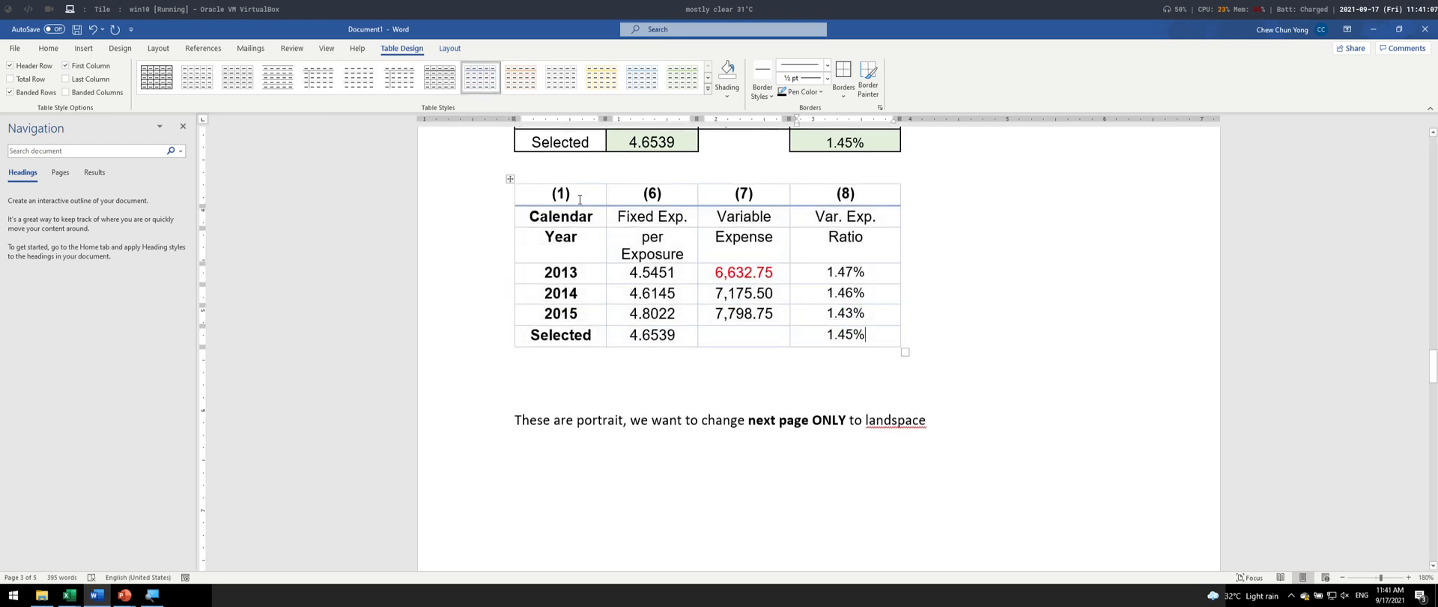
# - Apply the plain black grid table style to the whole table just above "These are portrait"
pyautogui.moveTo(580, 199); pyautogui.dragTo(862, 335)
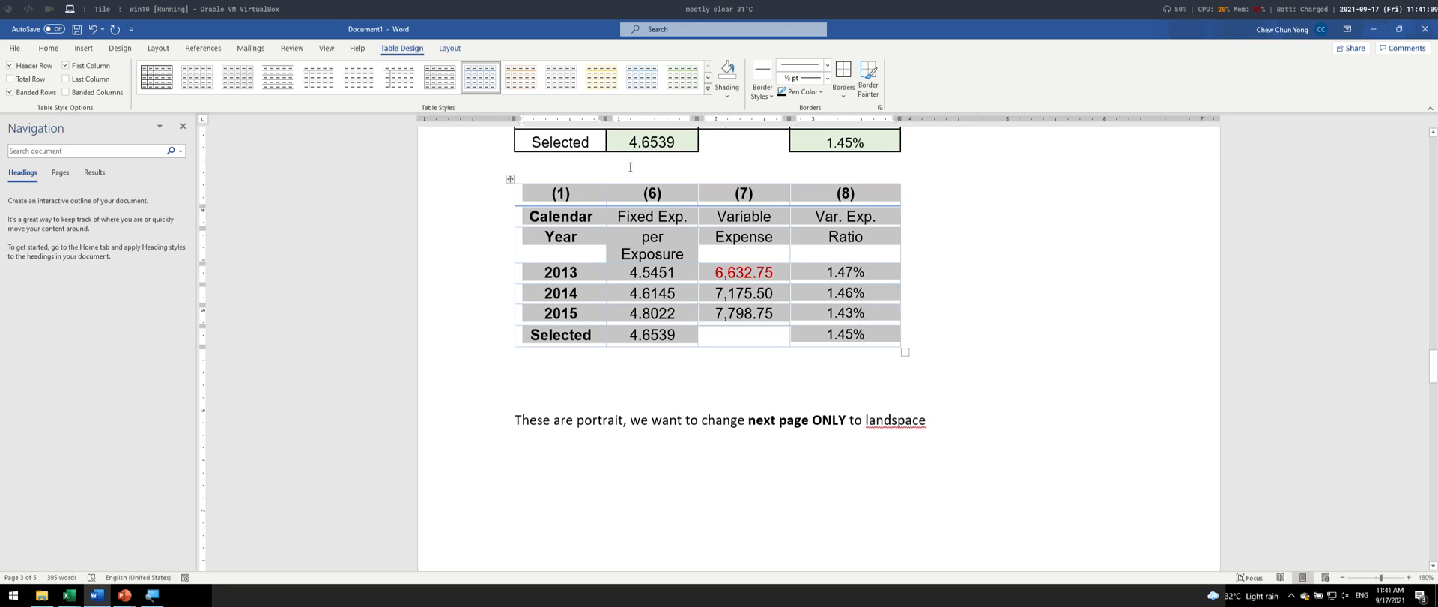
pyautogui.click(156, 77)
pyautogui.click(990, 299)
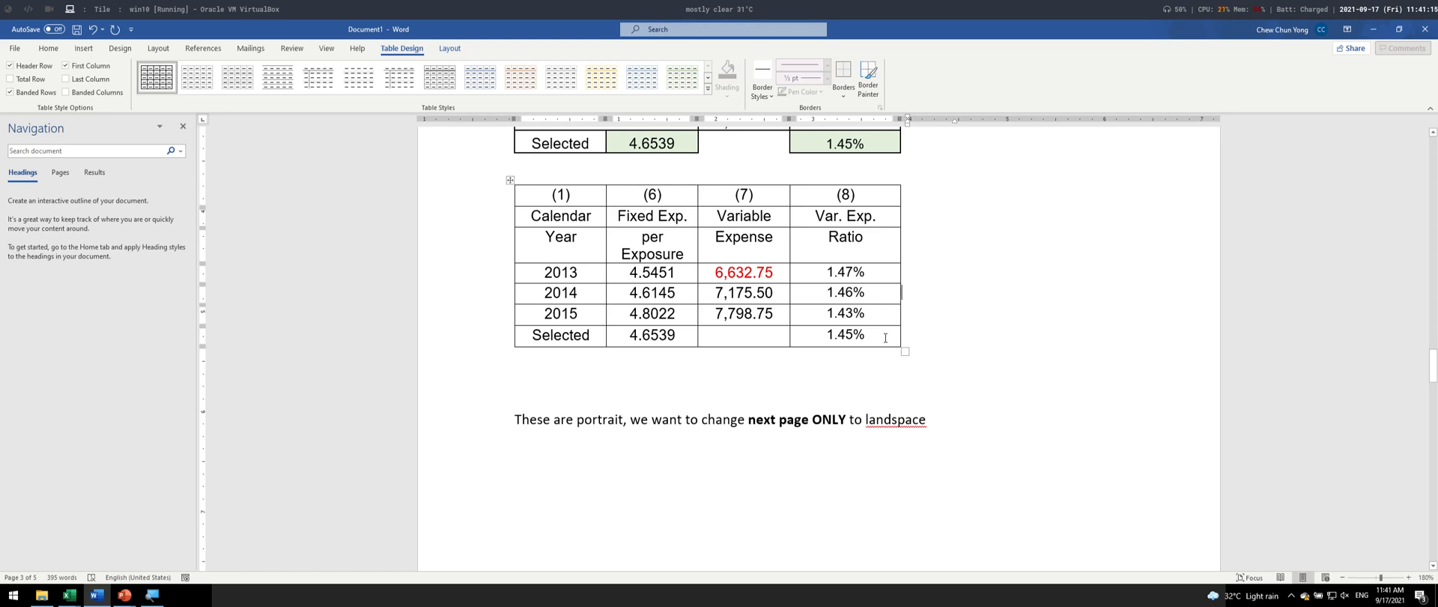
# - Switch to the Excel workbook, cancel the pending copy, examine the two-row headings in G14:G15 and B14:B15, and return to Word
pyautogui.hotkey('alt', 'Tab')
pyautogui.hotkey('alt', 'Tab')
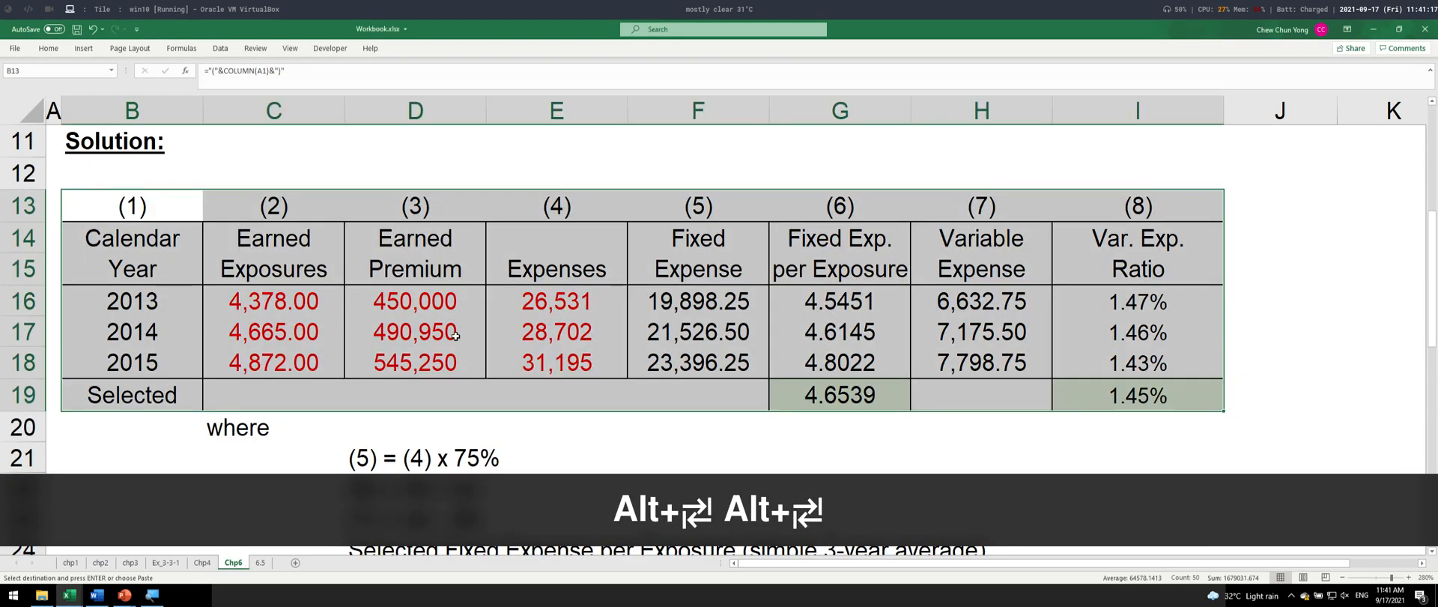
pyautogui.press('Escape')
pyautogui.click(893, 251)
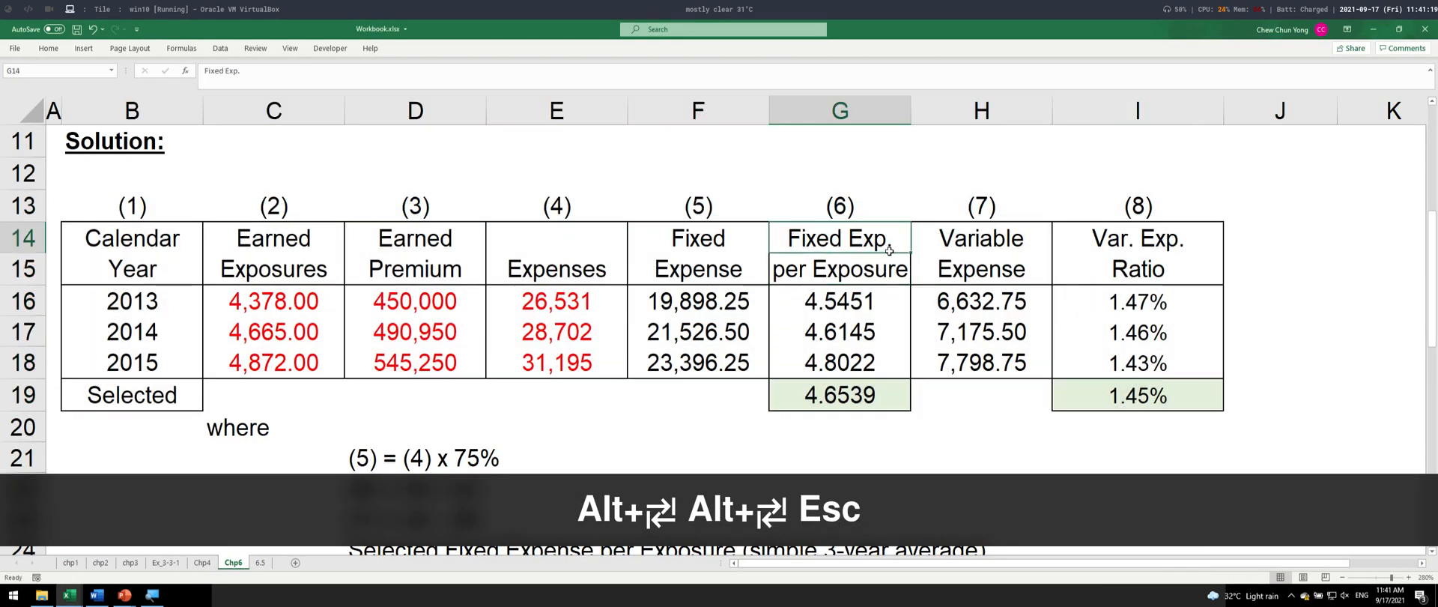
pyautogui.moveTo(890, 249); pyautogui.dragTo(890, 265)
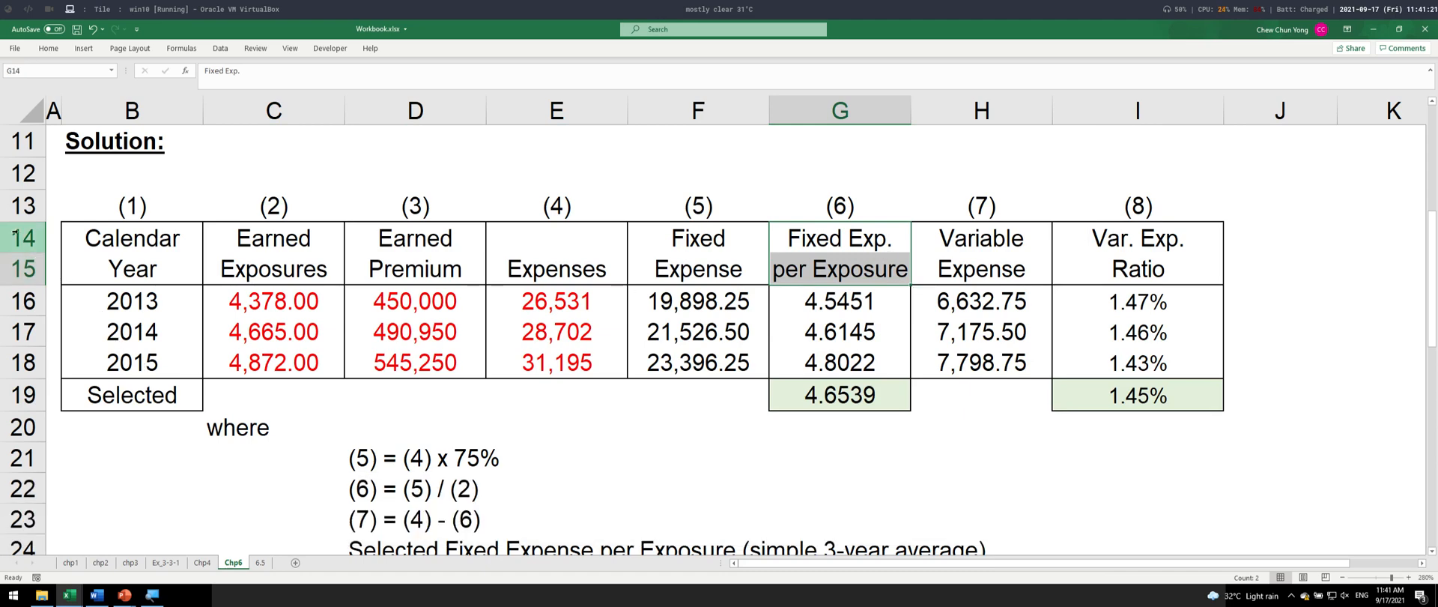
pyautogui.moveTo(15, 234); pyautogui.dragTo(19, 269)
pyautogui.click(116, 251)
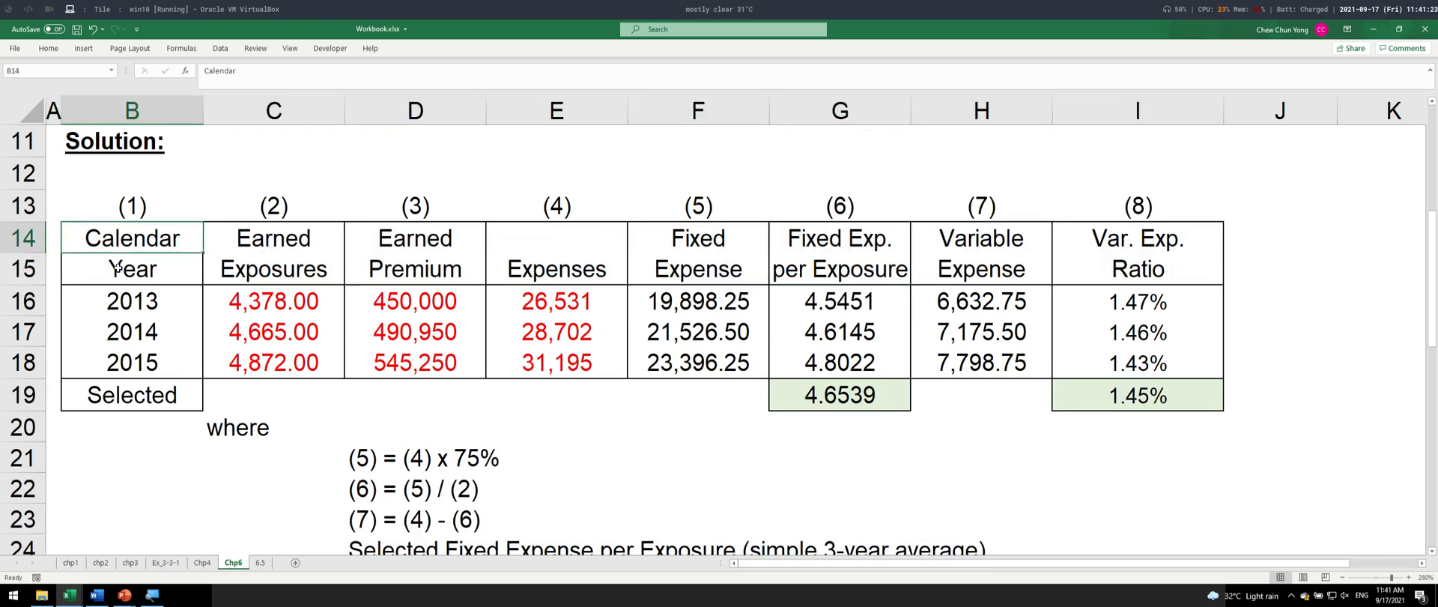
pyautogui.moveTo(117, 266); pyautogui.dragTo(118, 267)
pyautogui.hotkey('alt', 'Tab')
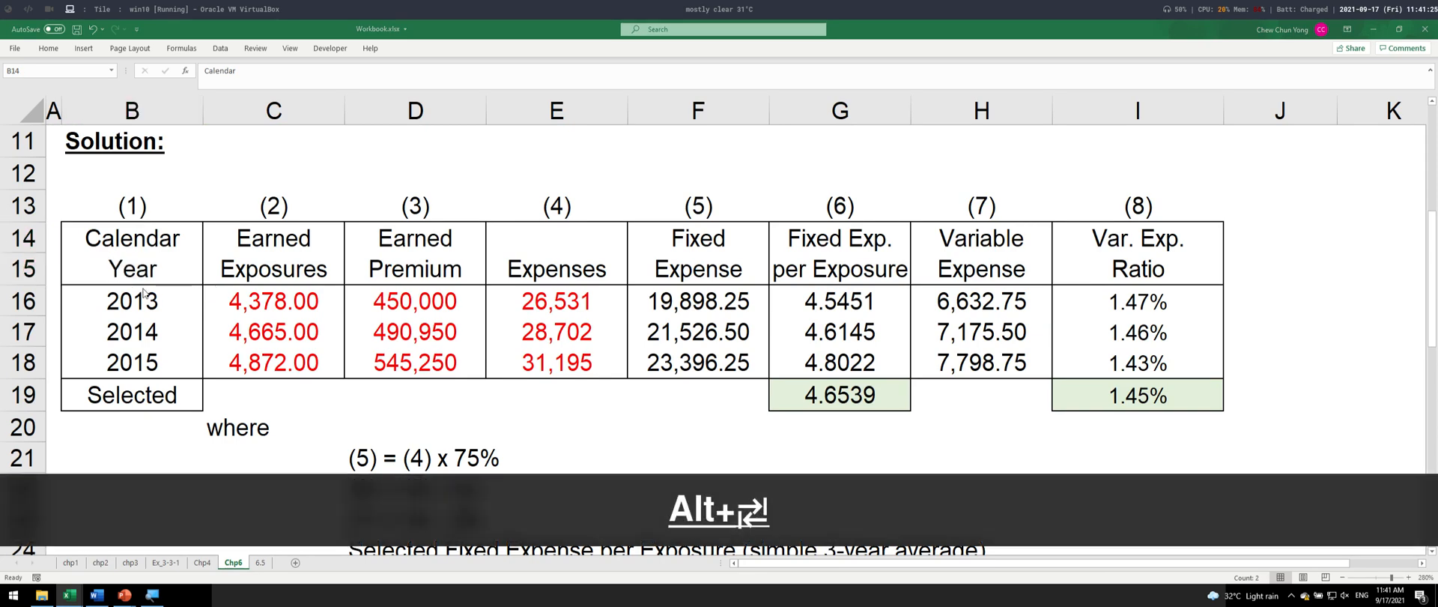
# - Merge the "Calendar" and "Year" heading cells into one cell in column (1) of the gridded table
pyautogui.moveTo(583, 216); pyautogui.dragTo(583, 250)
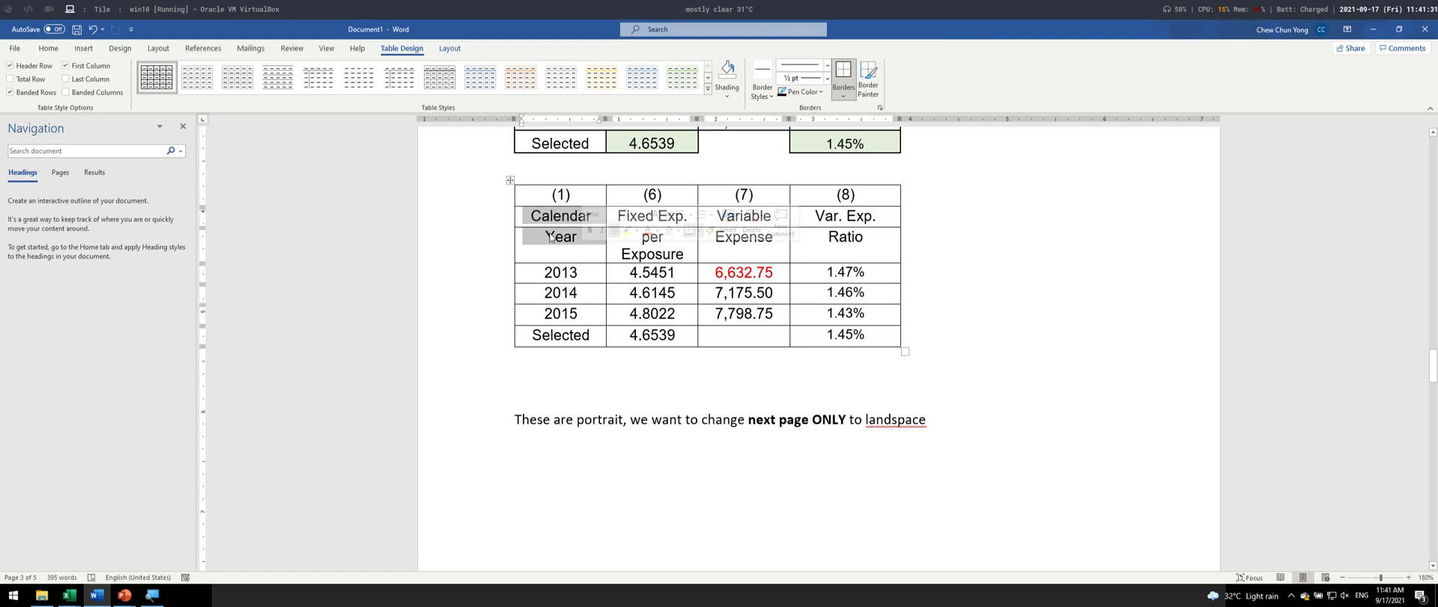
pyautogui.scroll(3, 551, 237)
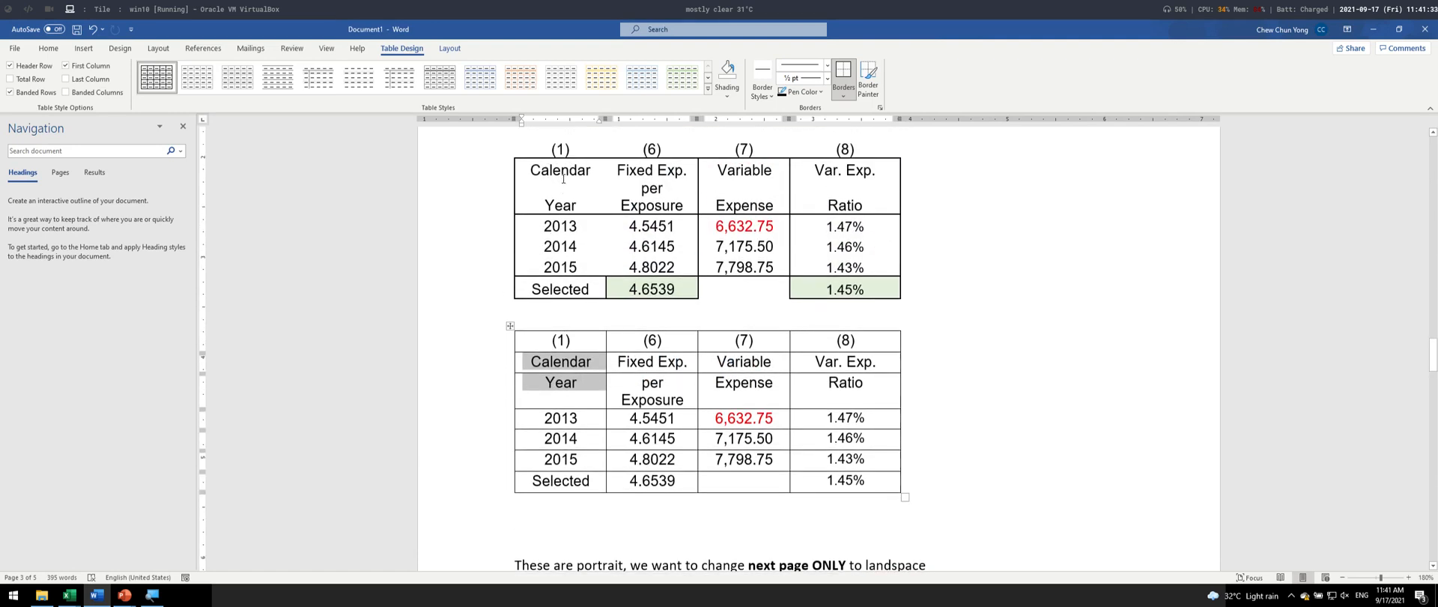
pyautogui.scroll(-15, 568, 185)
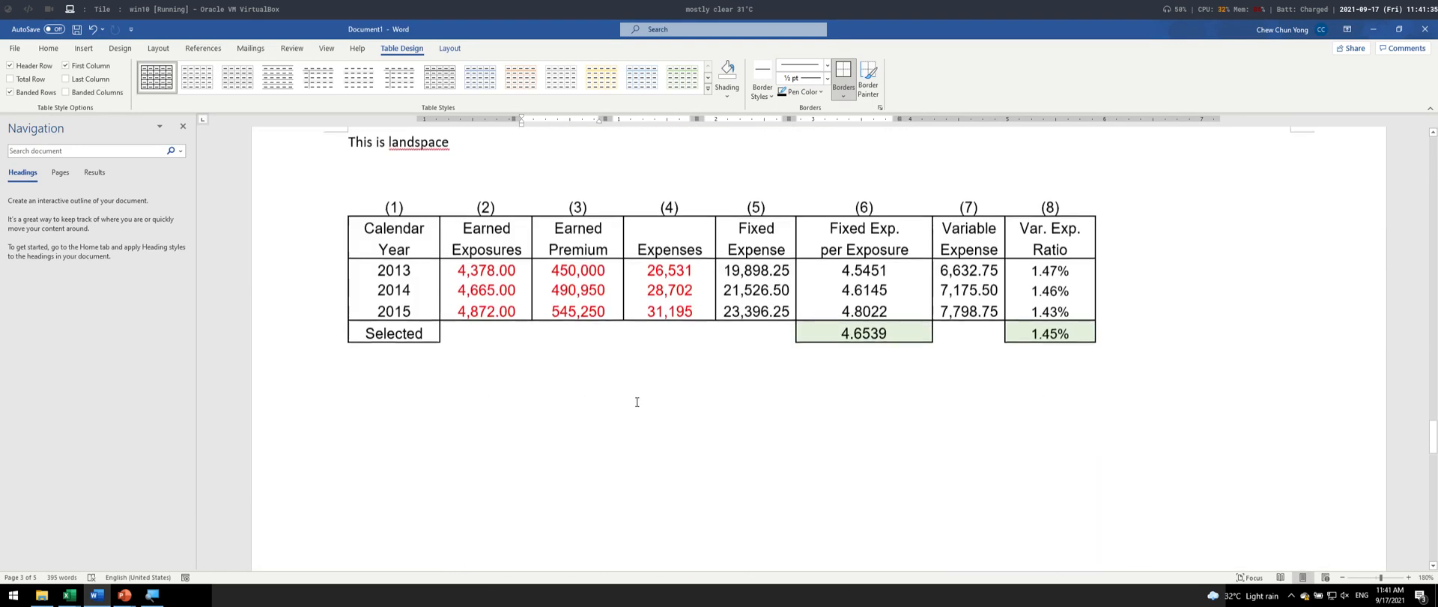
pyautogui.scroll(1, 368, 185)
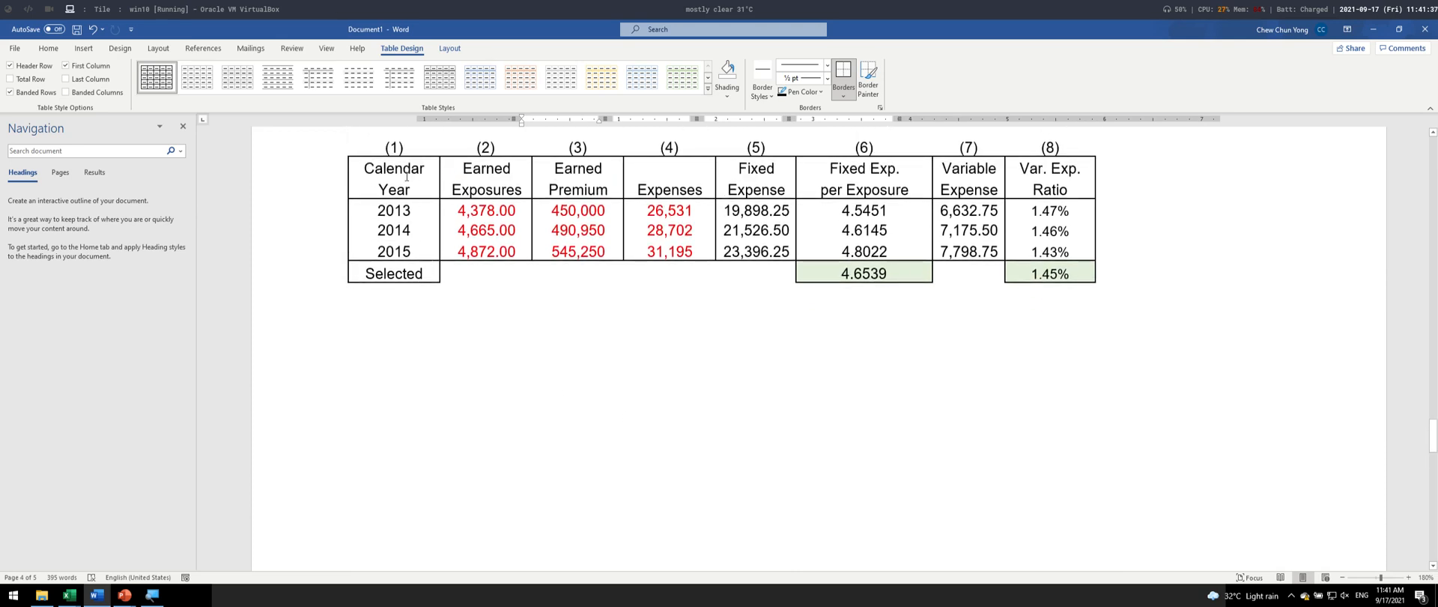
pyautogui.scroll(10, 578, 360)
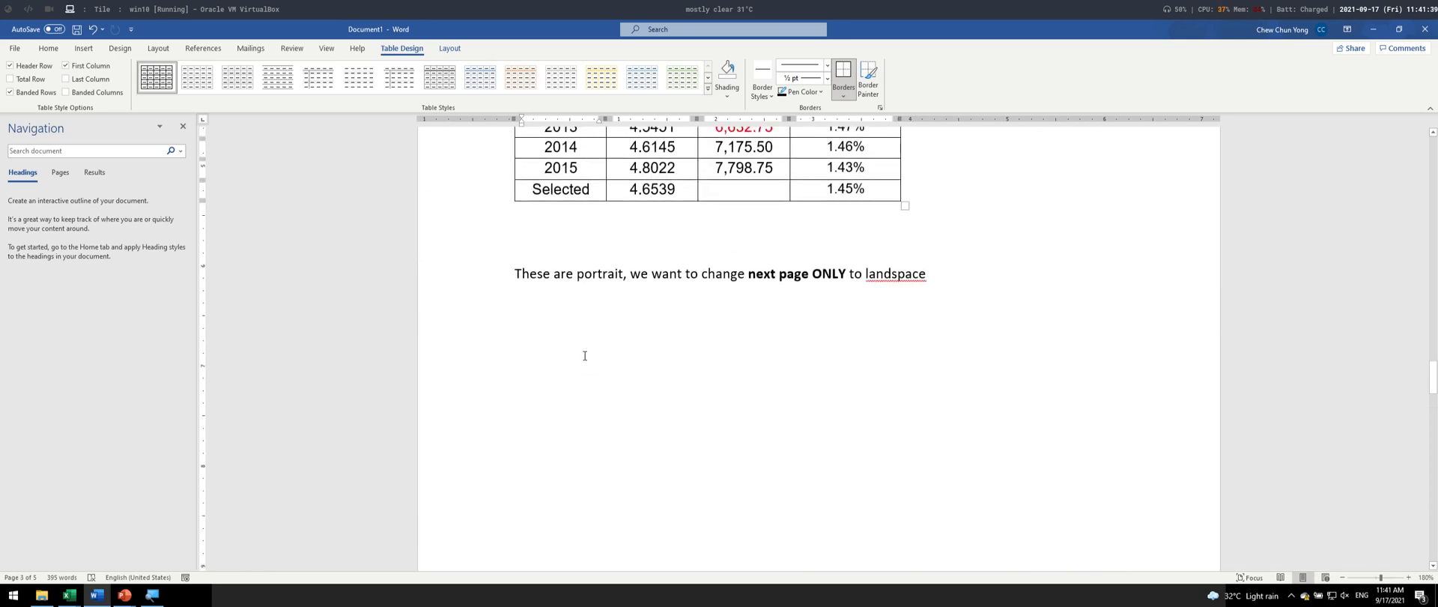
pyautogui.scroll(3, 585, 356)
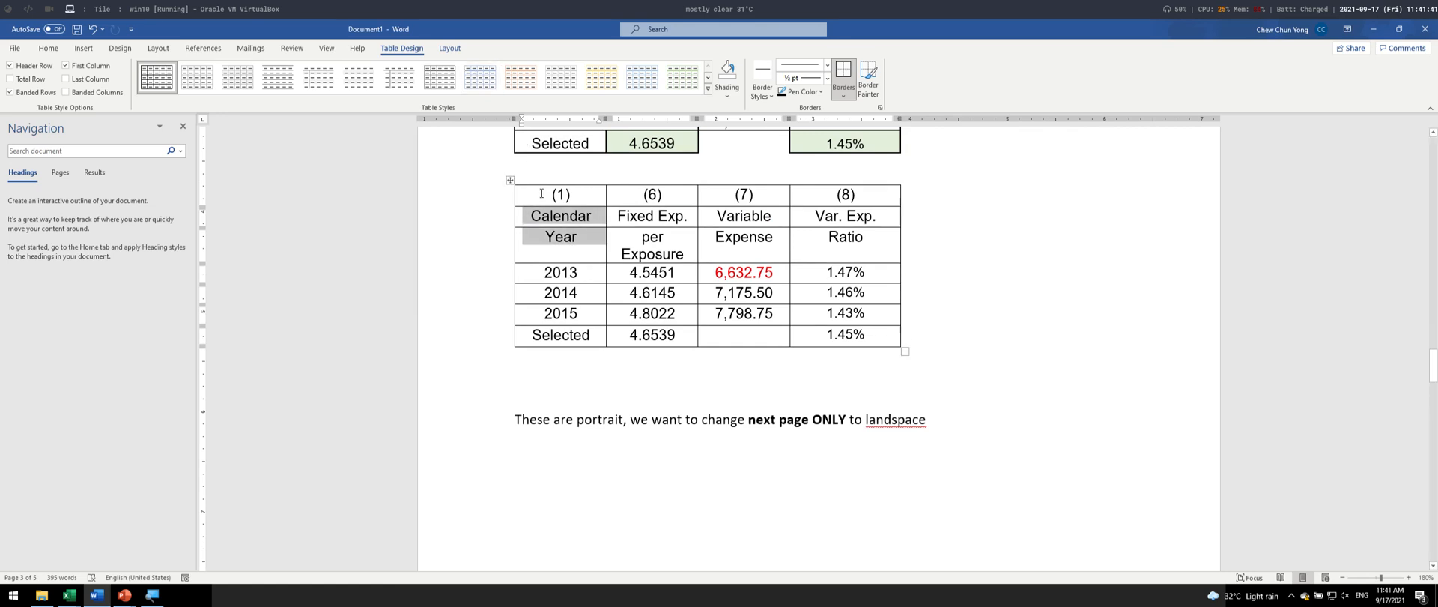
pyautogui.click(567, 237)
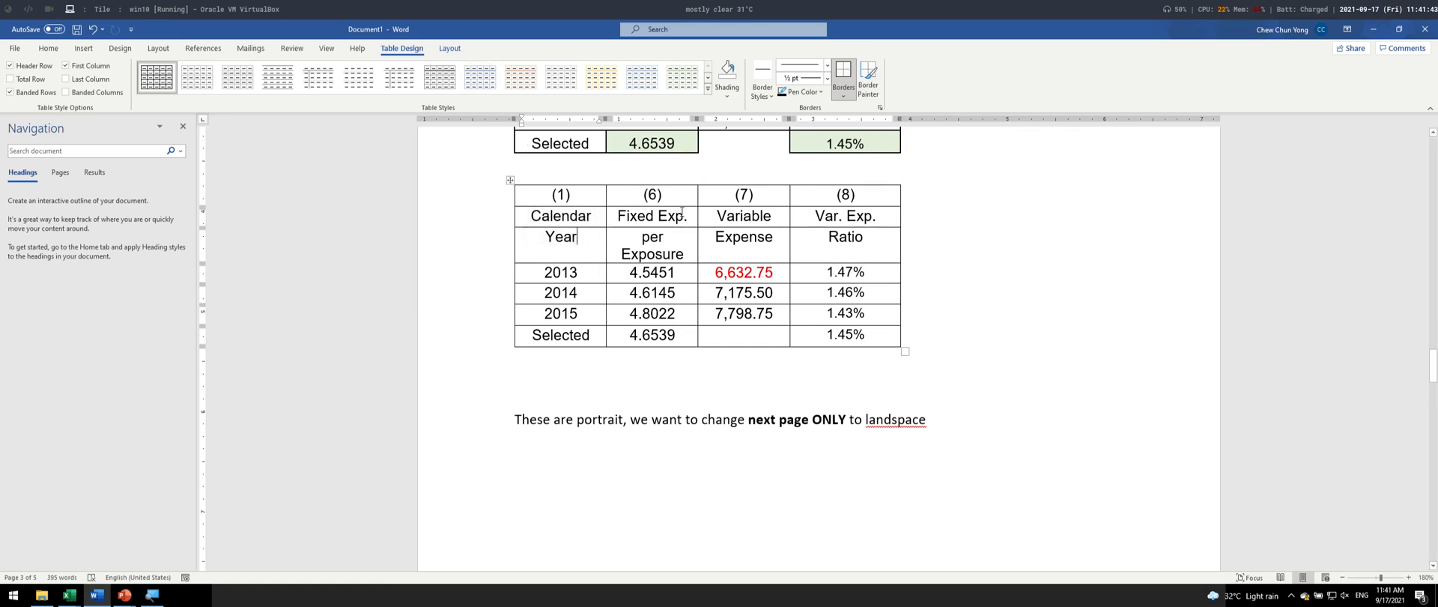
pyautogui.moveTo(589, 220); pyautogui.dragTo(597, 254)
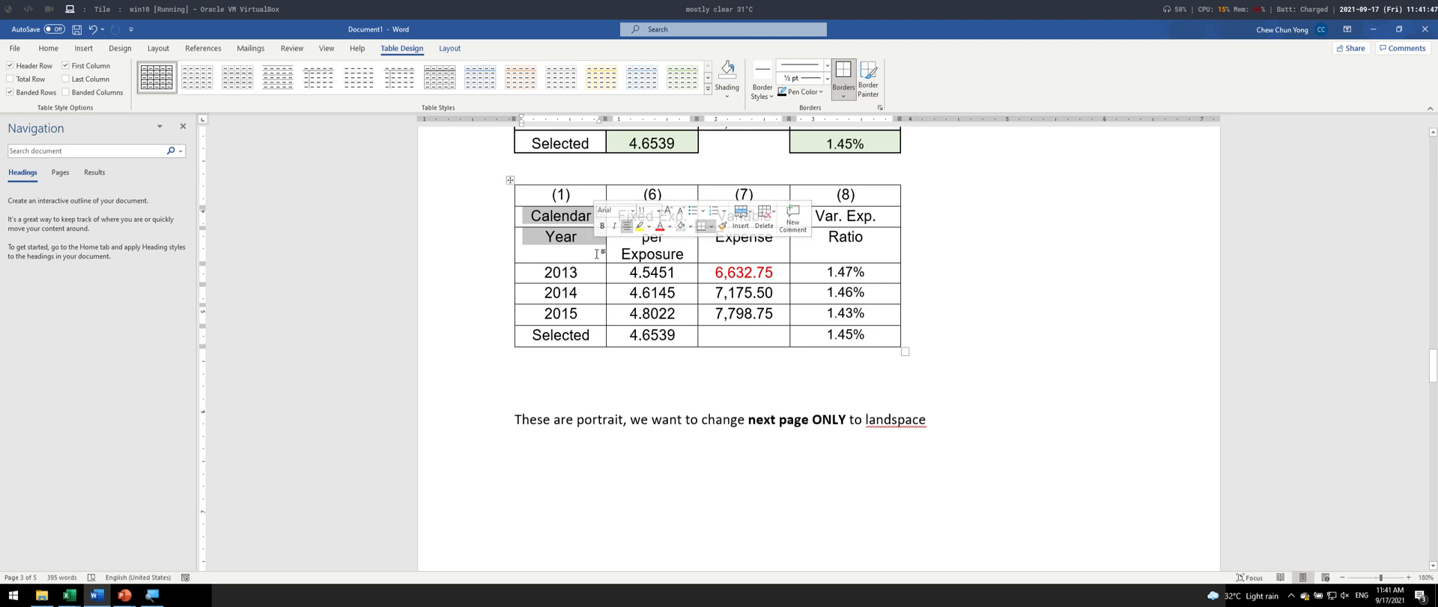
pyautogui.click(452, 47)
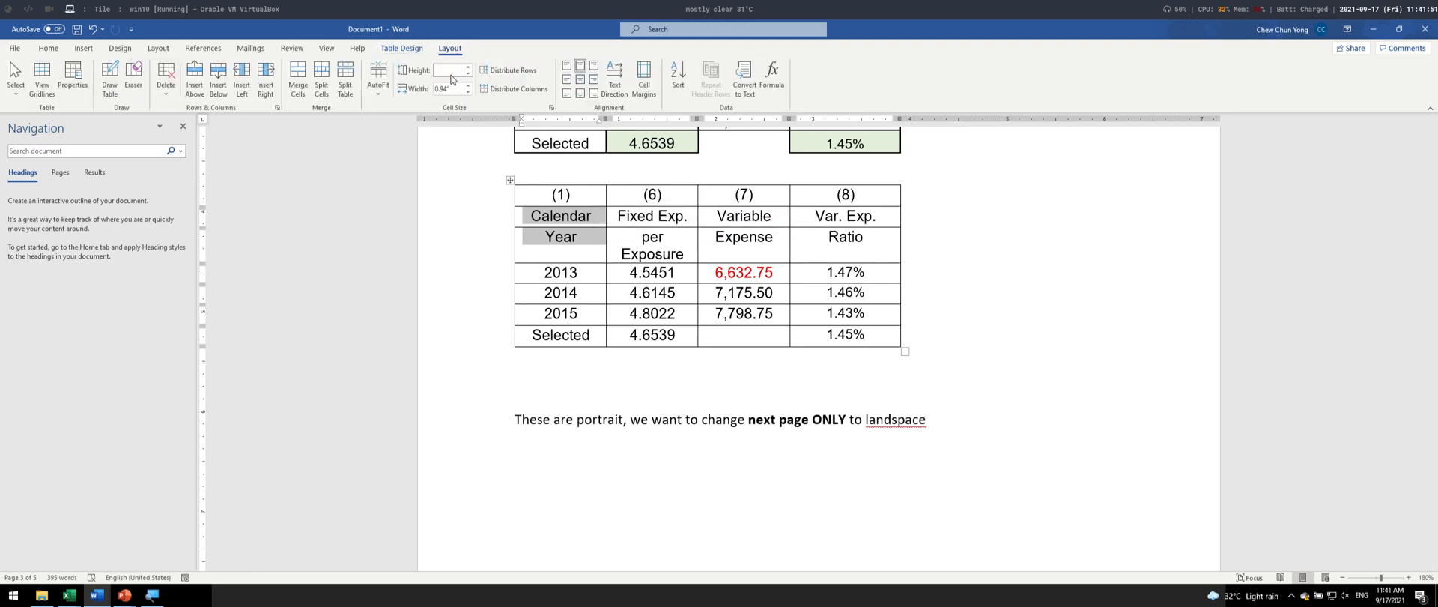
pyautogui.click(298, 79)
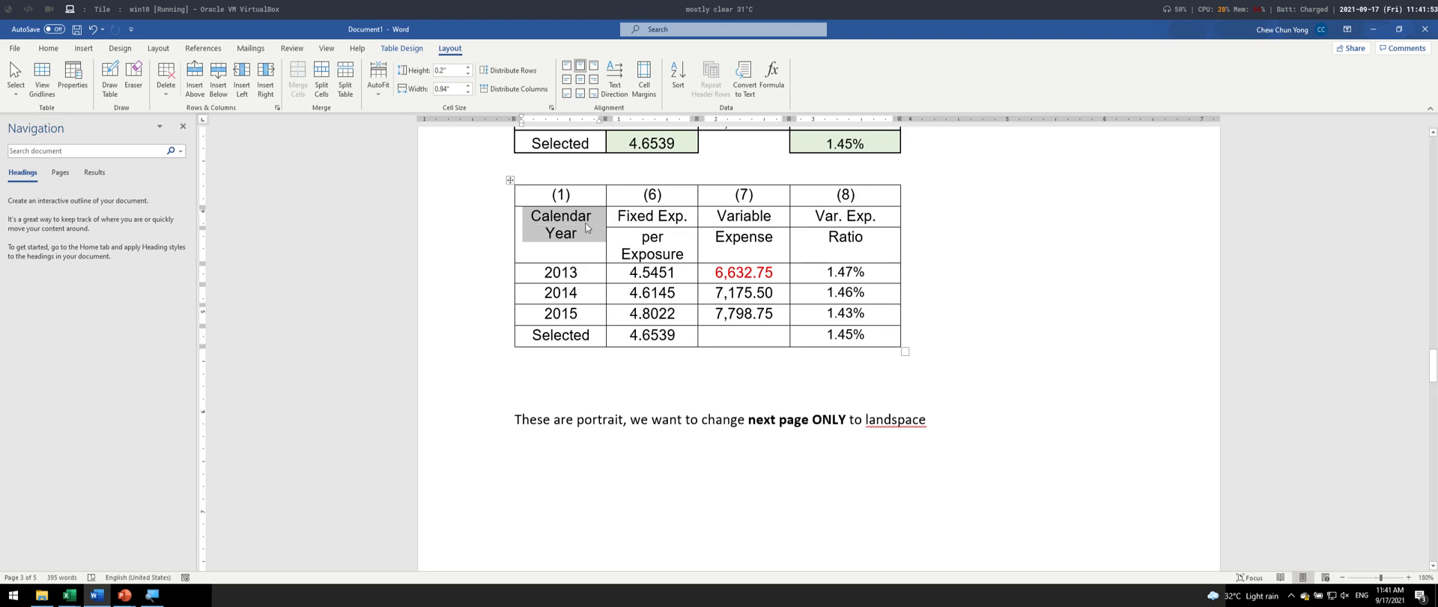
# - Repeat the cell merge on the "Fixed Exp." and "per Exposure" cells and on the "Variable" and "Expense" cells
pyautogui.moveTo(610, 216); pyautogui.dragTo(633, 255)
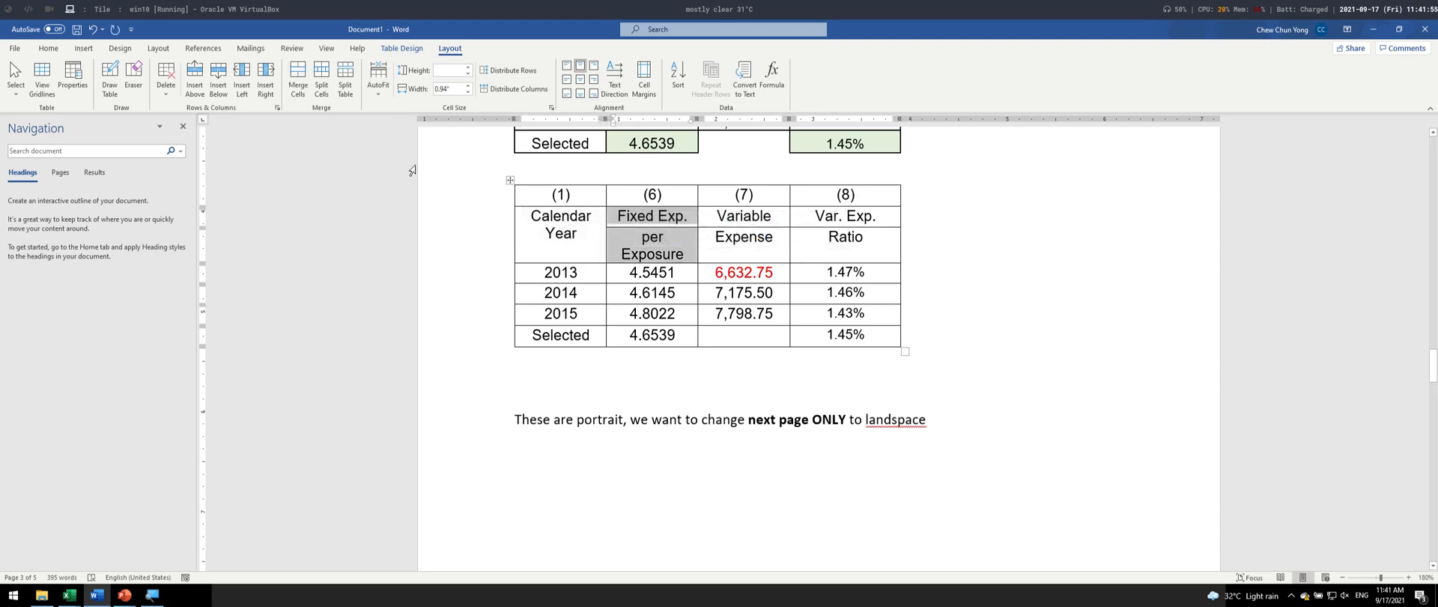
pyautogui.press('F4')
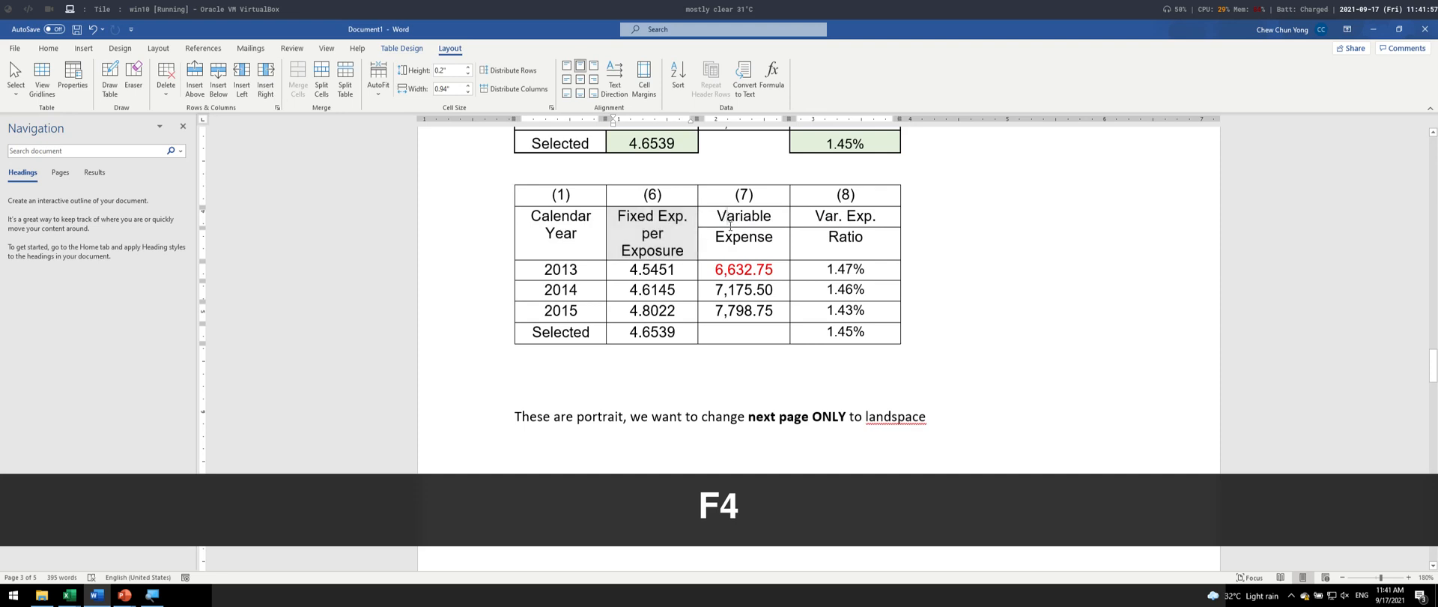
pyautogui.moveTo(730, 225); pyautogui.dragTo(735, 247)
pyautogui.press('F4')
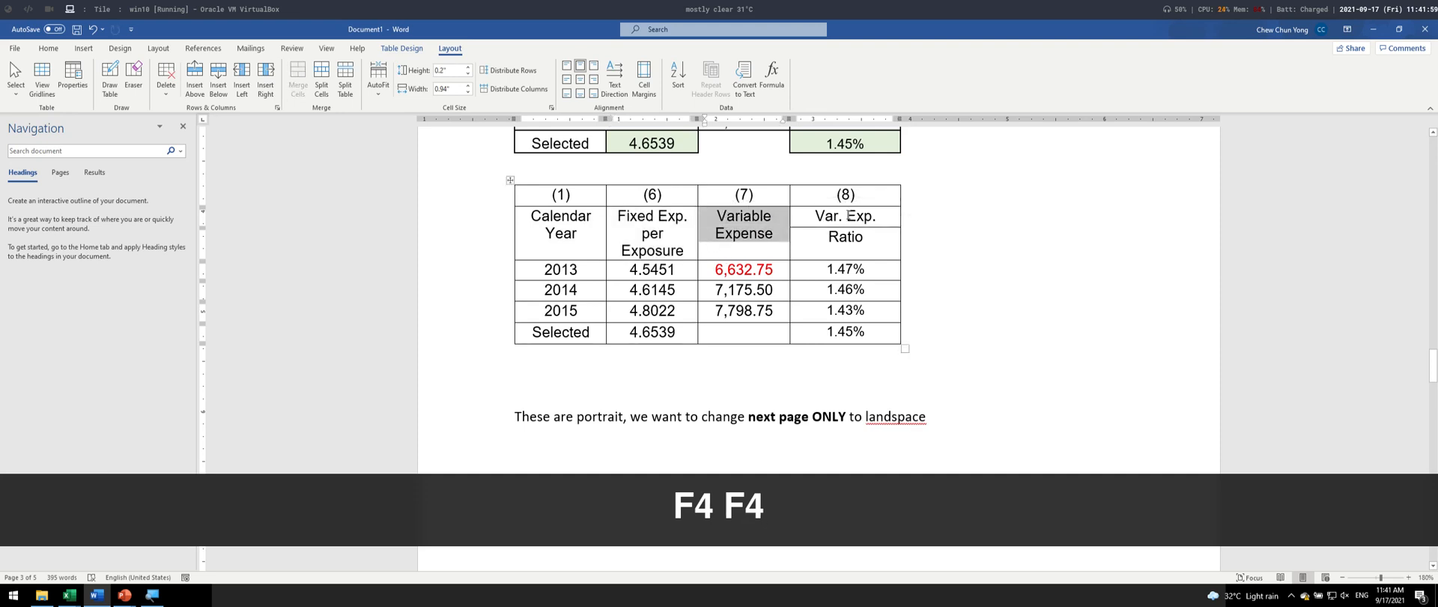
# - Repeat the cell merge on the "Var. Exp." and "Ratio" heading cells in column (8) of the gridded table
pyautogui.moveTo(849, 215); pyautogui.dragTo(846, 241)
pyautogui.press('F4')
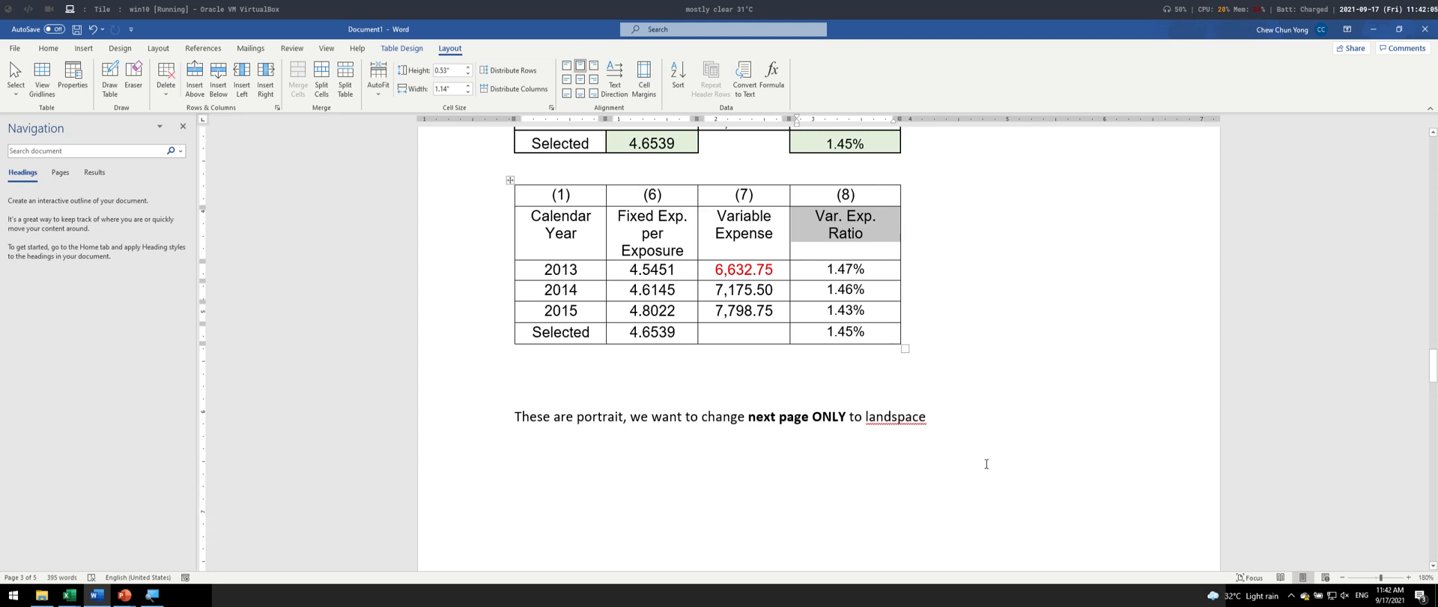
pyautogui.click(541, 145)
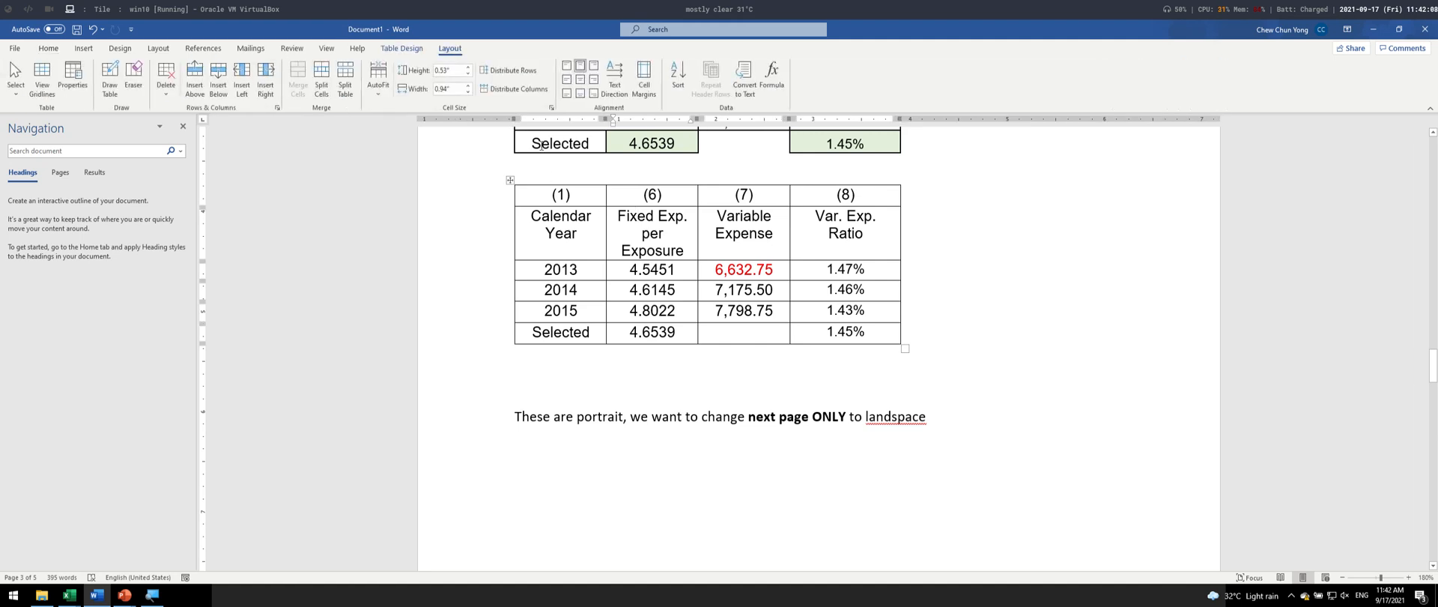
# - Restyle the gridded table with a light grid table style, trying the orange variant before applying the green one
pyautogui.click(402, 48)
pyautogui.click(483, 79)
pyautogui.click(527, 79)
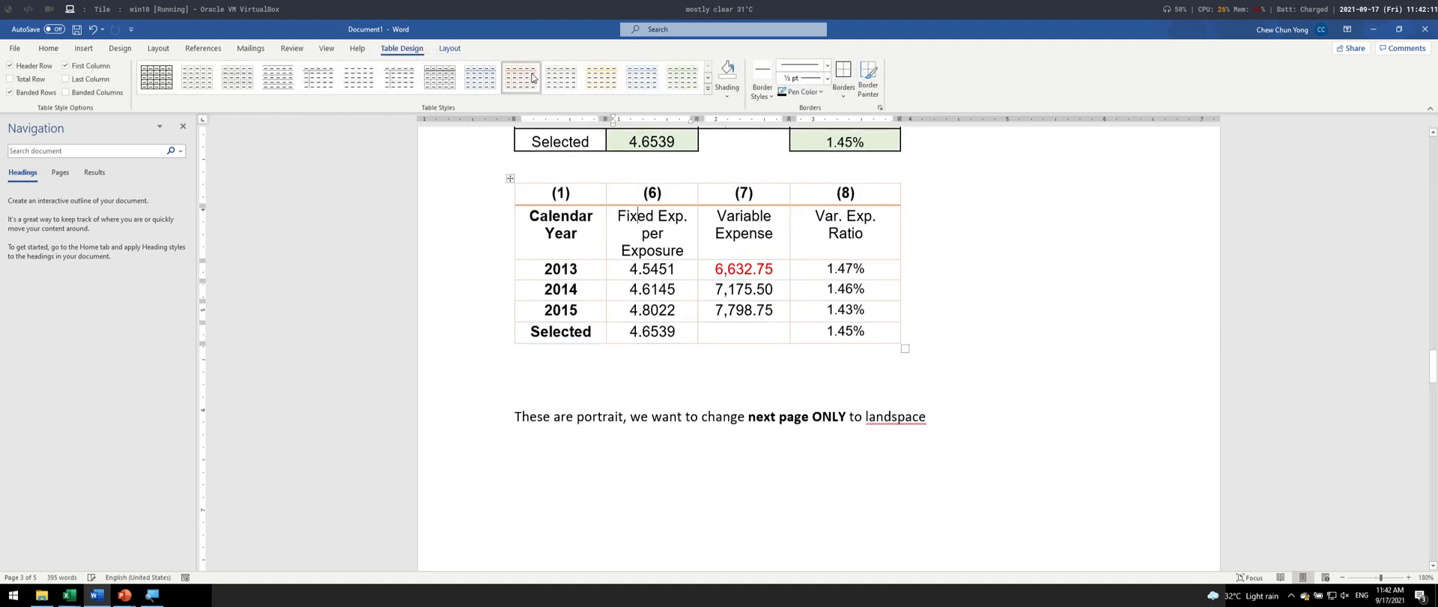
pyautogui.click(685, 83)
# - Shade the "Selected" row's column (8) cell light gold in the table above the green-styled one
pyautogui.scroll(5, 965, 386)
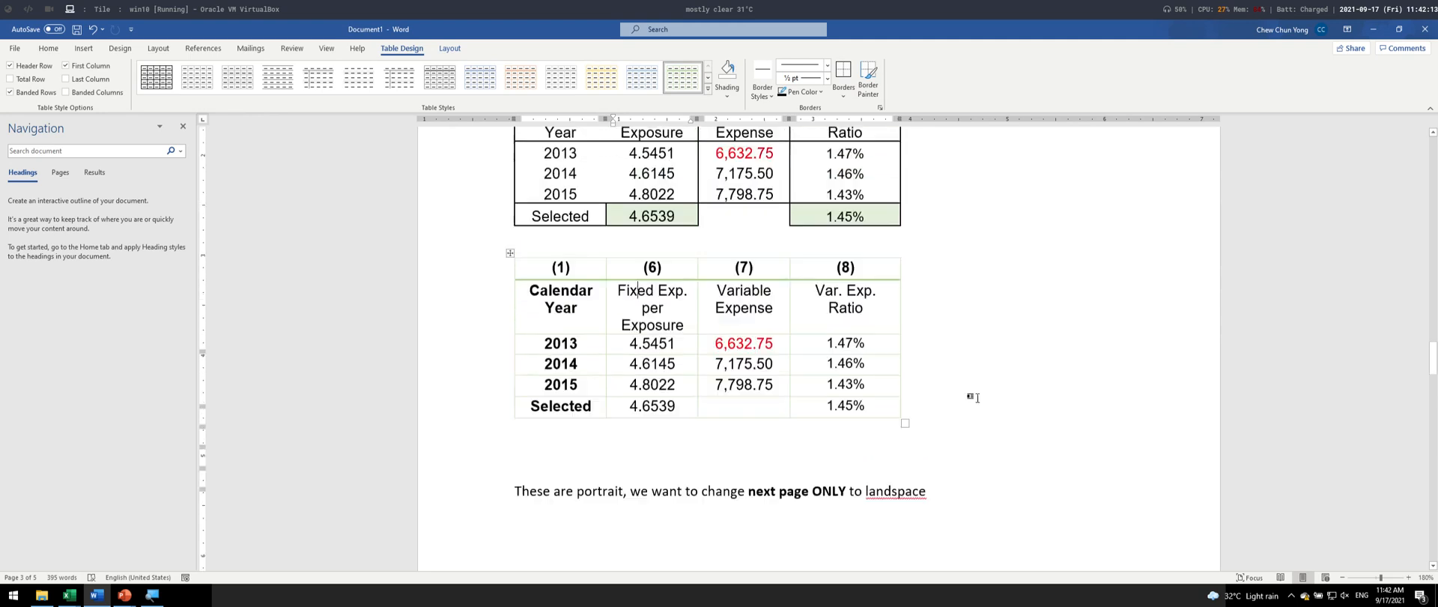
pyautogui.scroll(-3, 922, 385)
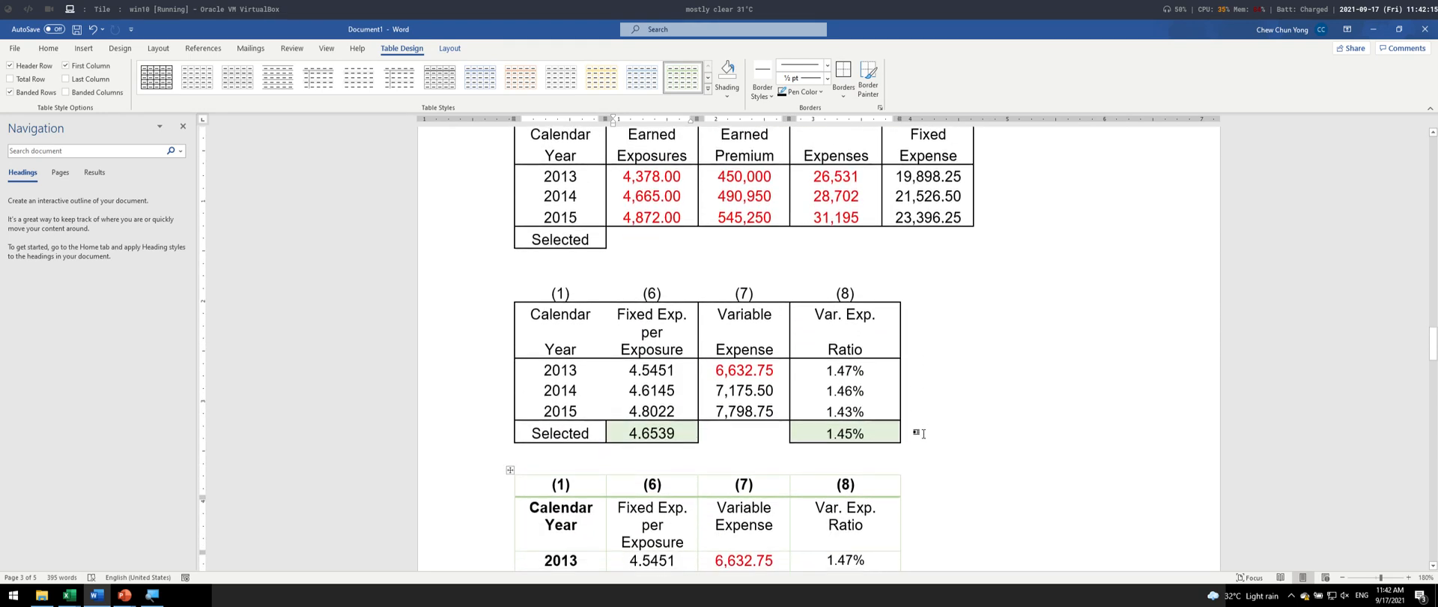
pyautogui.scroll(-3, 862, 360)
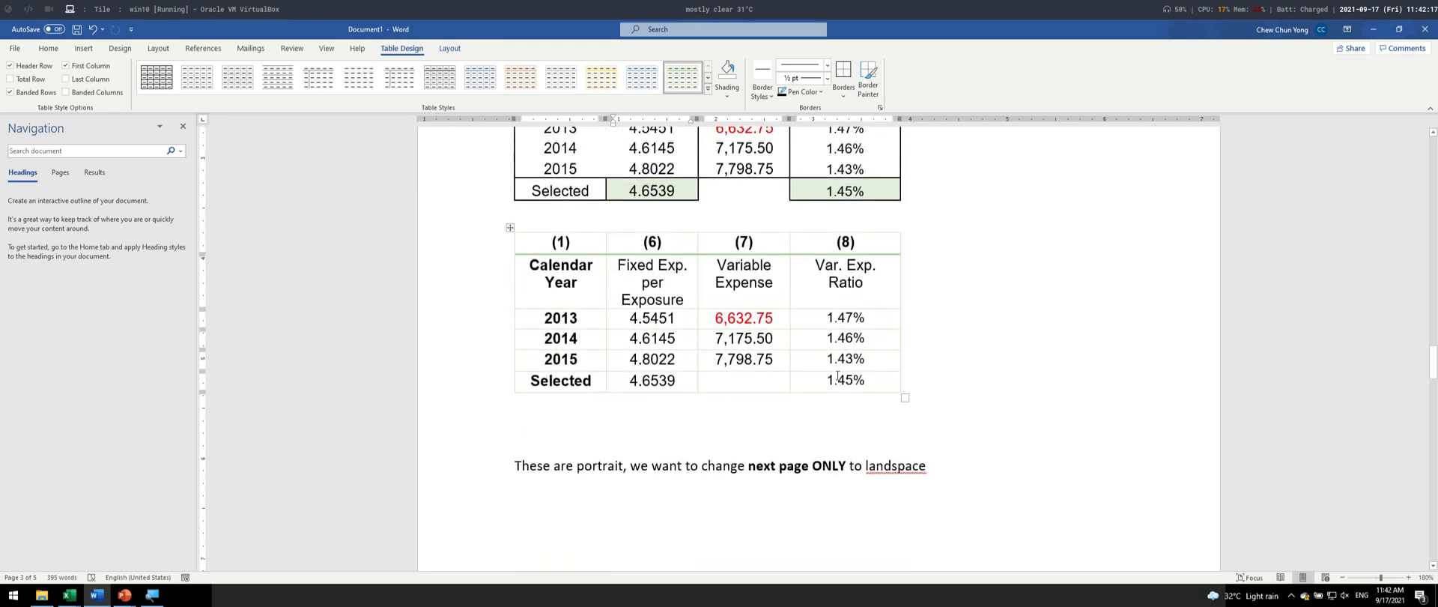
pyautogui.scroll(2, 801, 291)
pyautogui.click(808, 293)
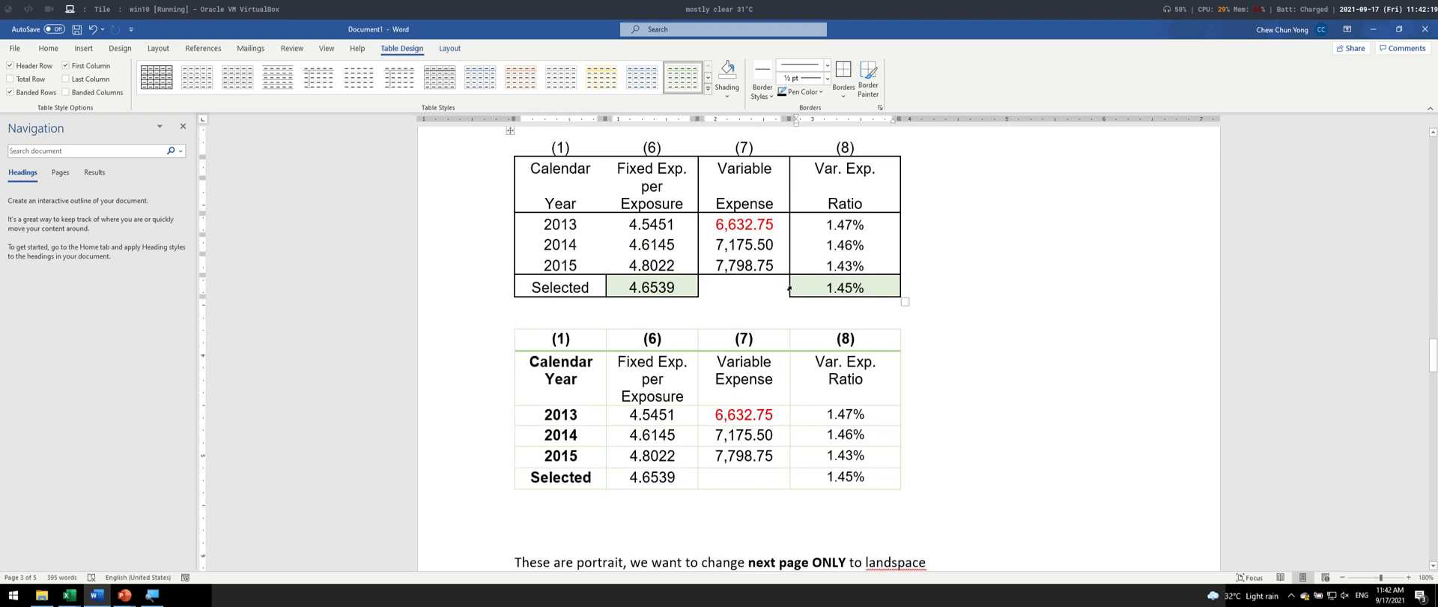
pyautogui.click(790, 289)
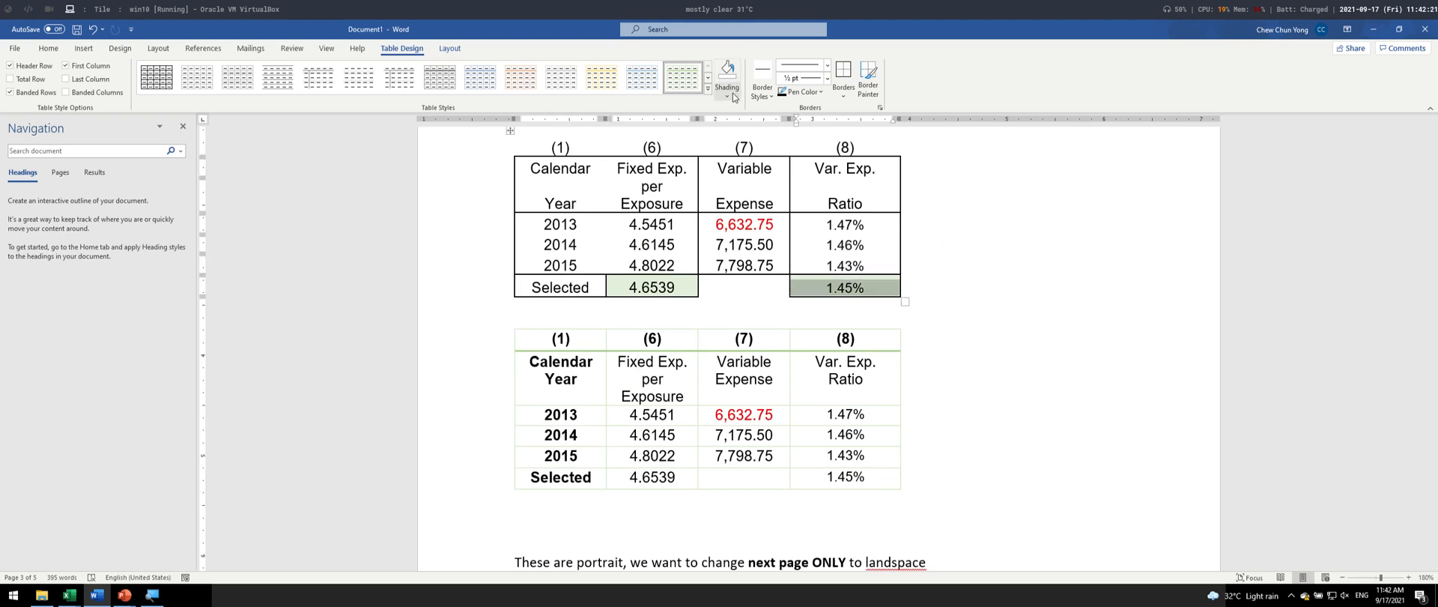
pyautogui.click(728, 78)
pyautogui.click(726, 95)
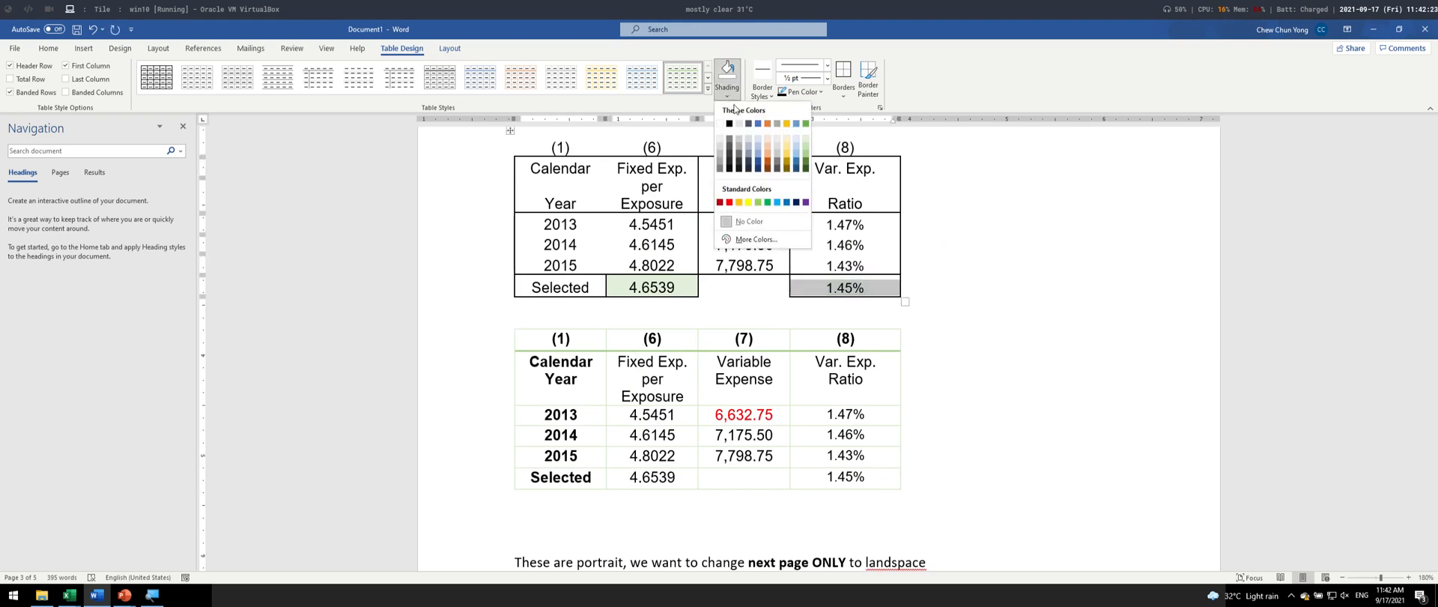
pyautogui.click(784, 141)
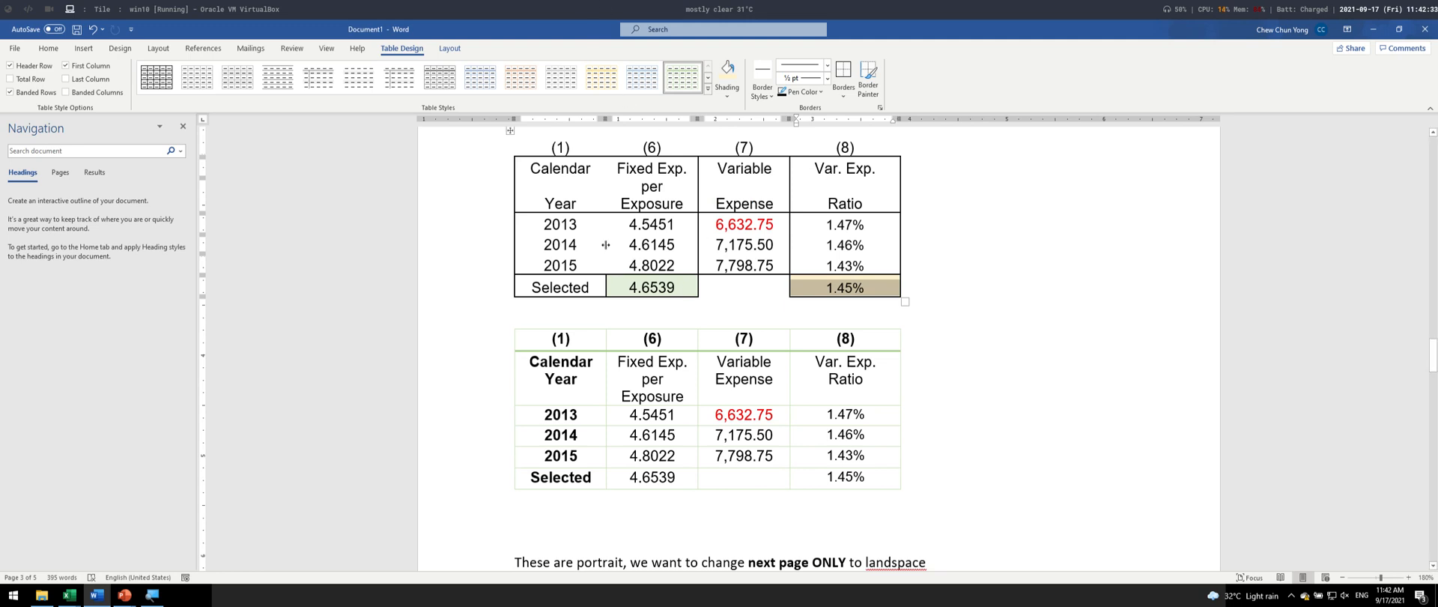
# - Repeat the light gold shading on the 2014, 2015 and "Selected" cells of column (6) in the upper table
pyautogui.moveTo(606, 245); pyautogui.dragTo(637, 290)
pyautogui.press('F4')
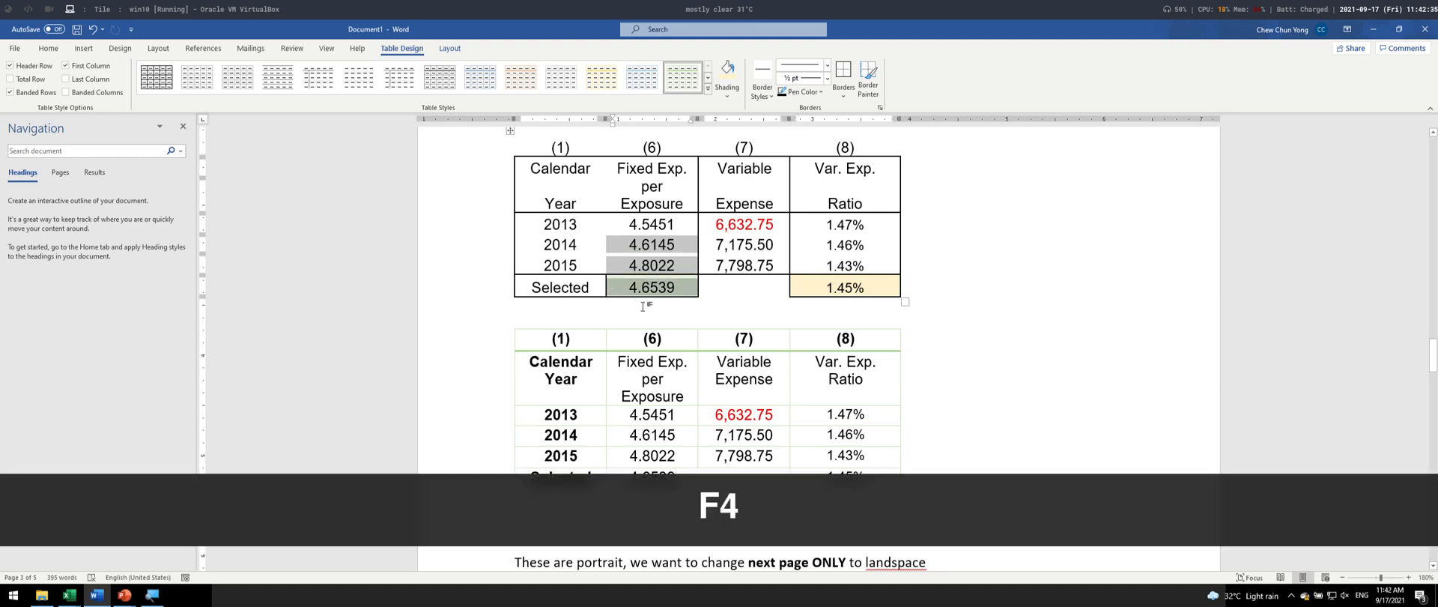
pyautogui.click(727, 67)
# - Repeat the shading on the upper table's 2014 cells in columns (7) and (8), its "Ratio" cell, and the green-styled table's "Var. Exp. Ratio" heading
pyautogui.click(744, 245)
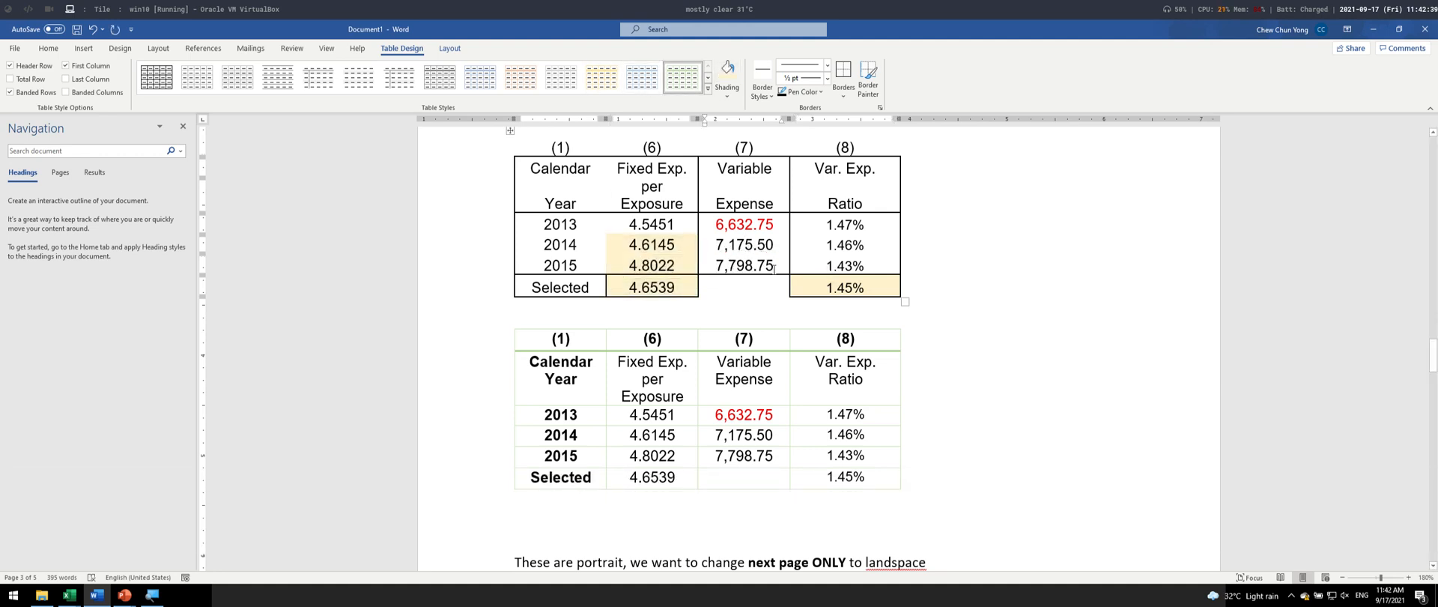
pyautogui.press('F4')
pyautogui.click(823, 190)
pyautogui.press('F4')
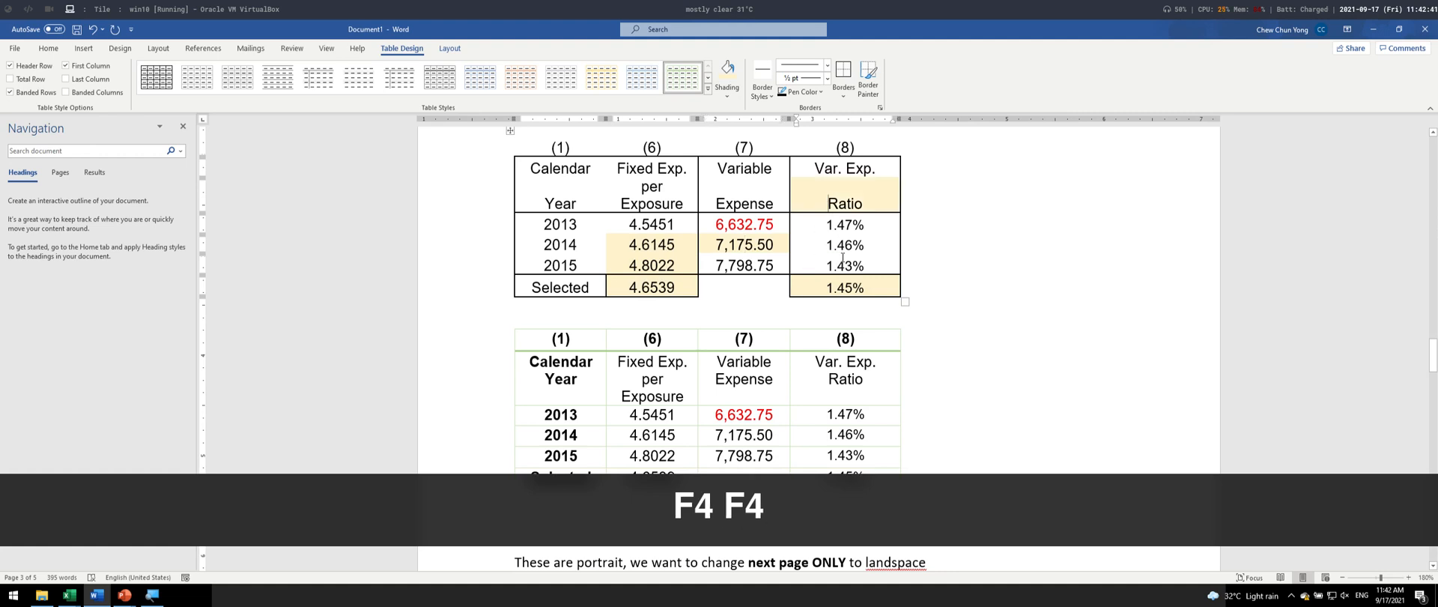
pyautogui.press('F4')
pyautogui.click(842, 405)
pyautogui.press('F4')
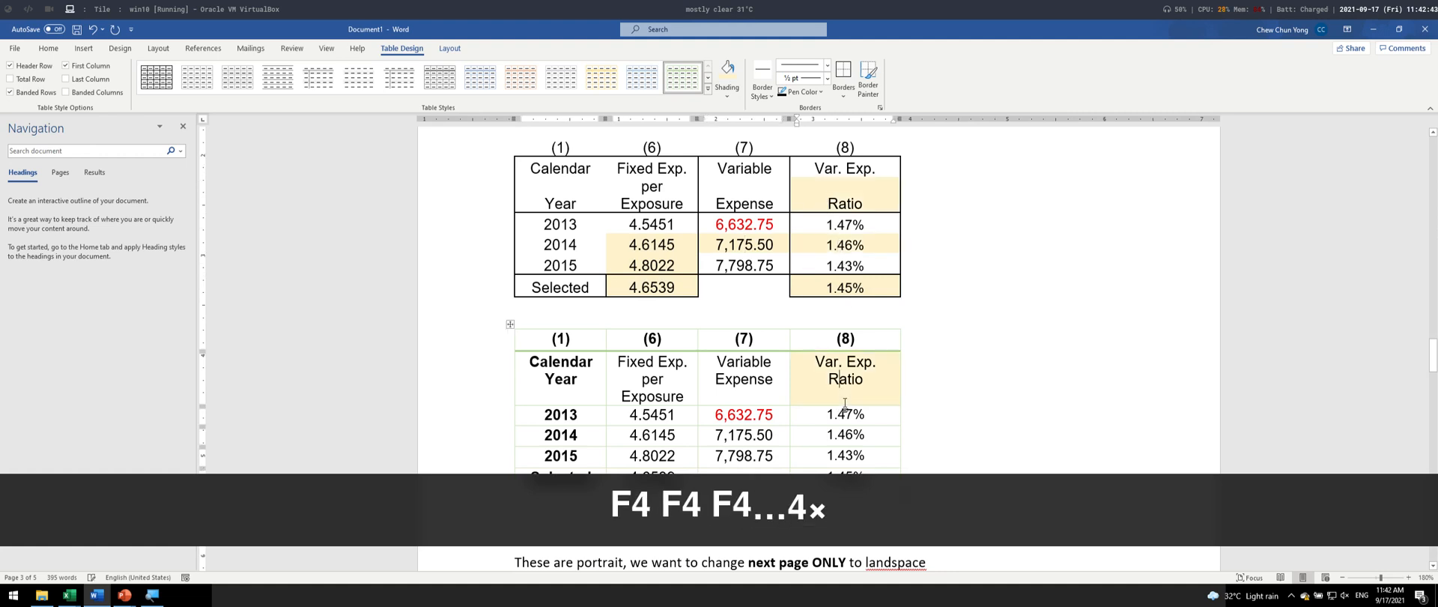
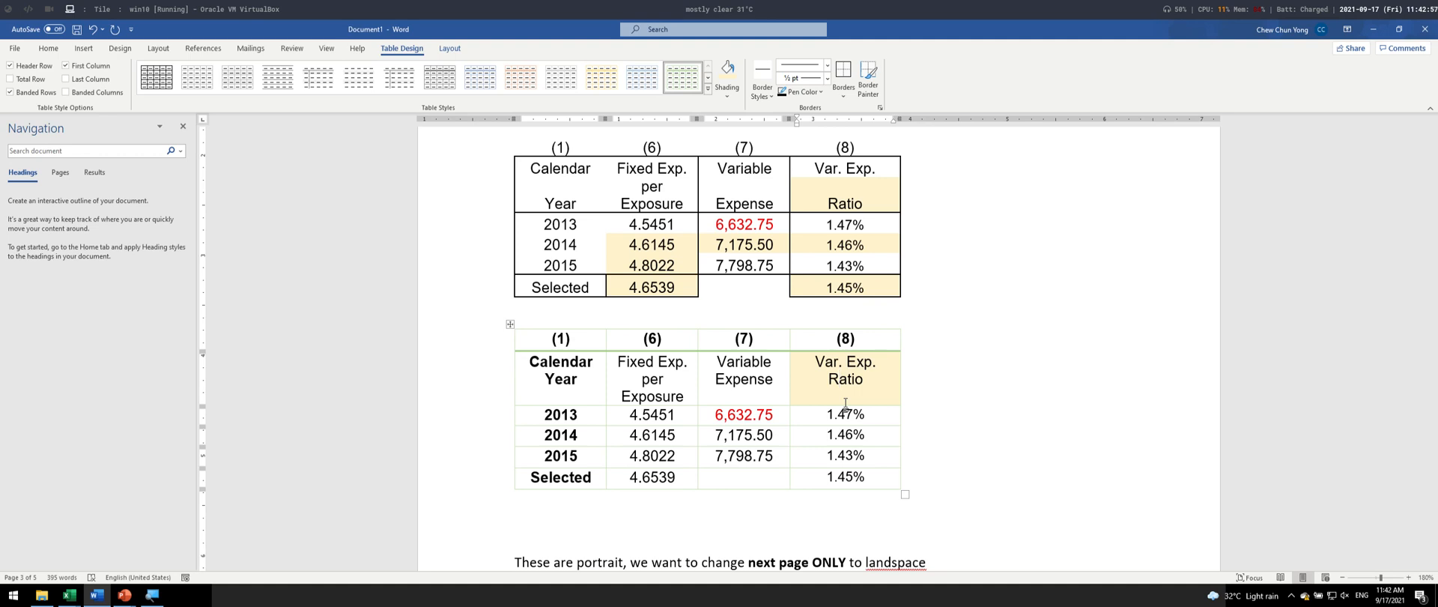
pyautogui.press('super')
pyautogui.press('Escape')
pyautogui.press('super')
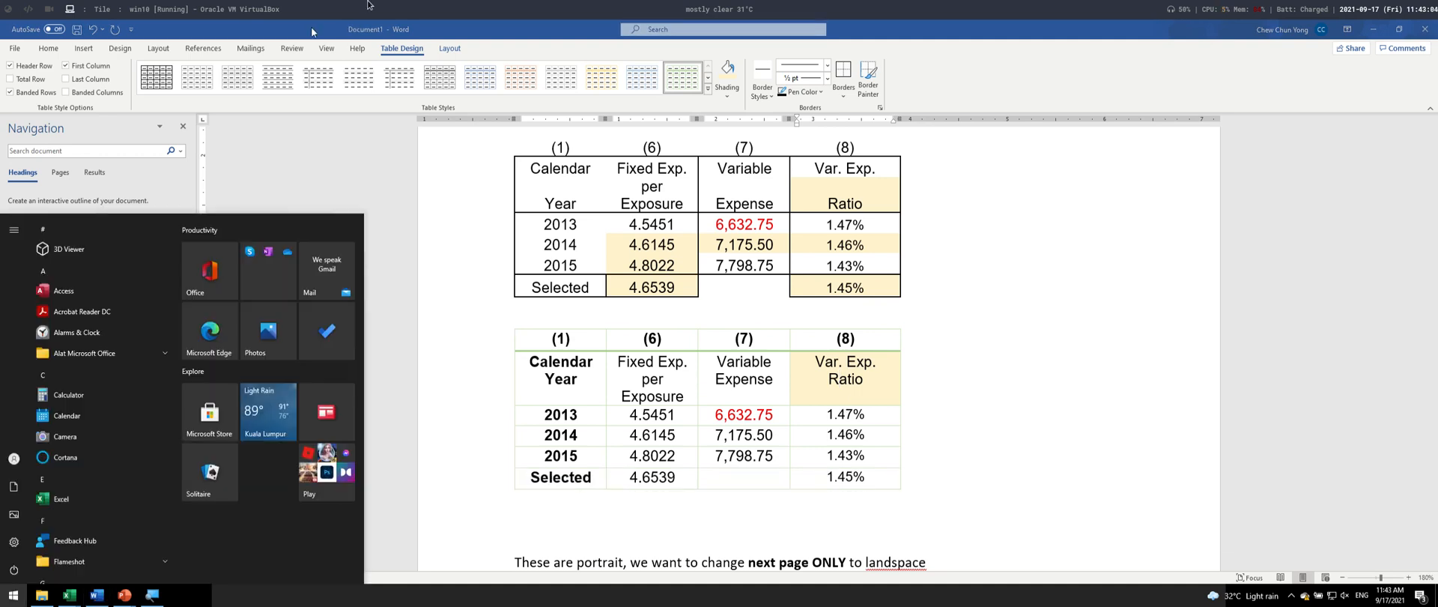
pyautogui.press('super')
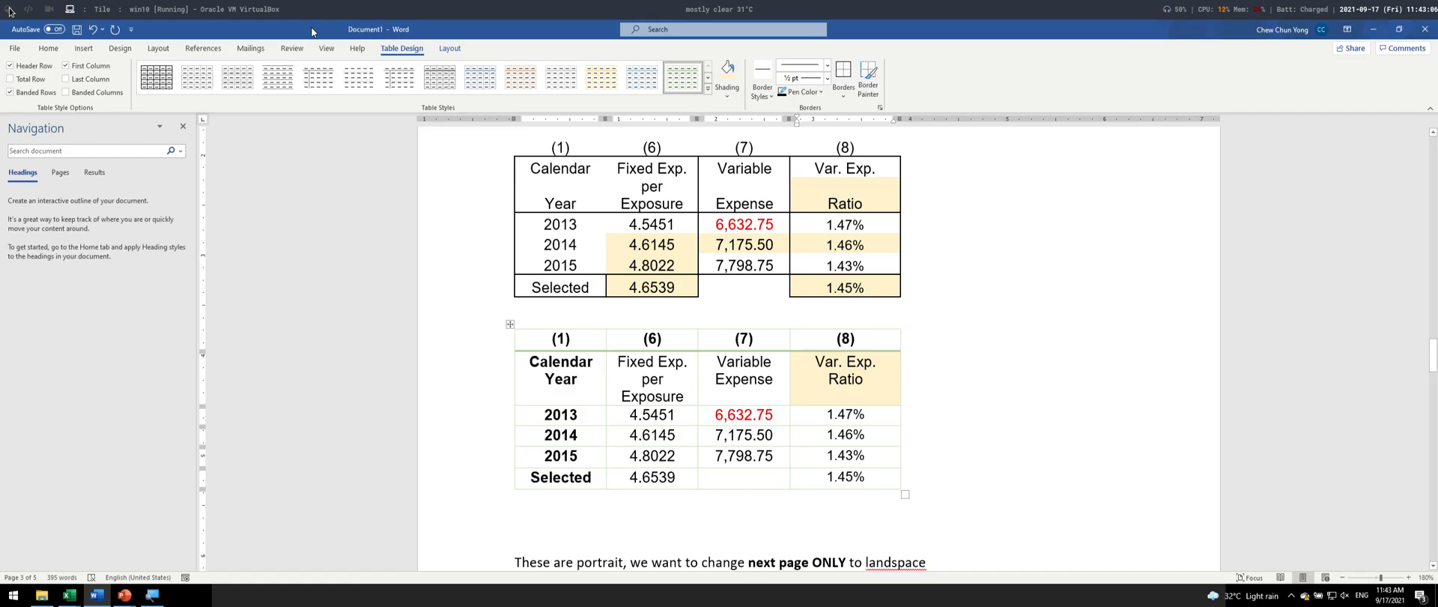
pyautogui.click(10, 11)
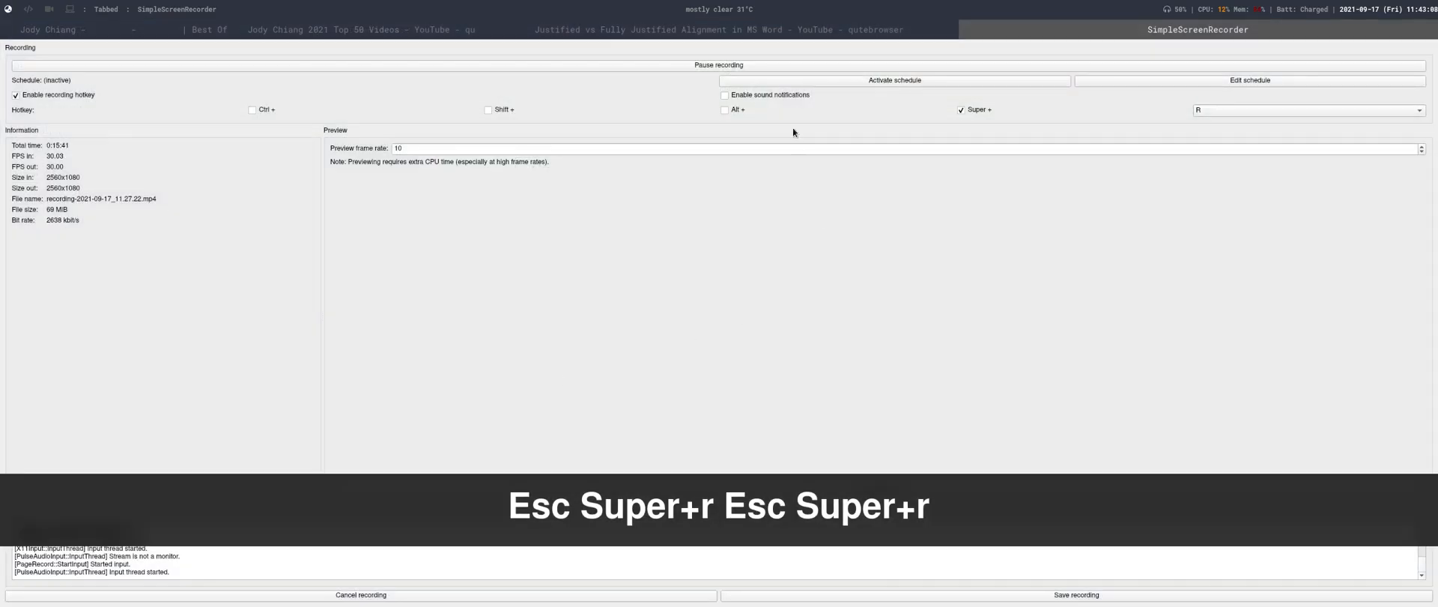